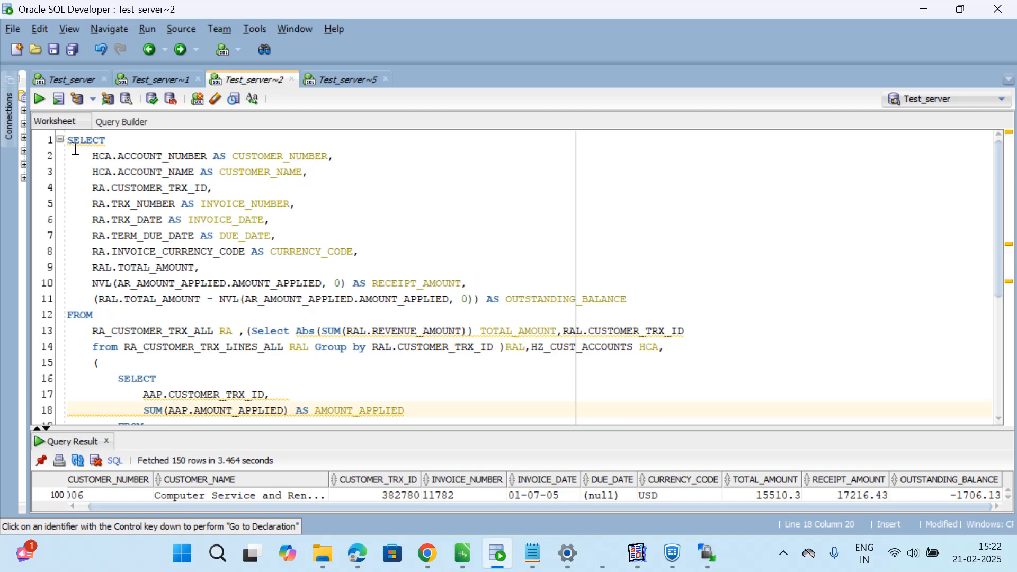
# Select and copy the entire customer invoice query in the worksheet, from the first SELECT through ORDER BY RA.TRX_DATE DESC.
pyautogui.moveTo(69, 139); pyautogui.dragTo(347, 428)
pyautogui.click(269, 397)
pyautogui.scroll(5, 269, 392)
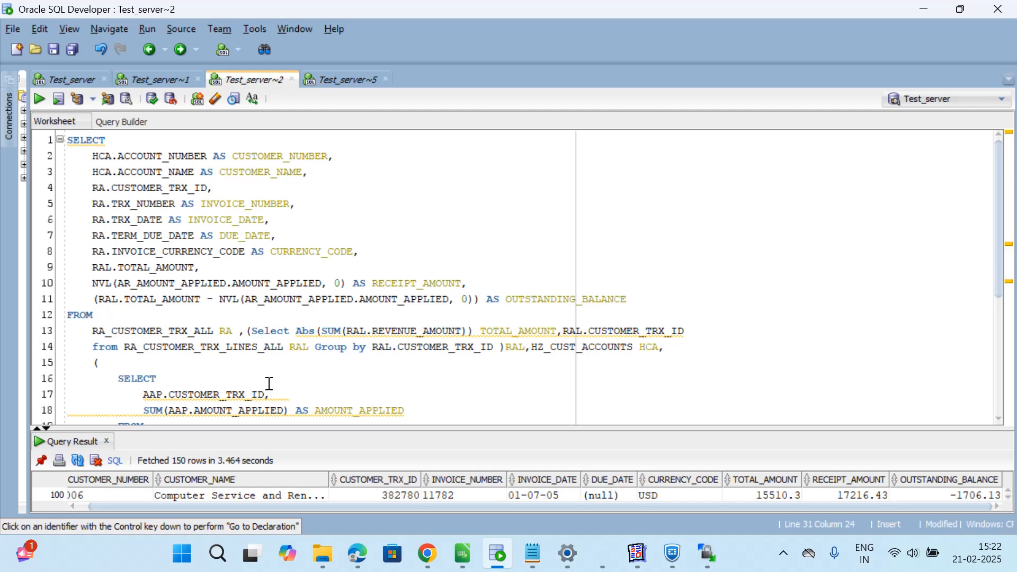
pyautogui.scroll(-5, 269, 384)
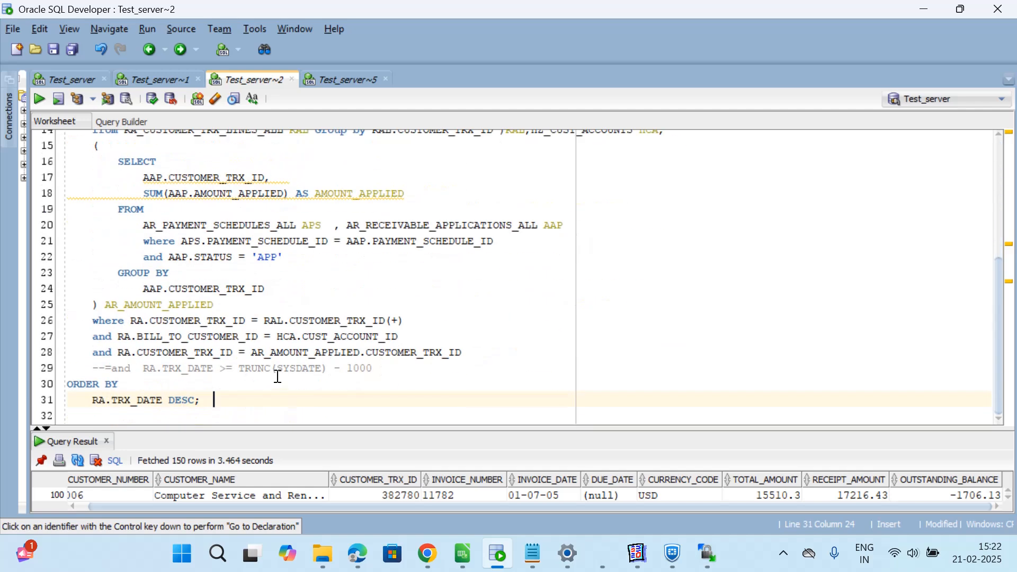
pyautogui.moveTo(226, 401); pyautogui.dragTo(53, 123)
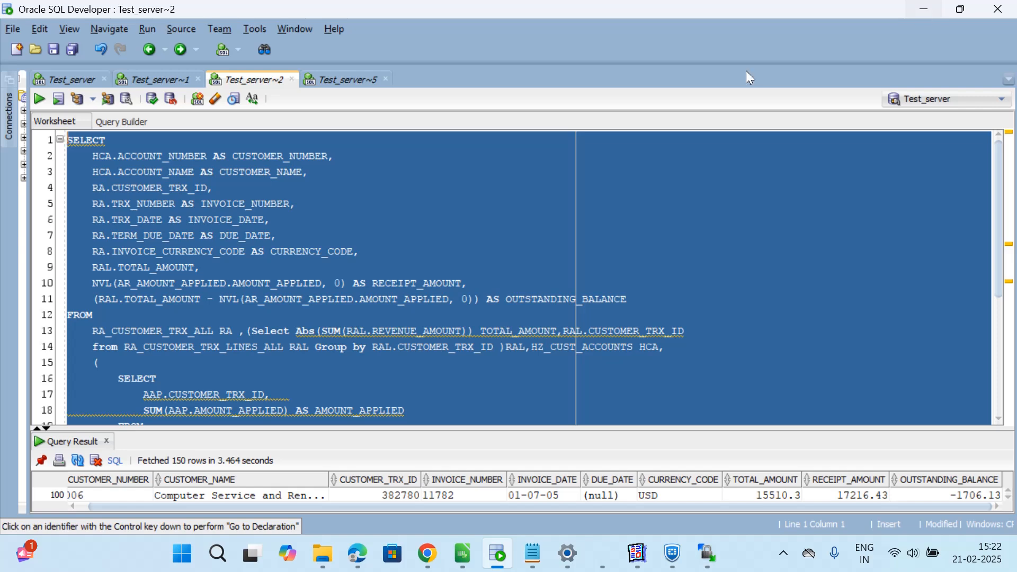
# Switch to Reports Builder, create a new report with the manual build option, and close its empty data model window.
pyautogui.click(636, 556)
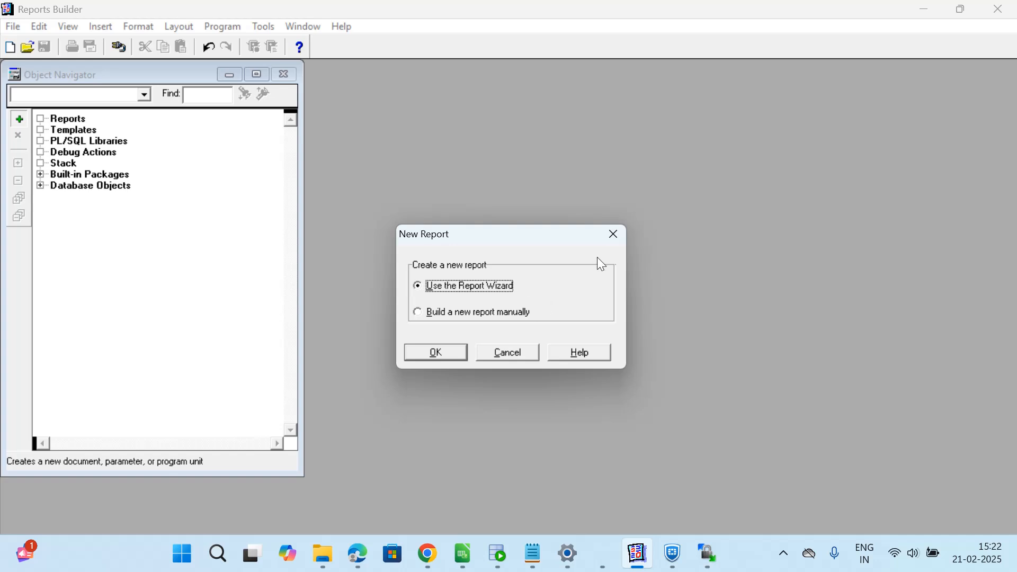
pyautogui.click(613, 235)
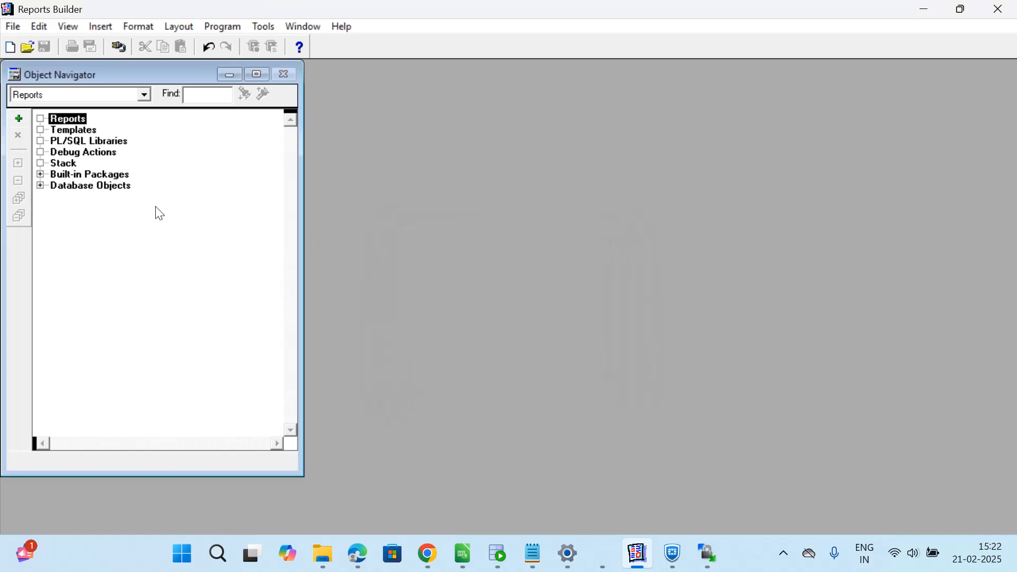
pyautogui.click(22, 119)
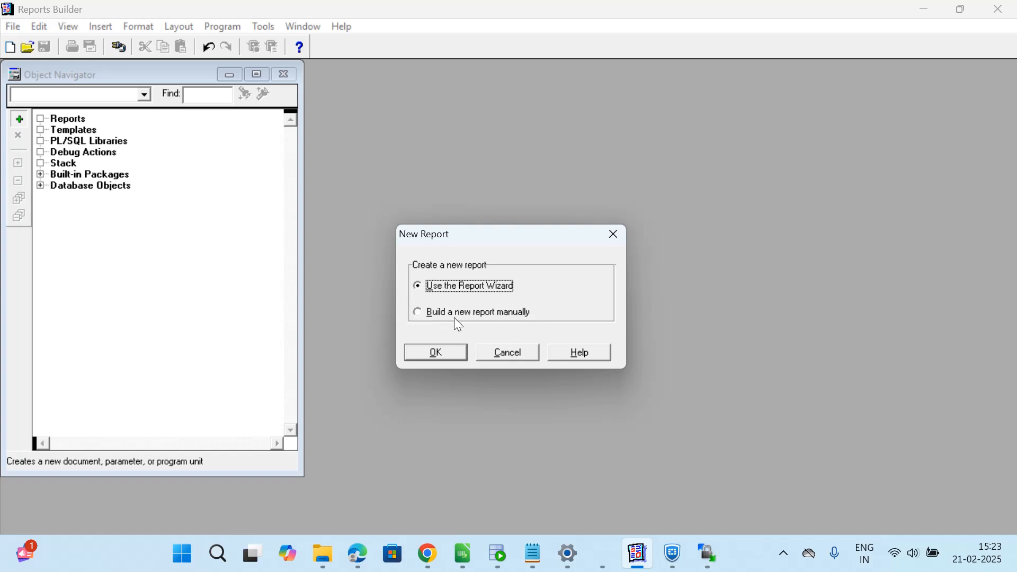
pyautogui.click(421, 314)
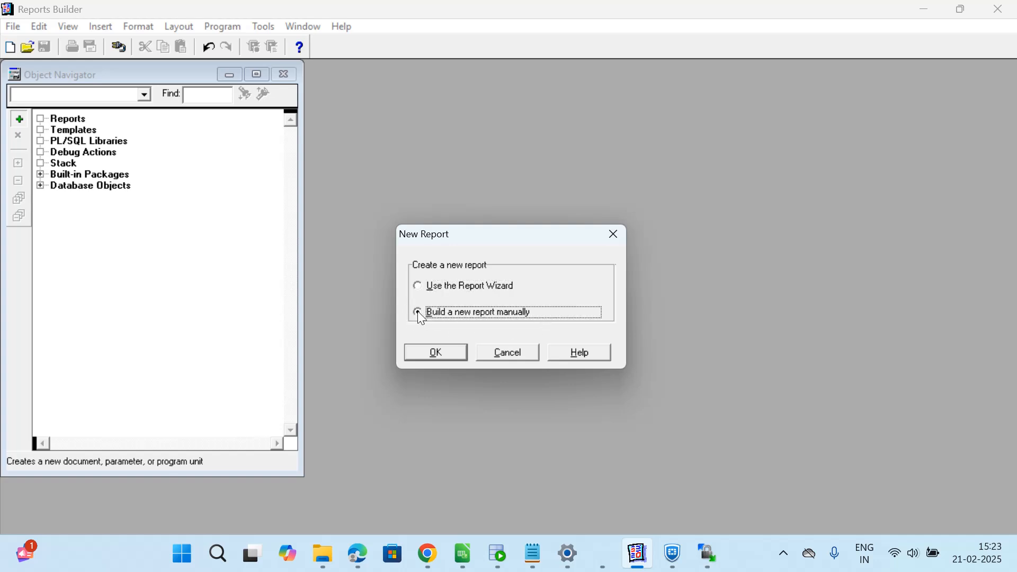
pyautogui.click(442, 352)
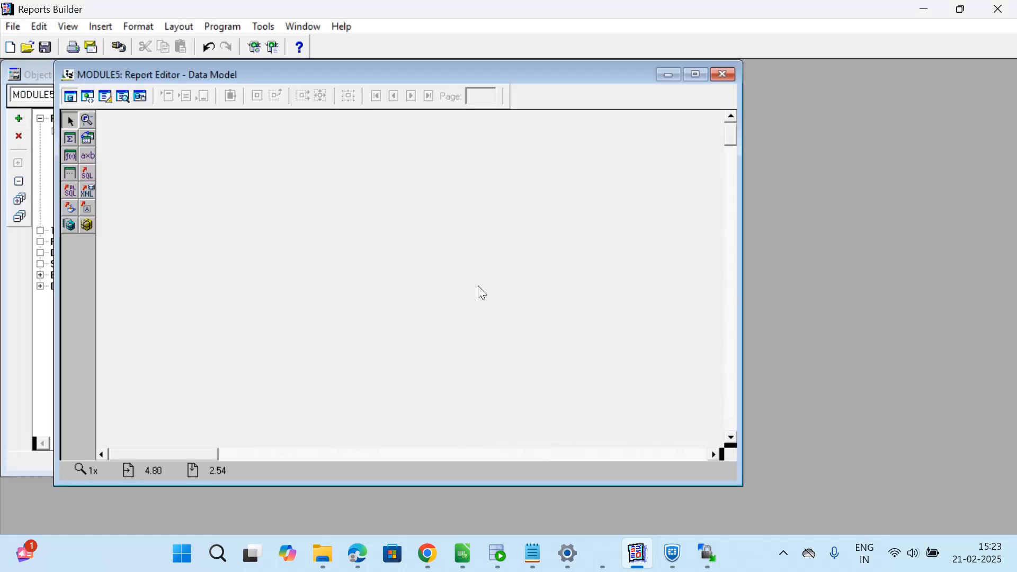
pyautogui.click(721, 74)
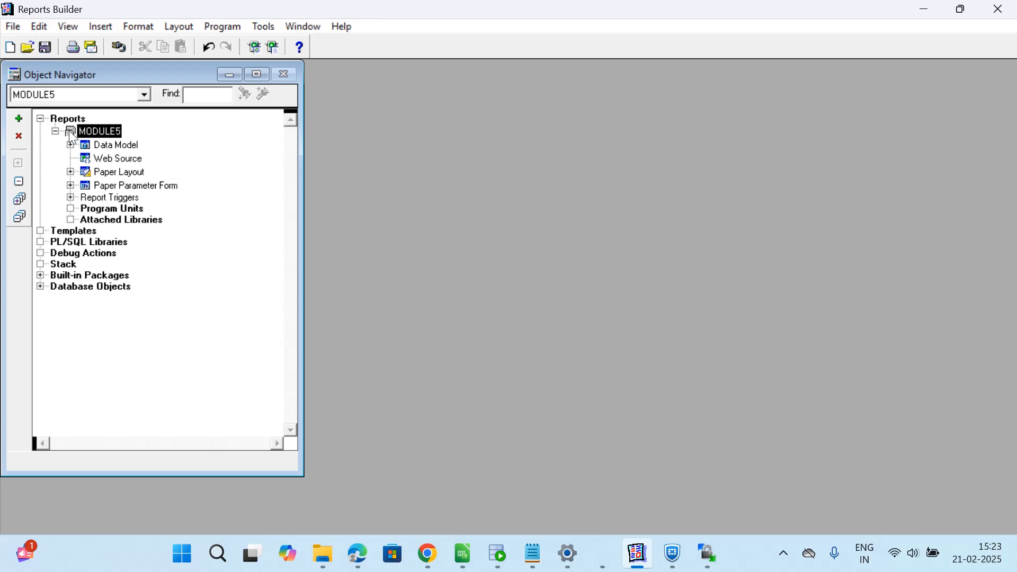
# Rename the new report module as AR Detail Report in its properties.
pyautogui.doubleClick(109, 130)
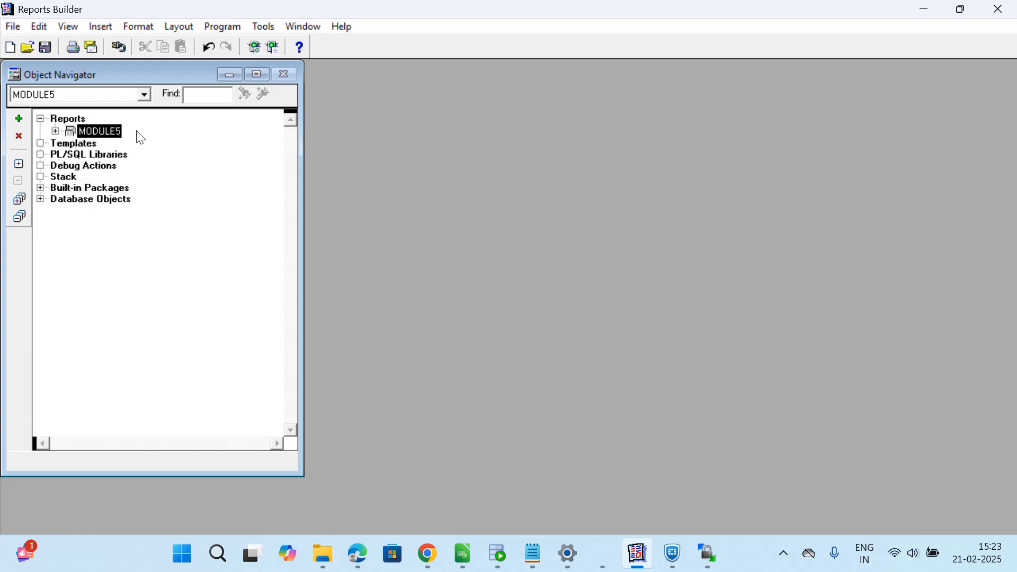
pyautogui.doubleClick(73, 133)
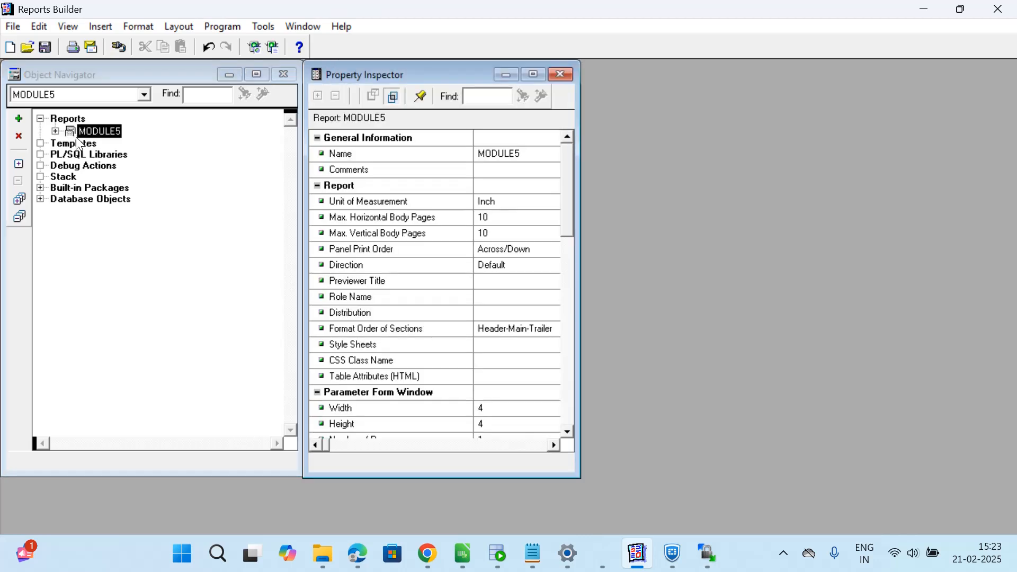
pyautogui.click(530, 153)
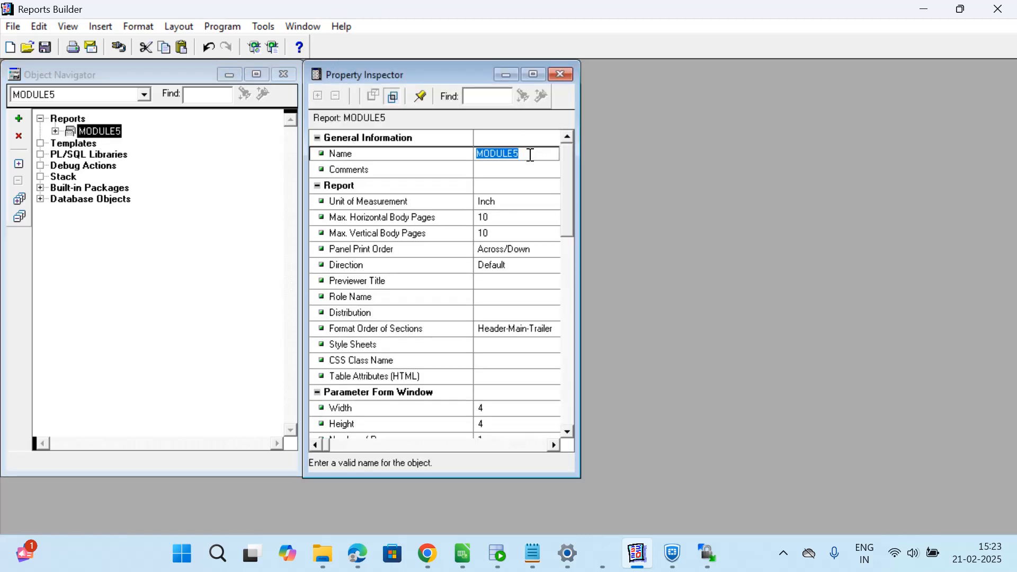
pyautogui.press('BackSpace')
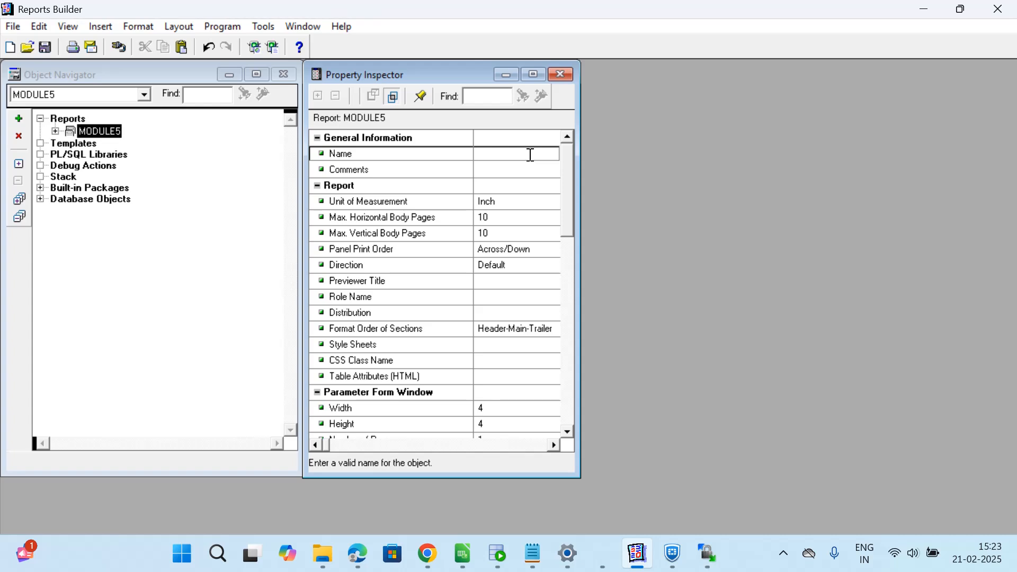
pyautogui.write('AR Detail Report')
pyautogui.press('Return')
# Save the report as AR Detail Report in the Reports folder, using the Reports Binary (*.rdf) file type.
pyautogui.hotkey('ctrl', 's')
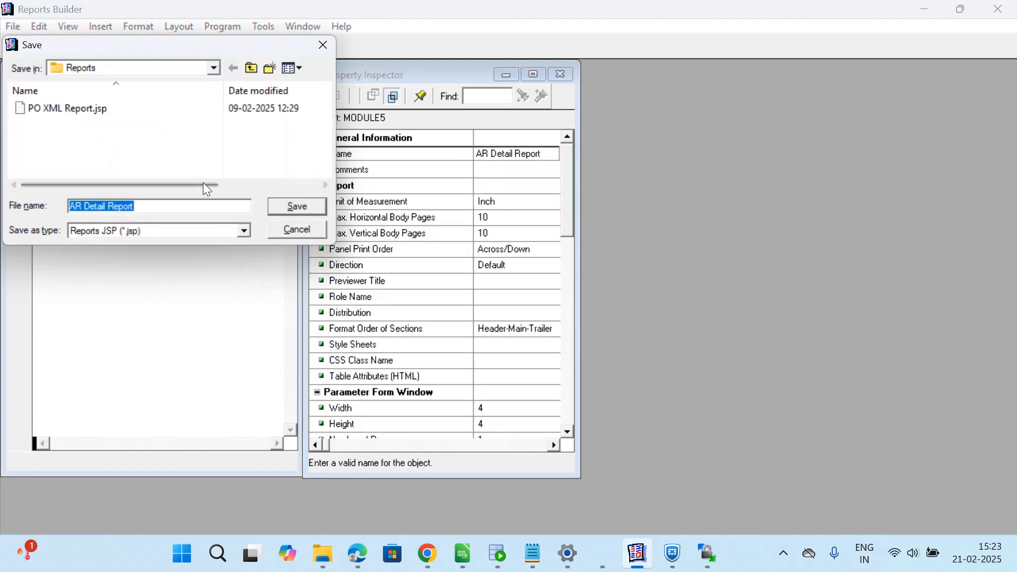
pyautogui.click(243, 231)
pyautogui.click(195, 271)
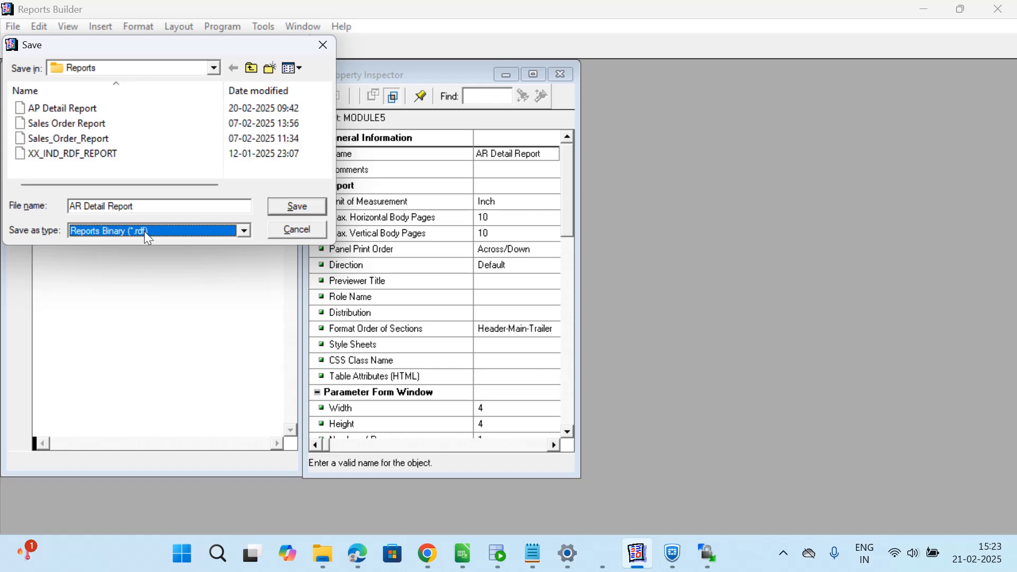
pyautogui.click(297, 207)
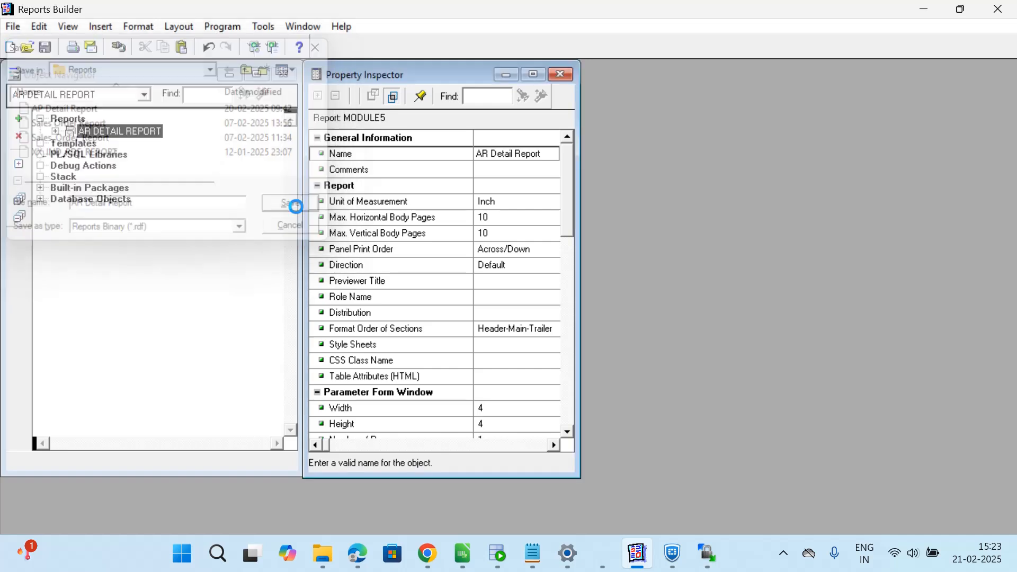
# Open the report's data model and move its editor window so the report's object tree stays visible.
pyautogui.click(56, 132)
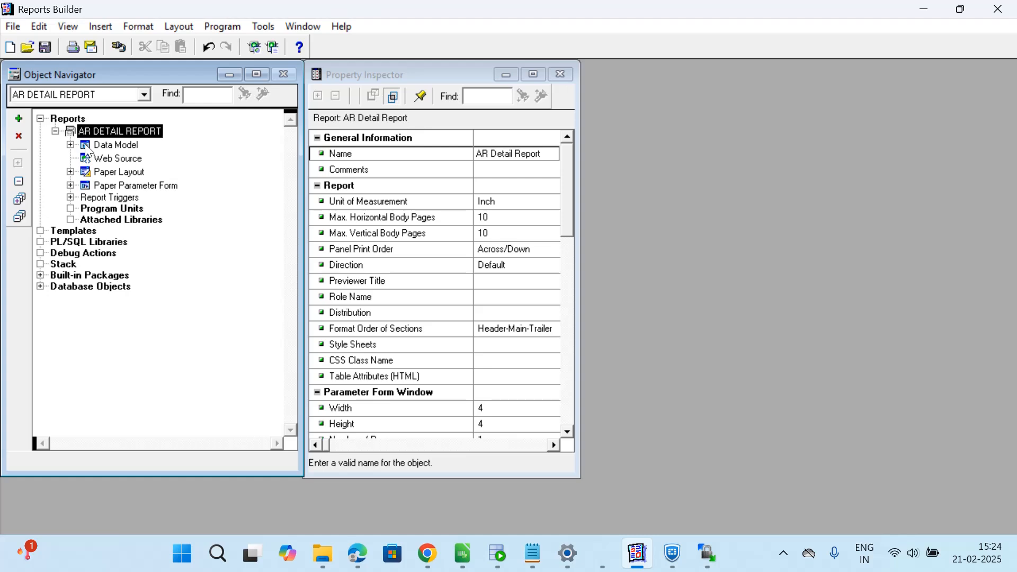
pyautogui.doubleClick(85, 144)
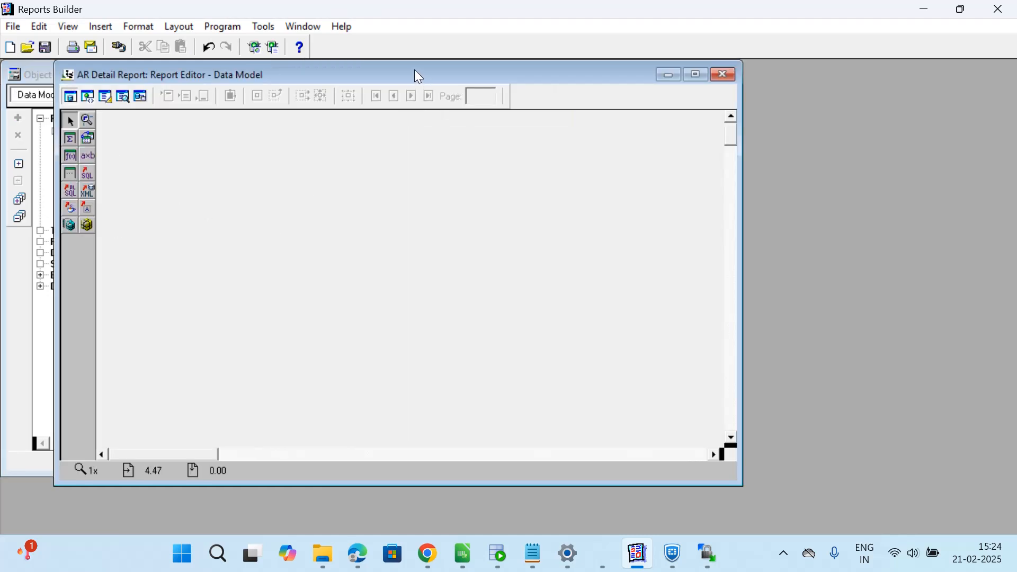
pyautogui.moveTo(415, 71); pyautogui.dragTo(594, 78)
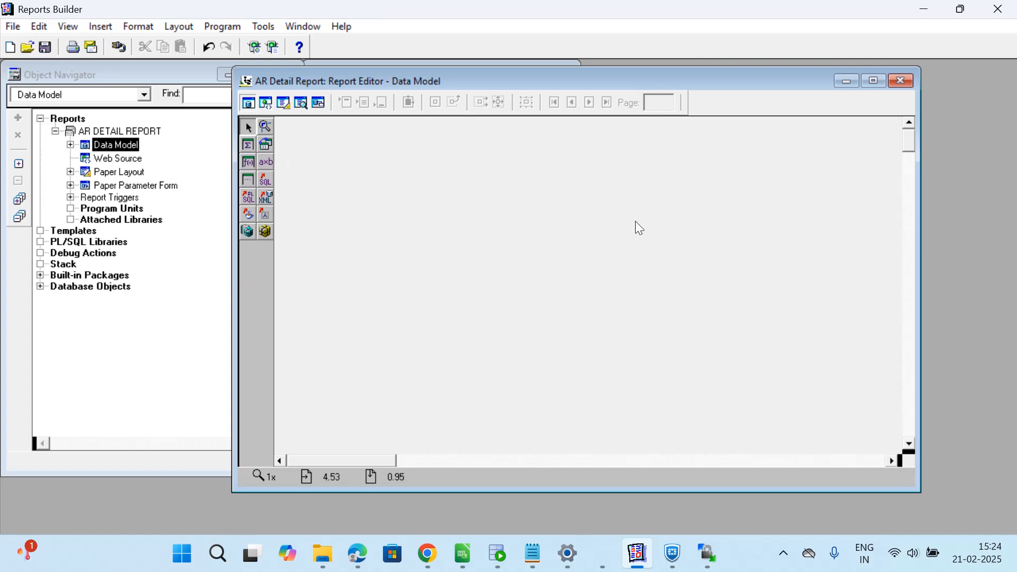
pyautogui.moveTo(590, 85); pyautogui.dragTo(572, 85)
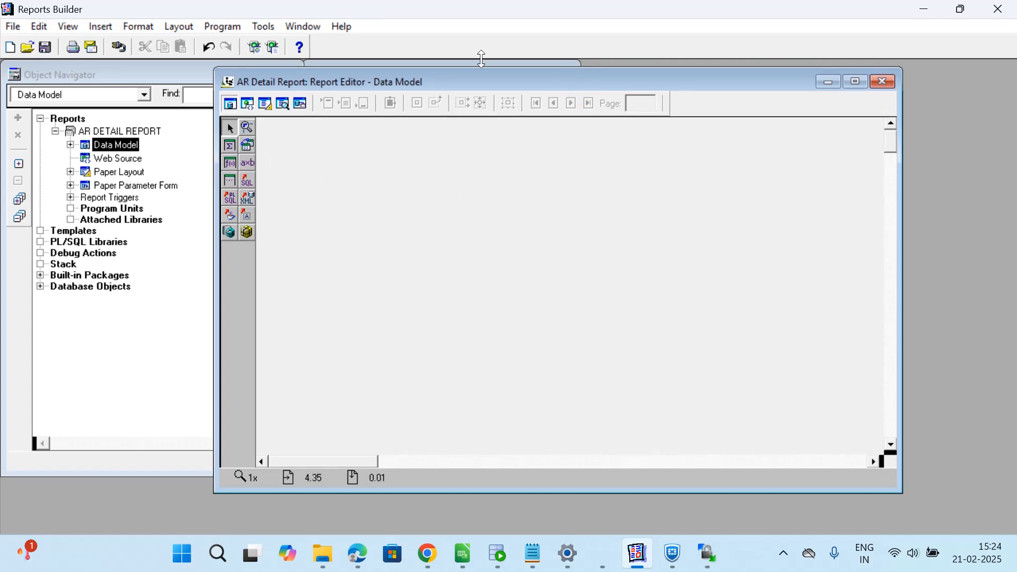
pyautogui.click(303, 27)
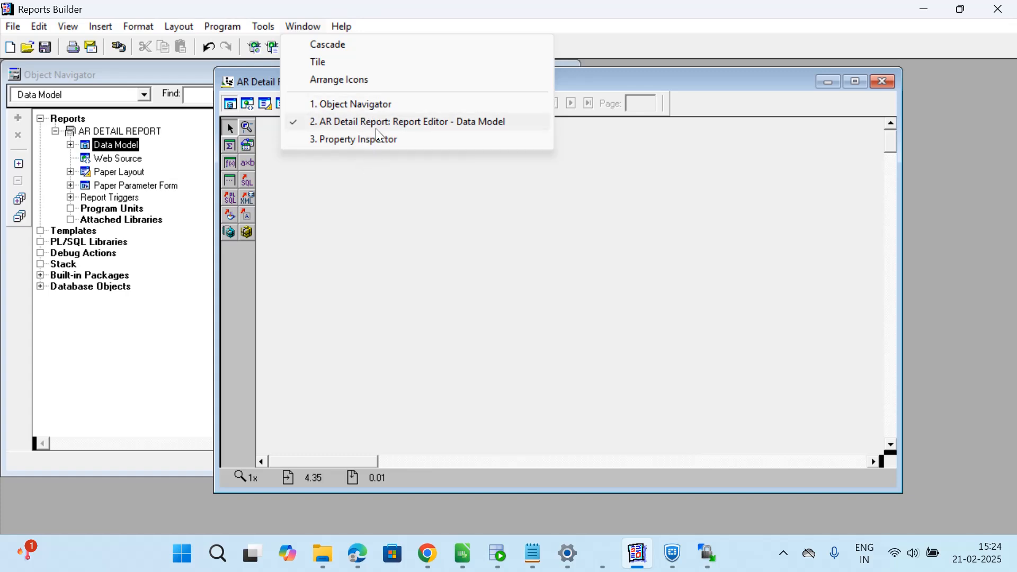
pyautogui.click(780, 206)
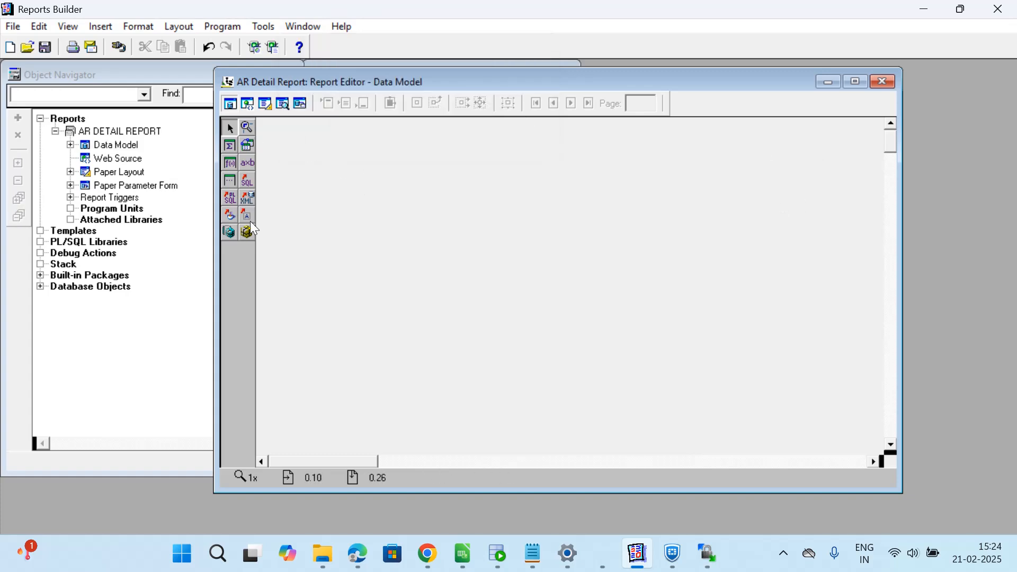
# Add an SQL query to the data model, using the copied customer invoice query as its statement.
pyautogui.click(245, 181)
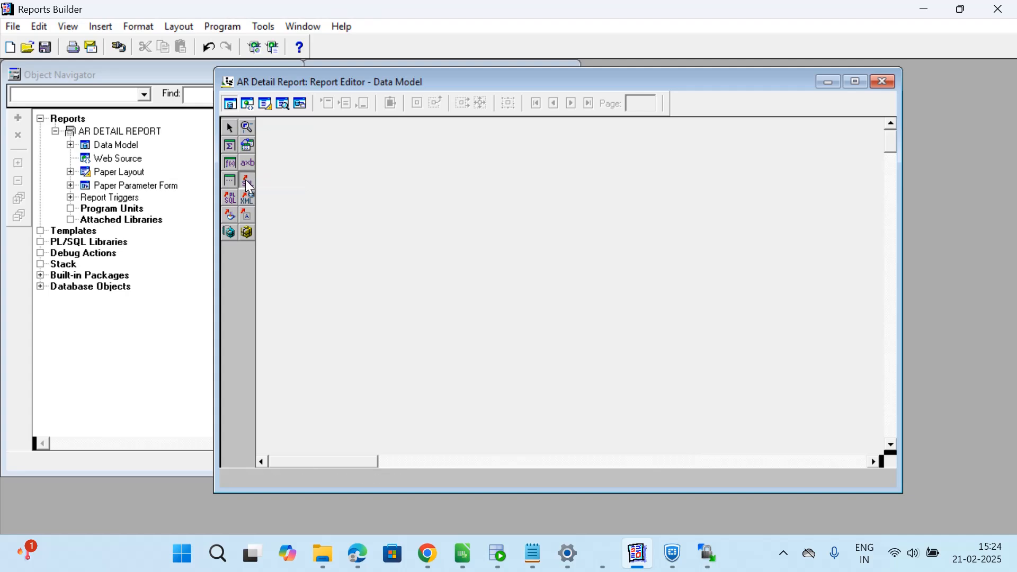
pyautogui.moveTo(289, 163); pyautogui.dragTo(432, 183)
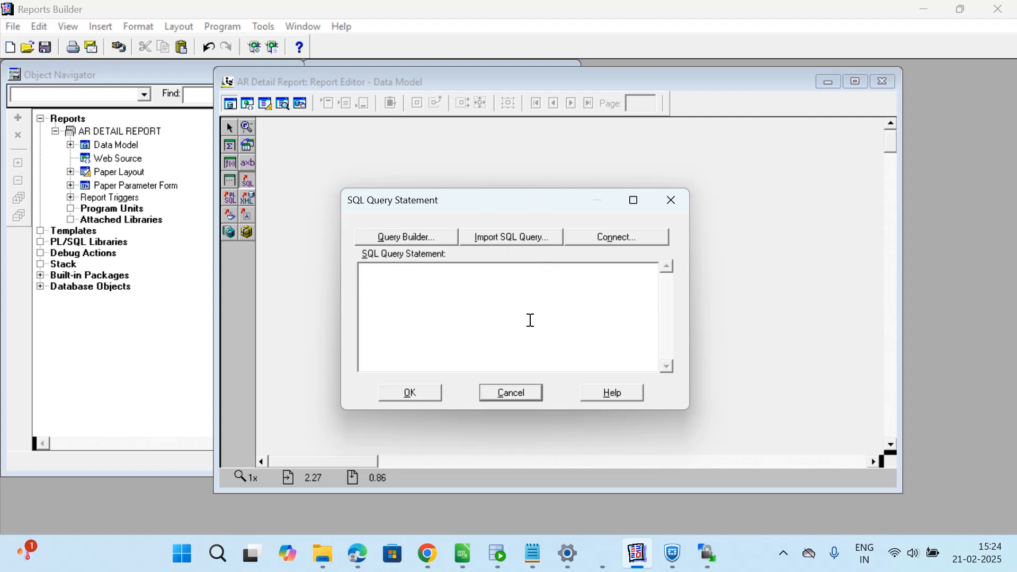
pyautogui.click(391, 280)
pyautogui.hotkey('ctrl', 'v')
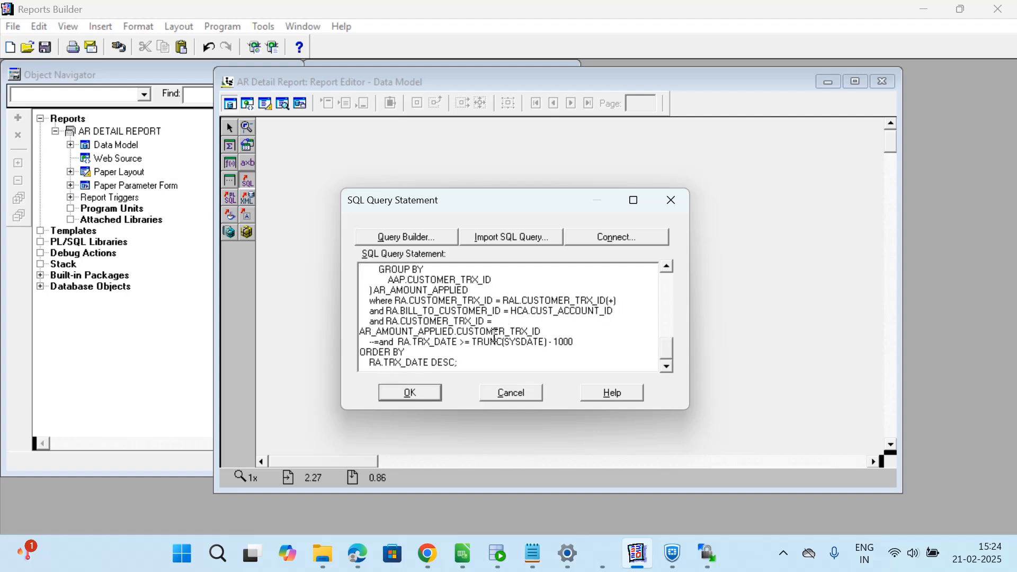
pyautogui.moveTo(668, 351); pyautogui.dragTo(671, 259)
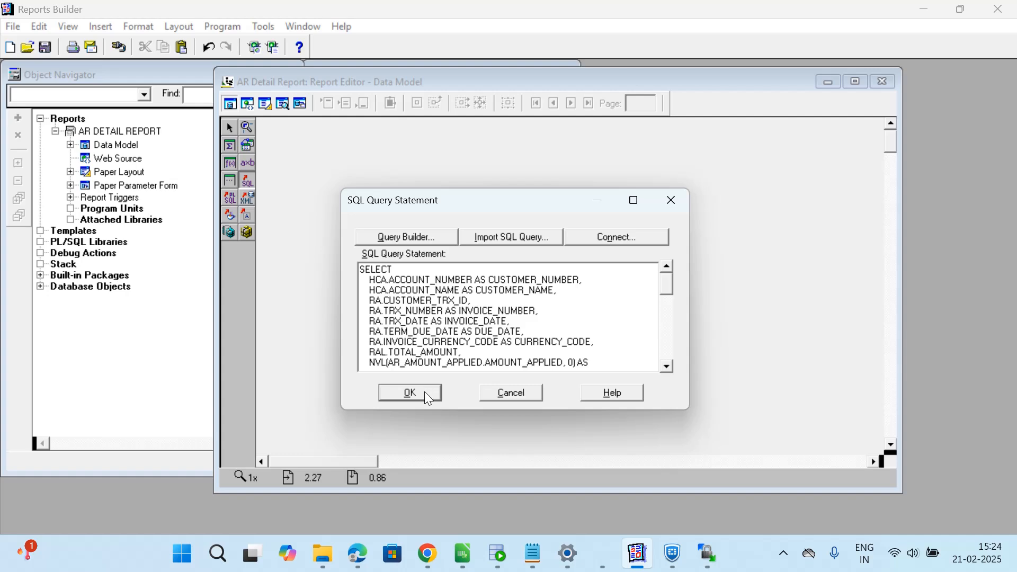
pyautogui.click(411, 393)
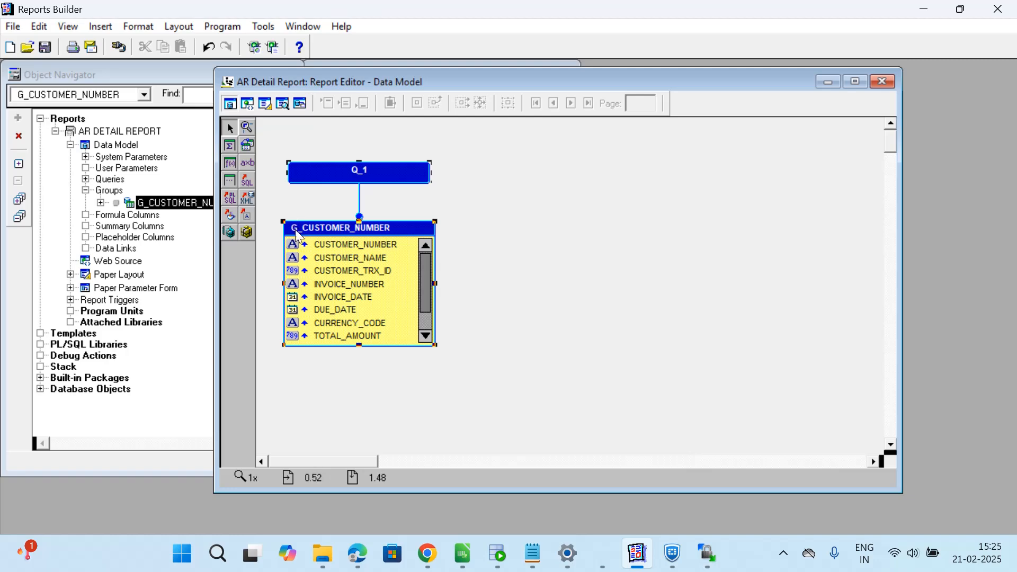
# View the name property of the query's G_CUSTOMER_NUMBER group and close the properties without changing it.
pyautogui.doubleClick(345, 229)
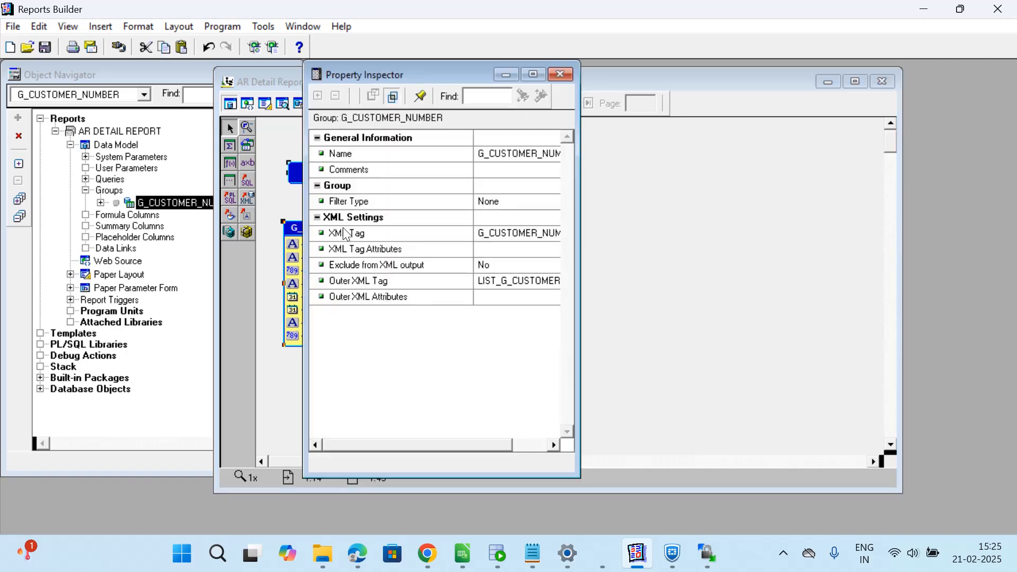
pyautogui.click(494, 155)
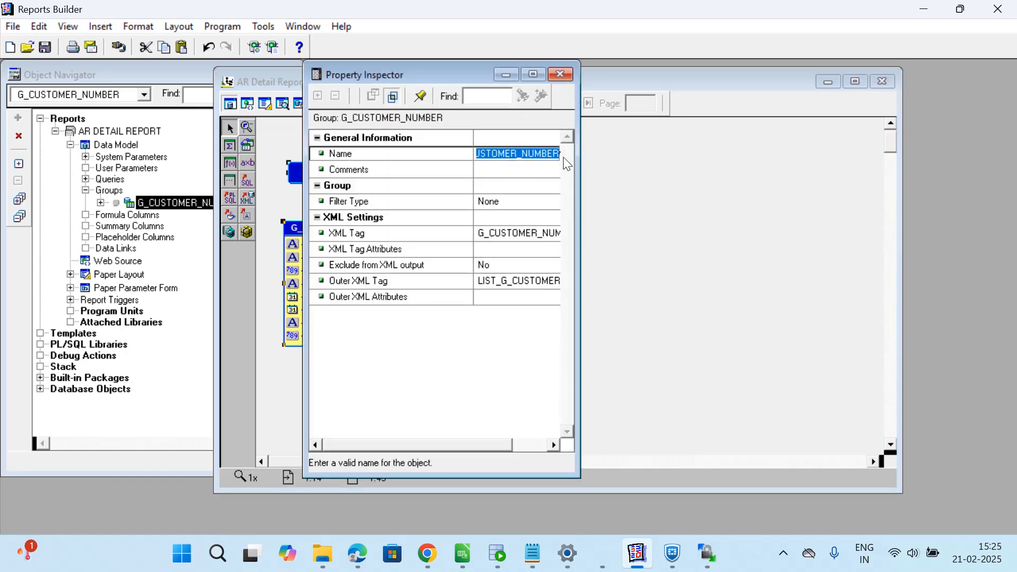
pyautogui.click(559, 74)
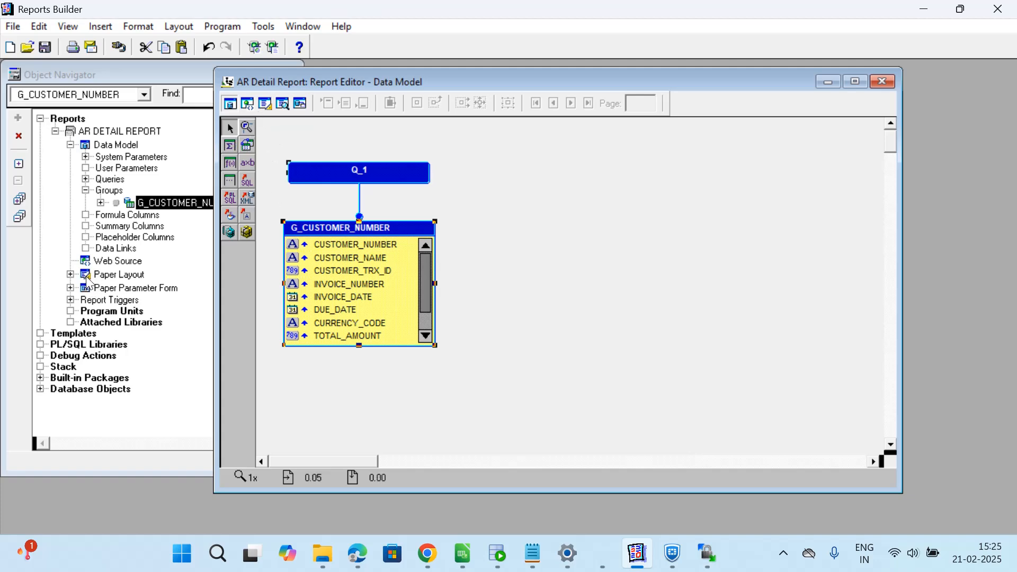
# Draw a frame about 7.4 inches wide and 1.5 inches tall near the top of the paper layout's body, and open its properties.
pyautogui.click(266, 105)
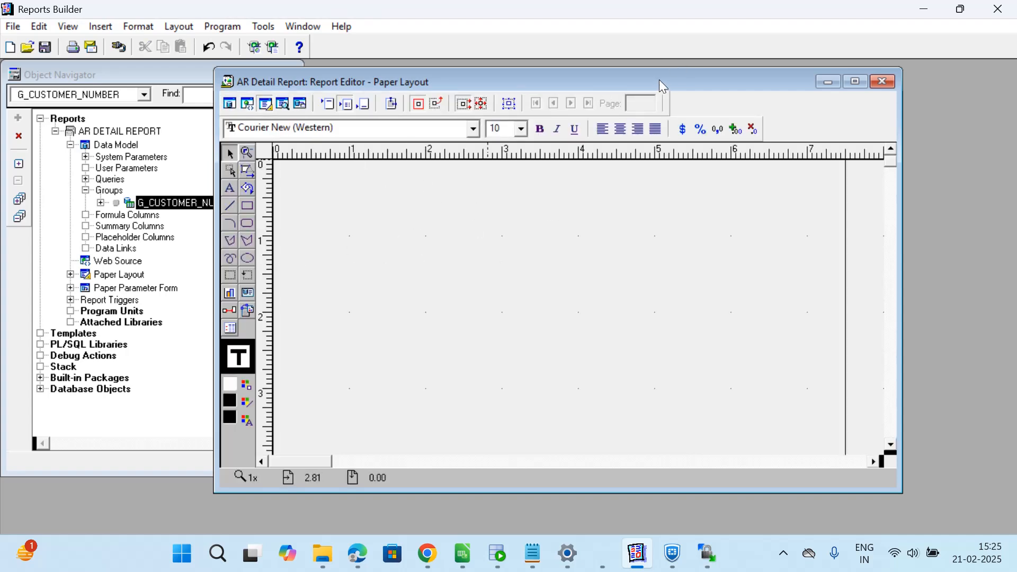
pyautogui.moveTo(659, 80); pyautogui.dragTo(631, 81)
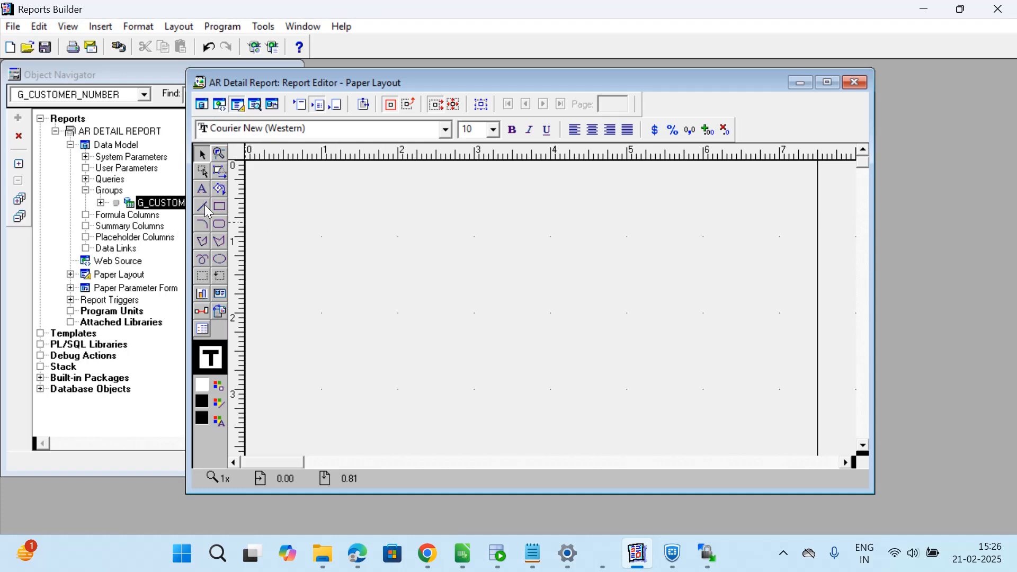
pyautogui.click(201, 276)
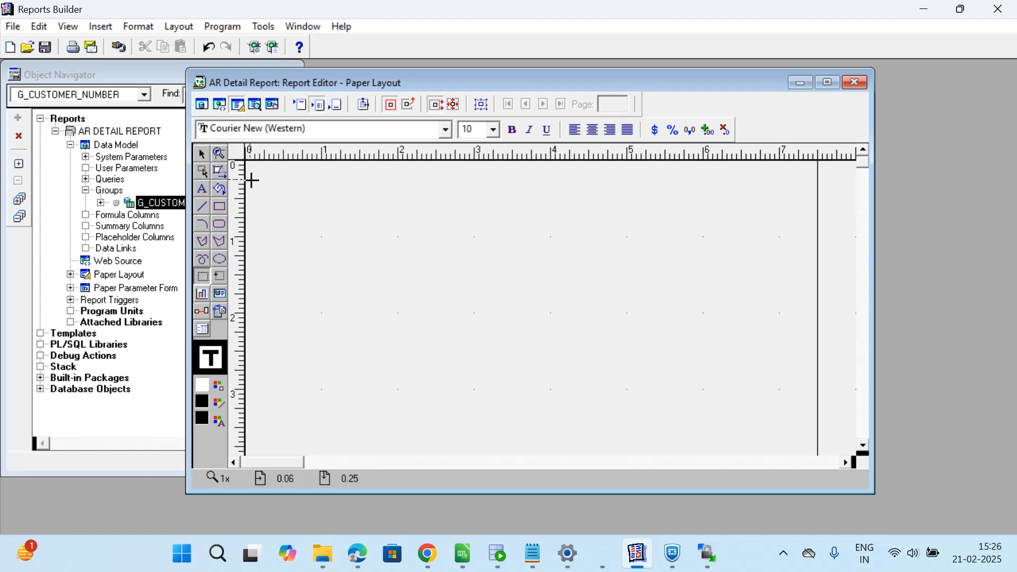
pyautogui.moveTo(251, 180); pyautogui.dragTo(813, 295)
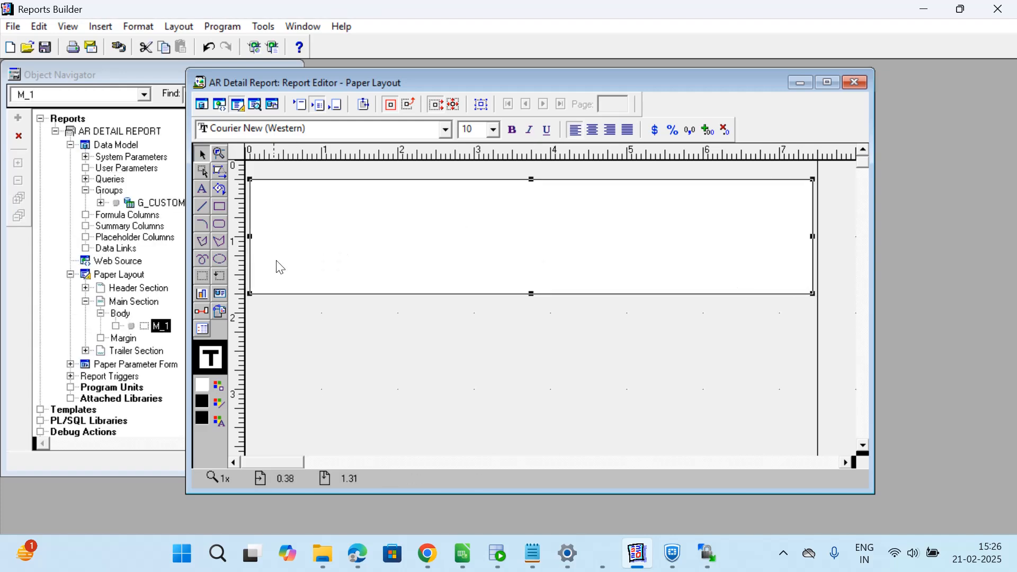
pyautogui.doubleClick(276, 281)
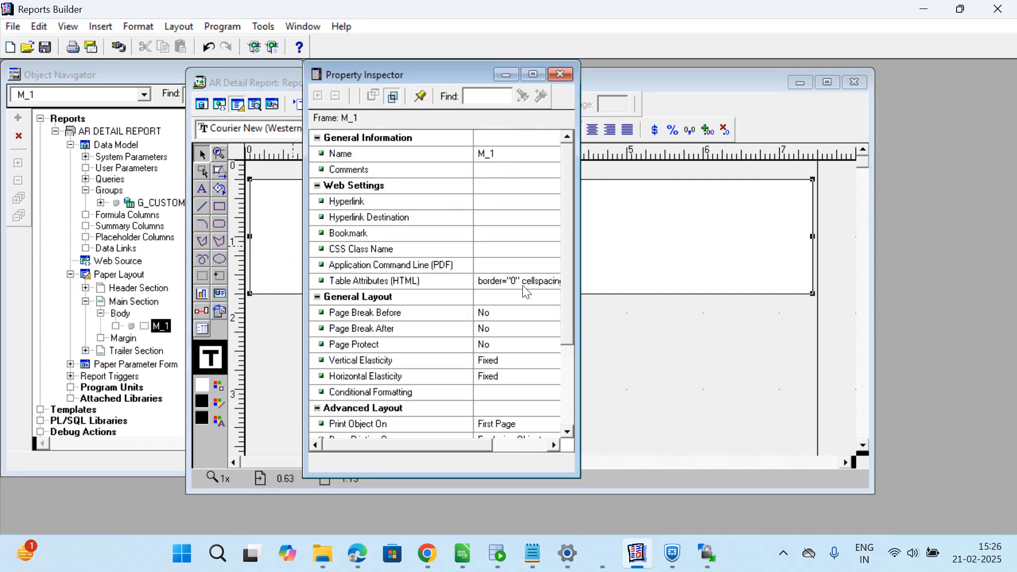
# Set the frame's vertical elasticity to Expand and close its properties.
pyautogui.click(517, 361)
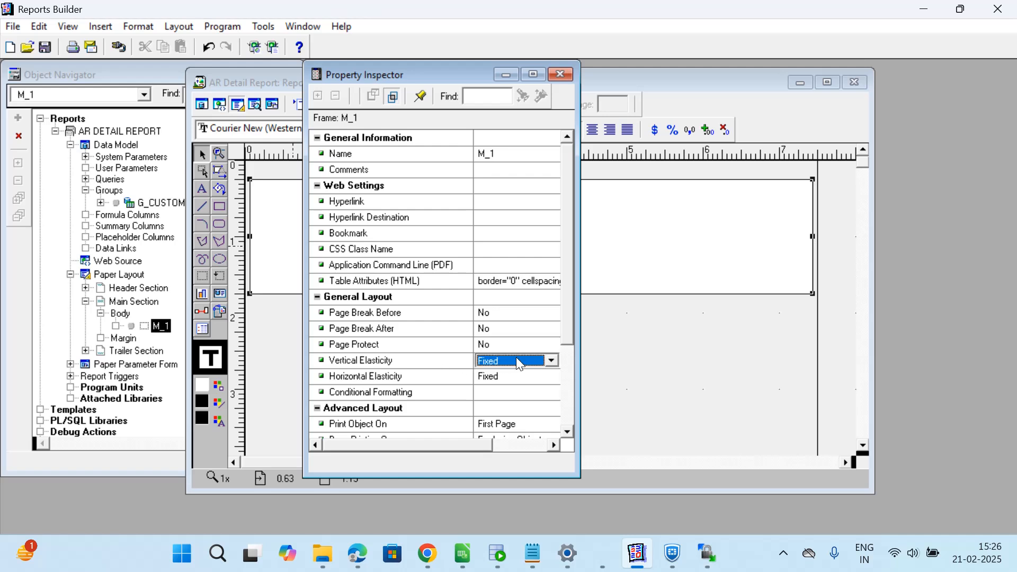
pyautogui.click(552, 361)
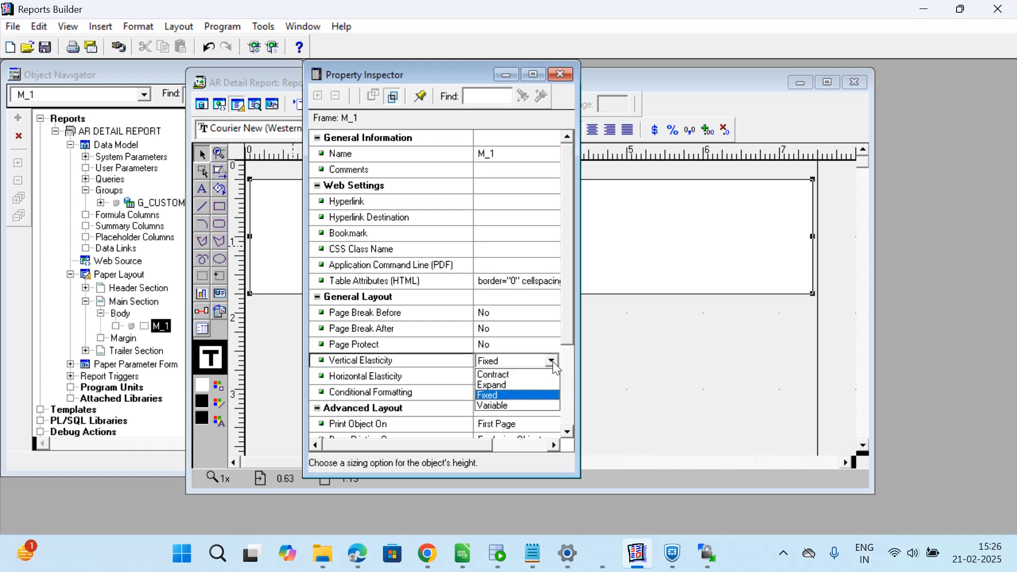
pyautogui.click(540, 390)
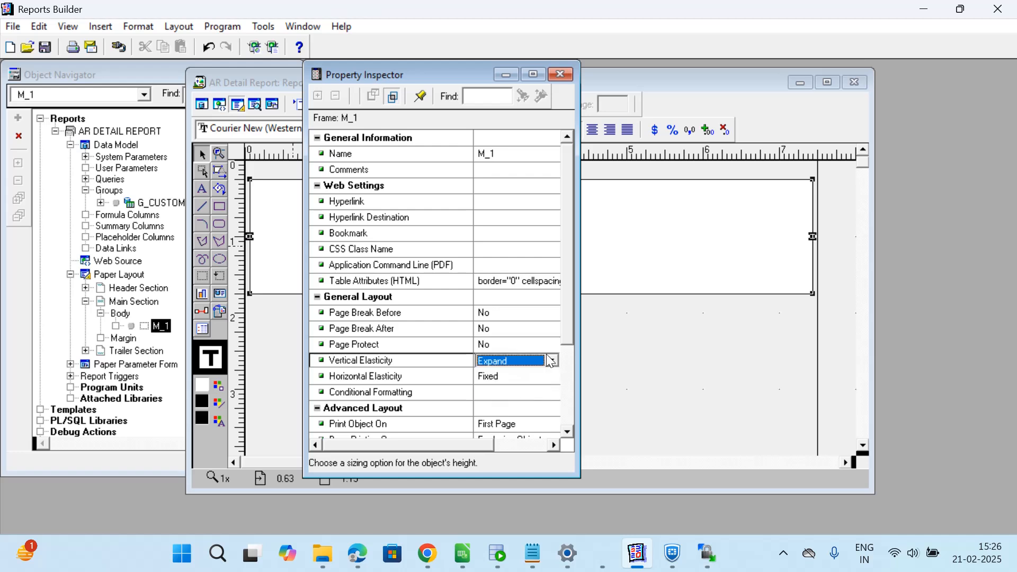
pyautogui.click(562, 77)
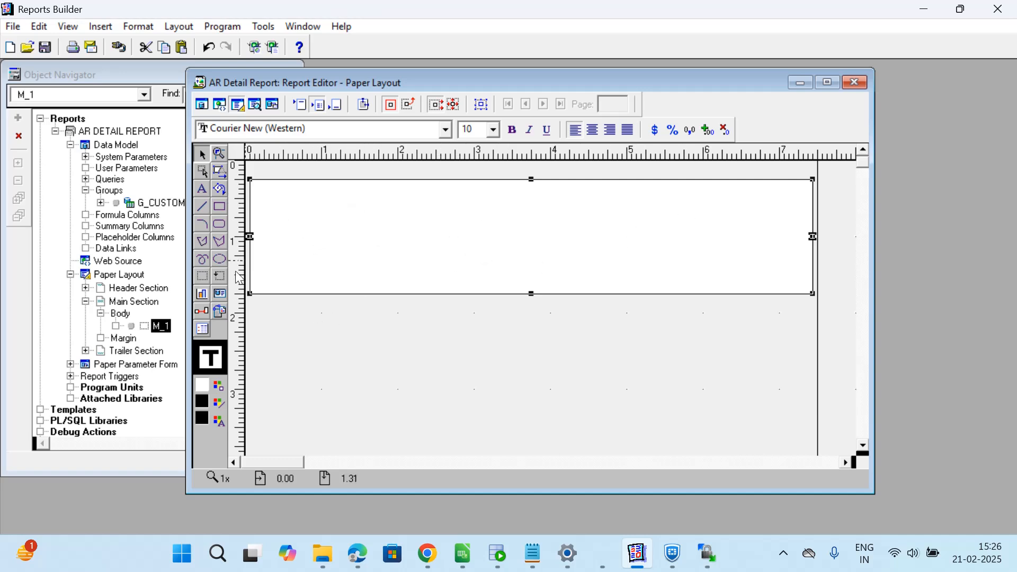
# Draw a repeating frame about 7.2 inches wide and 0.4 inches tall inside the frame, with the customer number group as its source.
pyautogui.click(219, 275)
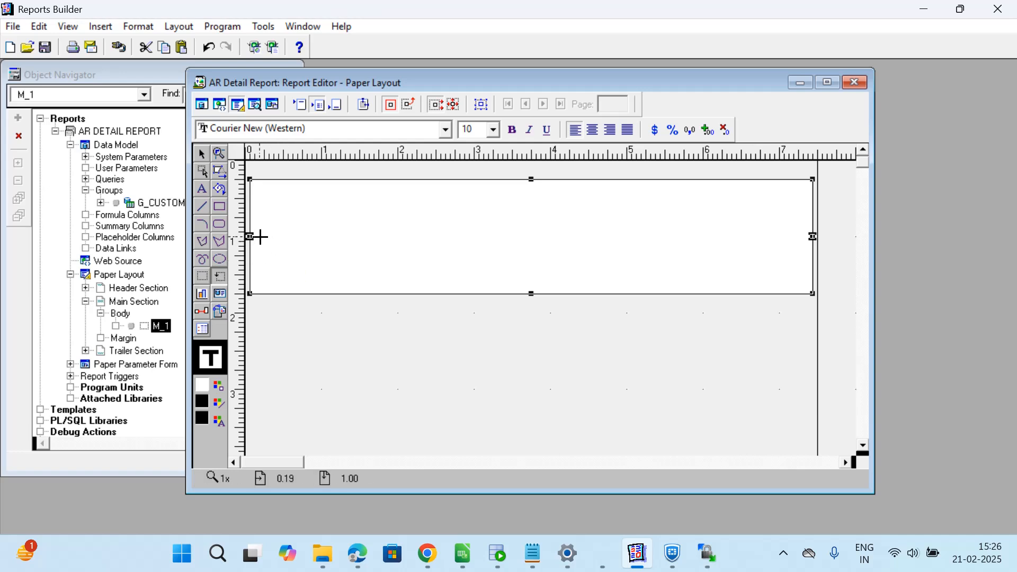
pyautogui.moveTo(260, 237); pyautogui.dragTo(807, 270)
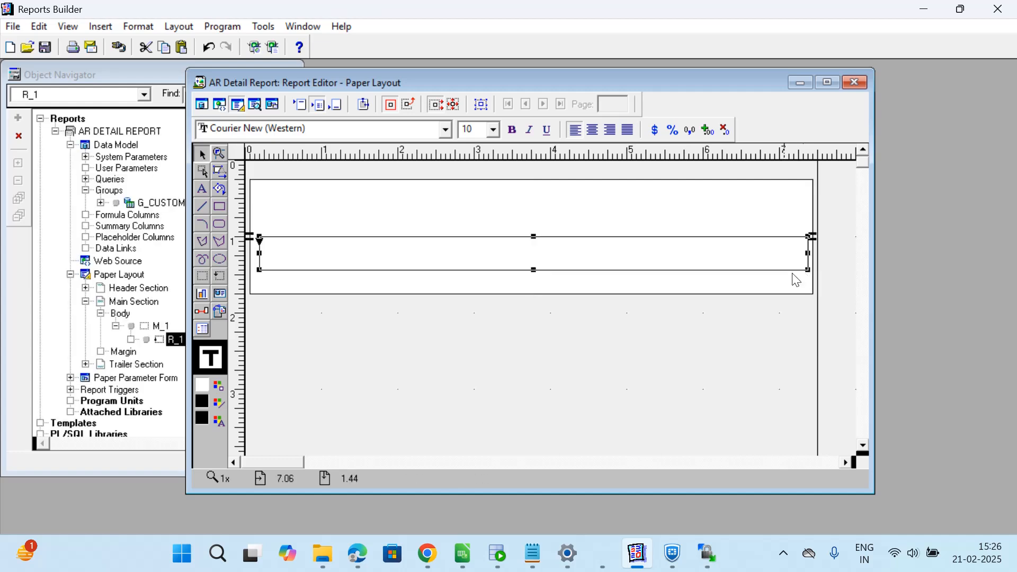
pyautogui.doubleClick(284, 251)
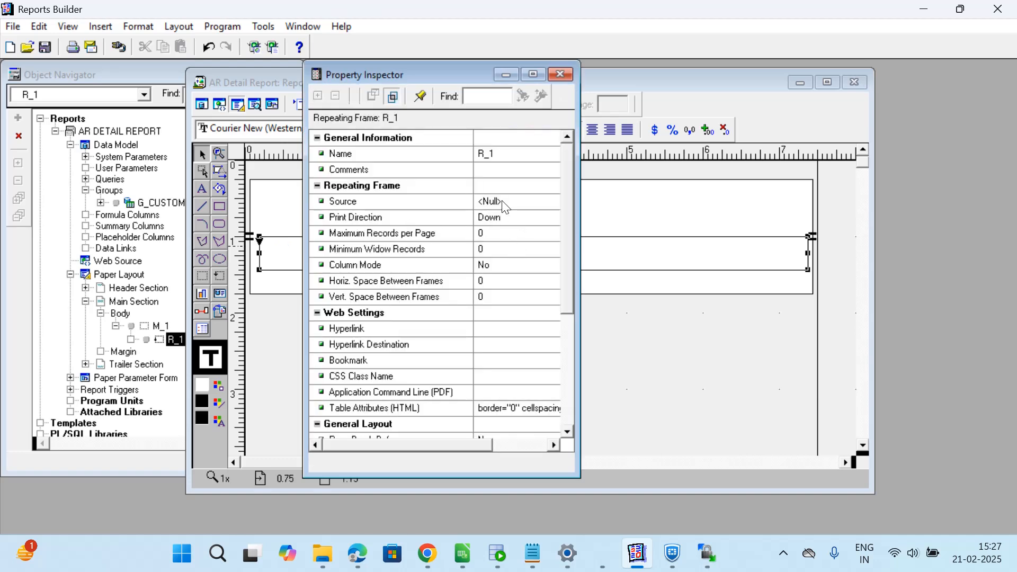
pyautogui.click(547, 206)
pyautogui.click(554, 201)
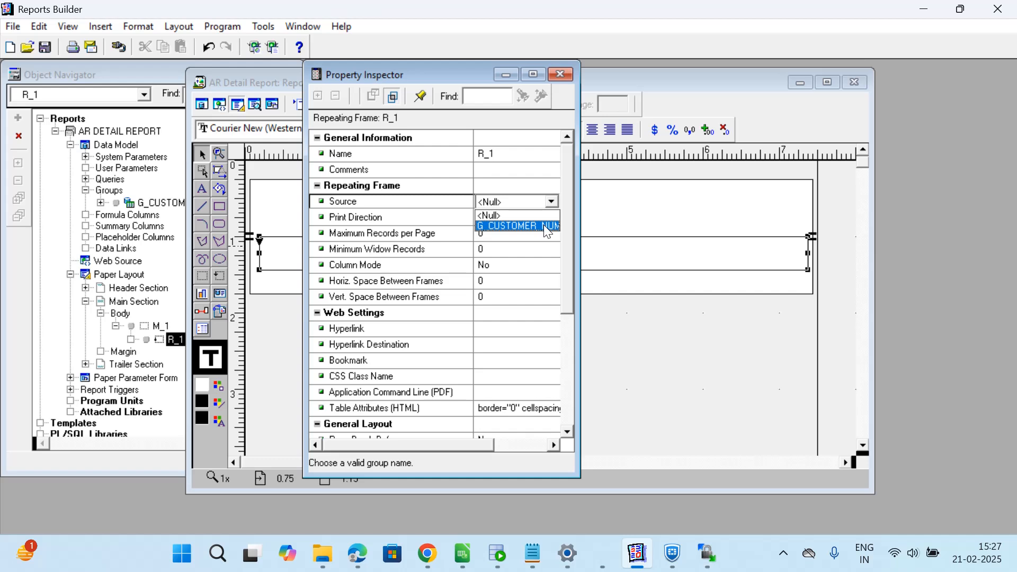
pyautogui.click(545, 226)
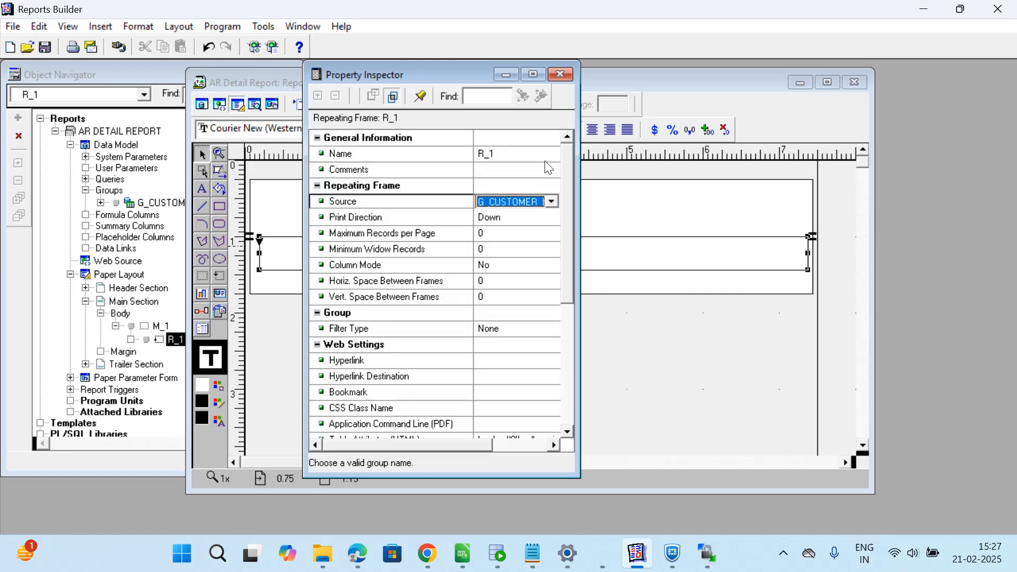
pyautogui.click(559, 75)
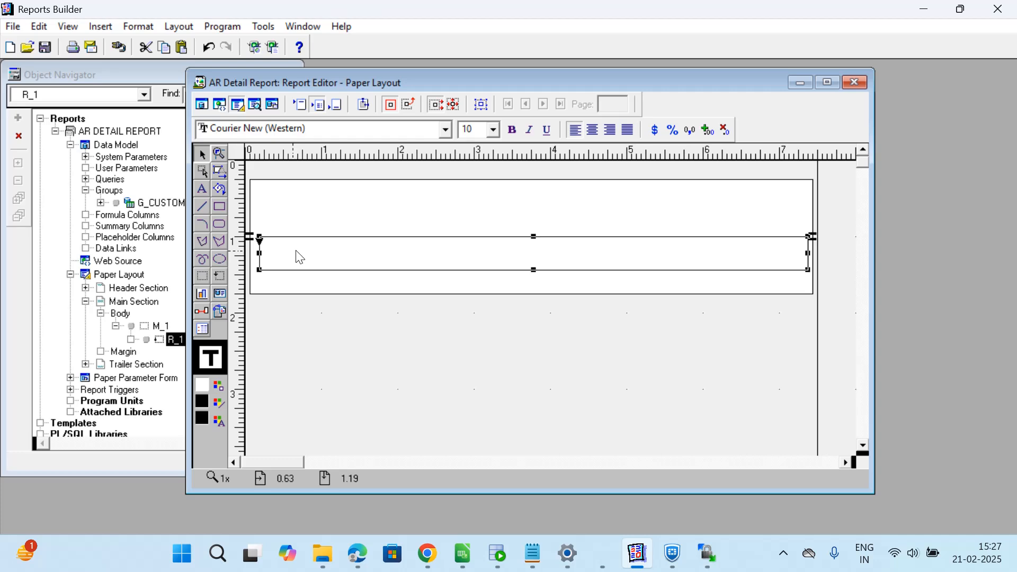
# Draw a field about 0.94 inches wide and 0.19 inches tall at the start of the repeating frame, and duplicate it.
pyautogui.click(218, 294)
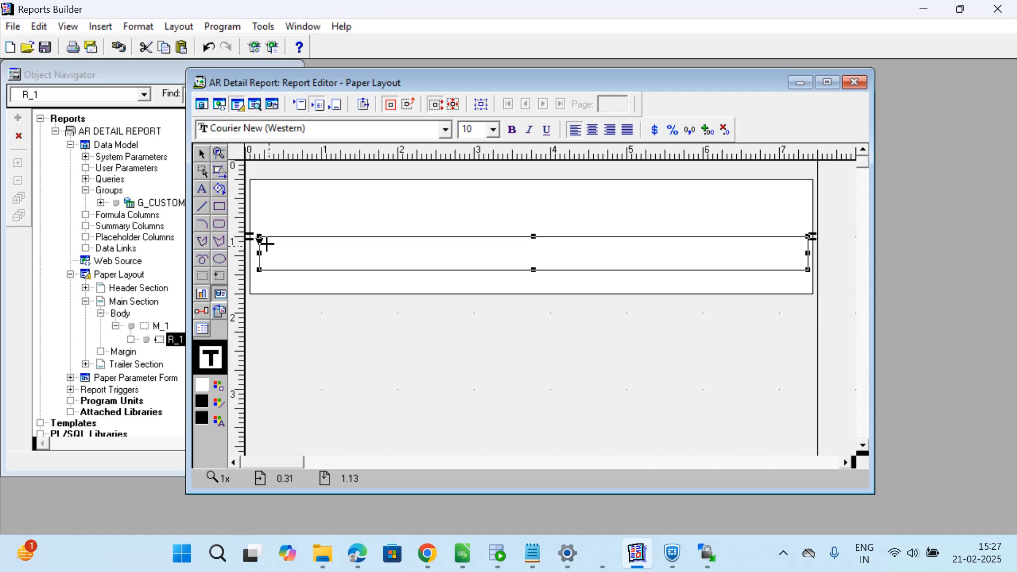
pyautogui.moveTo(269, 246); pyautogui.dragTo(341, 262)
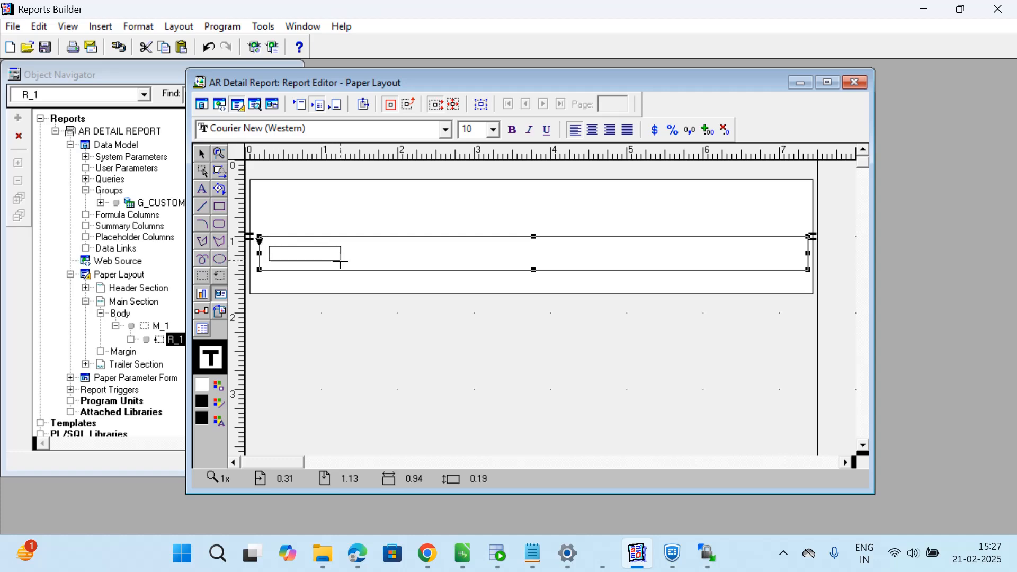
pyautogui.moveTo(340, 261); pyautogui.dragTo(340, 261)
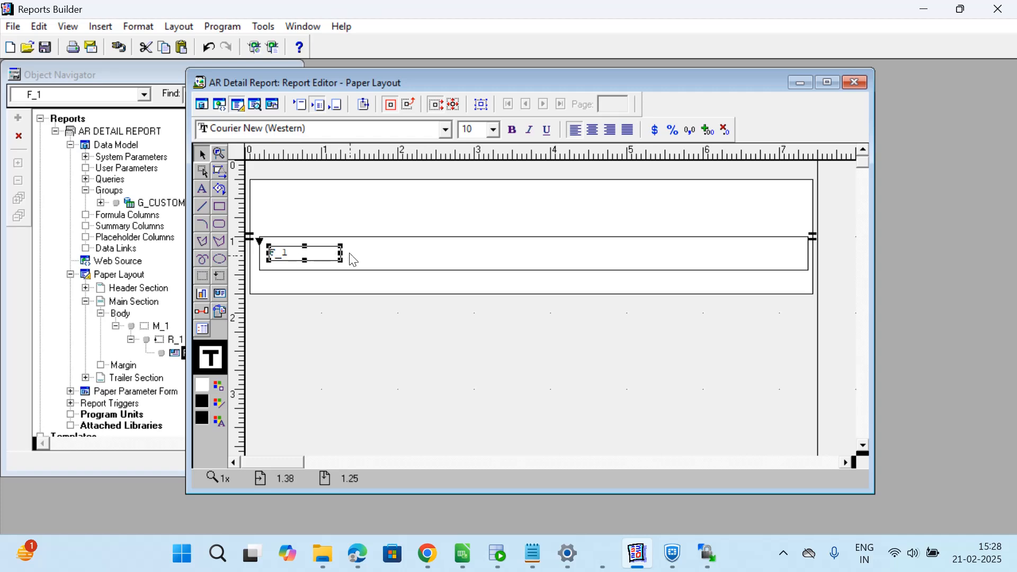
pyautogui.hotkey('ctrl', 'd')
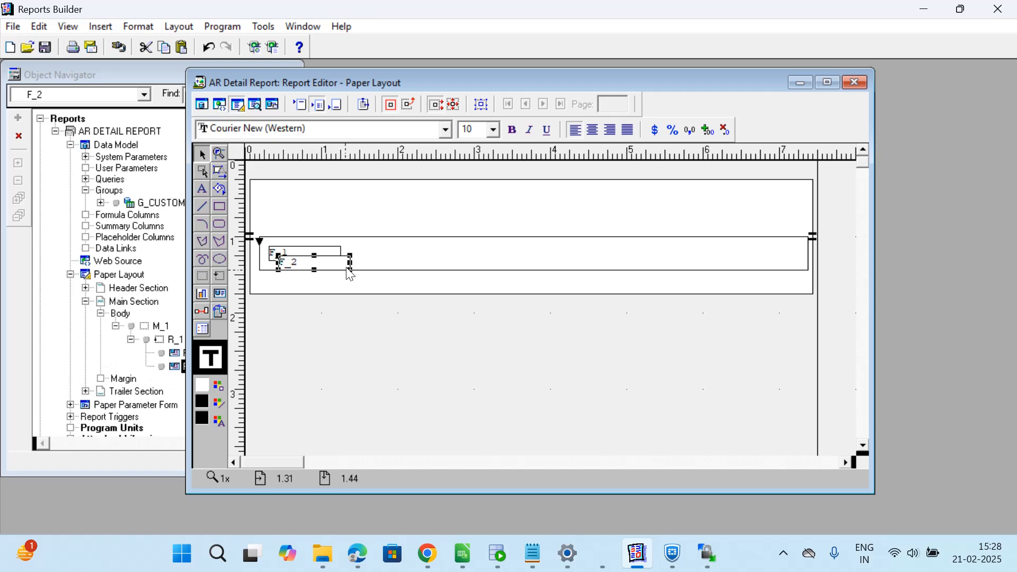
# Try to move the duplicated field F_2 sideways past F_1 with flex mode on.
pyautogui.press('Right')
pyautogui.press('Right')
pyautogui.press('Right')
pyautogui.press('Right')
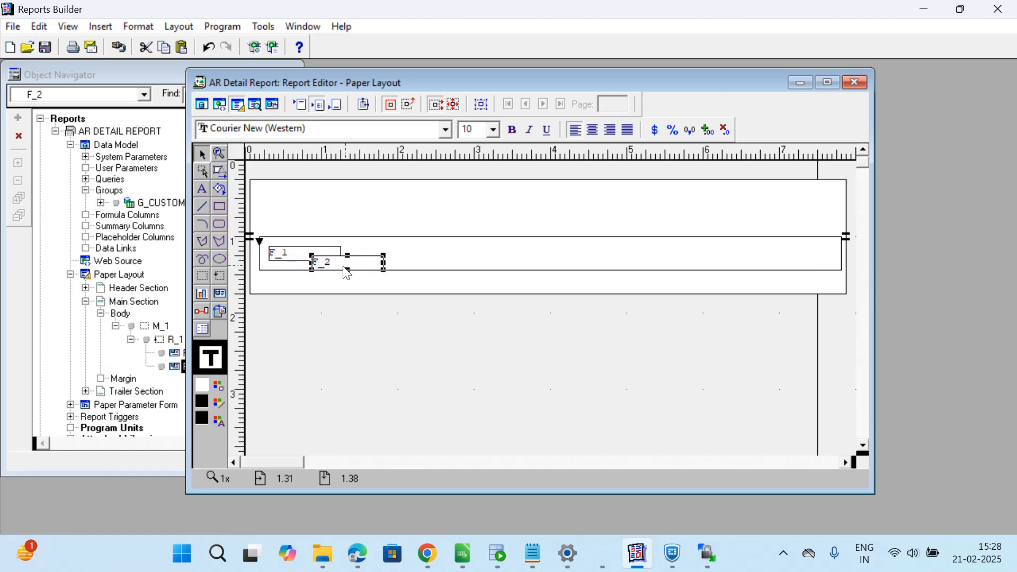
pyautogui.press('Right')
pyautogui.press('Right')
pyautogui.press('Right')
pyautogui.press('Right')
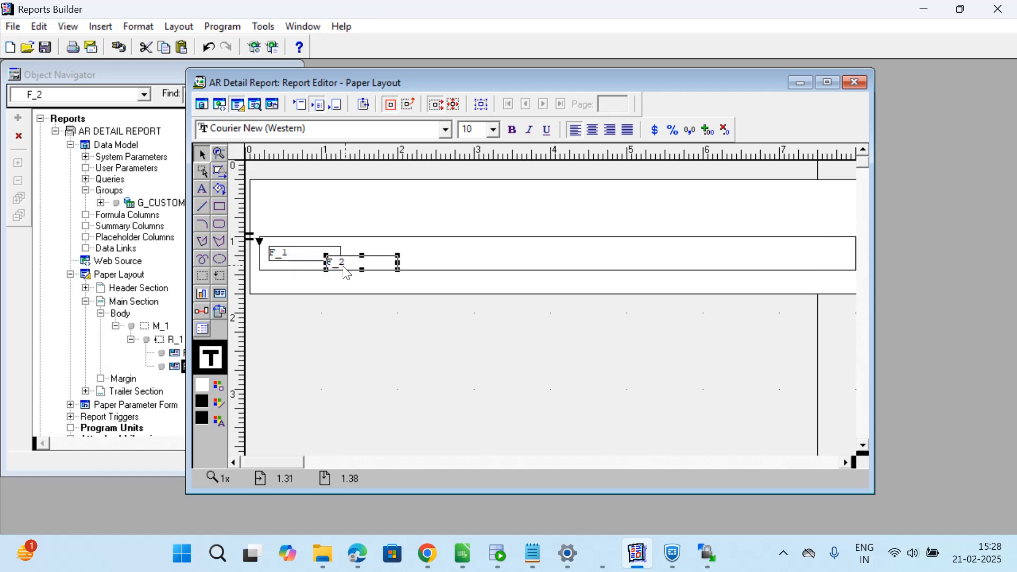
pyautogui.press('Left')
pyautogui.press('Left')
pyautogui.press('Left')
pyautogui.press('Left')
pyautogui.press('Left')
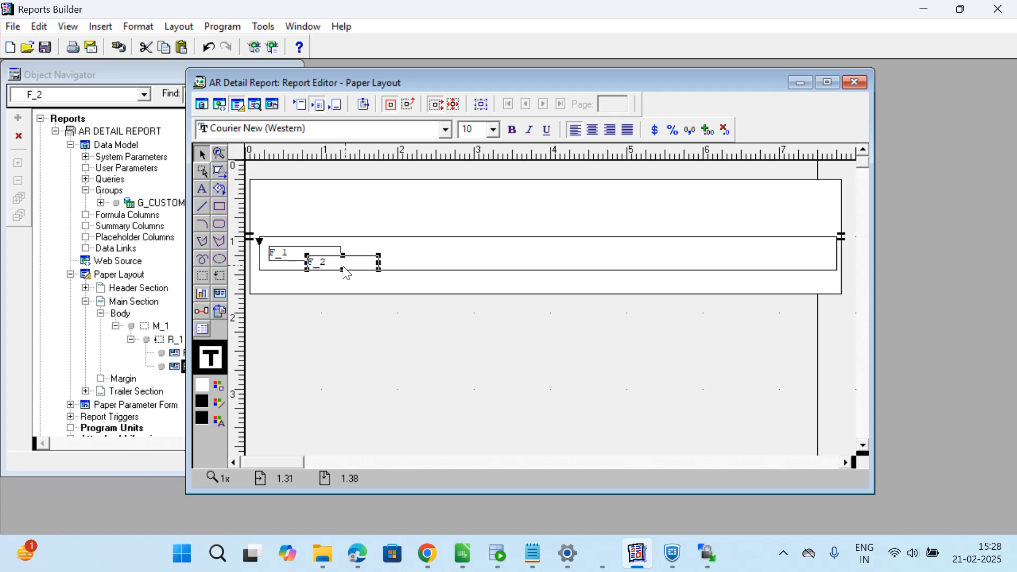
pyautogui.press('Right')
pyautogui.press('Right')
pyautogui.press('Right')
pyautogui.press('Right')
pyautogui.press('Right')
pyautogui.press('Left')
pyautogui.press('Left')
pyautogui.press('Left')
pyautogui.press('Left')
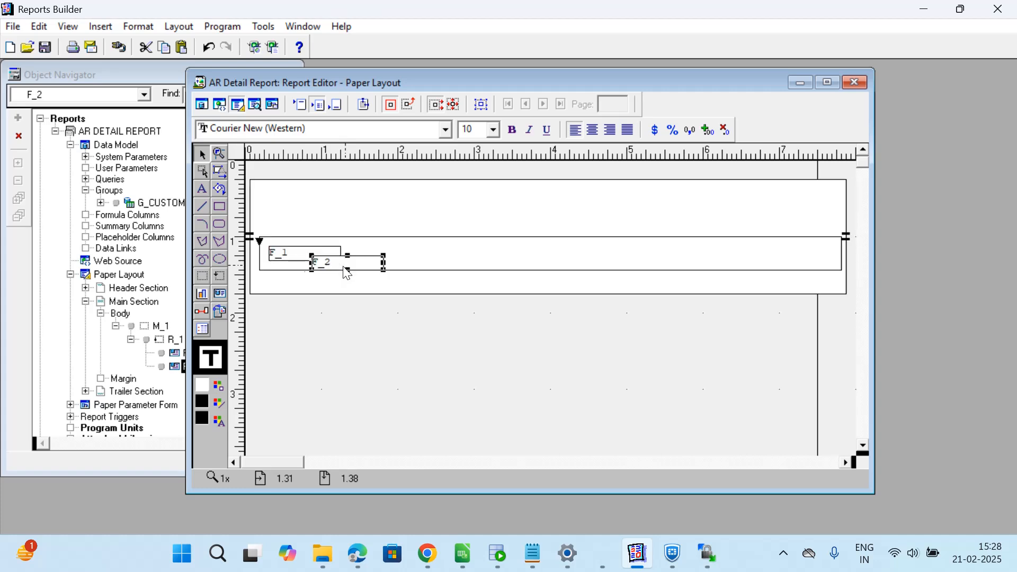
pyautogui.press('Left')
pyautogui.press('Left')
pyautogui.press('Left')
pyautogui.press('Right')
pyautogui.press('Right')
pyautogui.press('Right')
pyautogui.press('Right')
pyautogui.press('Left')
pyautogui.press('Left')
pyautogui.press('Left')
pyautogui.press('Left')
pyautogui.press('Left')
pyautogui.press('Right')
pyautogui.press('Right')
pyautogui.press('Right')
pyautogui.press('Right')
pyautogui.press('Right')
pyautogui.press('Right')
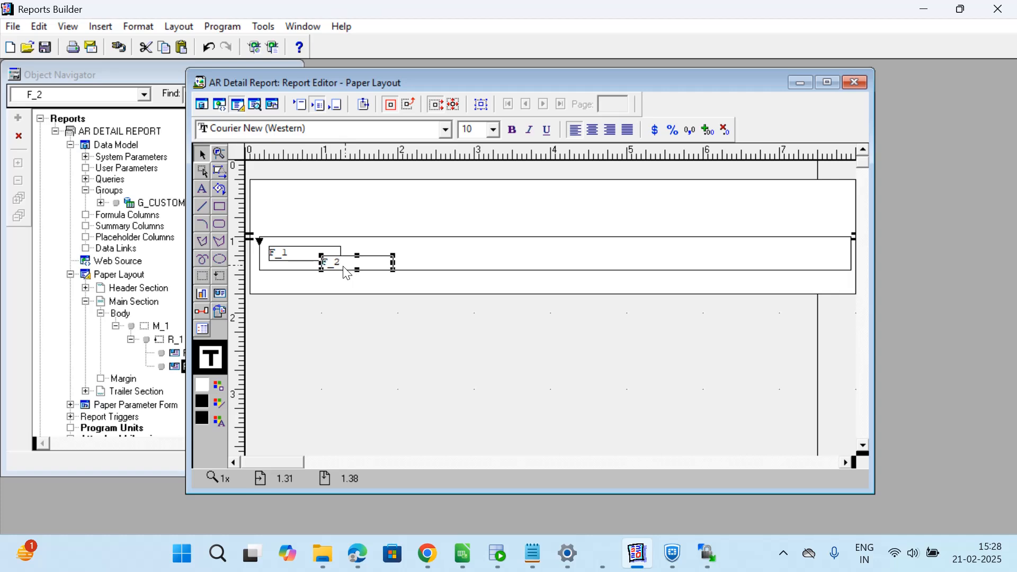
pyautogui.press('Left')
pyautogui.press('Left')
pyautogui.press('Left')
pyautogui.press('Left')
pyautogui.press('Left')
pyautogui.press('Left')
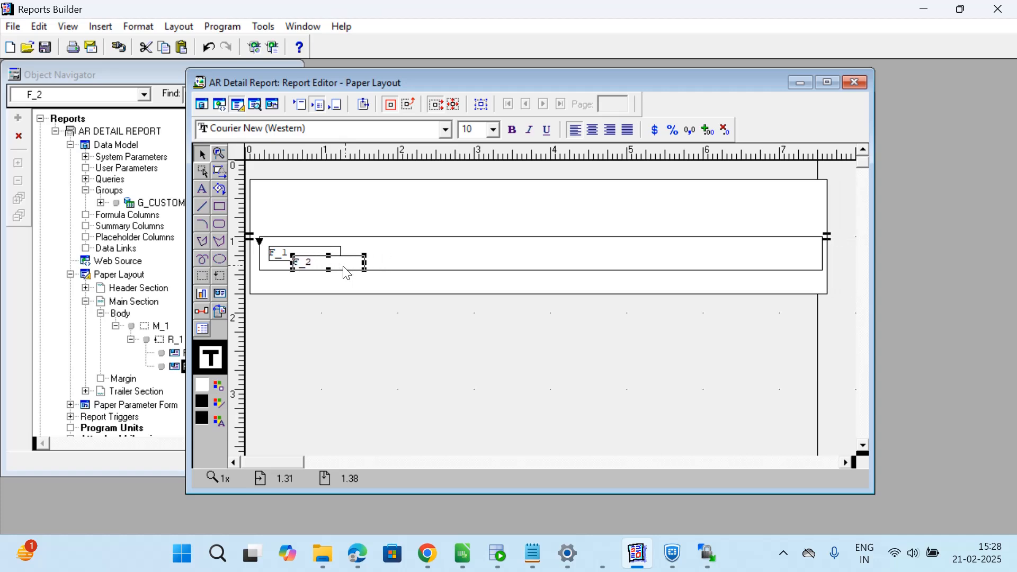
pyautogui.press('Right')
pyautogui.press('Right')
pyautogui.press('Left')
pyautogui.press('Left')
pyautogui.press('Left')
pyautogui.press('Left')
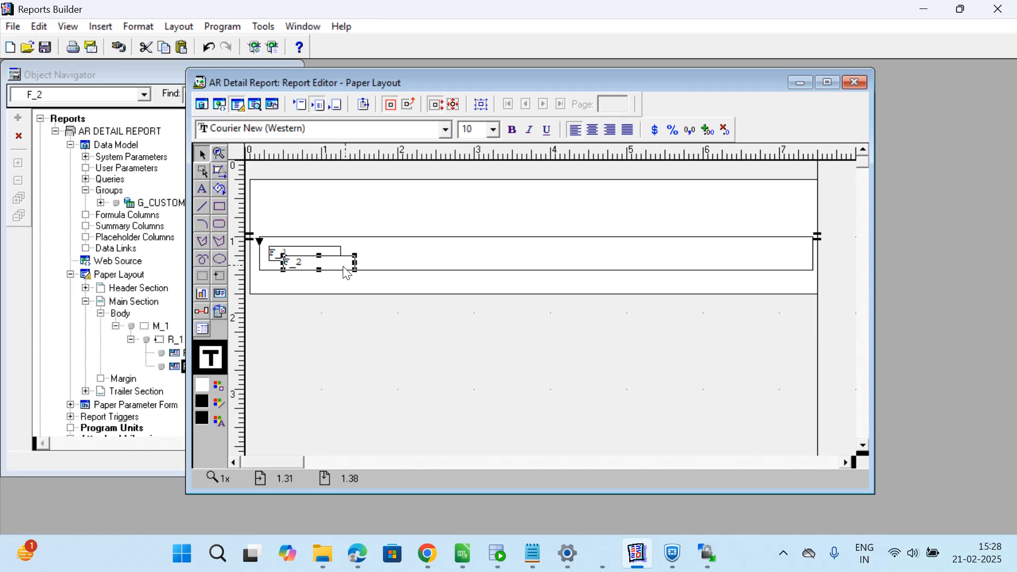
pyautogui.press('Left')
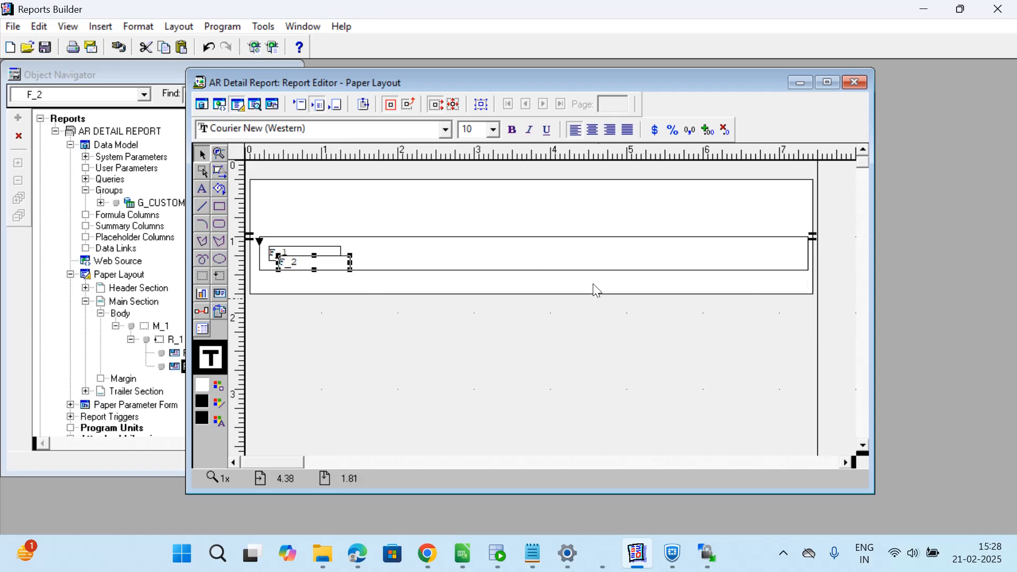
# Turn flex mode off and move F_2 beside F_1, leaving a small gap and aligning both fields in one row.
pyautogui.click(456, 106)
pyautogui.press('Right')
pyautogui.press('Right')
pyautogui.press('Right')
pyautogui.press('Right')
pyautogui.press('Right')
pyautogui.press('Right')
pyautogui.press('Right')
pyautogui.press('Right')
pyautogui.press('Right')
pyautogui.press('Right')
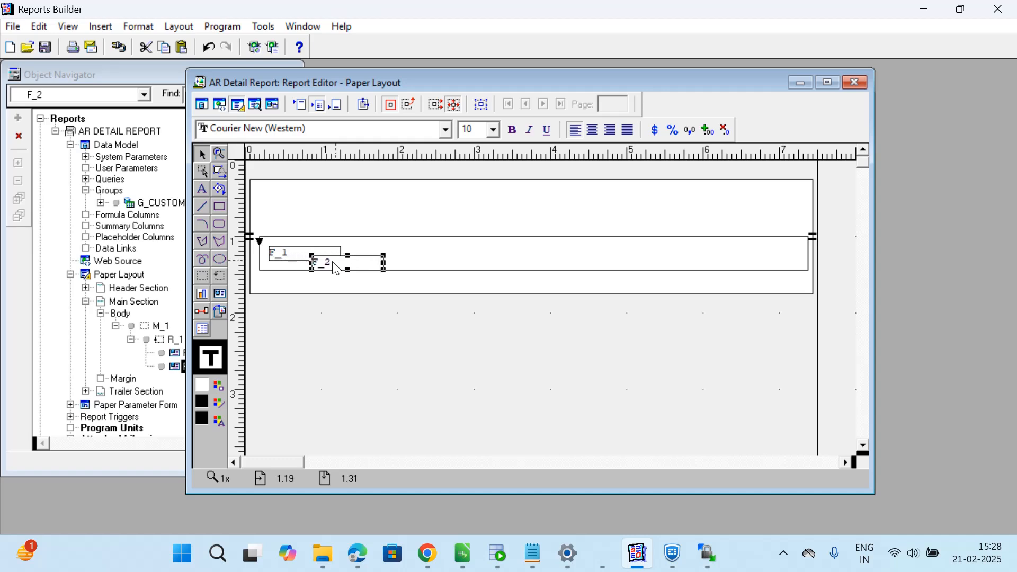
pyautogui.press('Right')
pyautogui.press('Right')
pyautogui.press('Right')
pyautogui.press('Right')
pyautogui.press('Right')
pyautogui.press('Up')
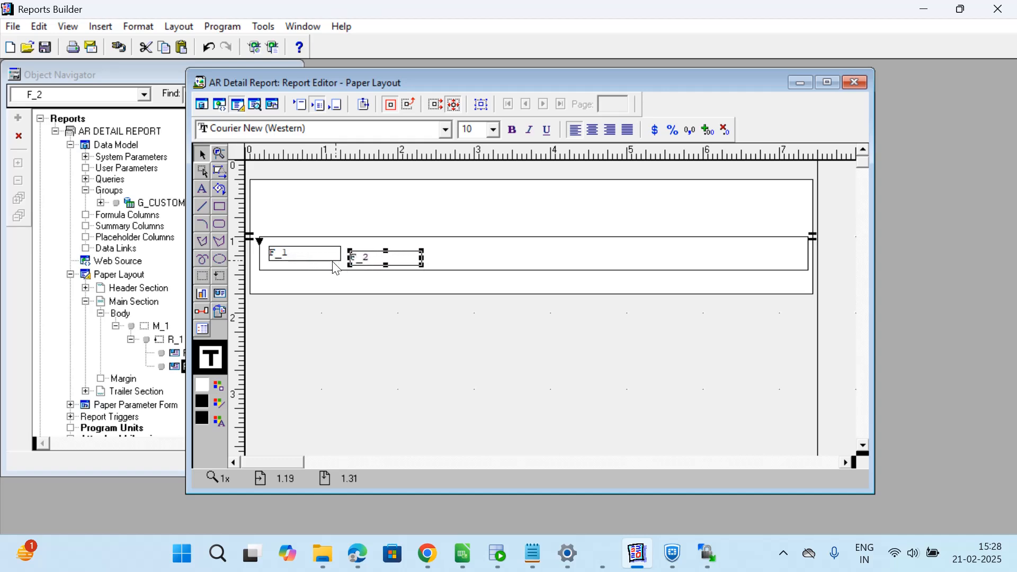
pyautogui.press('Up')
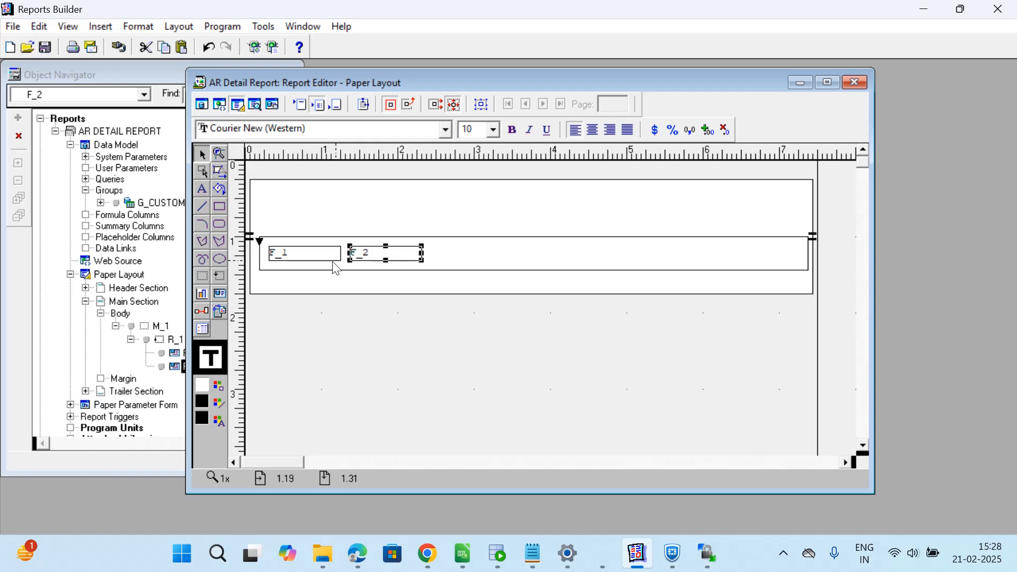
# Duplicate F_2 and place the copy after it in the row with the same small gap.
pyautogui.hotkey('ctrl', 'd')
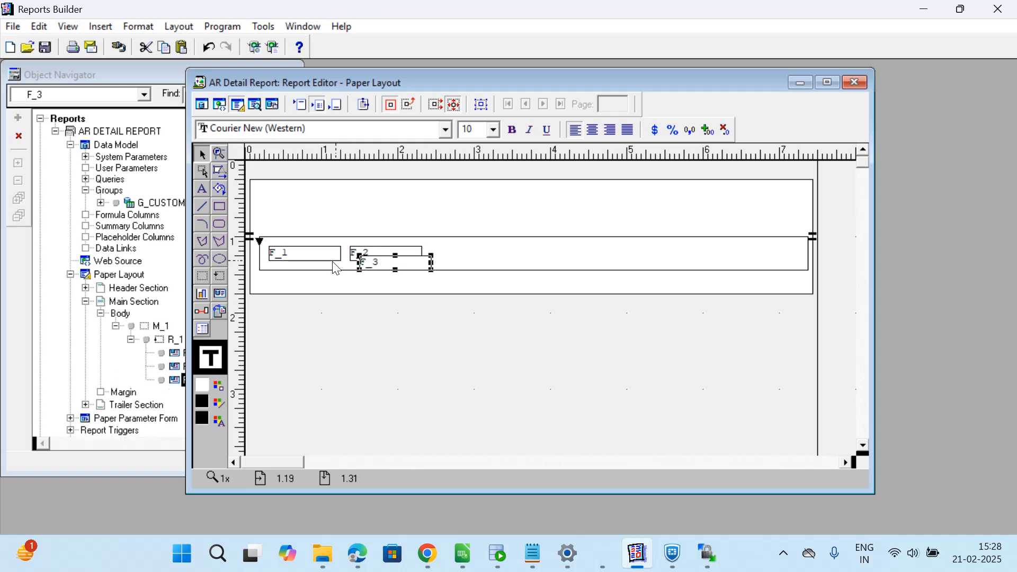
pyautogui.press('Right')
pyautogui.press('Right')
pyautogui.press('Right')
pyautogui.press('Right')
pyautogui.press('Right')
pyautogui.press('Right')
pyautogui.press('Right')
pyautogui.press('Right')
pyautogui.press('Right')
pyautogui.press('Right')
pyautogui.press('Right')
pyautogui.press('Right')
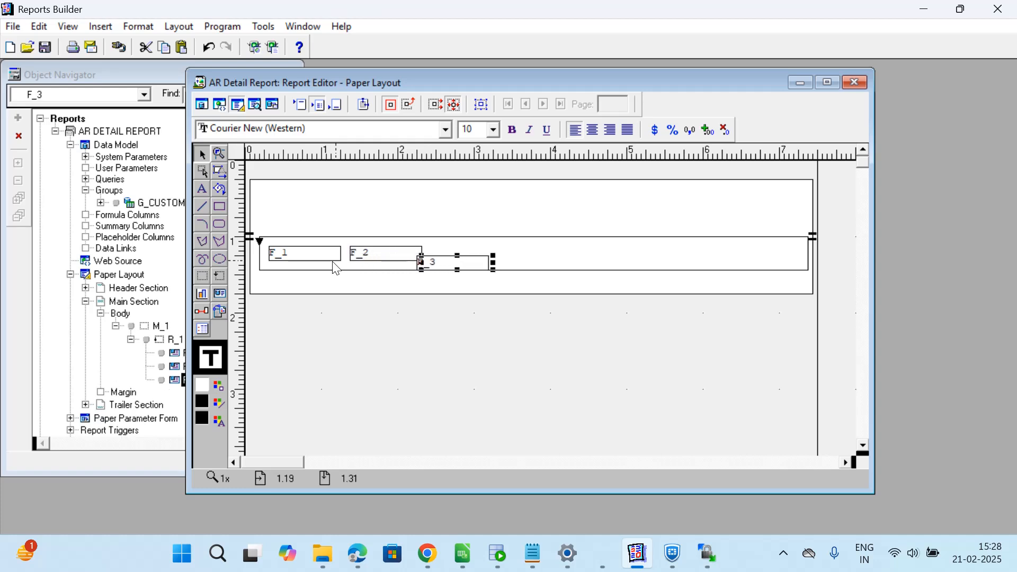
pyautogui.press('Up')
pyautogui.press('Up')
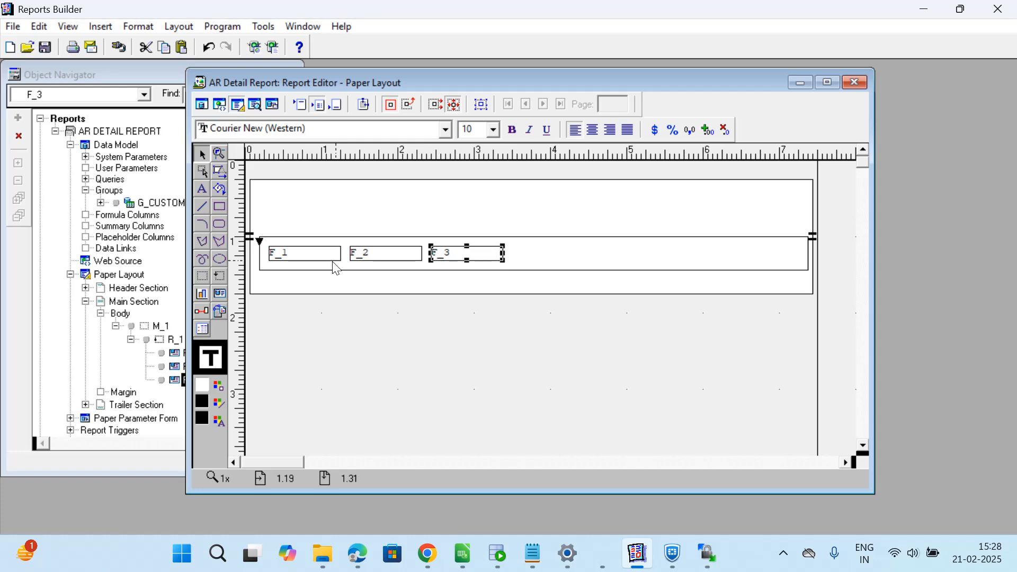
# Duplicate F_3 and place the copy after it, level with the other fields and equally spaced.
pyautogui.hotkey('ctrl', 'd')
pyautogui.press('Right')
pyautogui.press('Right')
pyautogui.press('Right')
pyautogui.press('Right')
pyautogui.press('Right')
pyautogui.press('Right')
pyautogui.press('Right')
pyautogui.press('Right')
pyautogui.press('Right')
pyautogui.press('Right')
pyautogui.press('Right')
pyautogui.press('Right')
pyautogui.press('Right')
pyautogui.press('Right')
pyautogui.press('Right')
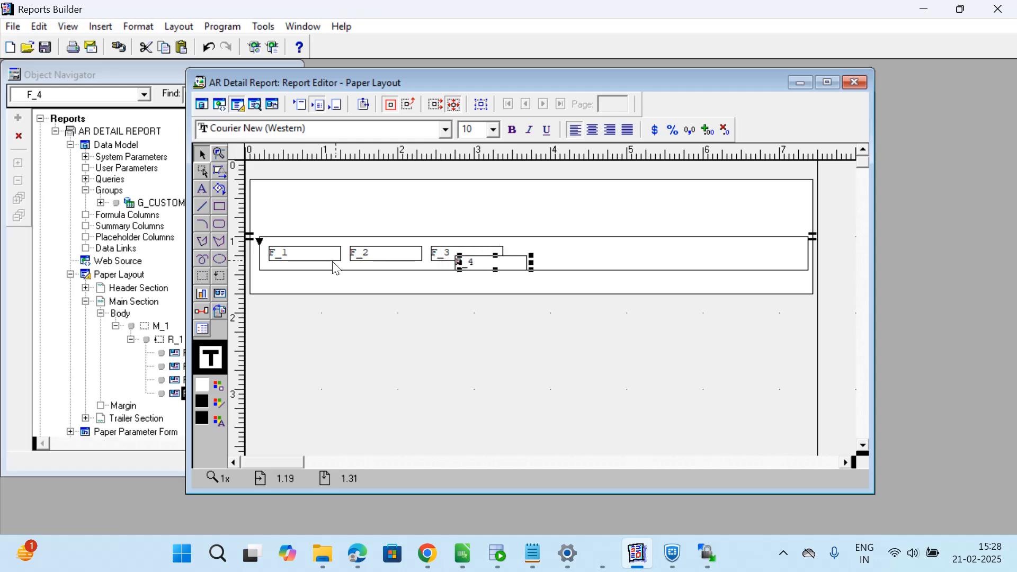
pyautogui.press('Right')
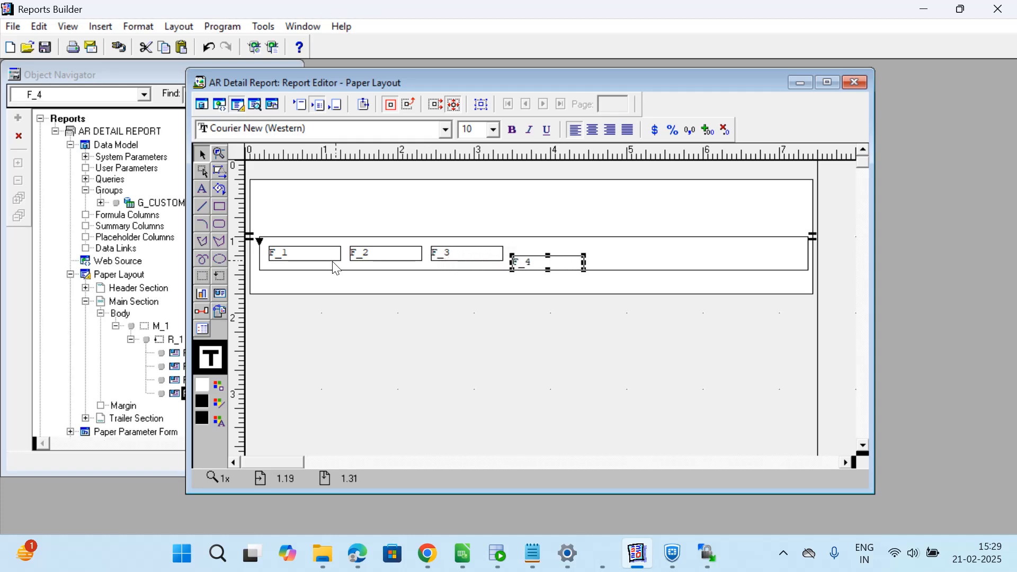
pyautogui.press('Up')
pyautogui.press('Up')
# Duplicate F_4 to add a fifth field after it, aligned and evenly spaced in the row.
pyautogui.hotkey('ctrl', 'd')
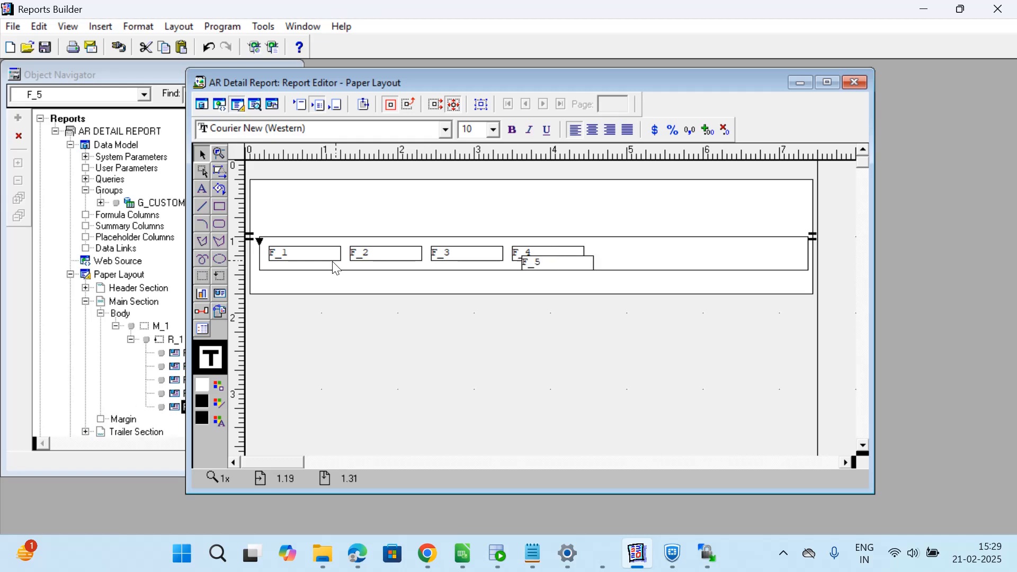
pyautogui.press('Right')
pyautogui.press('Right')
pyautogui.press('Right')
pyautogui.press('Right')
pyautogui.press('Right')
pyautogui.press('Right')
pyautogui.press('Right')
pyautogui.press('Right')
pyautogui.press('Right')
pyautogui.press('Right')
pyautogui.press('Right')
pyautogui.press('Right')
pyautogui.press('Right')
pyautogui.press('Right')
pyautogui.press('Right')
pyautogui.press('Right')
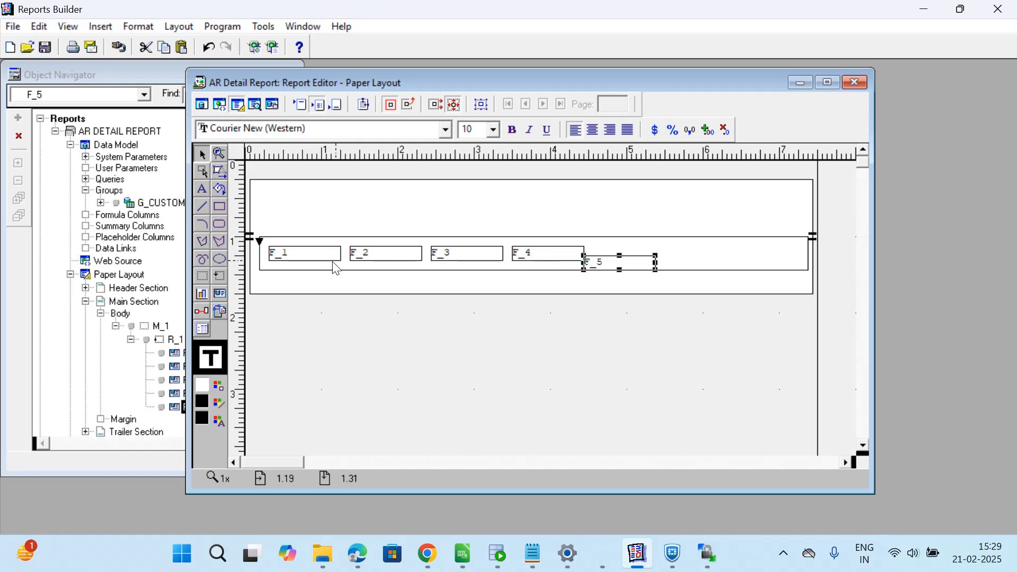
pyautogui.press('Up')
pyautogui.press('Up')
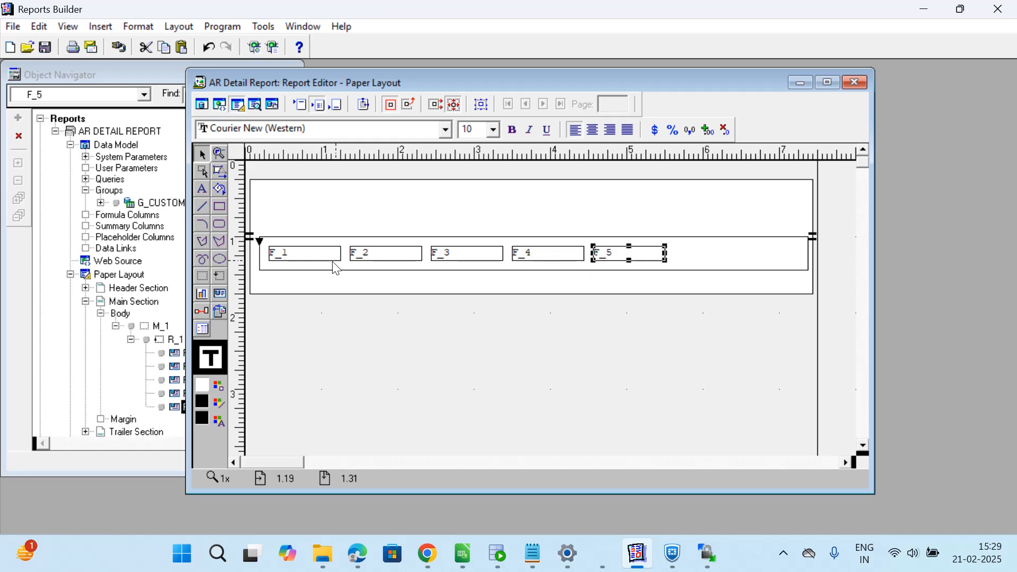
# Duplicate F_5 to add a sixth field after it, level with the row and with the same small gap.
pyautogui.hotkey('ctrl', 'd')
pyautogui.press('Right')
pyautogui.press('Right')
pyautogui.press('Right')
pyautogui.press('Right')
pyautogui.press('Right')
pyautogui.press('Right')
pyautogui.press('Right')
pyautogui.press('Right')
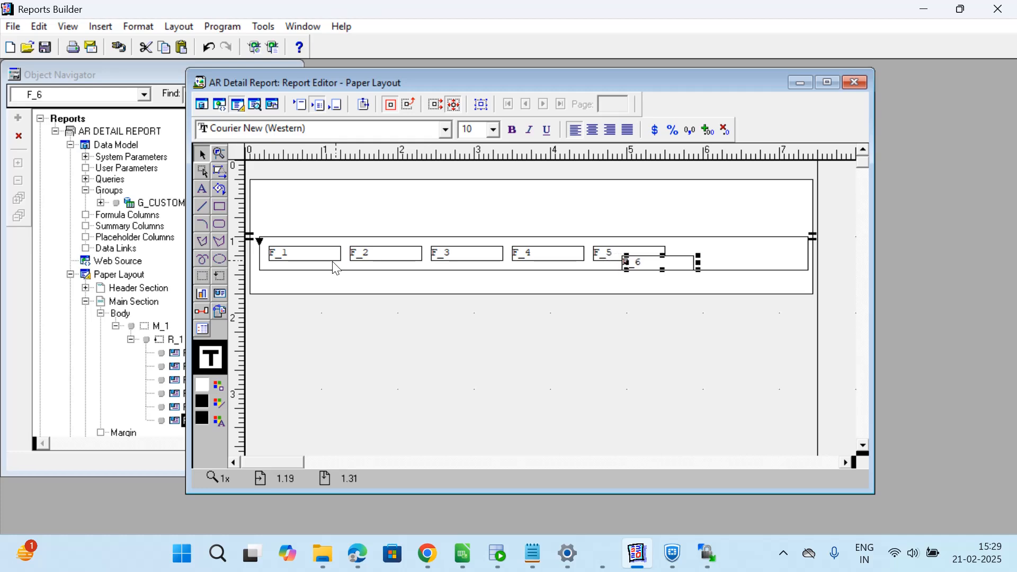
pyautogui.press('Right')
pyautogui.press('Right')
pyautogui.press('Right')
pyautogui.press('Right')
pyautogui.press('Right')
pyautogui.press('Right')
pyautogui.press('Right')
pyautogui.press('Right')
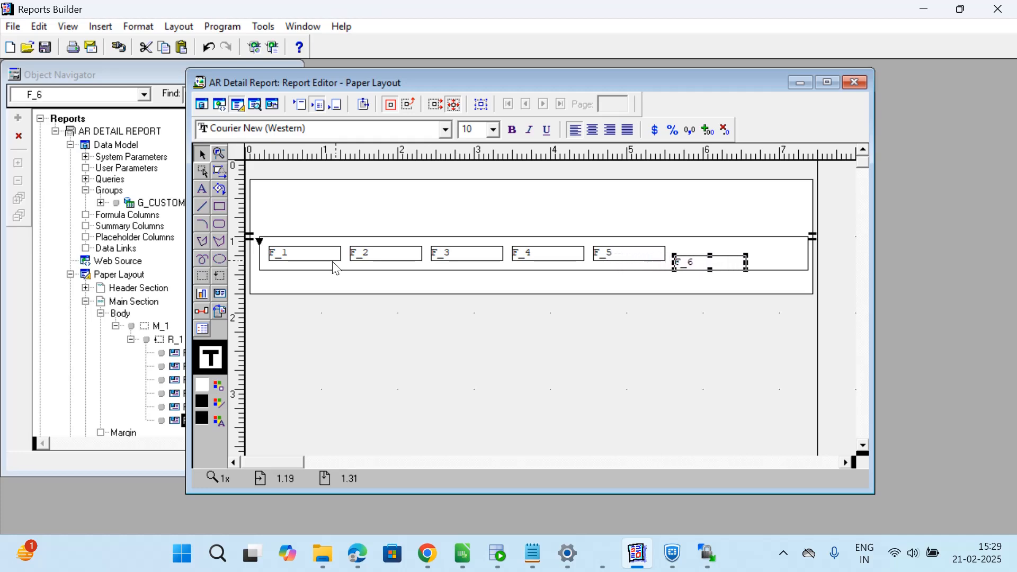
pyautogui.press('Up')
pyautogui.press('Up')
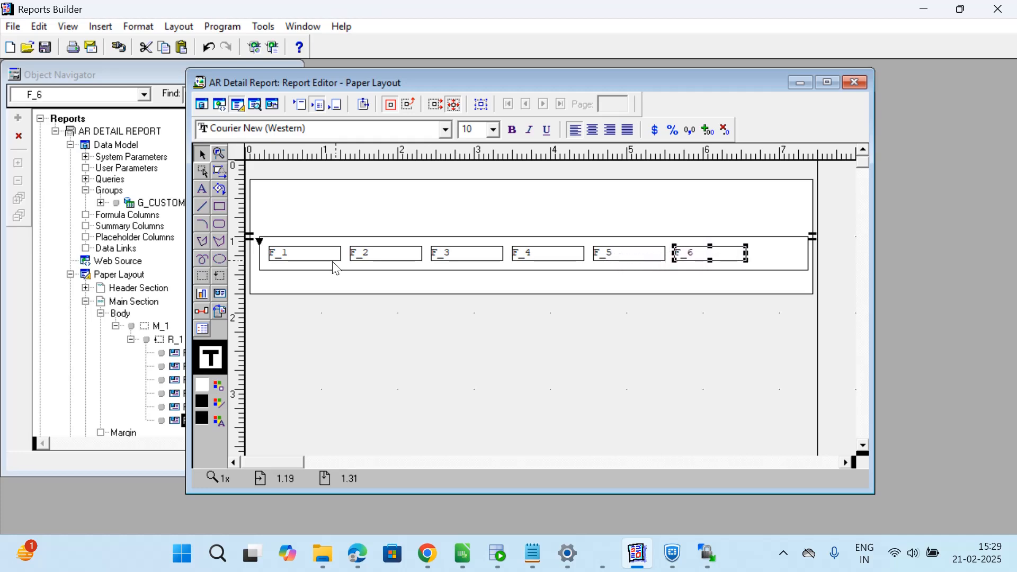
# Set the source of field F_1 to the INVOICE_NUMBER column.
pyautogui.click(304, 259)
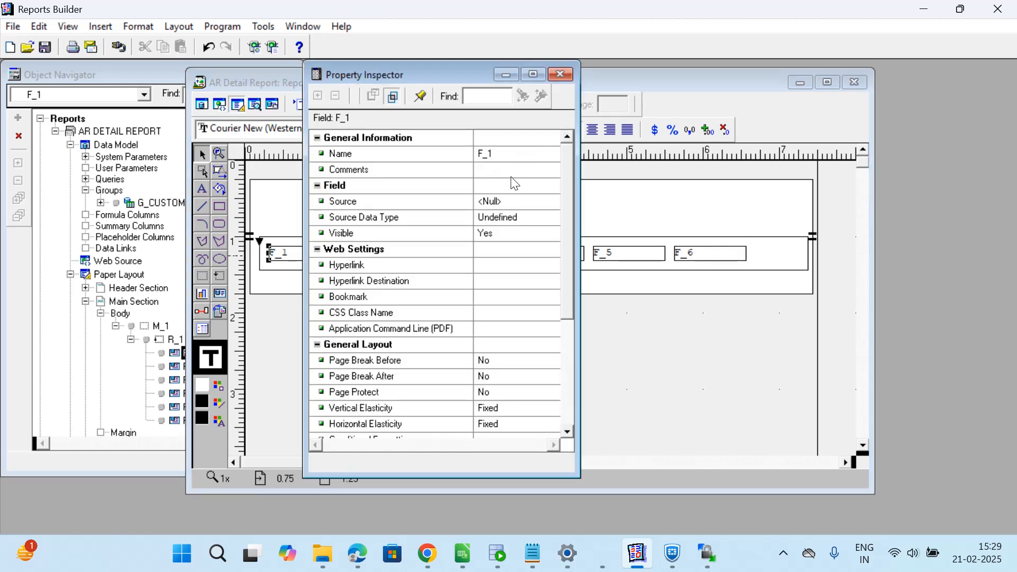
pyautogui.click(509, 201)
pyautogui.click(553, 201)
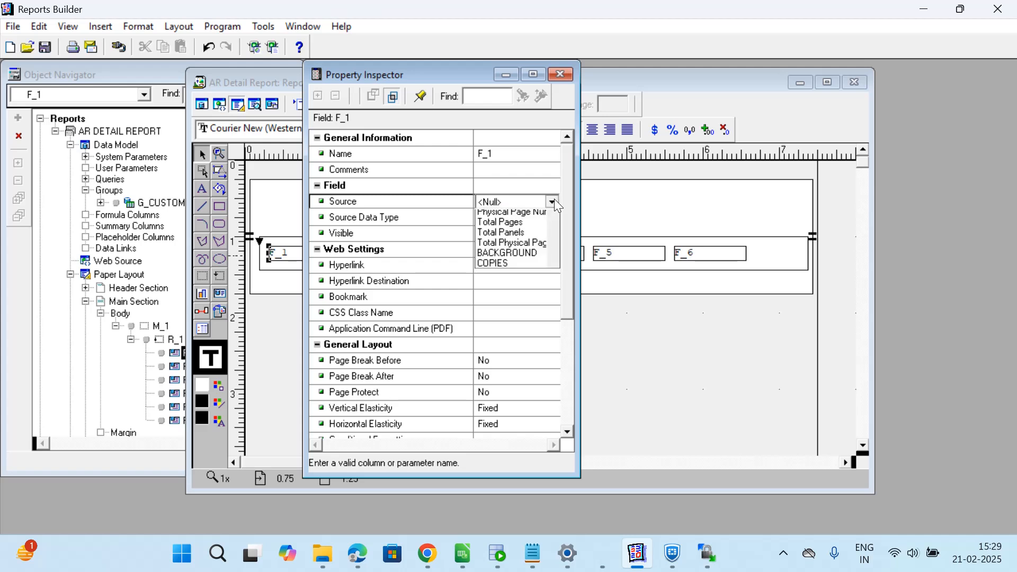
pyautogui.scroll(-3, 526, 278)
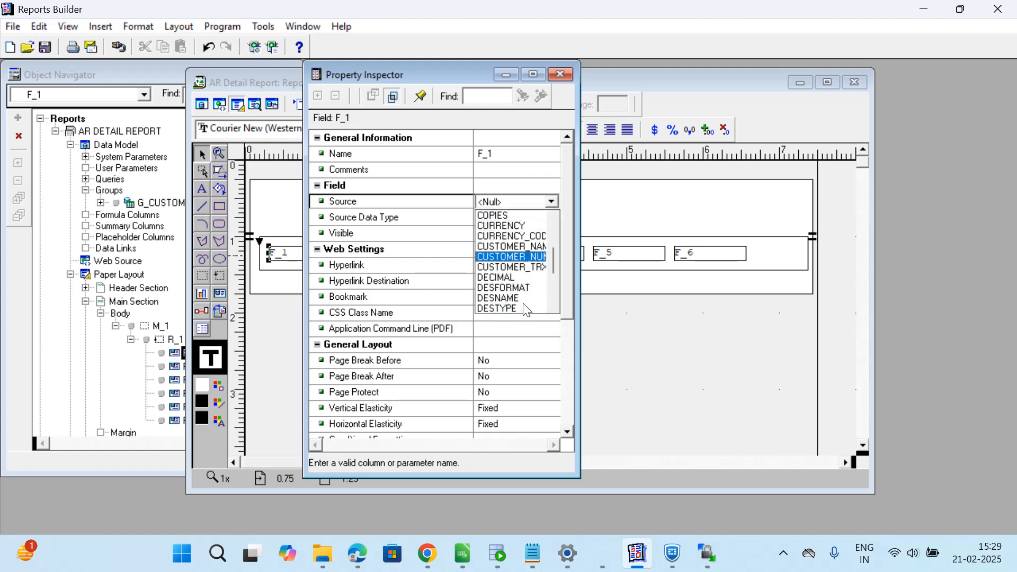
pyautogui.scroll(-3, 530, 278)
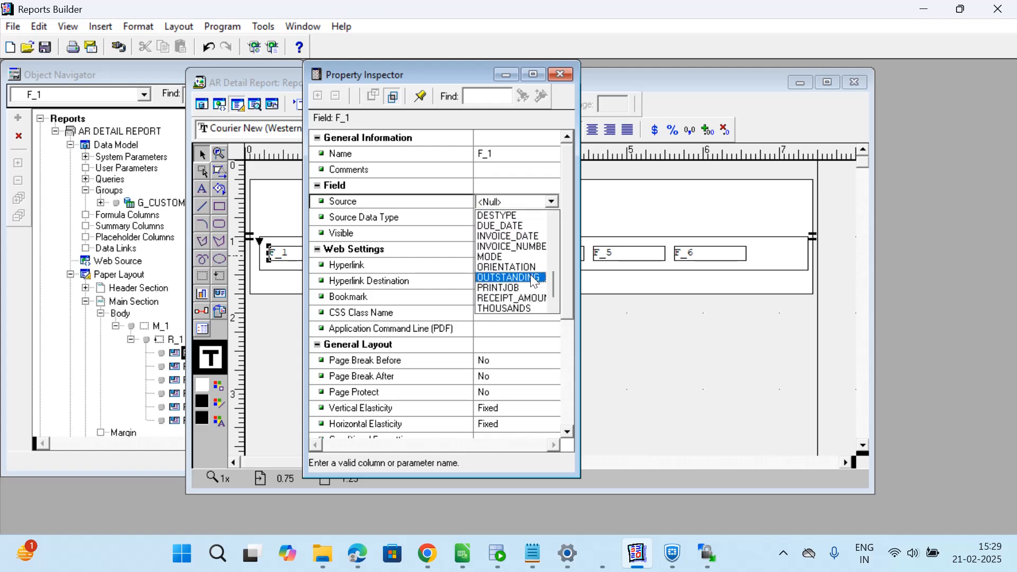
pyautogui.scroll(-3, 532, 277)
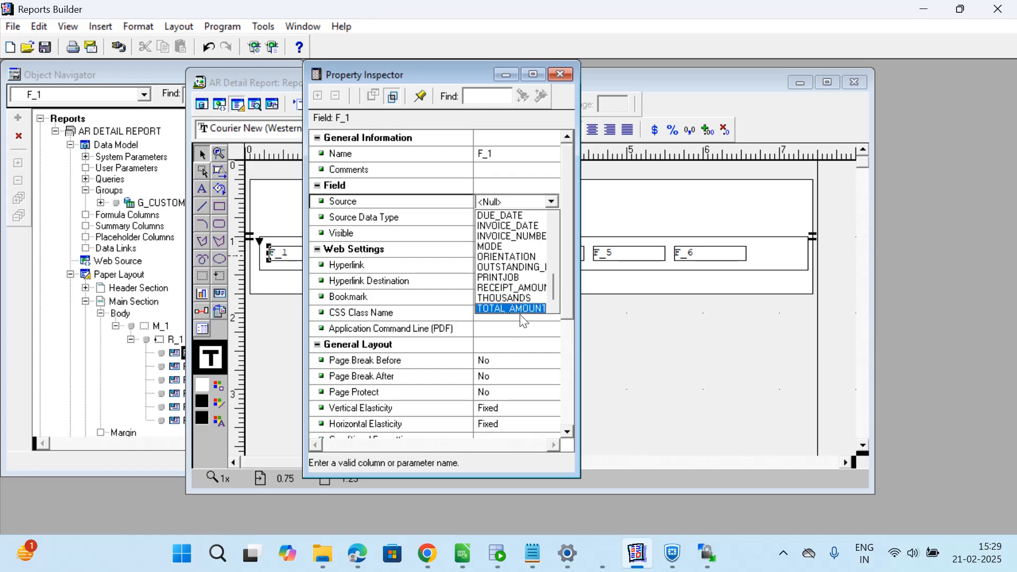
pyautogui.scroll(3, 517, 286)
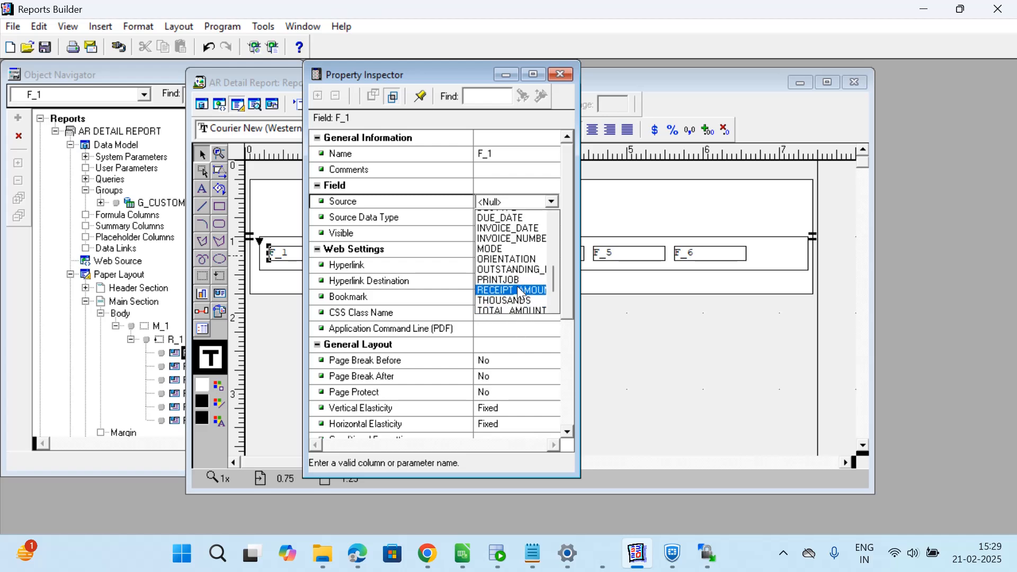
pyautogui.scroll(1, 520, 293)
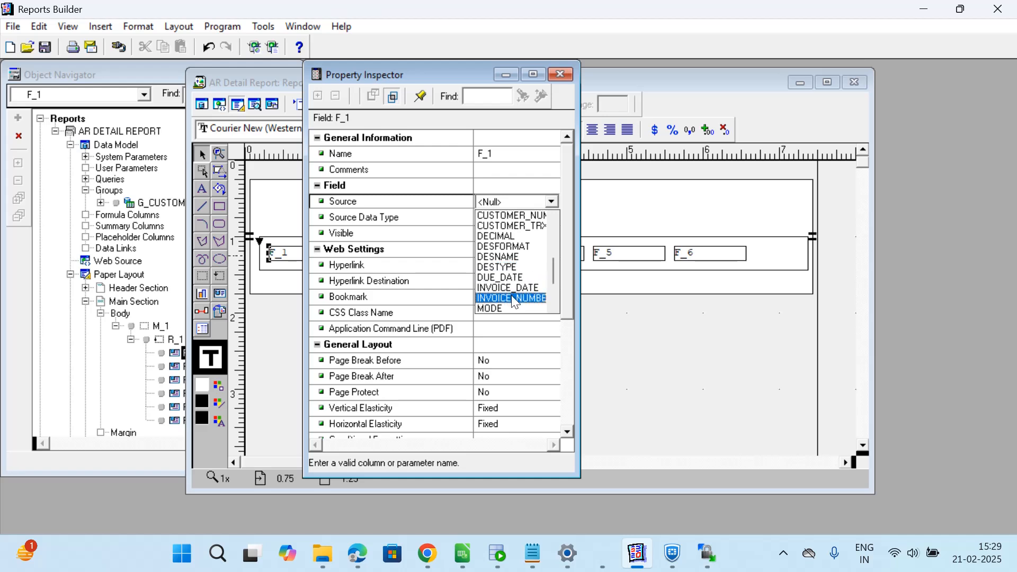
pyautogui.click(514, 300)
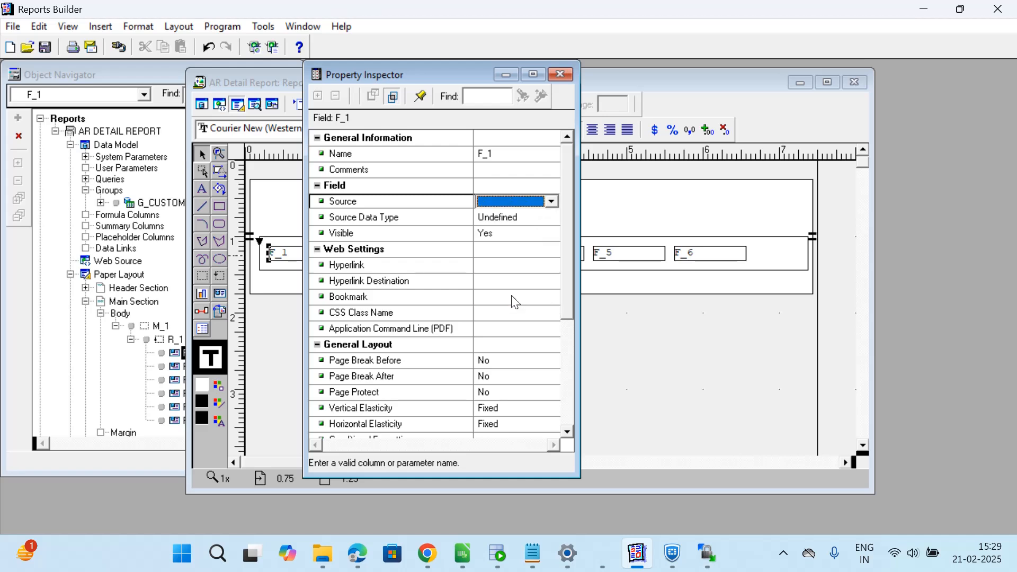
# Rename field F_1 as F_INV_NO and close its properties.
pyautogui.click(516, 155)
pyautogui.click(516, 154)
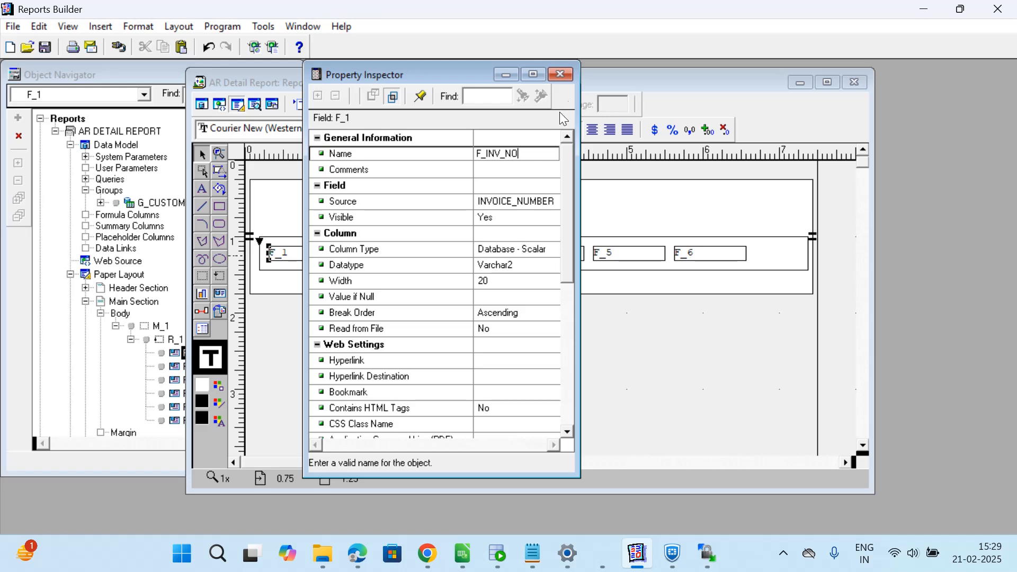
pyautogui.write('INV_NO')
pyautogui.press('Return')
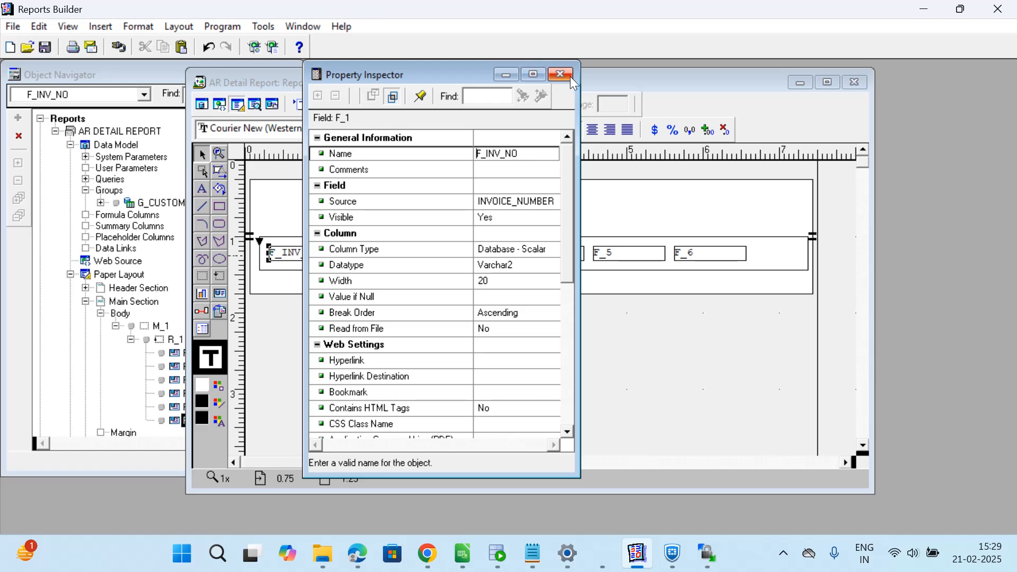
pyautogui.click(562, 74)
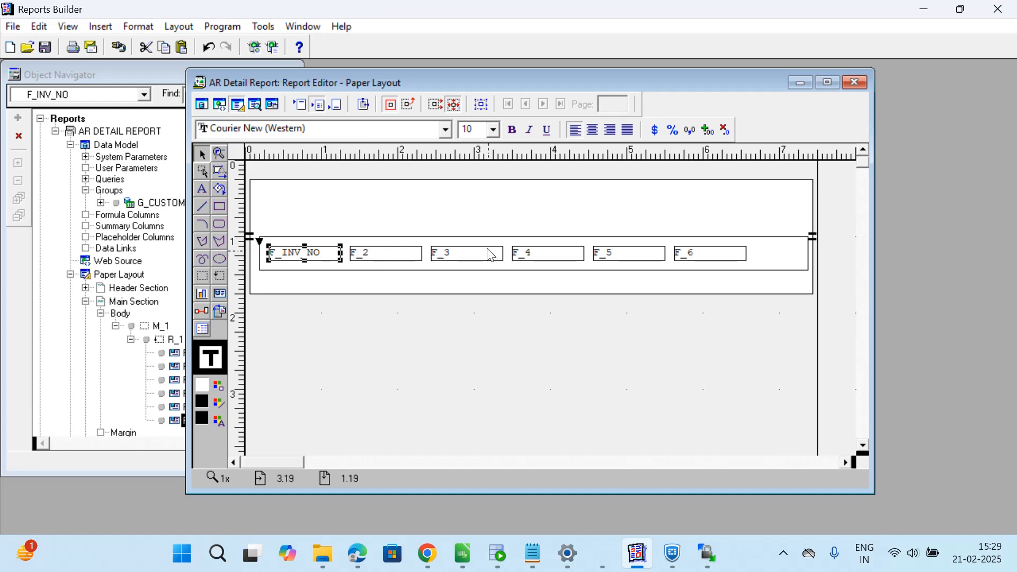
# Set the source of field F_2 to the INVOICE_DATE column.
pyautogui.doubleClick(368, 261)
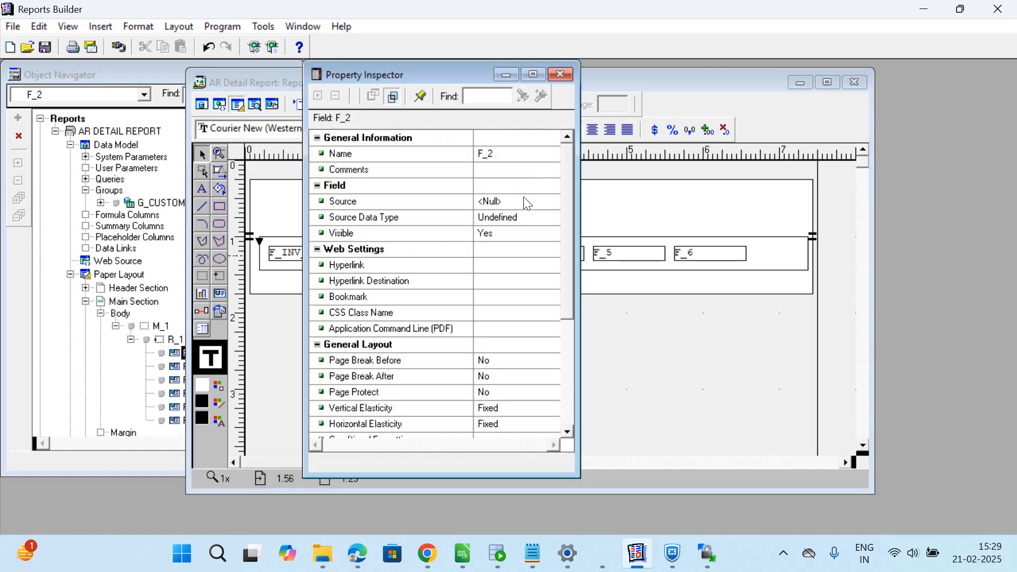
pyautogui.click(525, 203)
pyautogui.click(551, 202)
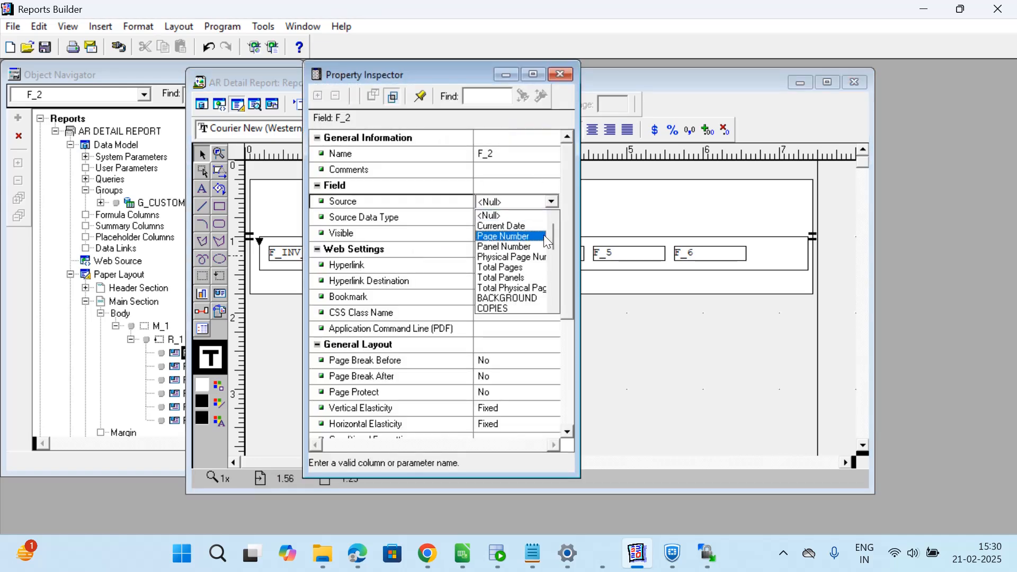
pyautogui.scroll(-4, 529, 274)
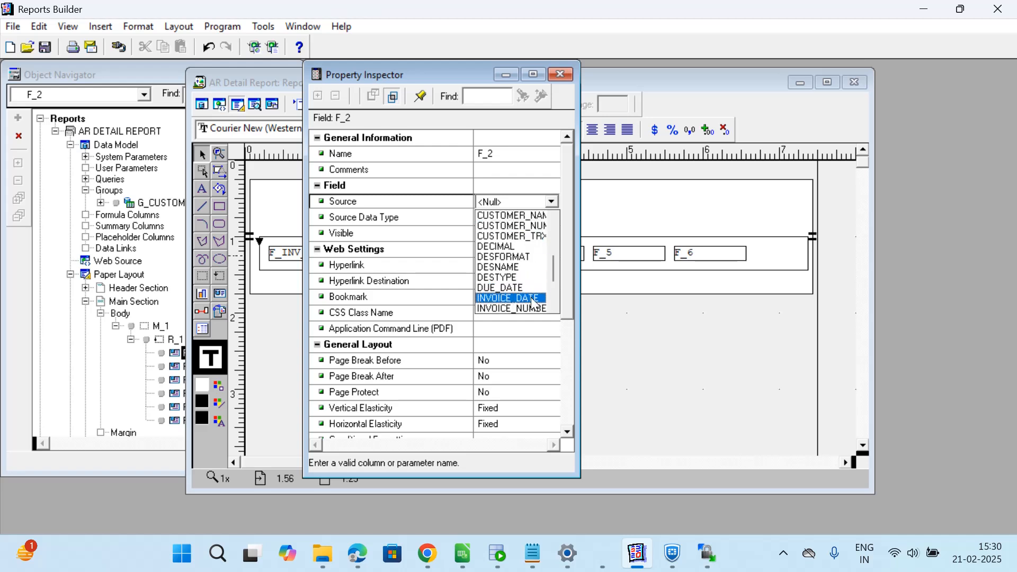
pyautogui.scroll(-3, 534, 303)
pyautogui.click(524, 226)
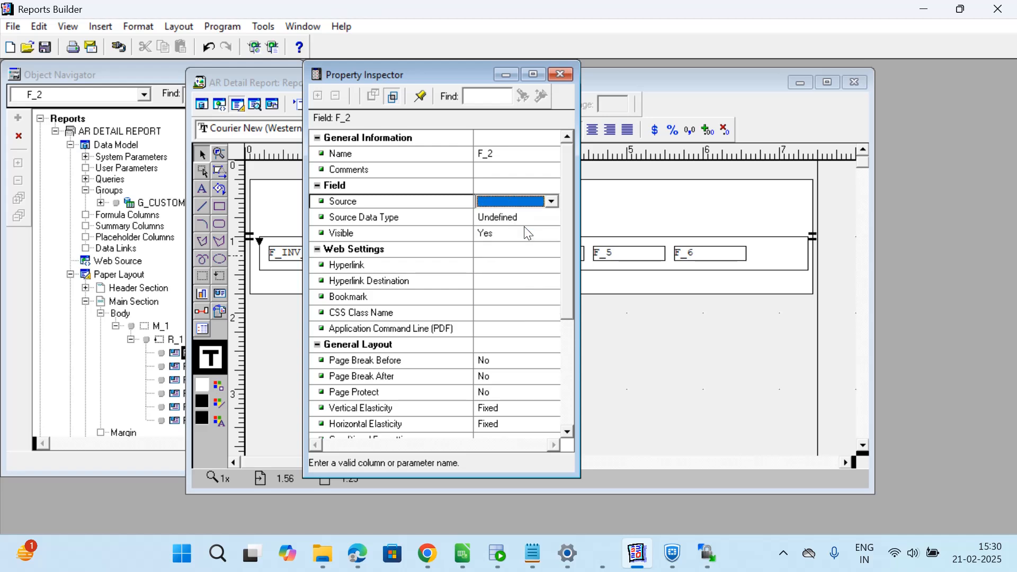
# Rename field F_2 as F_INV_DATE and close its properties.
pyautogui.click(513, 153)
pyautogui.click(513, 154)
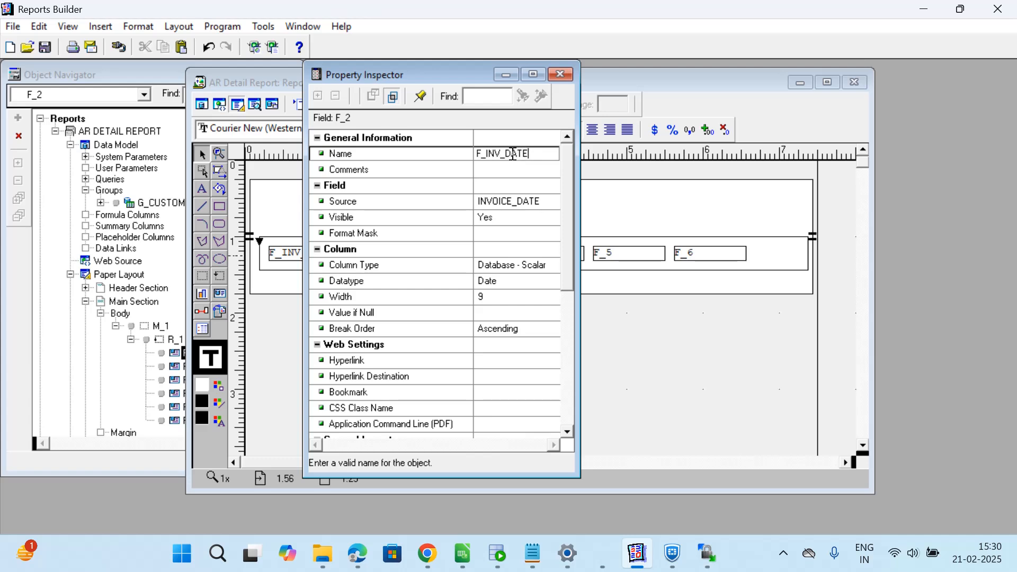
pyautogui.press('Return')
pyautogui.click(560, 74)
# Set the source of field F_3 to the CUSTOMER_NAME column.
pyautogui.click(458, 256)
pyautogui.doubleClick(458, 256)
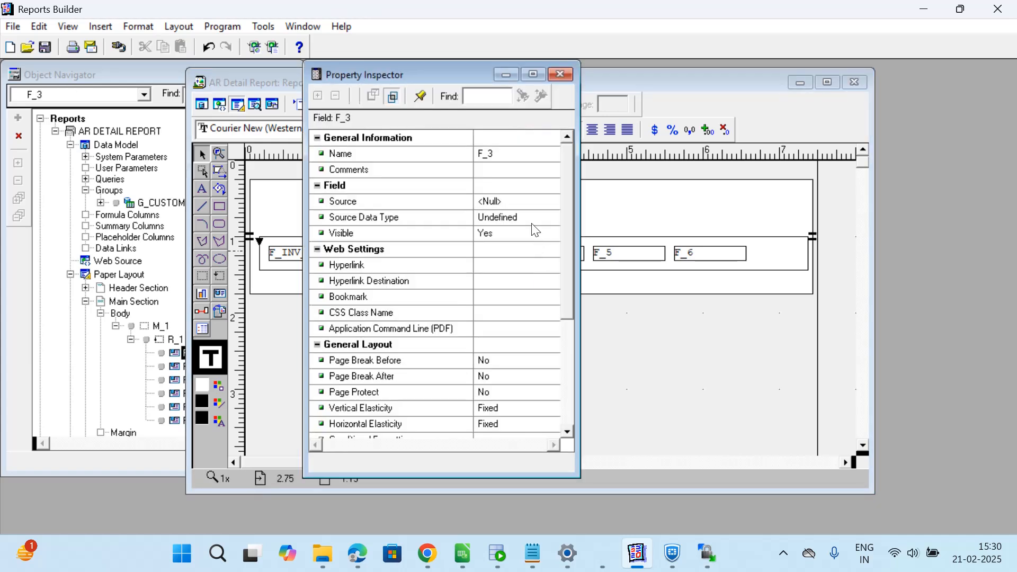
pyautogui.click(524, 202)
pyautogui.click(552, 201)
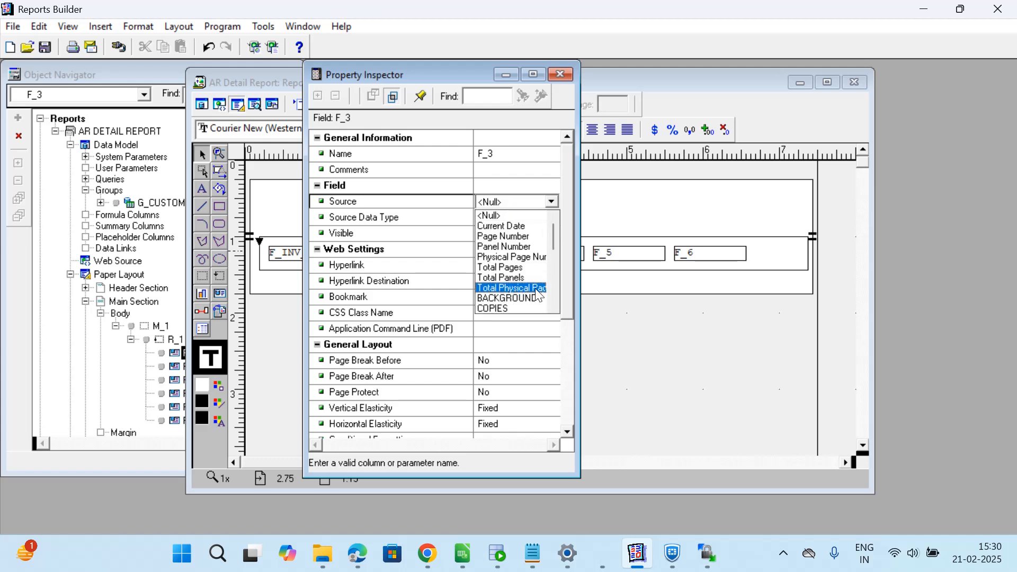
pyautogui.scroll(-4, 536, 276)
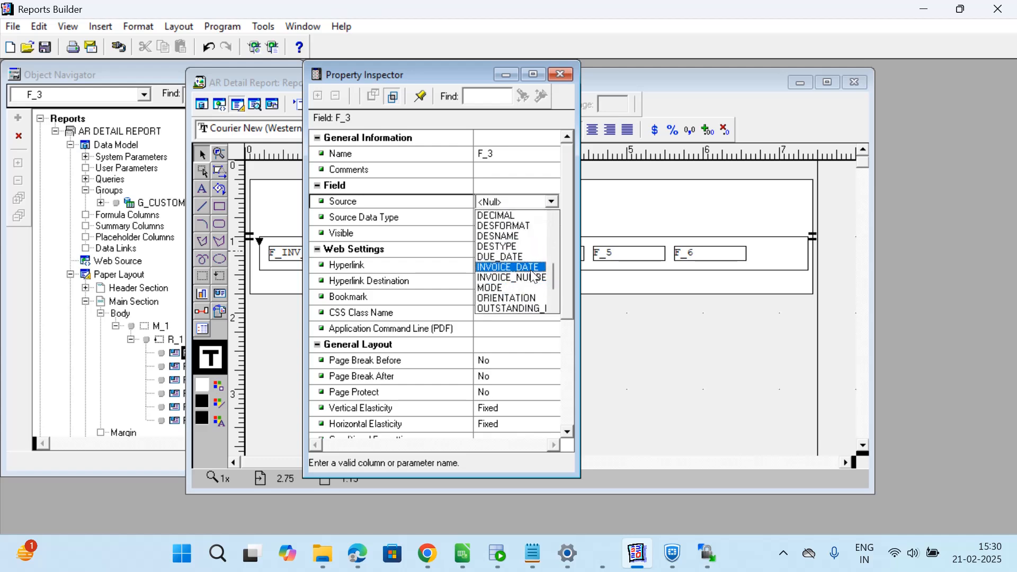
pyautogui.scroll(-3, 536, 299)
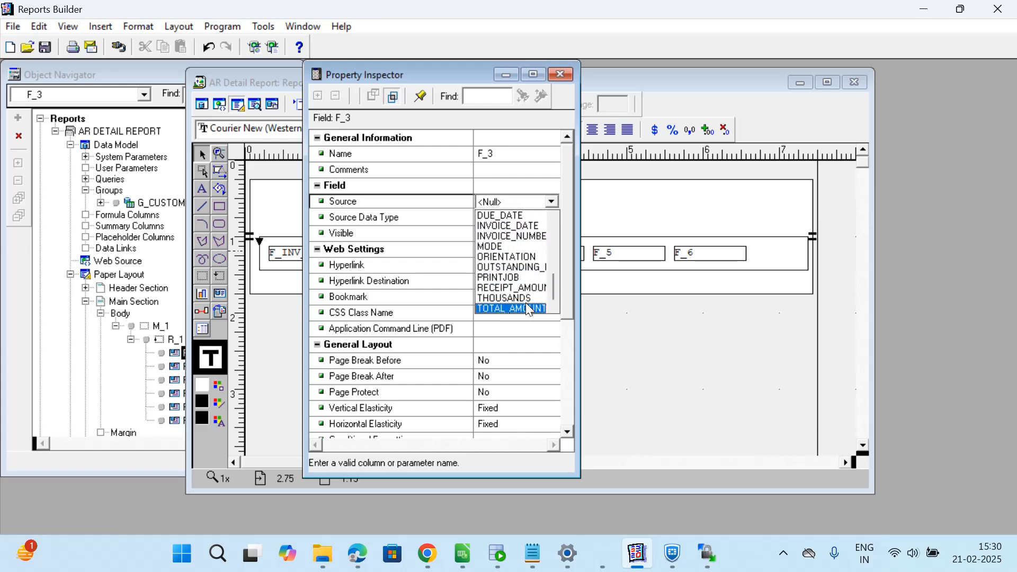
pyautogui.scroll(3, 526, 290)
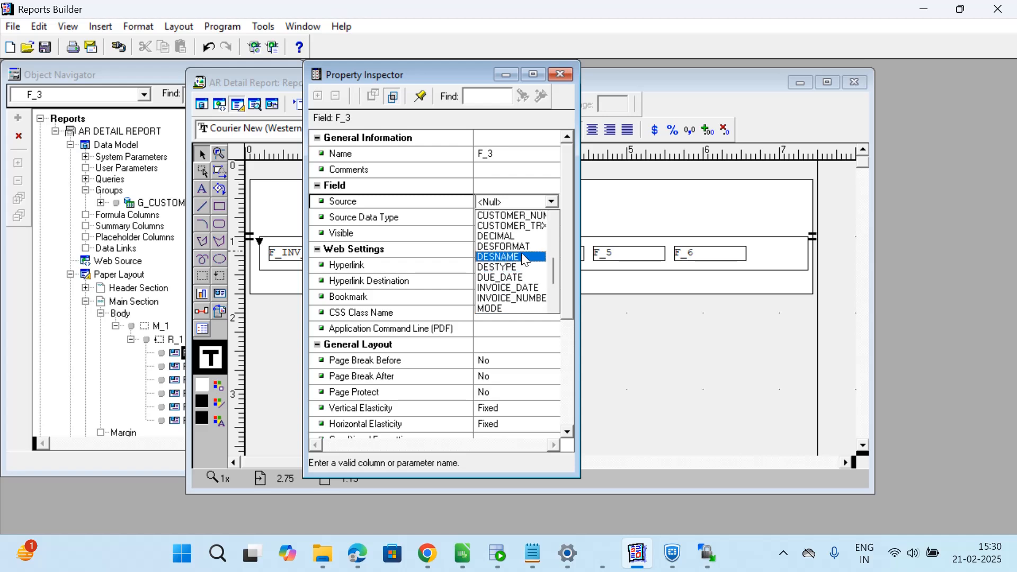
pyautogui.scroll(2, 522, 225)
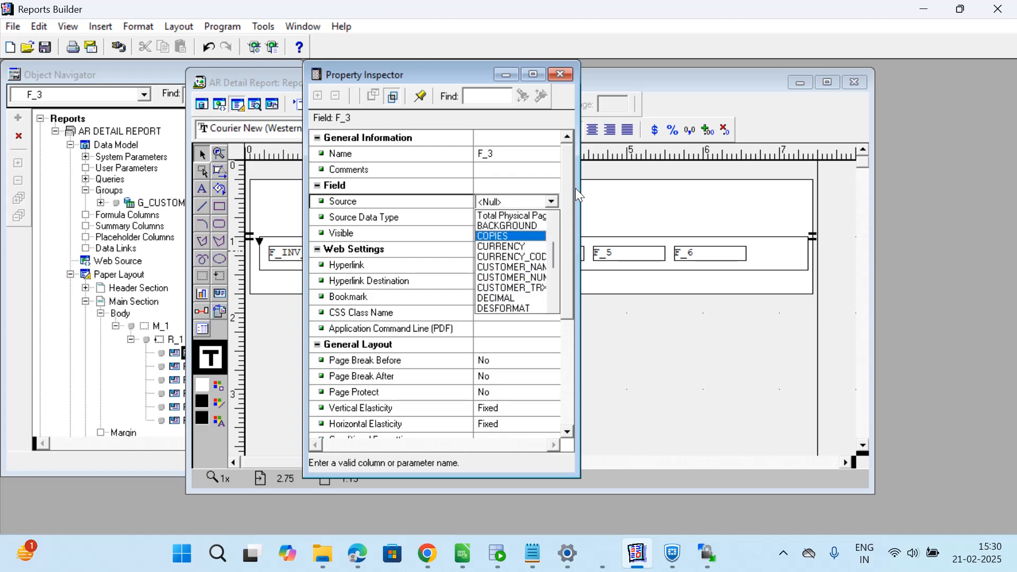
pyautogui.click(527, 267)
# Rename field F_3 as F_CUST_NAME and close its properties.
pyautogui.click(514, 154)
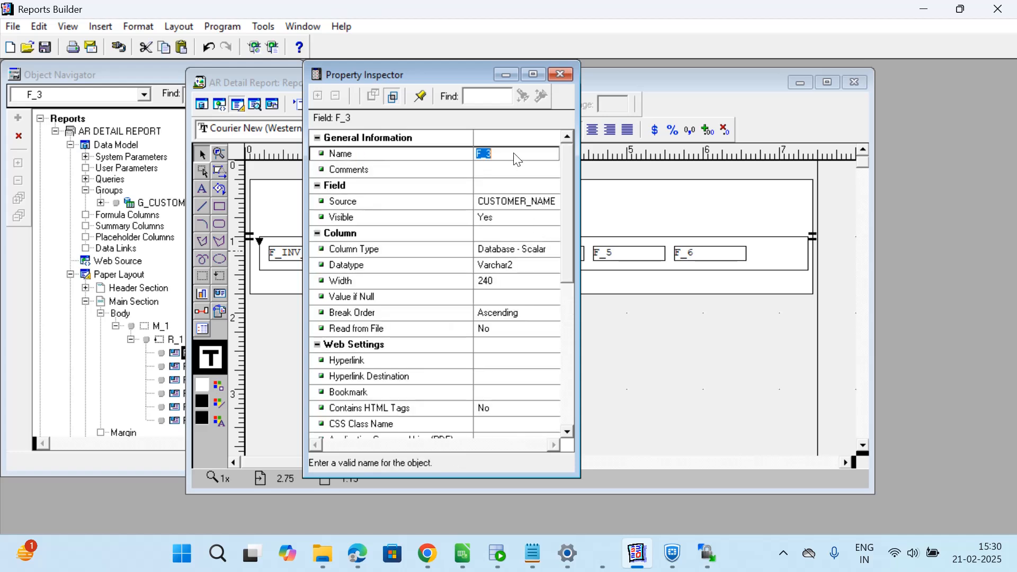
pyautogui.click(517, 154)
pyautogui.write('CUST_NAME')
pyautogui.press('Return')
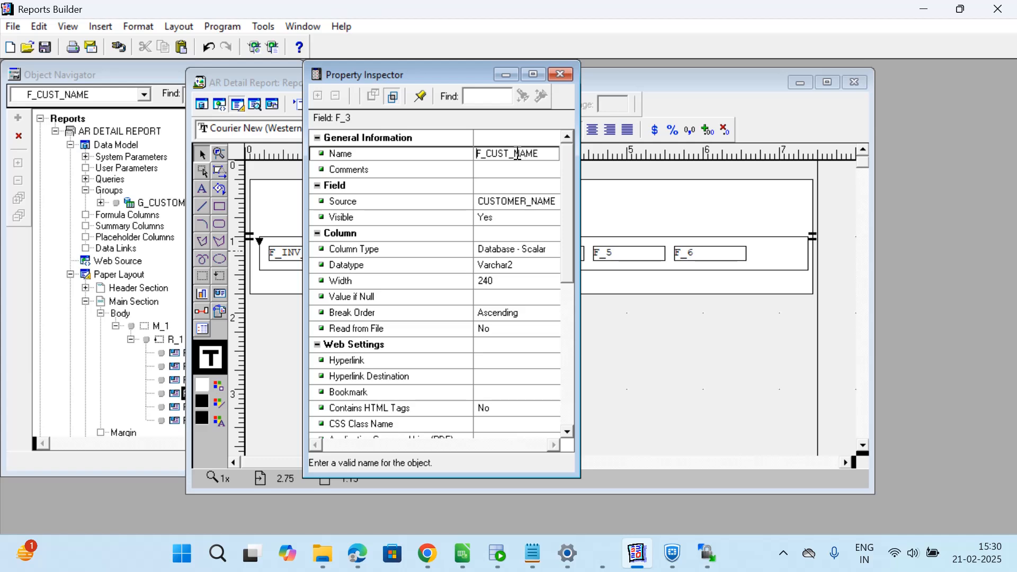
pyautogui.click(562, 75)
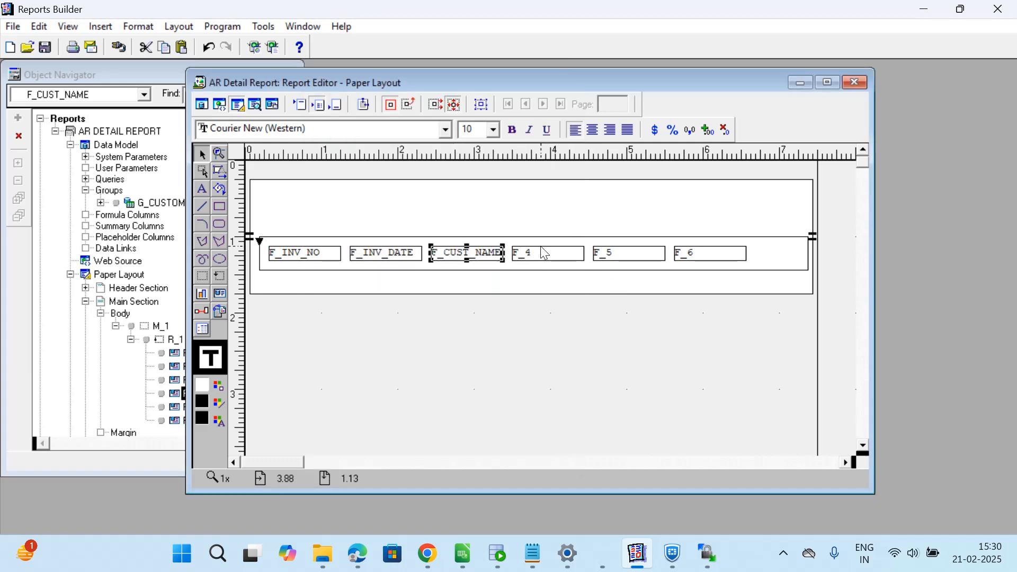
# Set the source of field F_4 to the CURRENCY_CODE column.
pyautogui.click(548, 258)
pyautogui.doubleClick(548, 258)
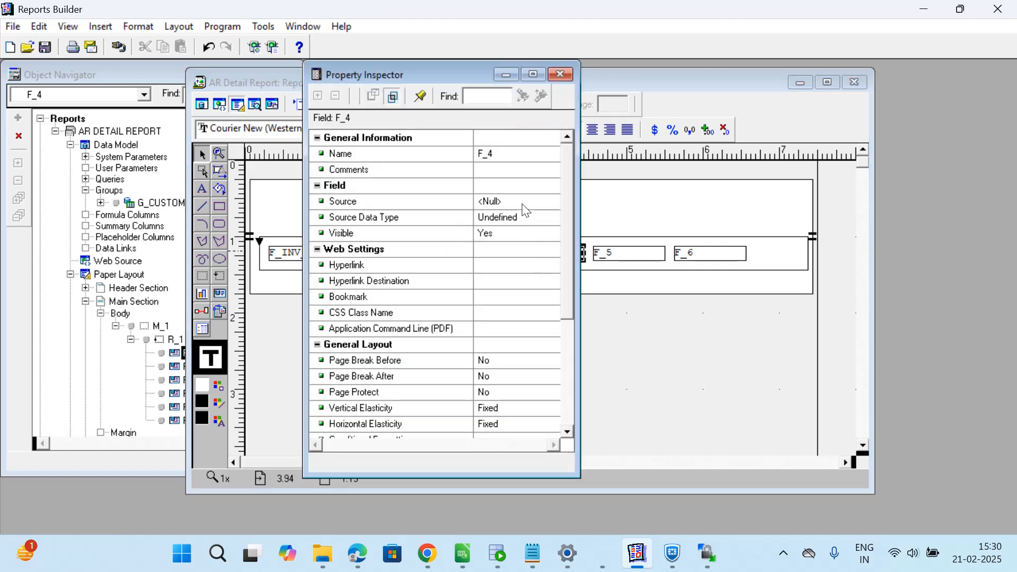
pyautogui.click(522, 203)
pyautogui.click(551, 202)
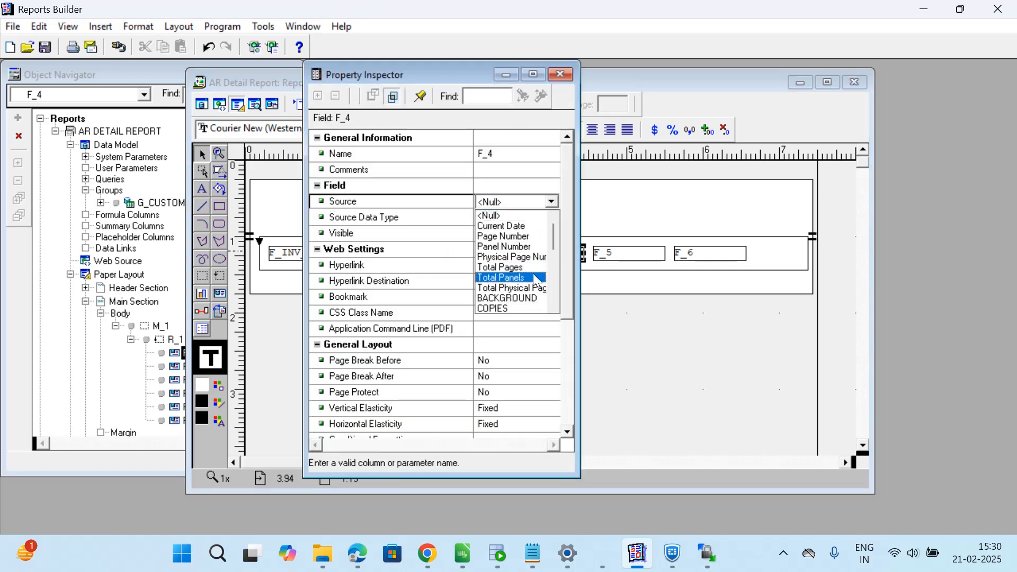
pyautogui.scroll(-3, 536, 279)
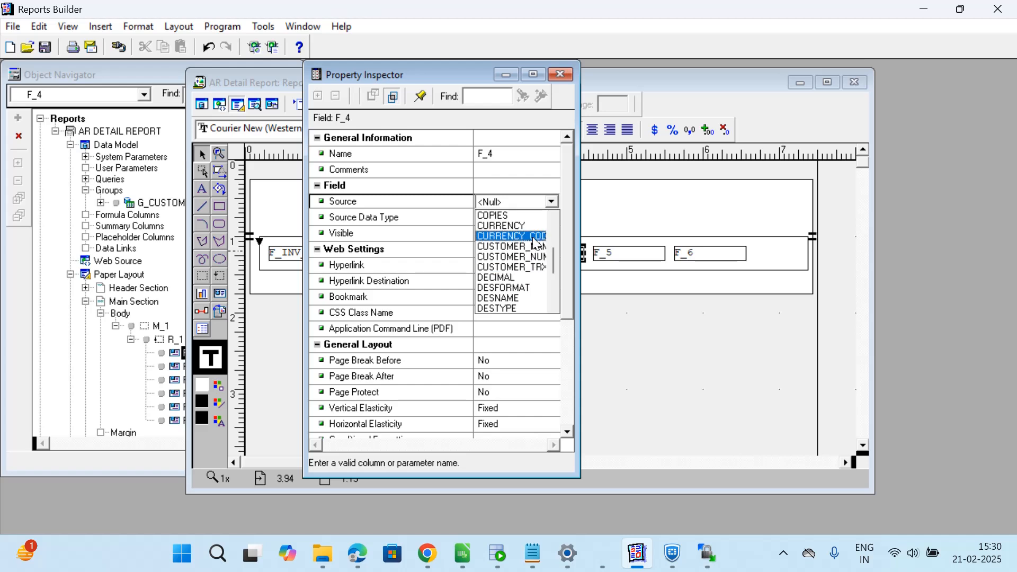
pyautogui.click(534, 238)
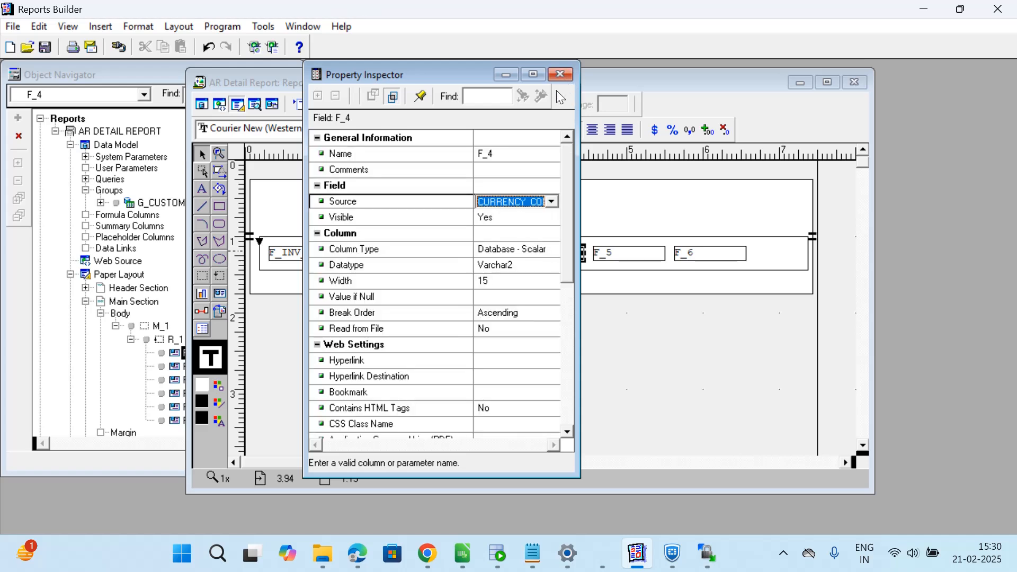
# Rename field F_4 as F_CURR_CODE and close its properties.
pyautogui.click(504, 155)
pyautogui.click(504, 156)
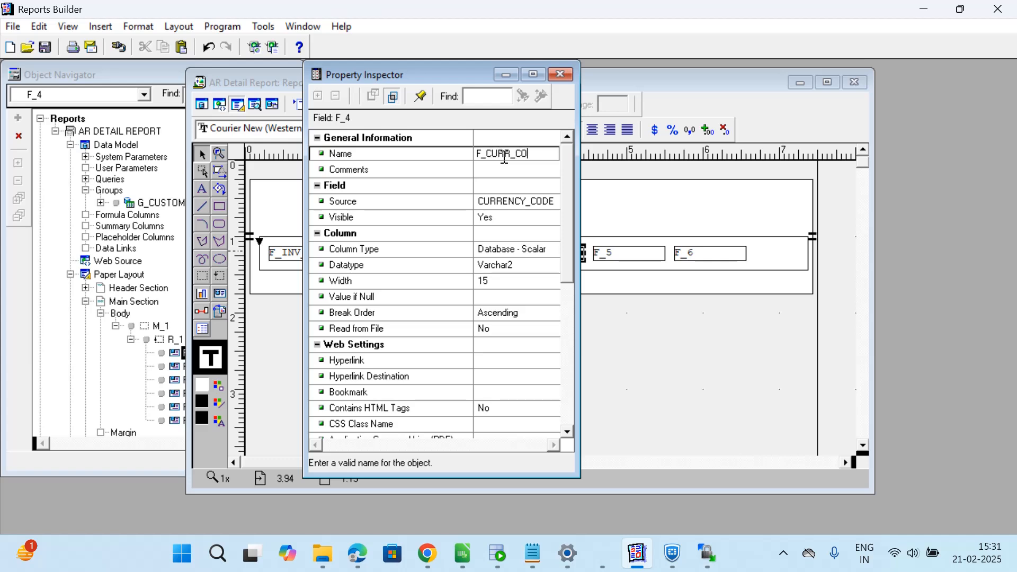
pyautogui.press('Return')
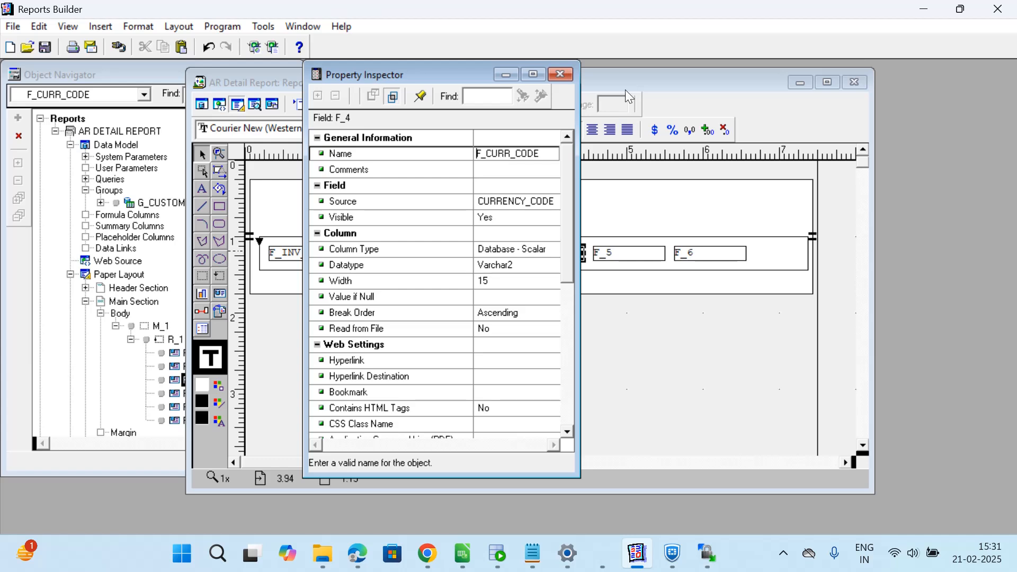
pyautogui.click(560, 74)
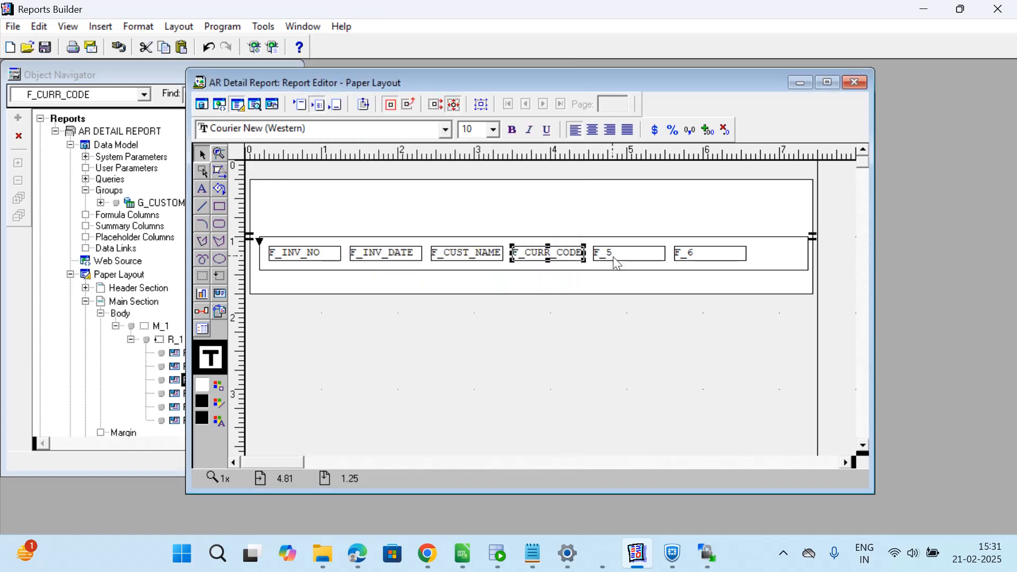
# Set the source of field F_5 to the TOTAL_AMOUNT column.
pyautogui.click(617, 259)
pyautogui.doubleClick(613, 255)
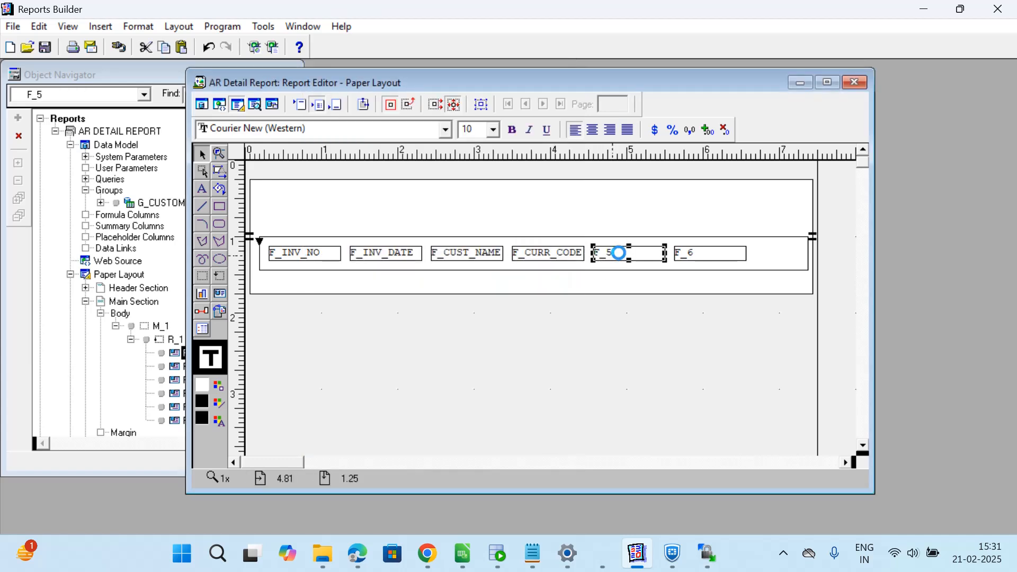
pyautogui.click(554, 209)
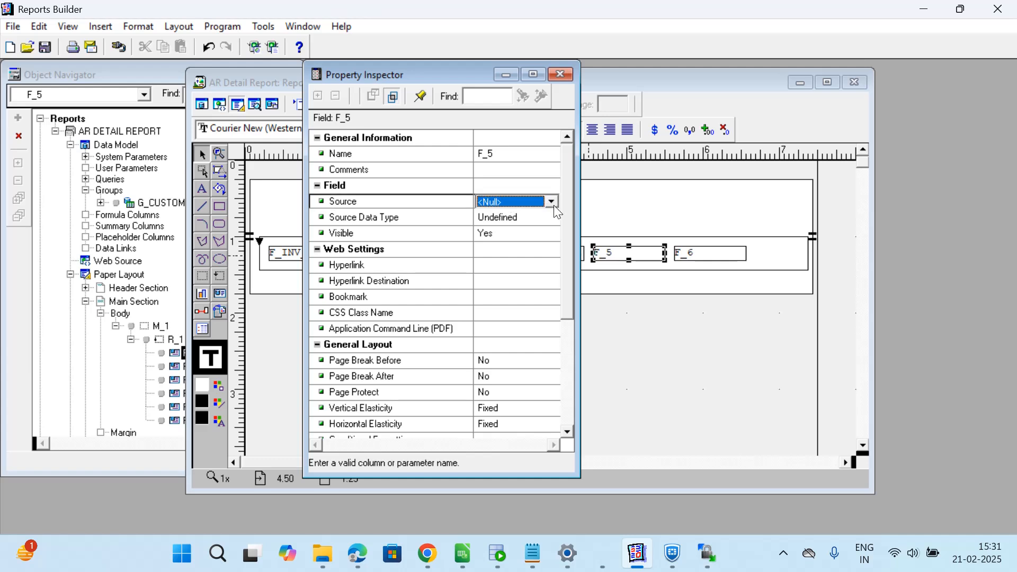
pyautogui.click(552, 202)
pyautogui.scroll(-5, 523, 280)
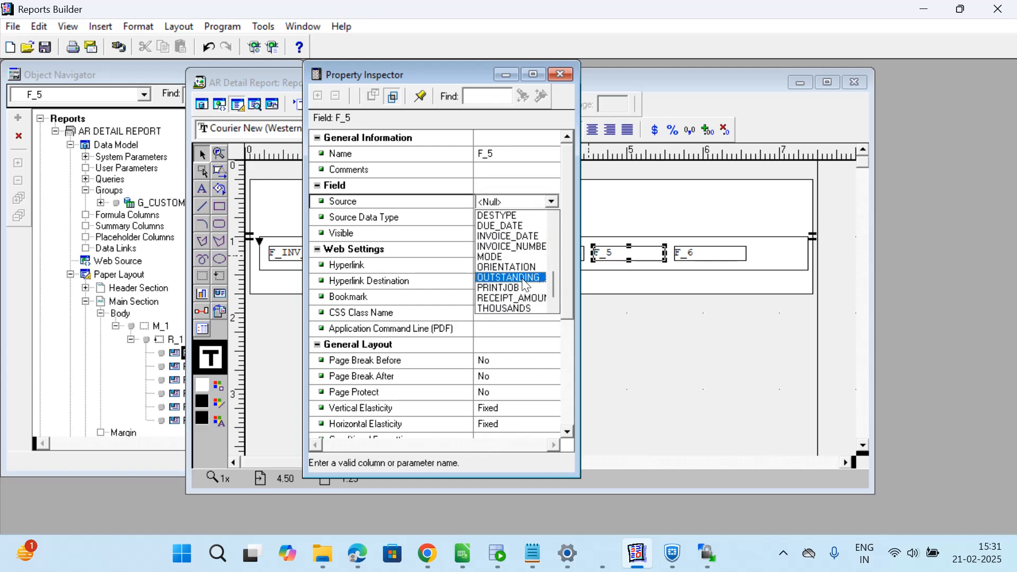
pyautogui.scroll(-1, 523, 283)
pyautogui.click(527, 308)
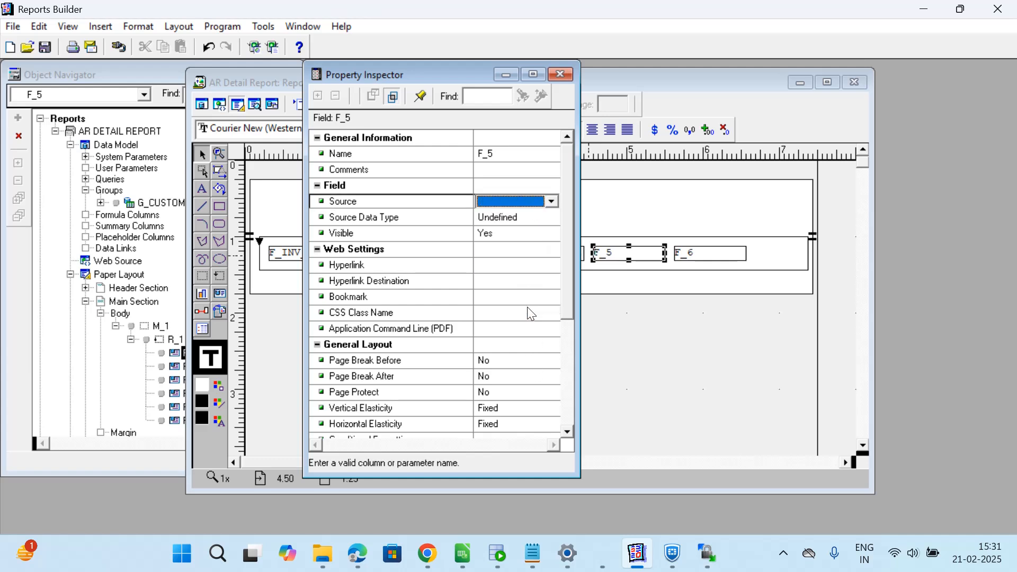
# Rename field F_5 as F_AMT and close its properties.
pyautogui.click(508, 154)
pyautogui.press('BackSpace')
pyautogui.write('A')
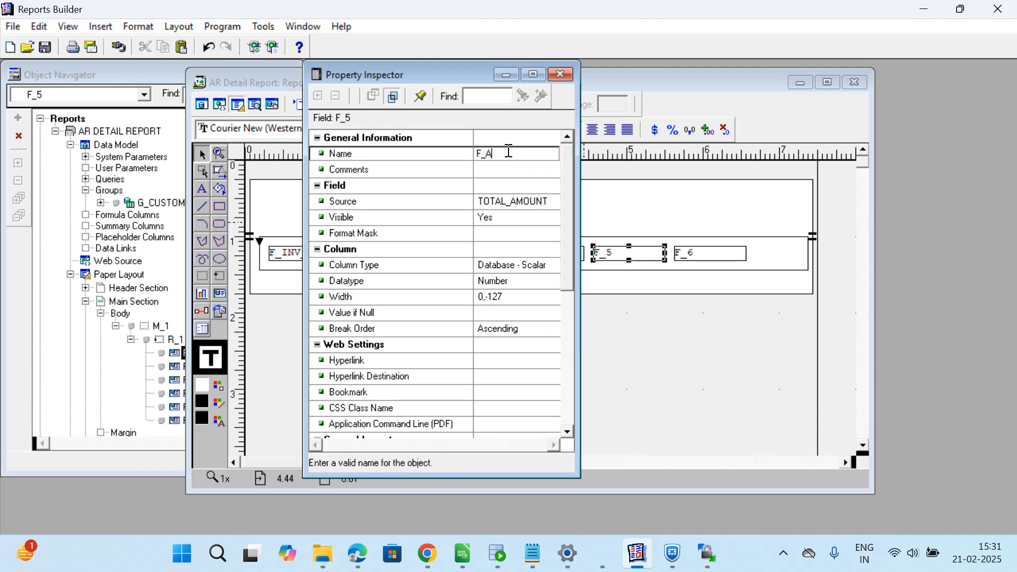
pyautogui.write('MT')
pyautogui.press('Return')
pyautogui.click(560, 74)
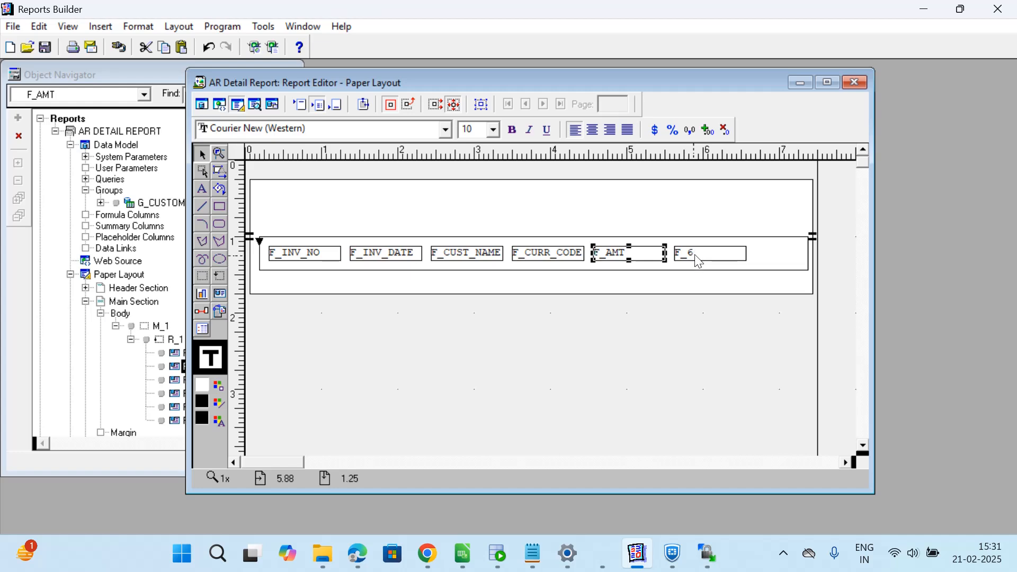
# Open the properties of field F_6 and look through the available source columns for the balance.
pyautogui.click(696, 256)
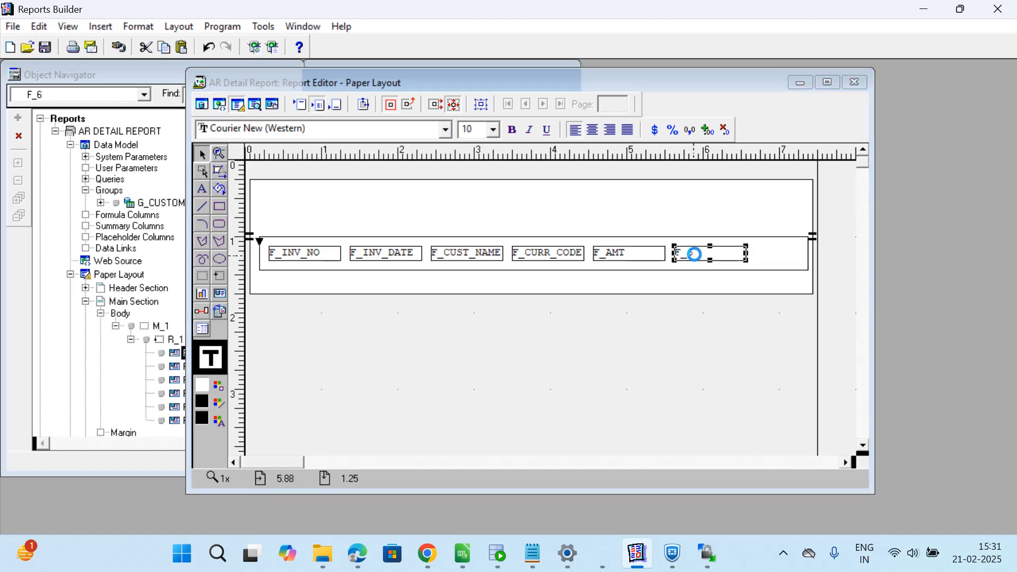
pyautogui.click(509, 155)
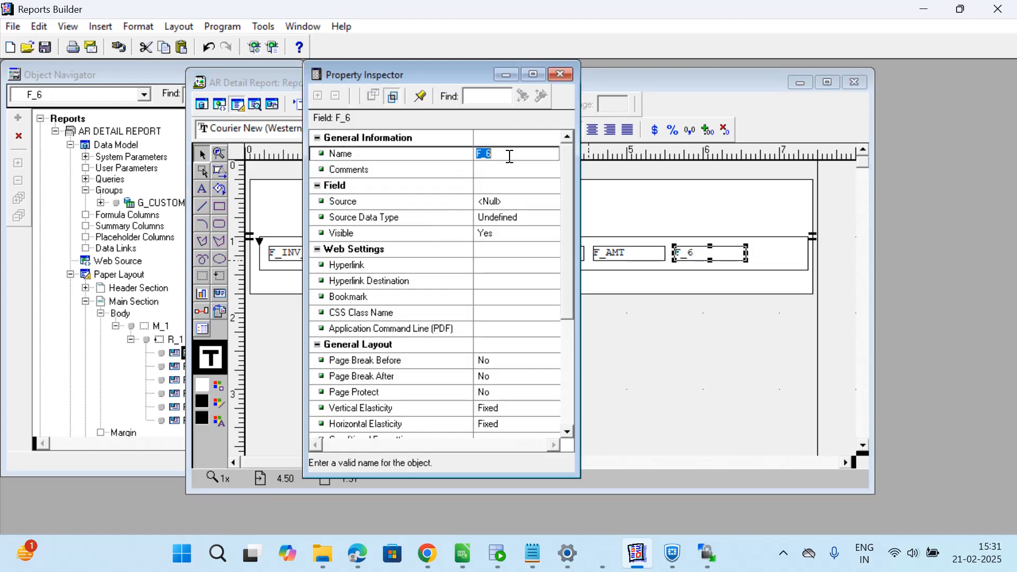
pyautogui.click(520, 203)
pyautogui.click(553, 200)
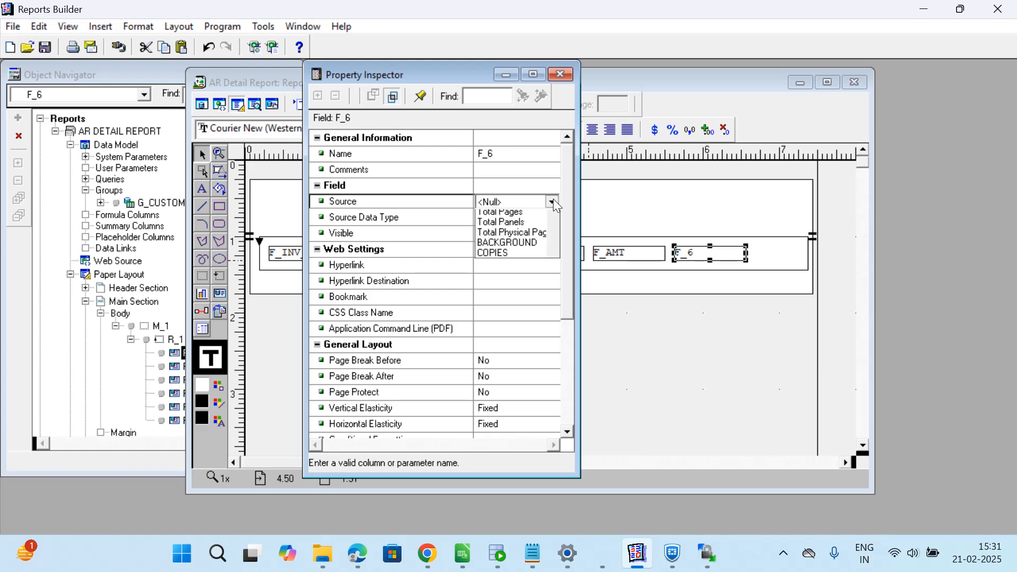
pyautogui.scroll(-3, 526, 294)
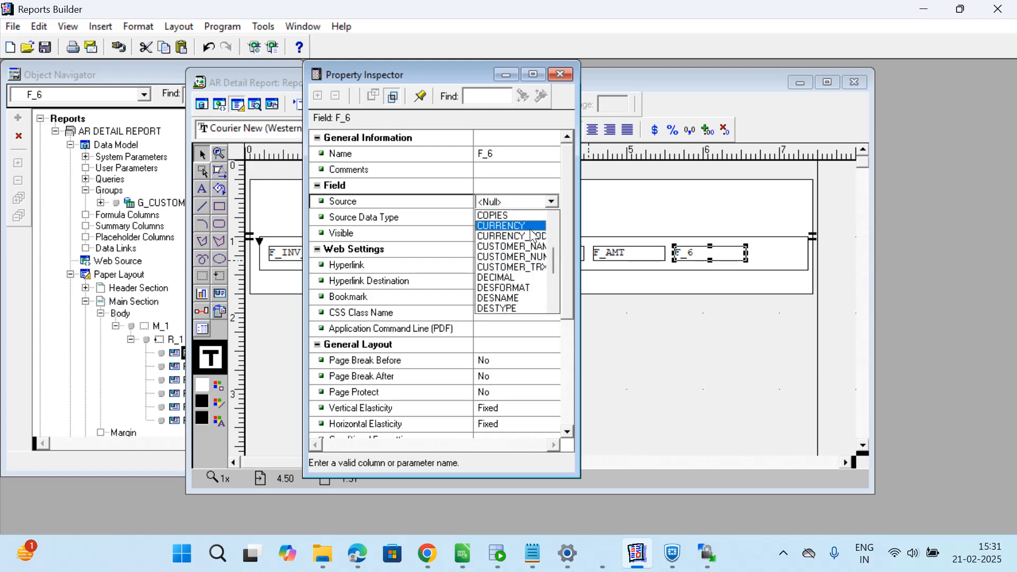
pyautogui.scroll(2, 532, 262)
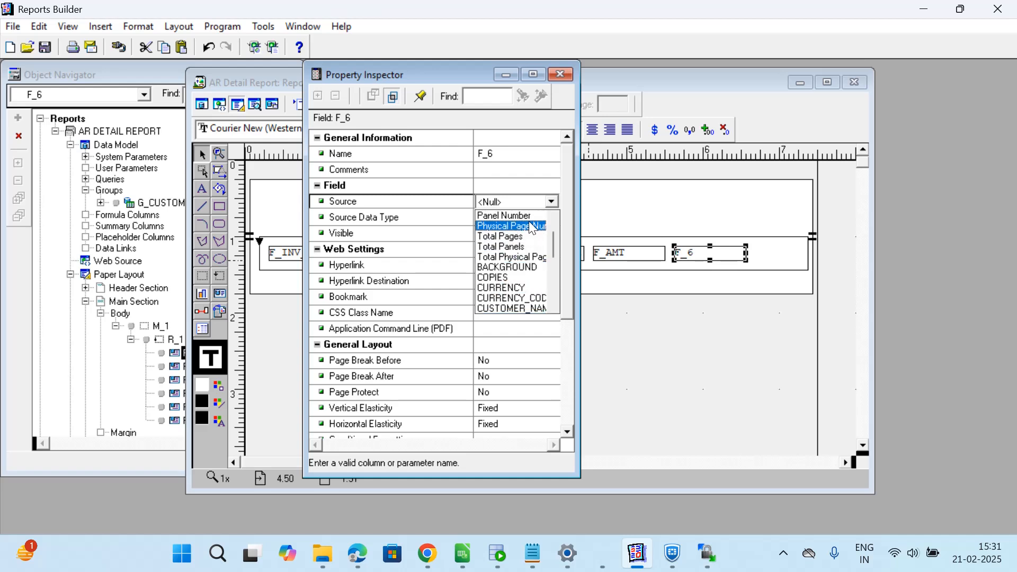
pyautogui.scroll(-3, 532, 269)
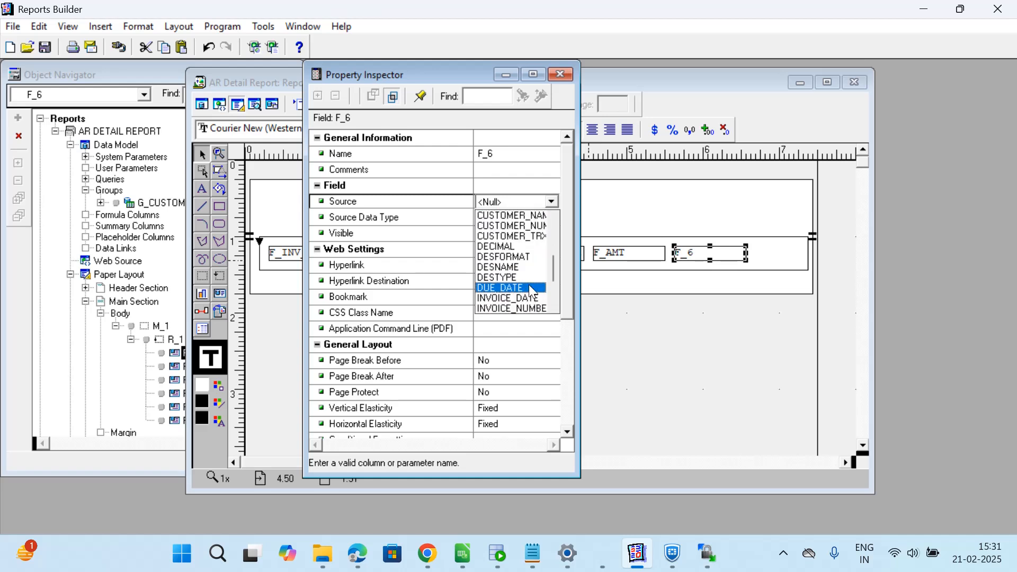
pyautogui.scroll(-2, 531, 268)
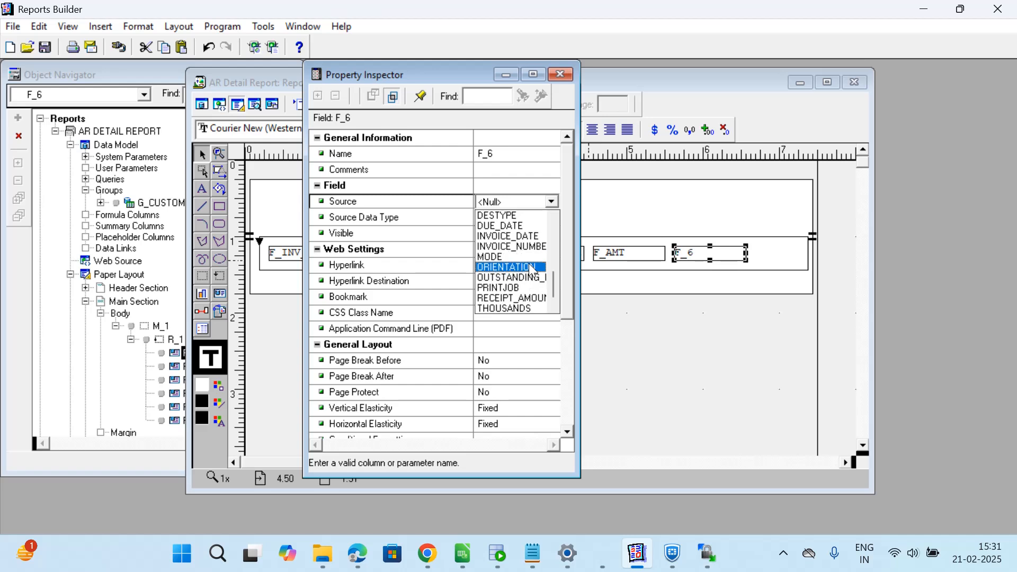
pyautogui.scroll(-1, 530, 294)
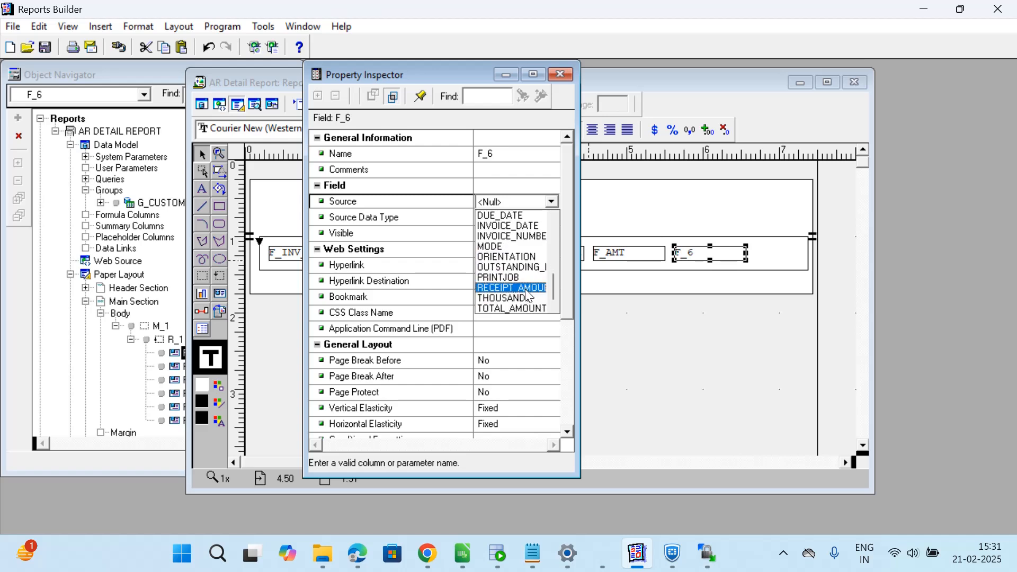
pyautogui.scroll(2, 528, 292)
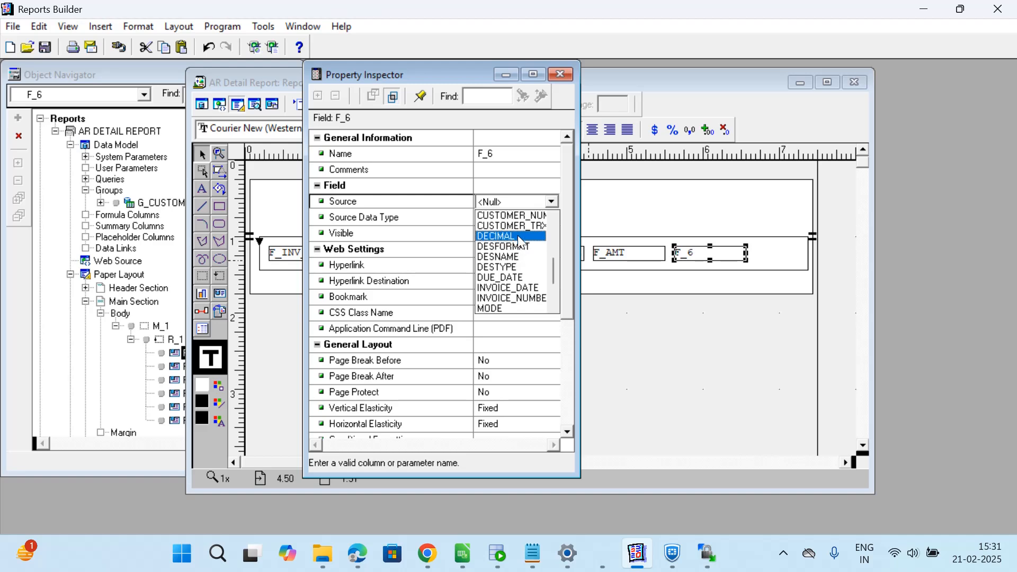
pyautogui.scroll(2, 517, 249)
# Switch to SQL Developer, check the invoice query's column aliases, and return to Reports Builder.
pyautogui.click(498, 554)
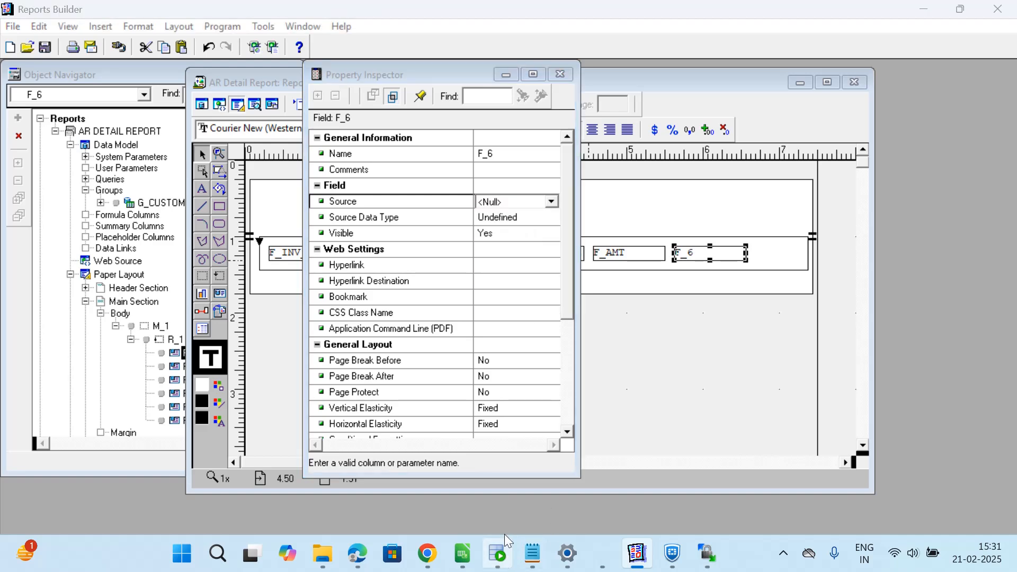
pyautogui.click(379, 328)
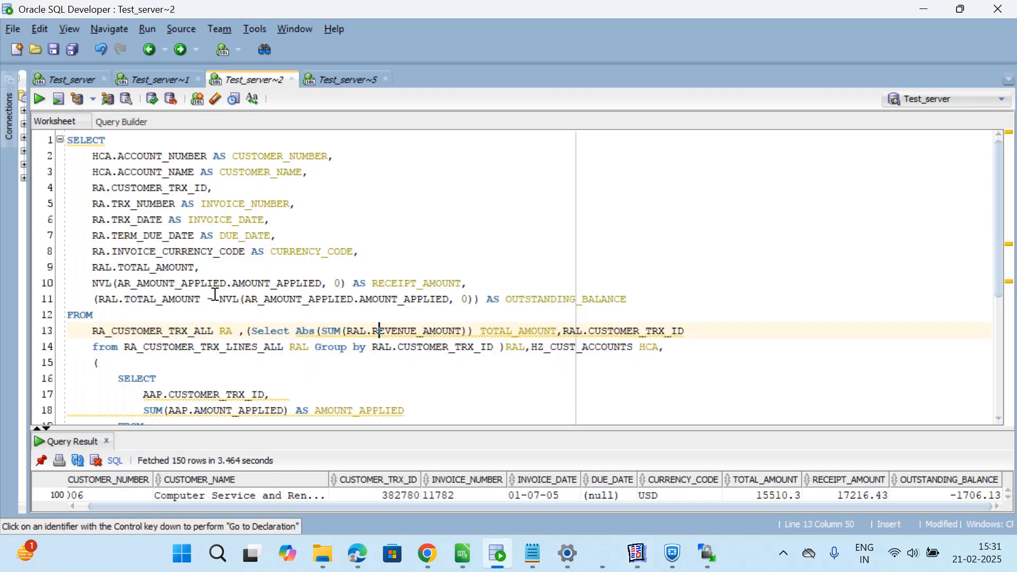
pyautogui.click(928, 11)
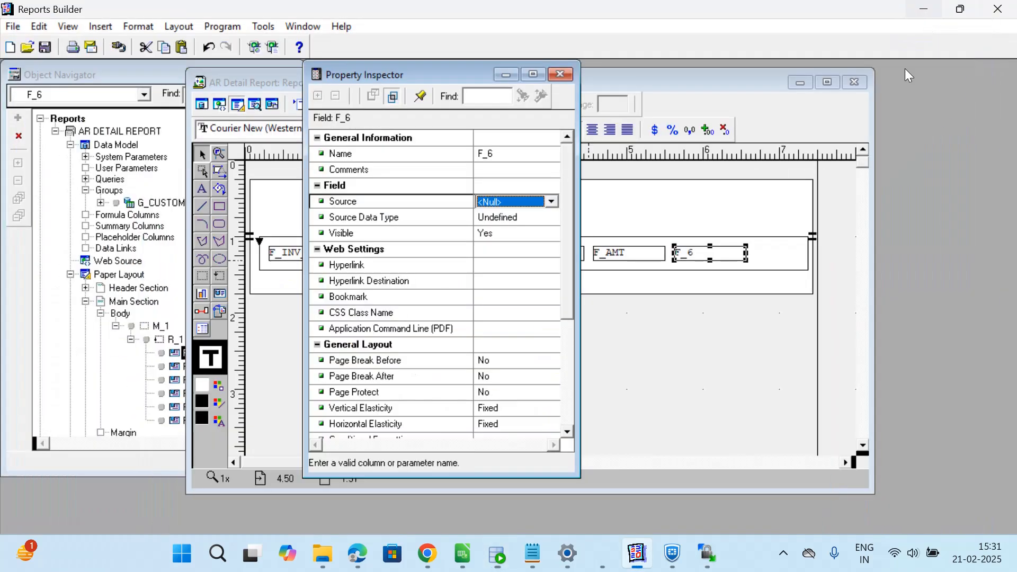
# Set the source of field F_6 to the OUTSTANDING_BALANCE column.
pyautogui.click(552, 202)
pyautogui.scroll(-2, 519, 265)
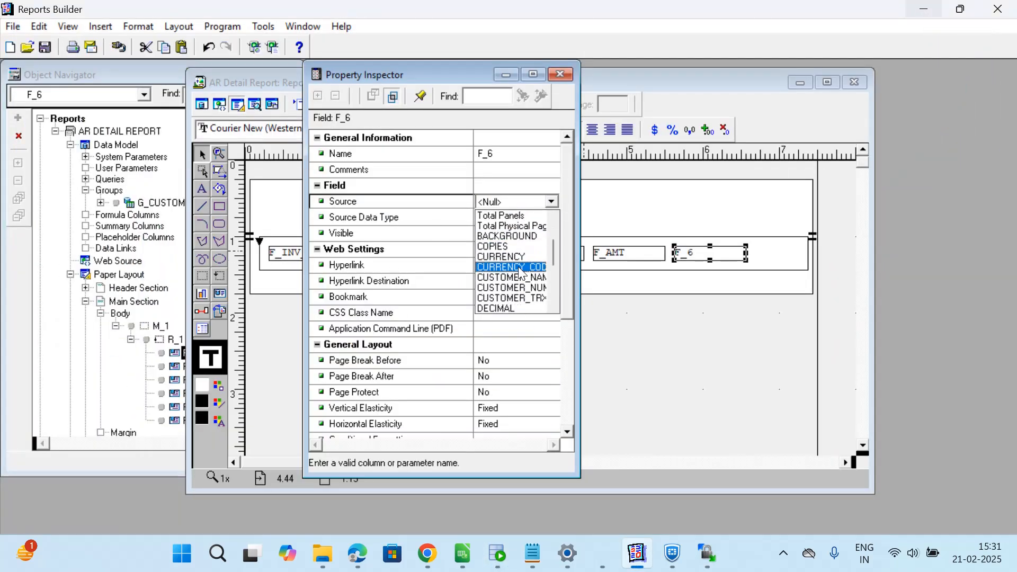
pyautogui.scroll(-2, 520, 289)
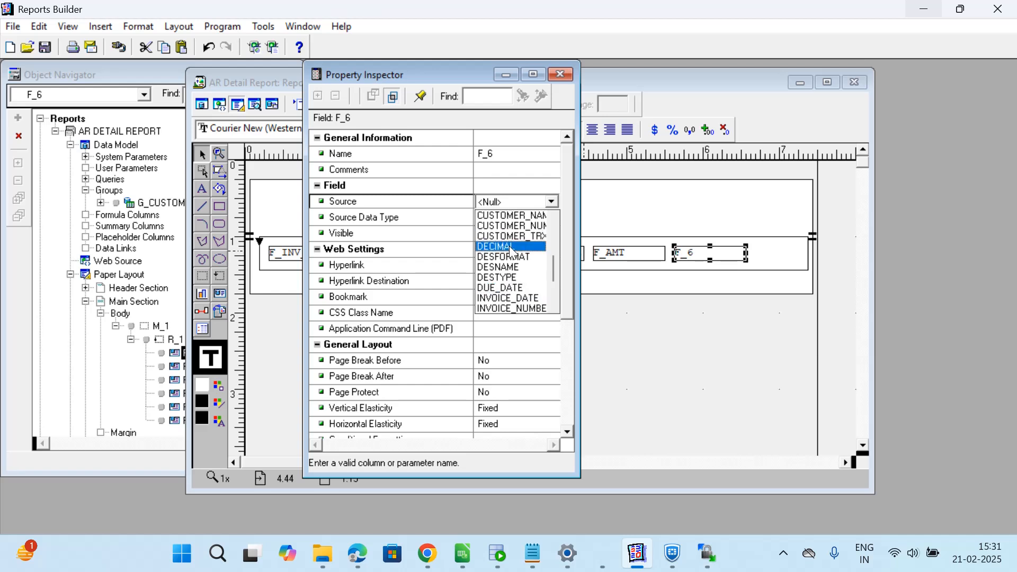
pyautogui.scroll(-1, 520, 294)
pyautogui.scroll(-2, 522, 297)
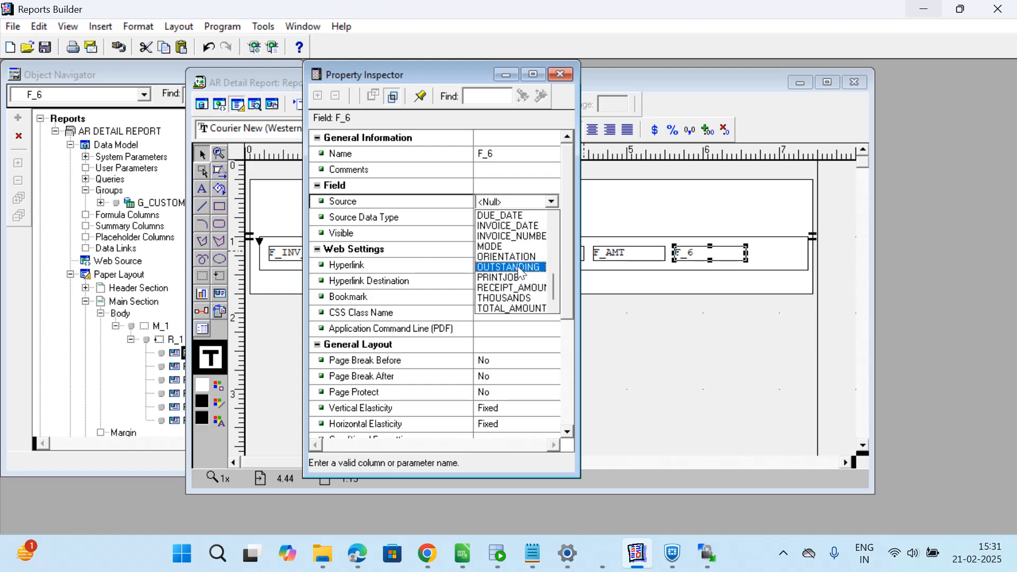
pyautogui.click(534, 282)
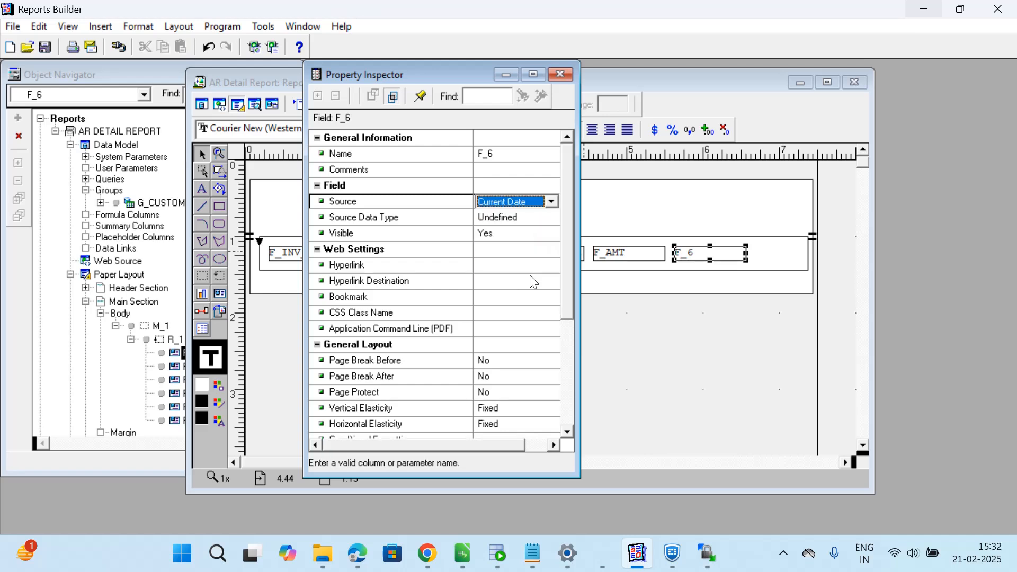
# Rename field F_6 as F_BALANCE and close its properties.
pyautogui.click(510, 158)
pyautogui.click(507, 155)
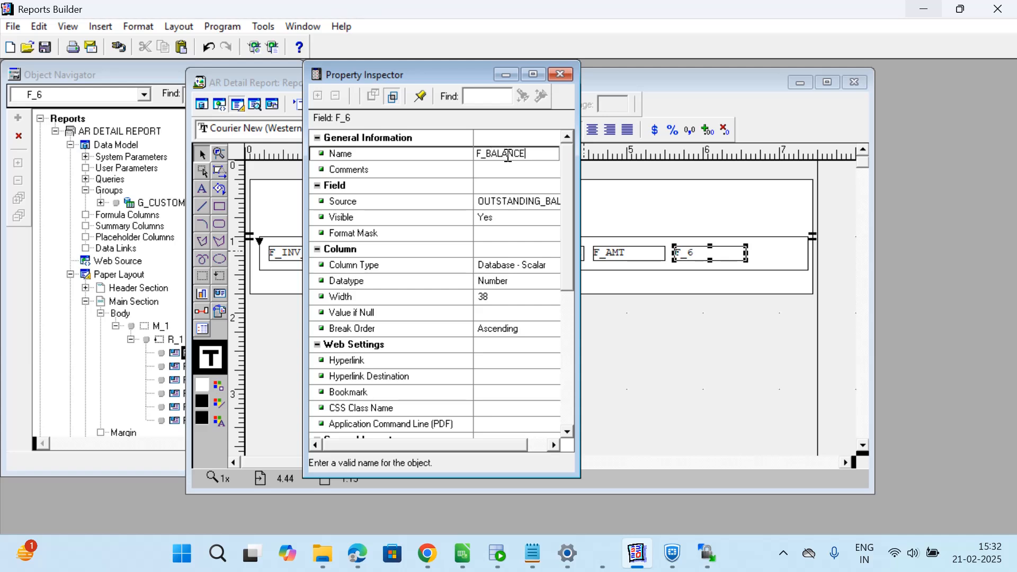
pyautogui.press('Return')
pyautogui.click(561, 74)
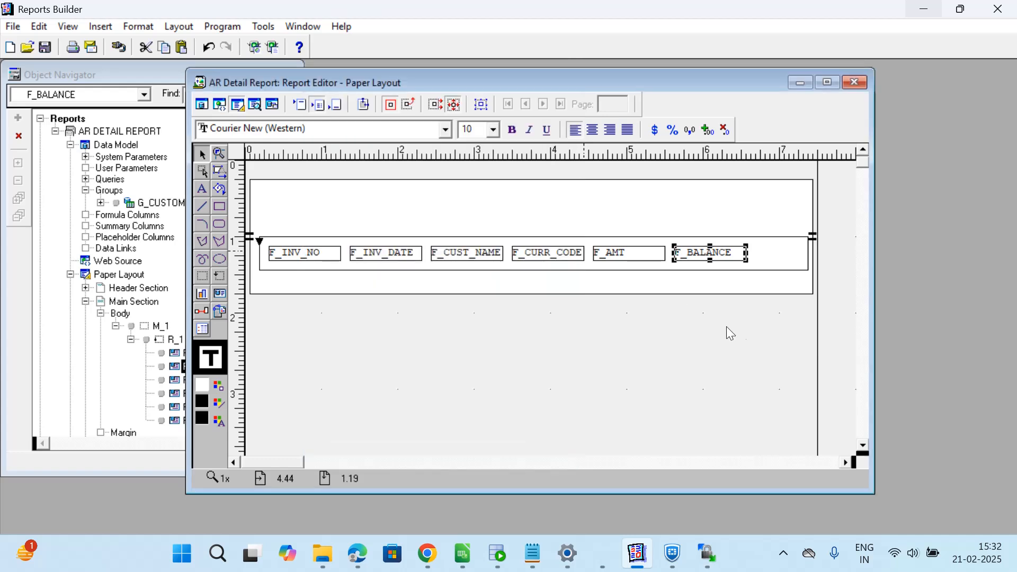
# Close the layout editor, run the report in paper layout to review the invoice rows, and close the preview.
pyautogui.click(784, 261)
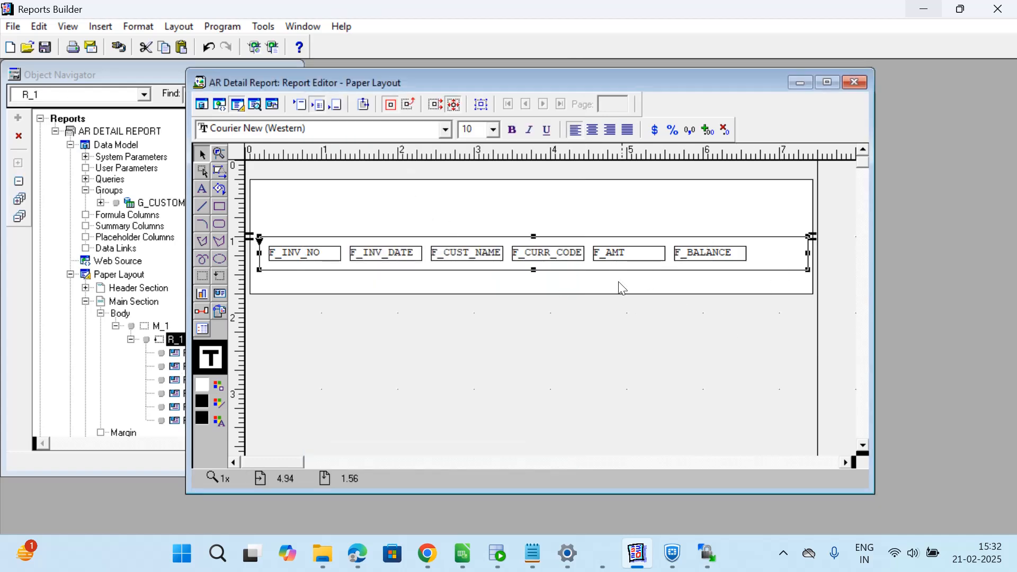
pyautogui.click(855, 83)
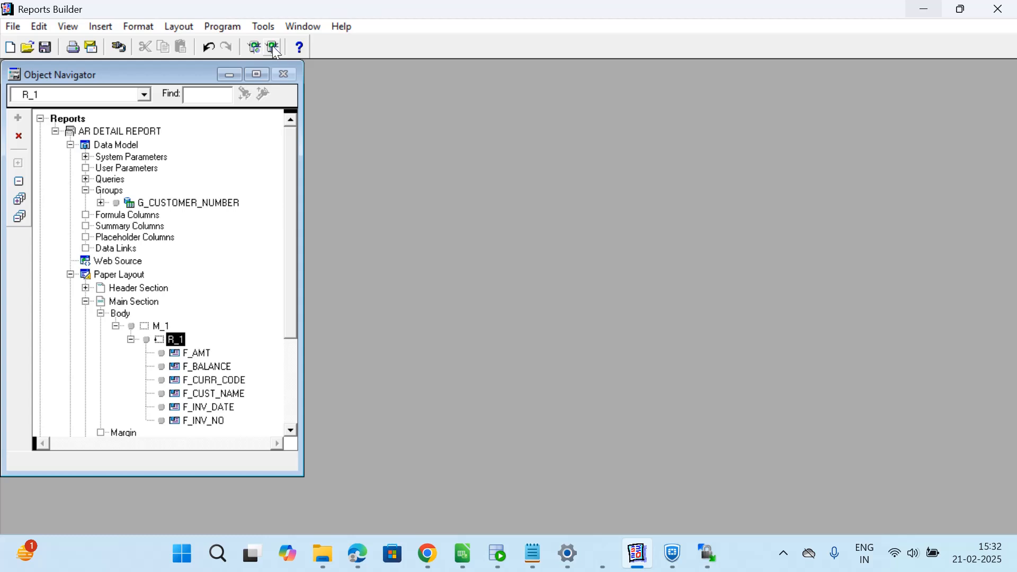
pyautogui.click(274, 46)
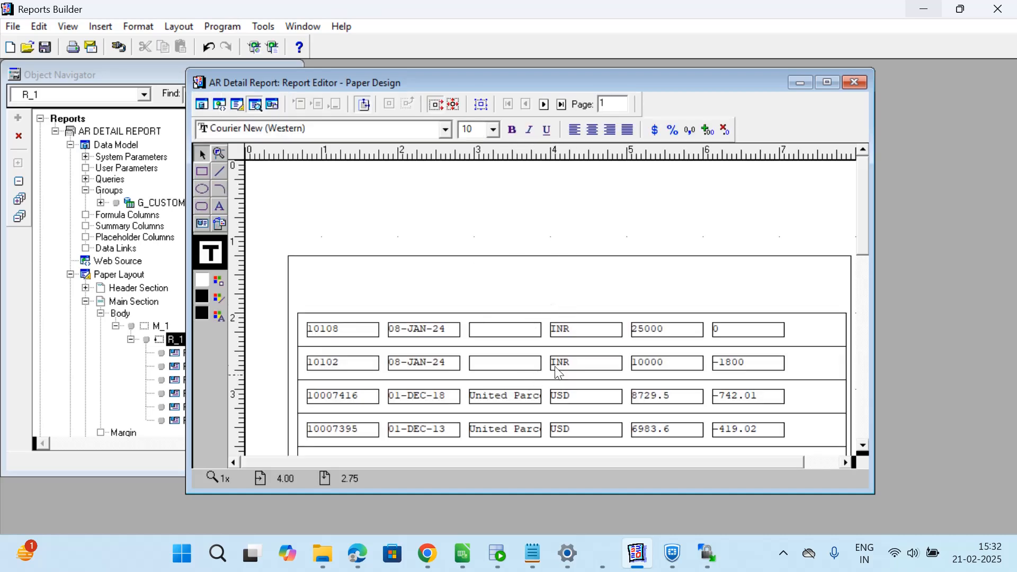
pyautogui.scroll(-1, 865, 262)
pyautogui.moveTo(866, 262)
pyautogui.mouseDown()
pyautogui.moveTo(870, 425)
pyautogui.moveTo(858, 255)
pyautogui.mouseUp()
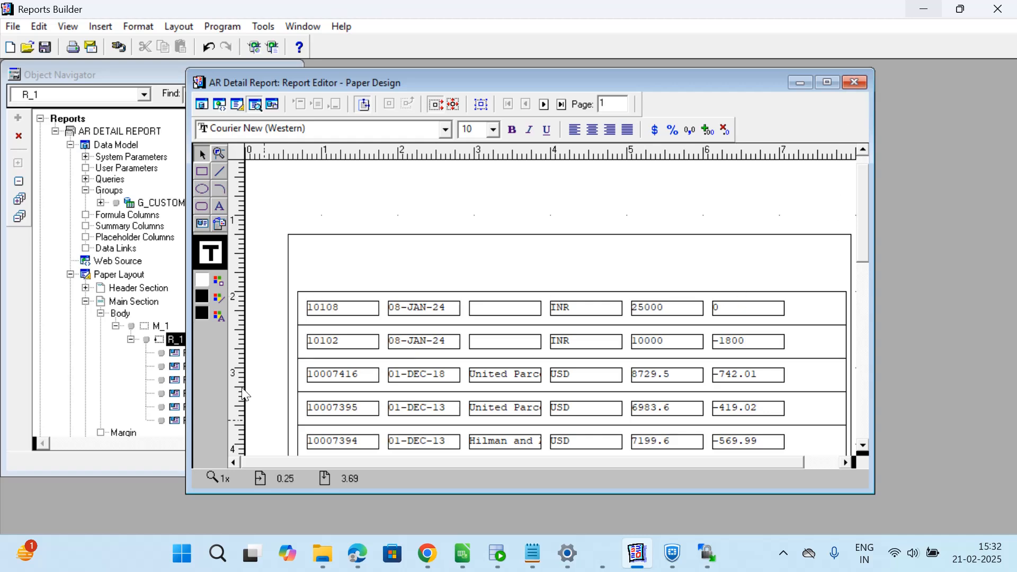
pyautogui.click(856, 84)
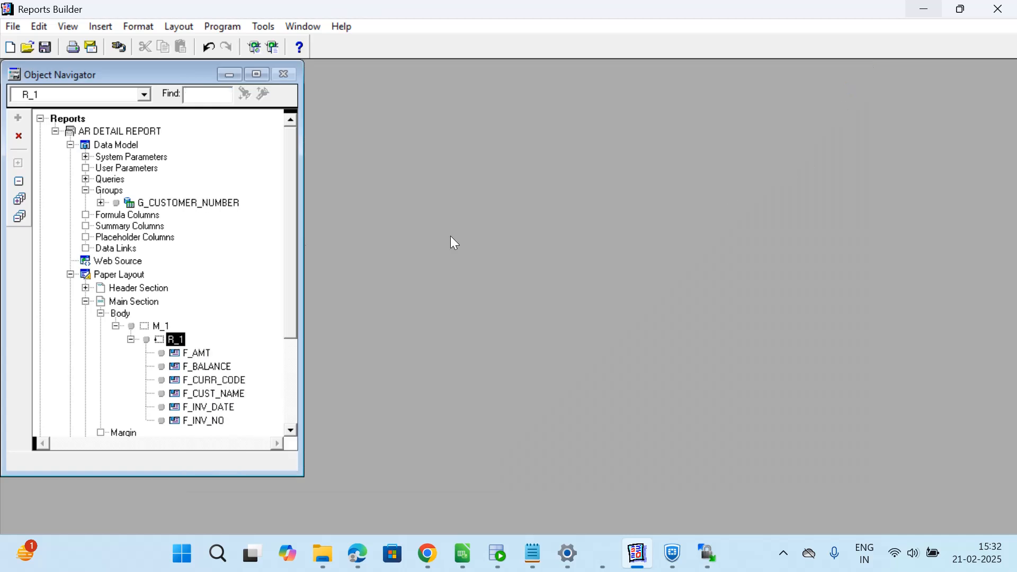
# Reopen the paper layout, add the text label "INV No" above the F_INV_NO field, and widen it to nearly the field's width.
pyautogui.doubleClick(88, 146)
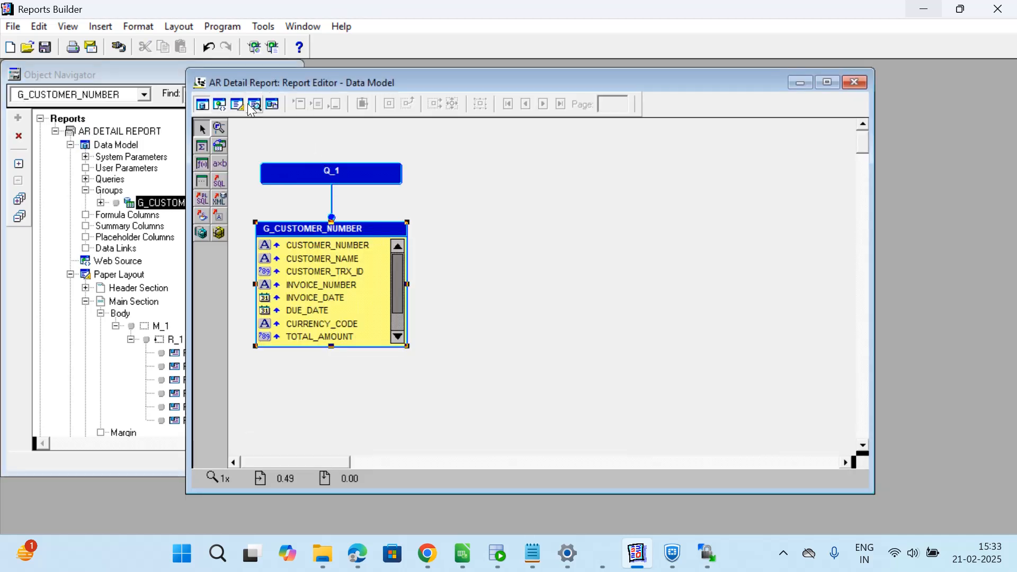
pyautogui.click(237, 105)
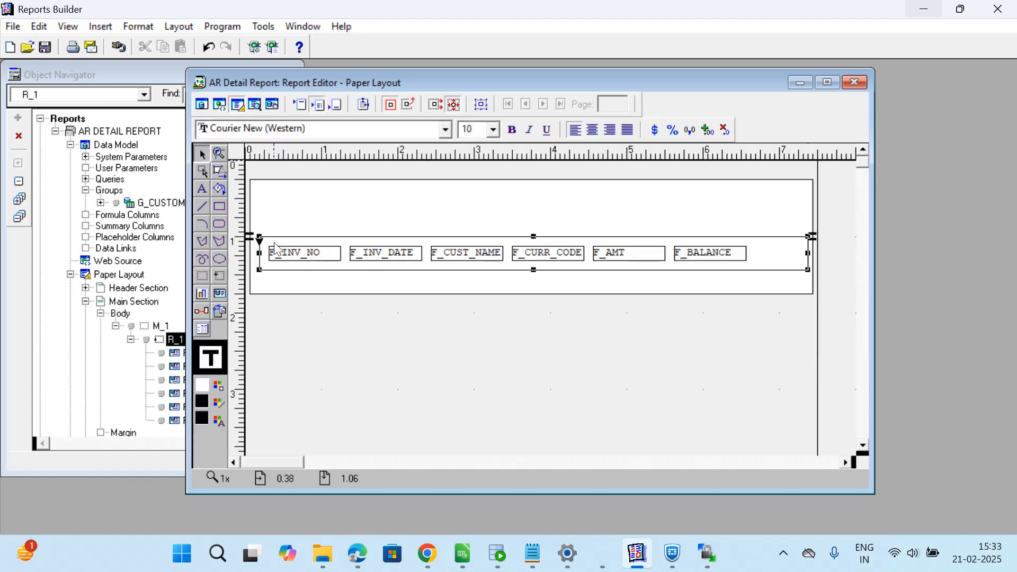
pyautogui.click(204, 190)
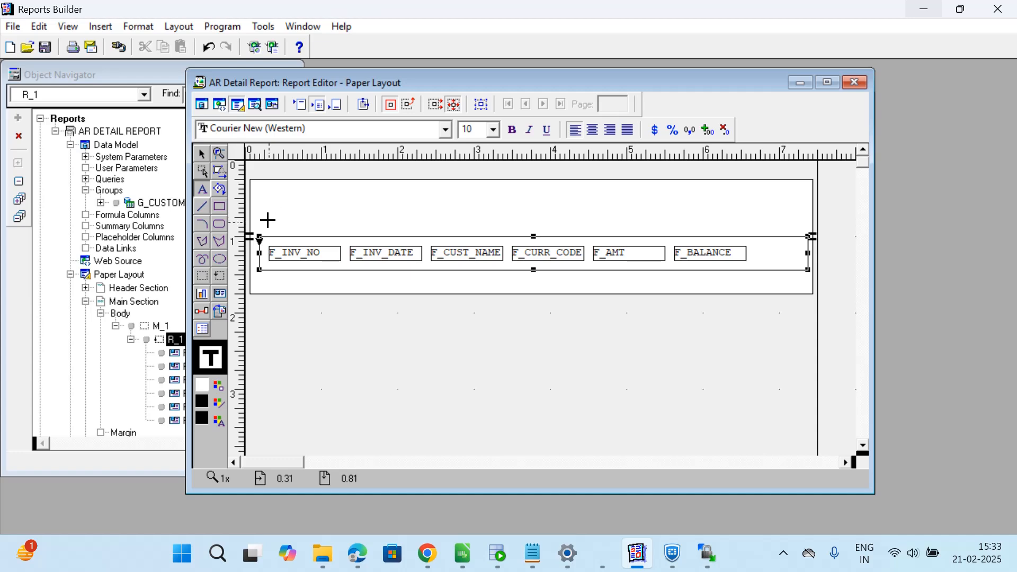
pyautogui.moveTo(269, 218); pyautogui.dragTo(337, 227)
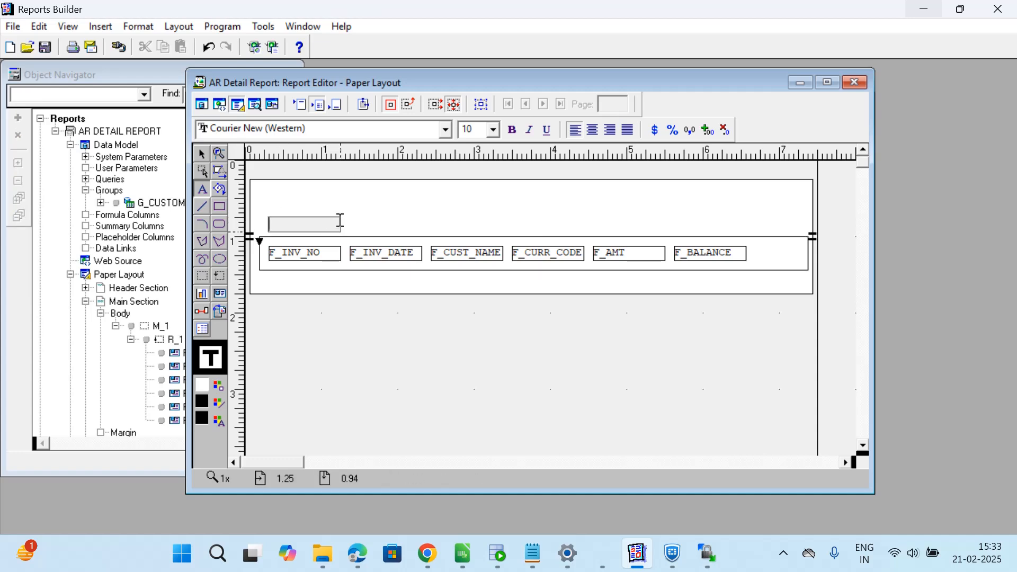
pyautogui.write('INV No')
pyautogui.click(298, 202)
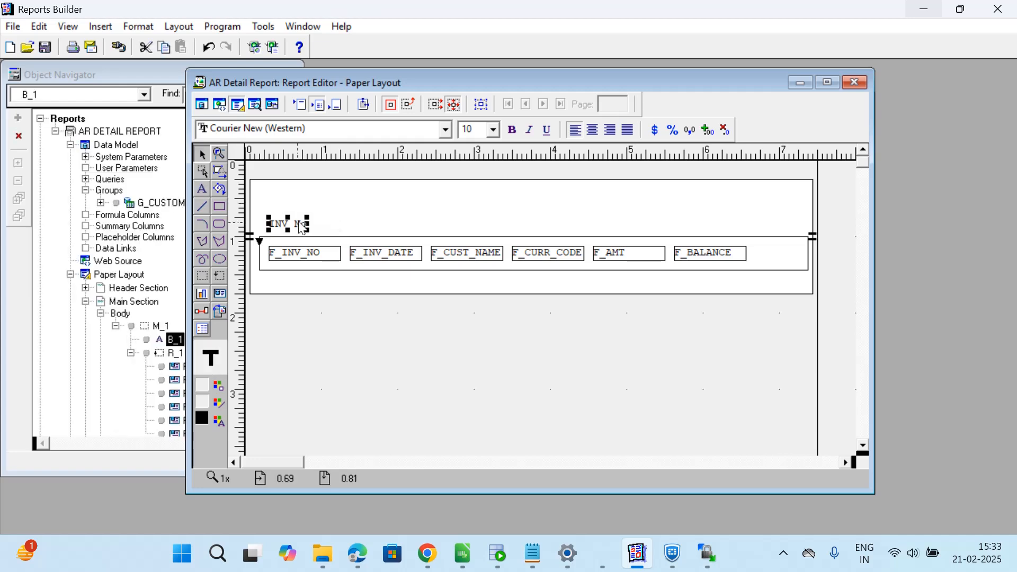
pyautogui.moveTo(310, 225); pyautogui.dragTo(336, 225)
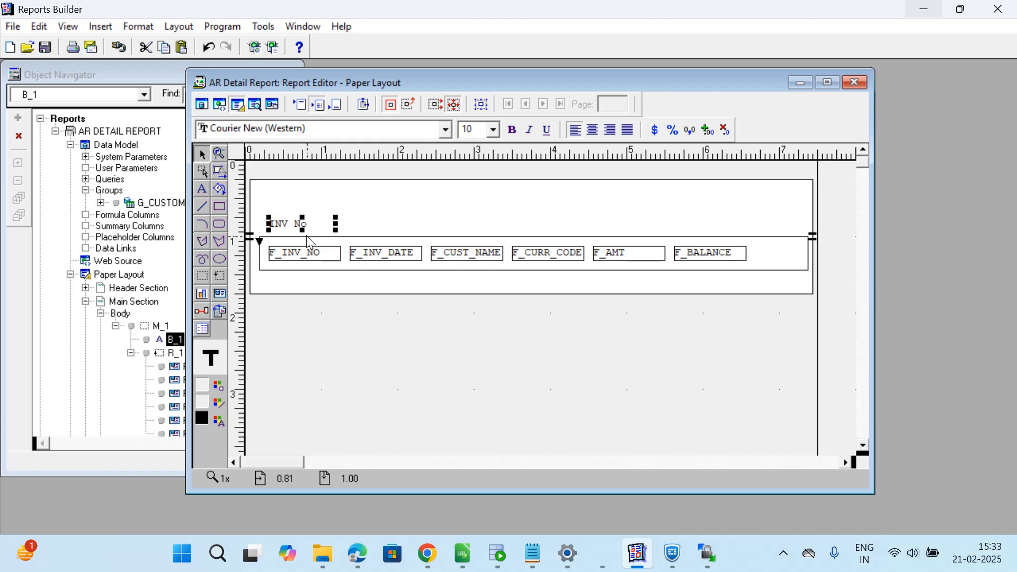
# Duplicate the "INV No" heading label and place the copy above the F_INV_DATE field, level with the original.
pyautogui.hotkey('ctrl', 'd')
pyautogui.press('Right')
pyautogui.press('Right')
pyautogui.press('Right')
pyautogui.press('Right')
pyautogui.press('Right')
pyautogui.press('Right')
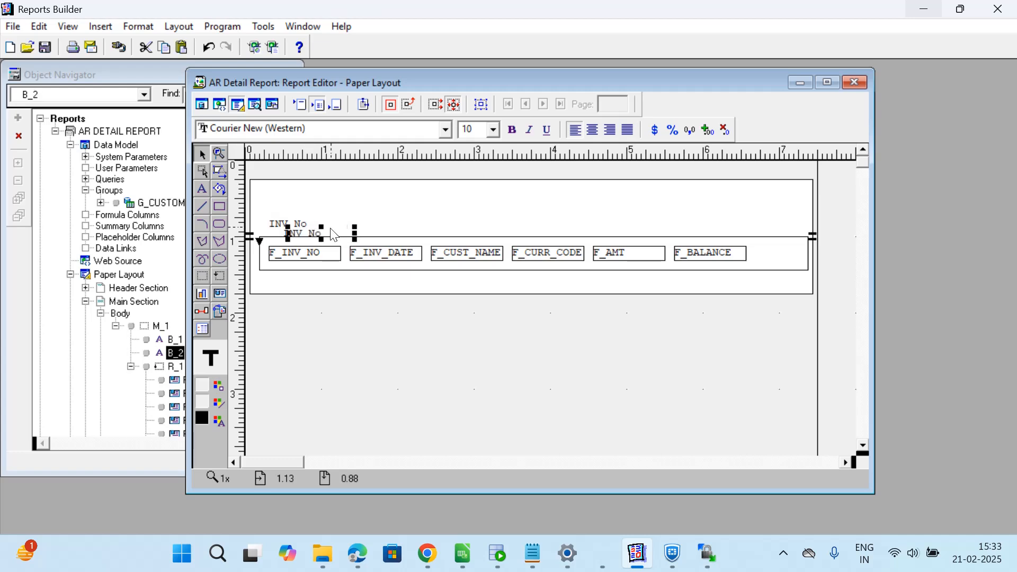
pyautogui.press('Right')
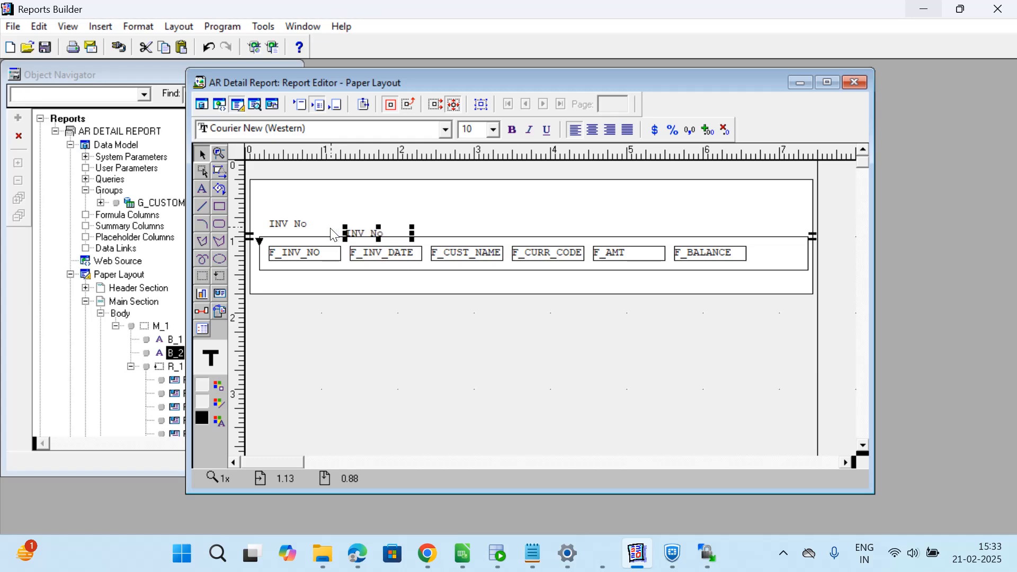
pyautogui.press('Right')
pyautogui.press('Up')
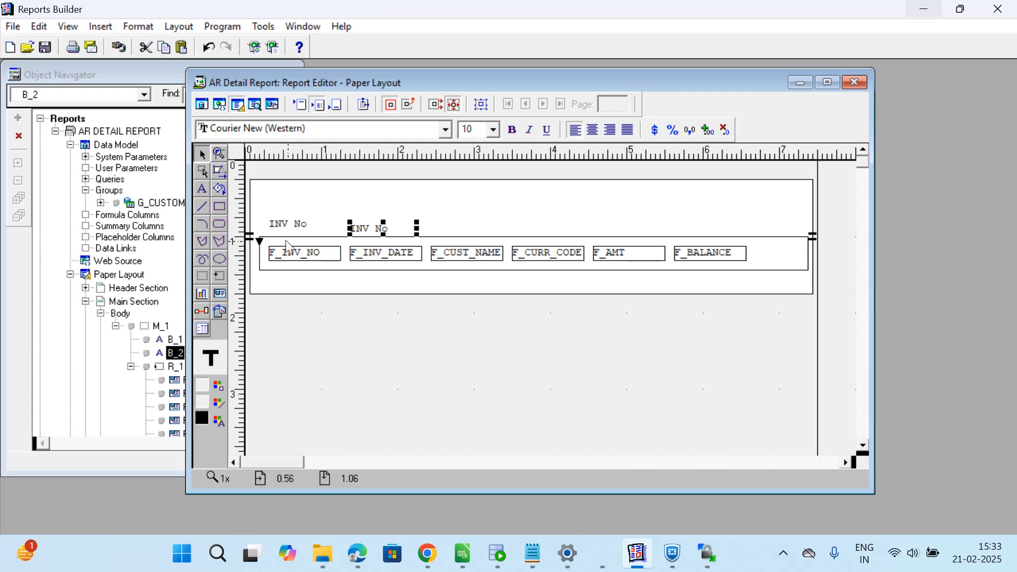
pyautogui.press('Up')
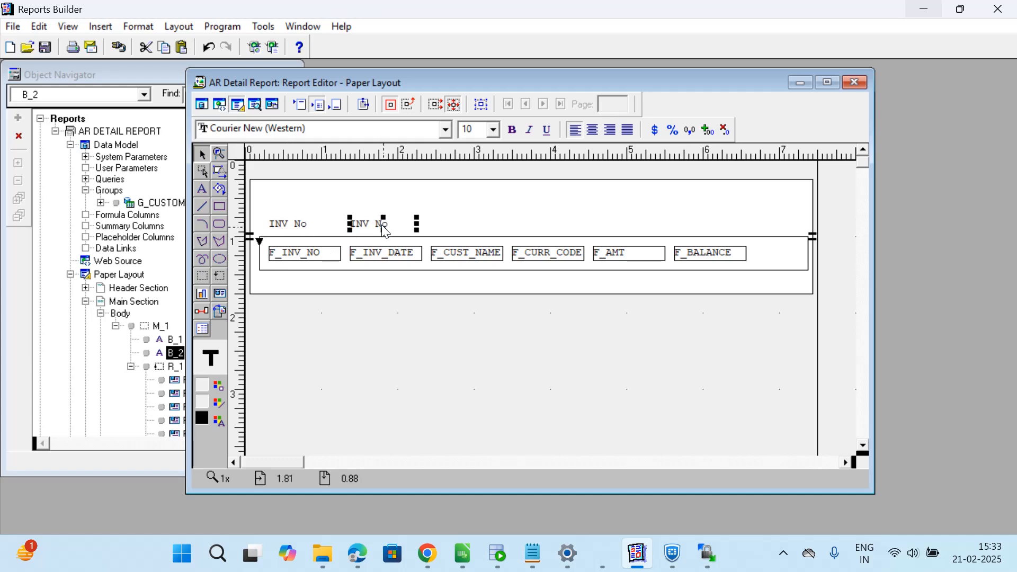
# Paste another copy of the "INV No" label and align it above the F_CUST_NAME field.
pyautogui.click(382, 226)
pyautogui.hotkey('ctrl', 'v')
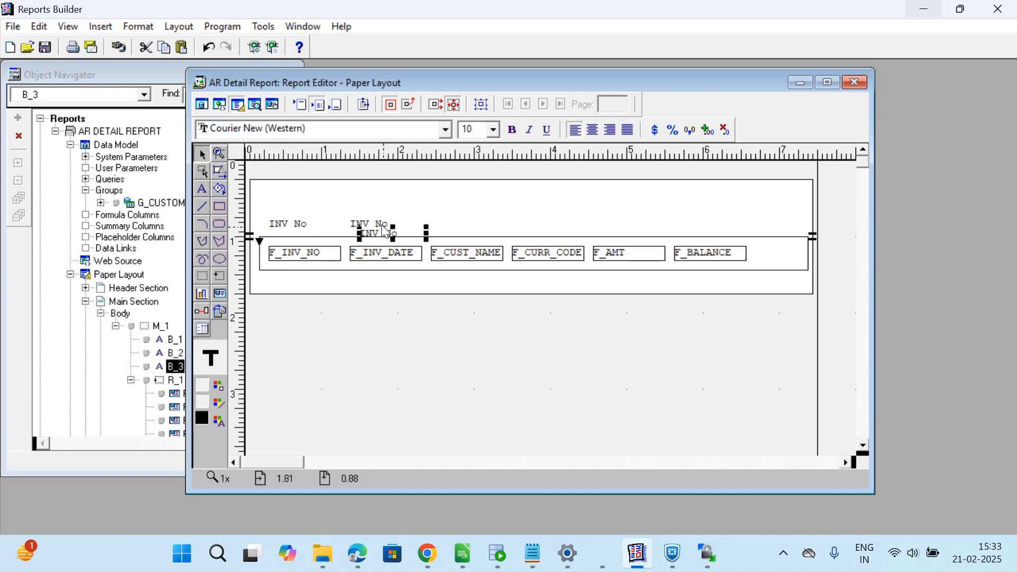
pyautogui.press('Right')
pyautogui.press('Right')
pyautogui.press('Right')
pyautogui.press('Right')
pyautogui.press('Right')
pyautogui.press('Right')
pyautogui.press('Right')
pyautogui.press('Right')
pyautogui.press('Right')
pyautogui.press('Right')
pyautogui.press('Right')
pyautogui.press('Right')
pyautogui.press('Right')
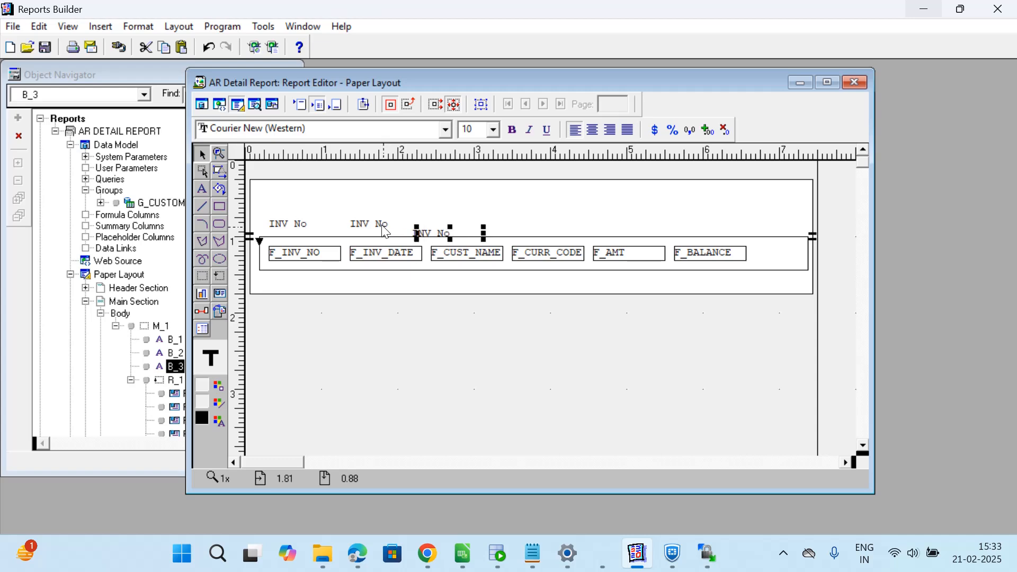
pyautogui.press('Up')
pyautogui.press('Up')
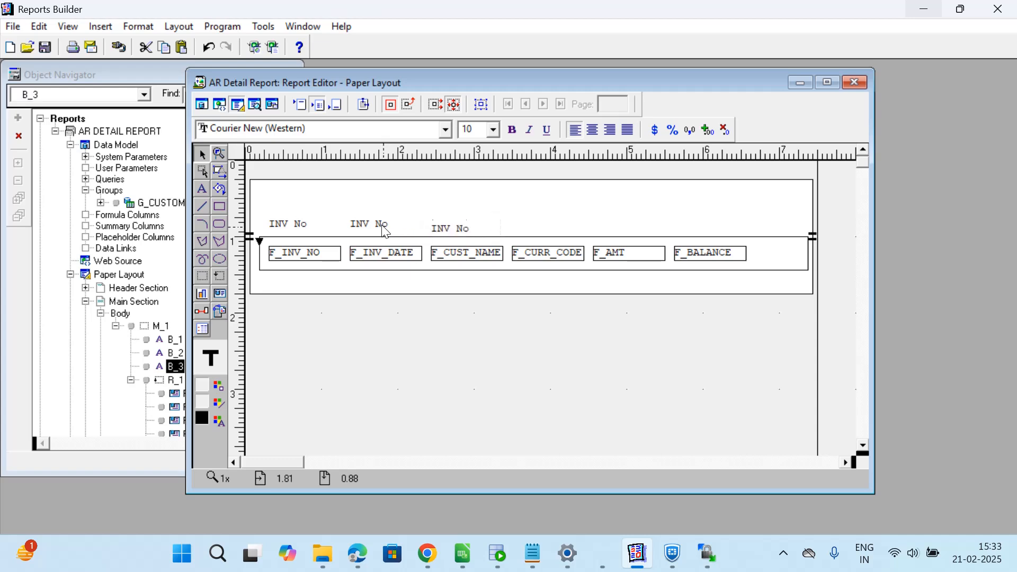
# Paste a copy of the "INV No" label and move it above the F_CURR_CODE field, matching the field's starting edge.
pyautogui.hotkey('ctrl', 'v')
pyautogui.press('Right')
pyautogui.press('Right')
pyautogui.press('Right')
pyautogui.press('Right')
pyautogui.press('Right')
pyautogui.press('Right')
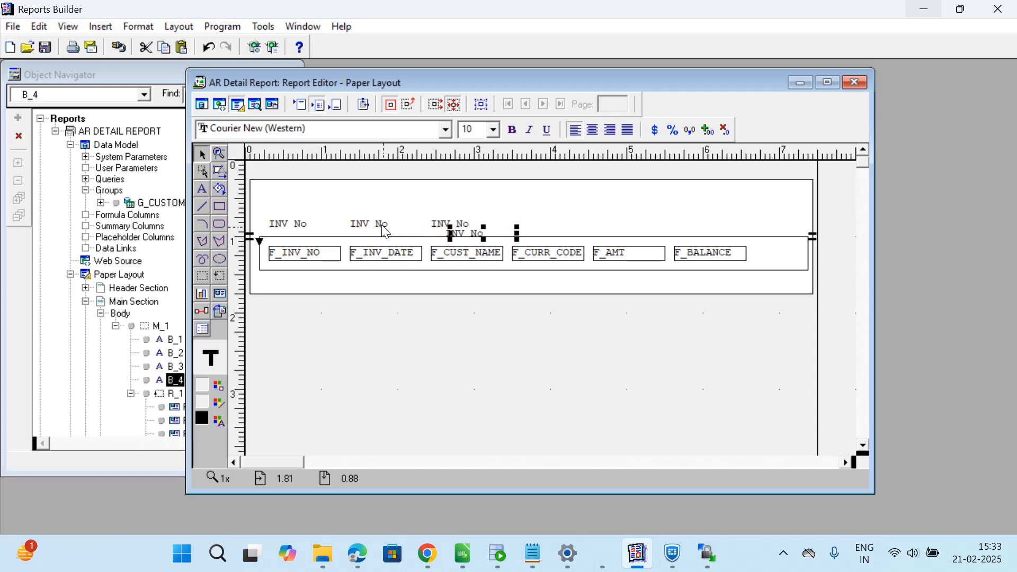
pyautogui.press('Right')
pyautogui.press('Right')
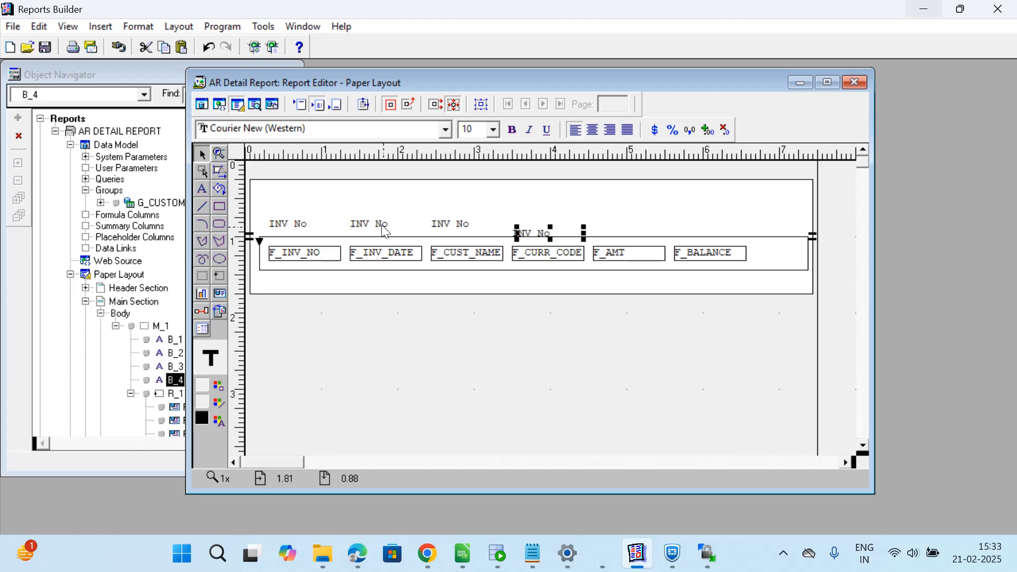
pyautogui.press('Up')
pyautogui.press('Left')
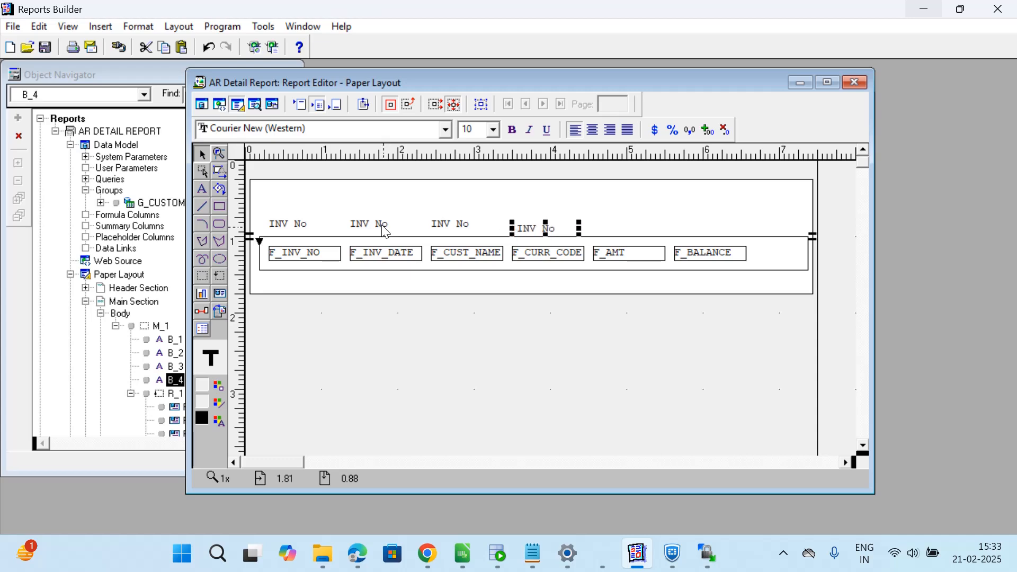
# Paste a copy of the "INV No" label and align it above the F_AMT field in the heading row.
pyautogui.hotkey('ctrl', 'v')
pyautogui.press('Right')
pyautogui.press('Right')
pyautogui.press('Right')
pyautogui.press('Right')
pyautogui.press('Right')
pyautogui.press('Right')
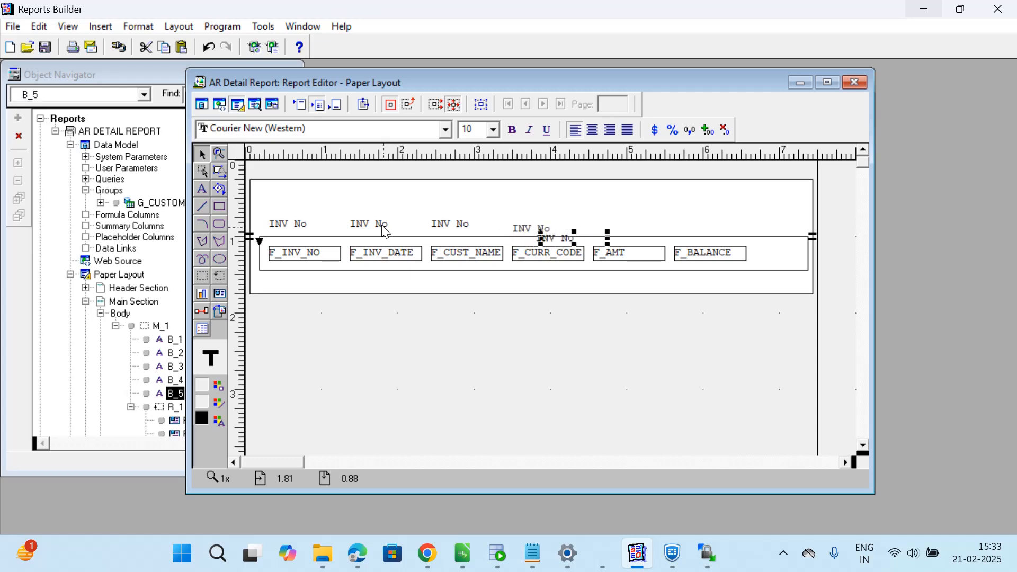
pyautogui.press('Right')
pyautogui.press('Right')
pyautogui.press('Right')
pyautogui.press('Right')
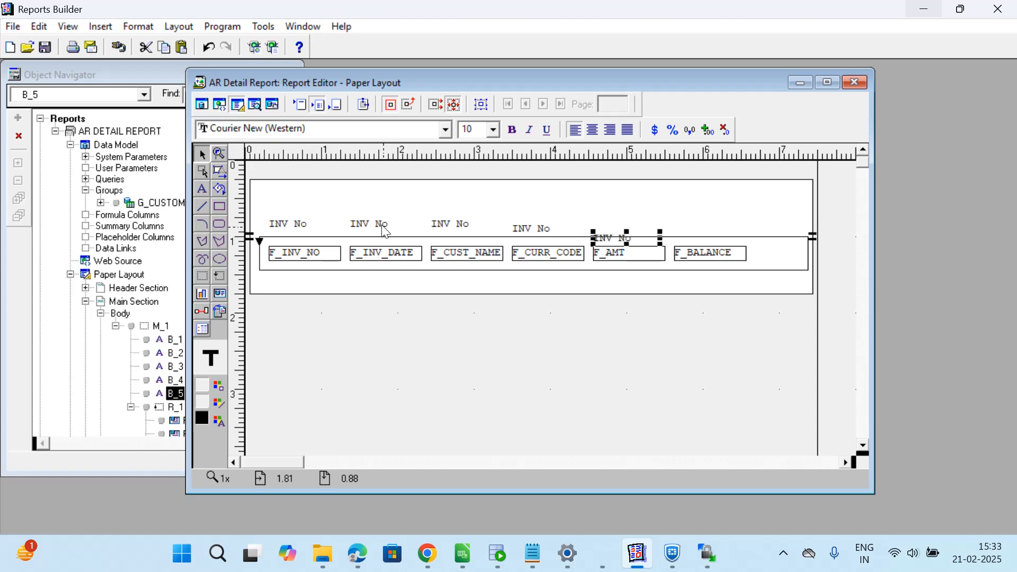
pyautogui.press('Up')
pyautogui.press('Up')
pyautogui.press('Up')
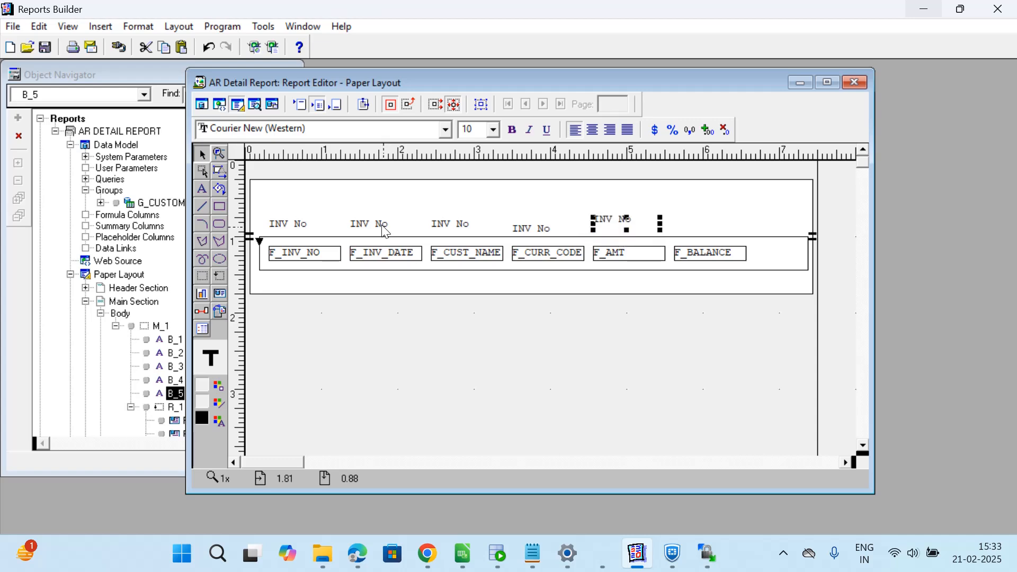
# Paste a copy of the "INV No" label above the F_BALANCE field and raise the F_CURR_CODE heading label level with the row.
pyautogui.hotkey('ctrl', 'v')
pyautogui.press('Right')
pyautogui.press('Right')
pyautogui.press('Right')
pyautogui.press('Right')
pyautogui.press('Right')
pyautogui.press('Right')
pyautogui.press('Right')
pyautogui.press('Right')
pyautogui.press('Right')
pyautogui.press('Right')
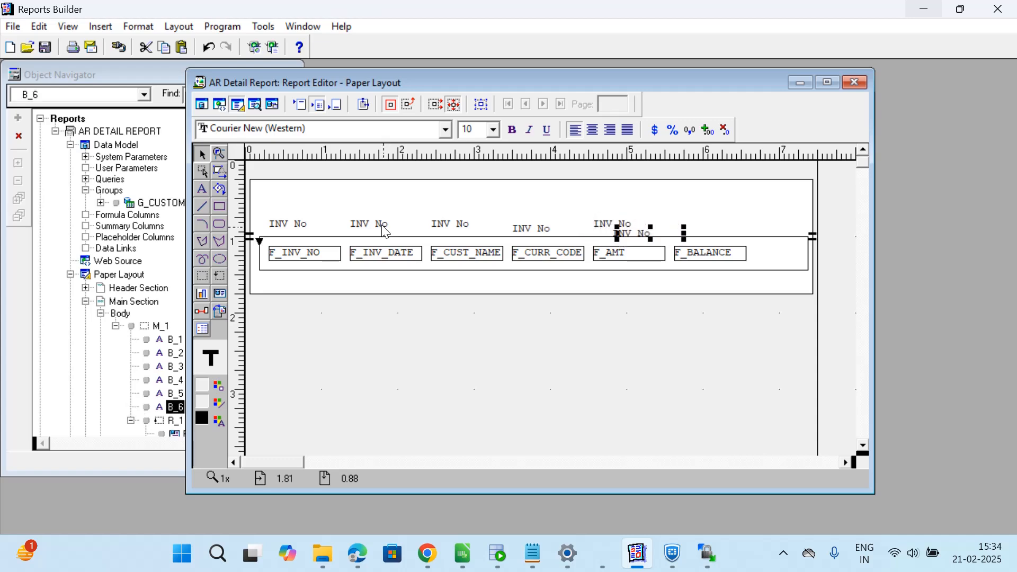
pyautogui.press('Right')
pyautogui.press('Right')
pyautogui.press('Right')
pyautogui.press('Right')
pyautogui.press('Right')
pyautogui.press('Right')
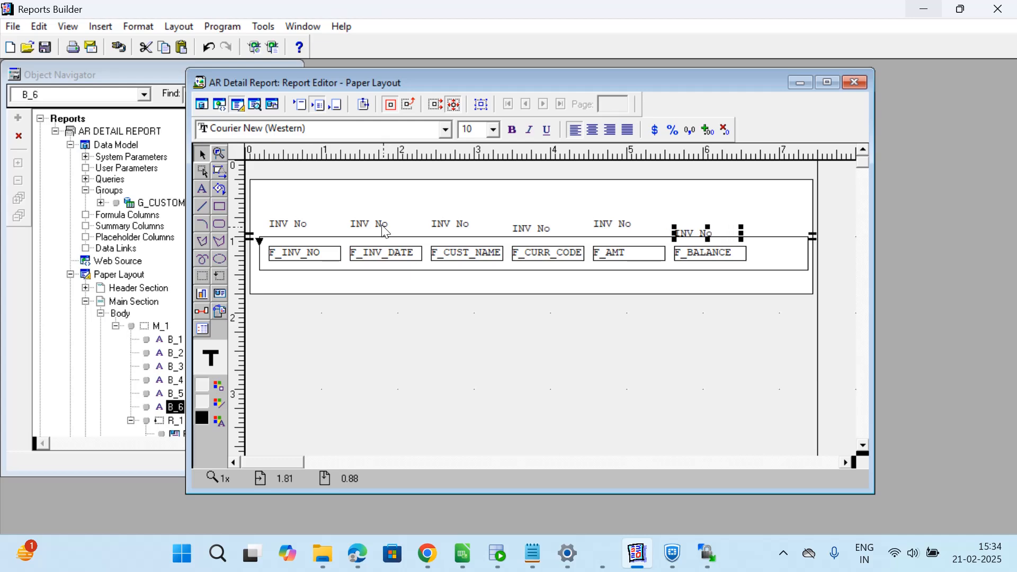
pyautogui.press('Up')
pyautogui.press('Up')
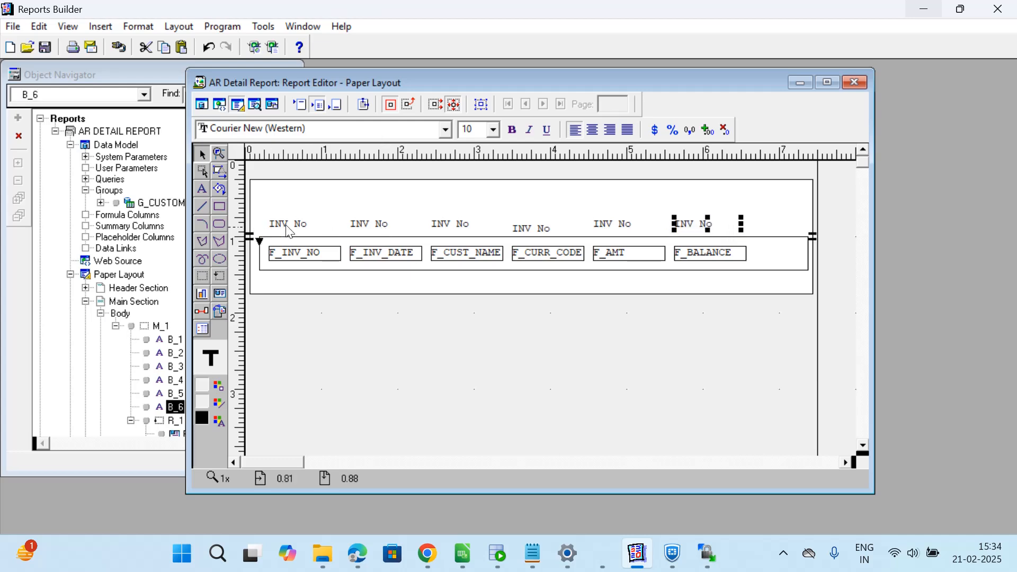
pyautogui.click(511, 233)
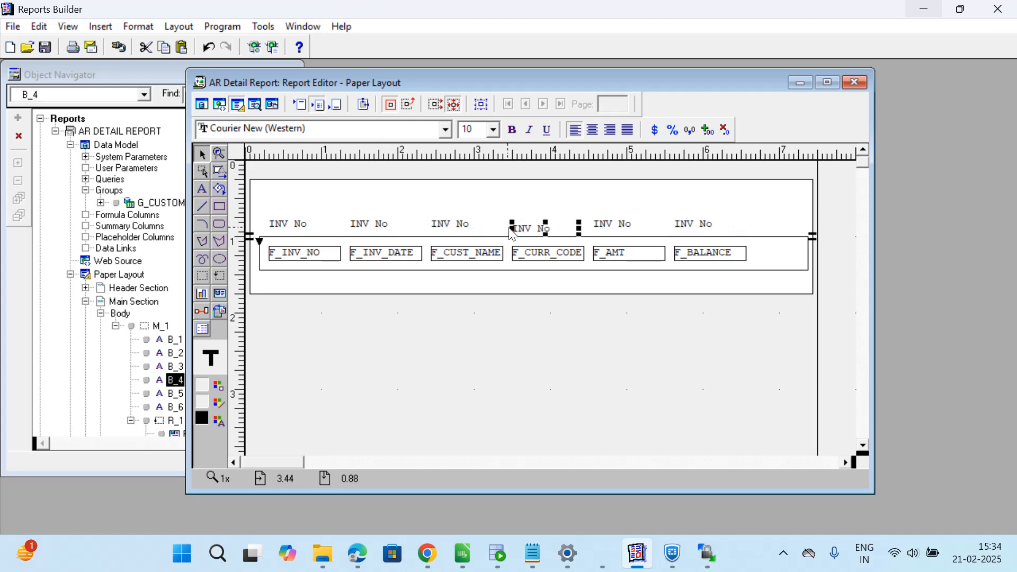
pyautogui.press('Up')
pyautogui.click(385, 229)
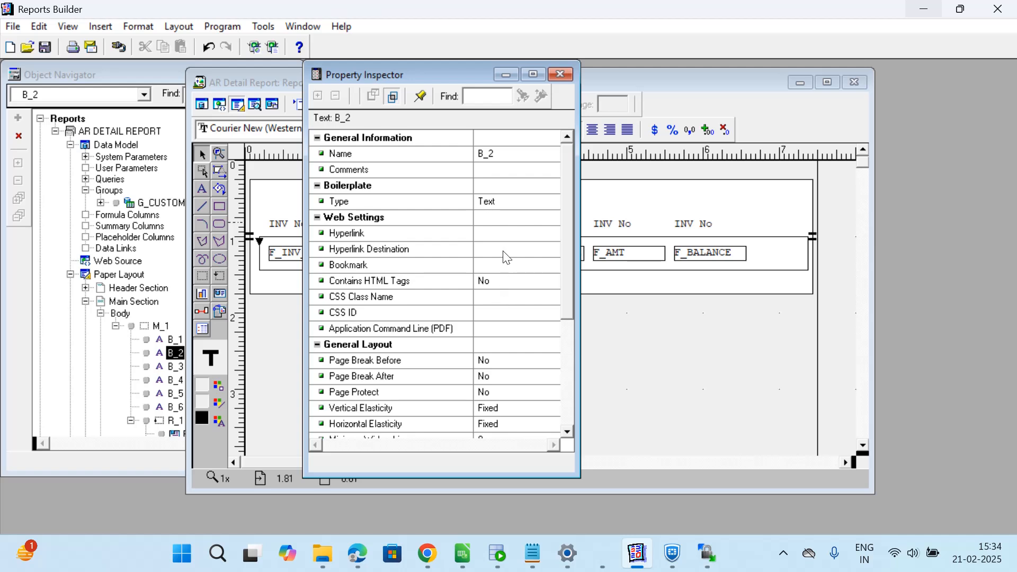
pyautogui.click(515, 154)
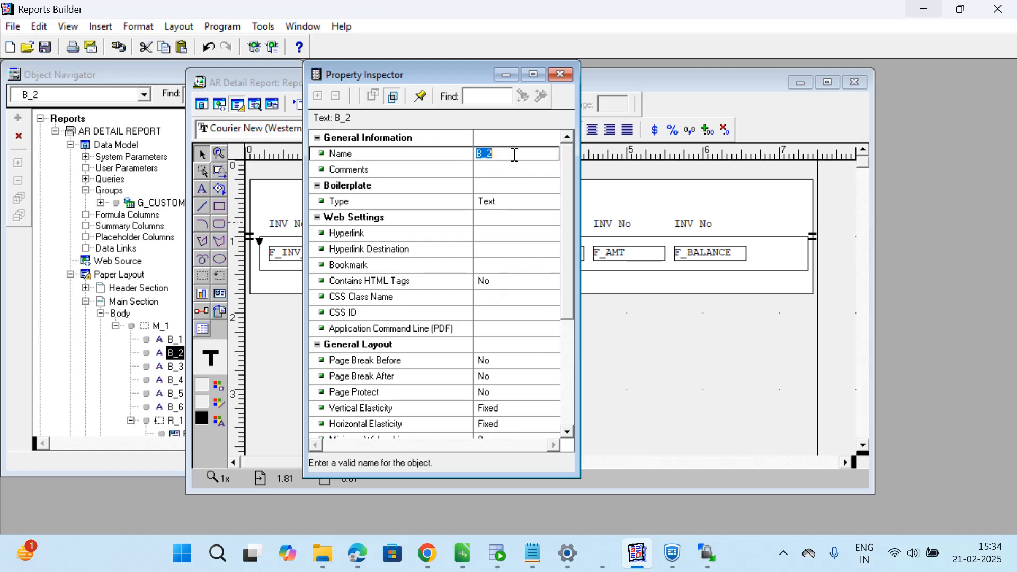
pyautogui.click(561, 75)
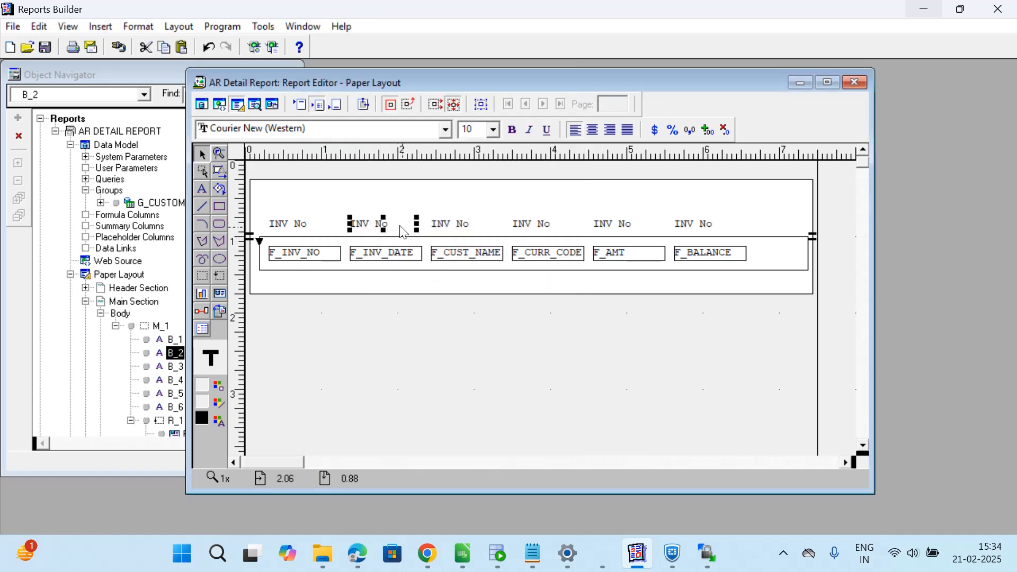
# Change the heading text above the F_INV_DATE field to "INV Date".
pyautogui.doubleClick(396, 226)
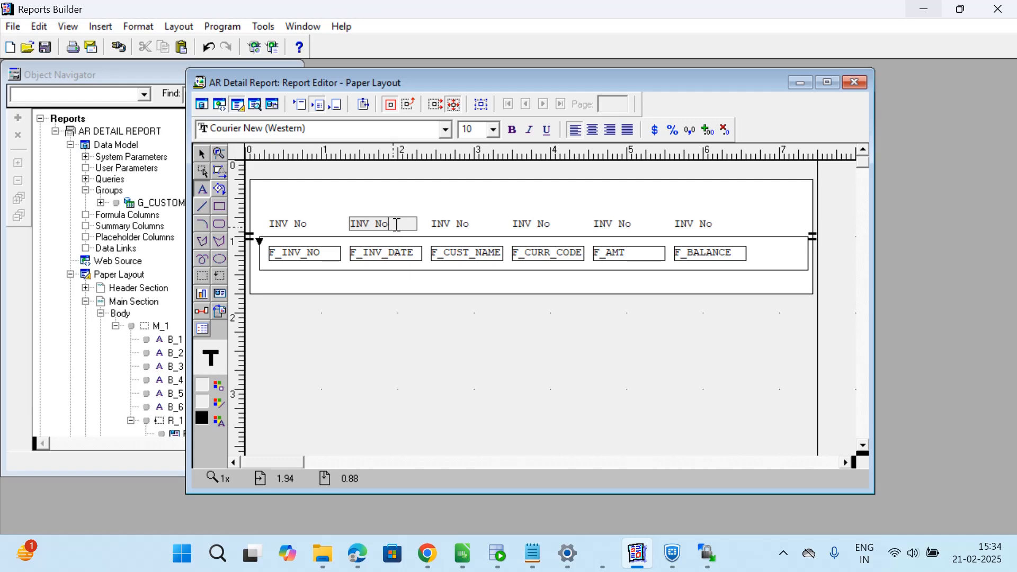
pyautogui.write('Date')
pyautogui.press('Escape')
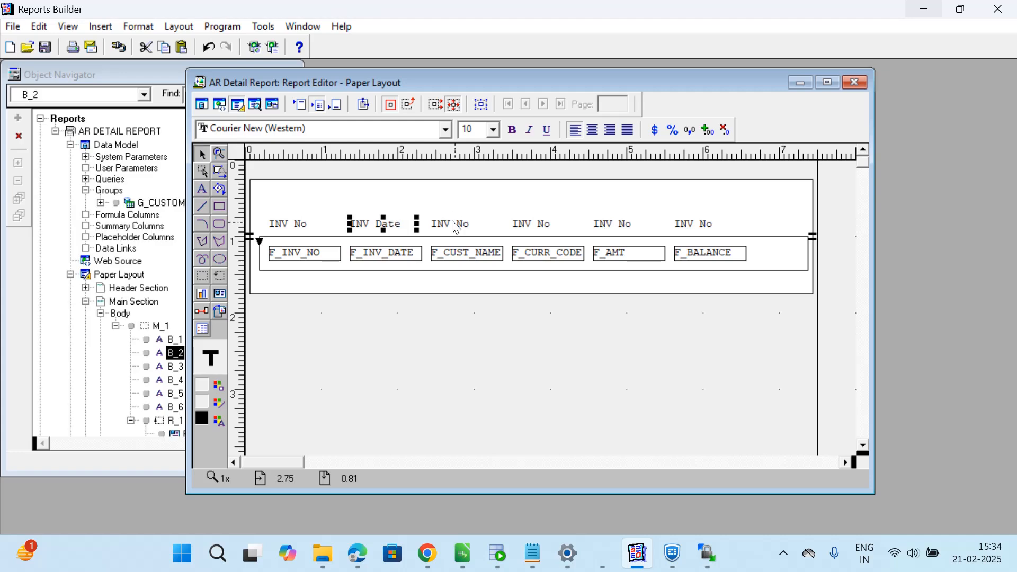
# Replace the heading text above the F_CUST_NAME field with "Cust Name".
pyautogui.doubleClick(455, 225)
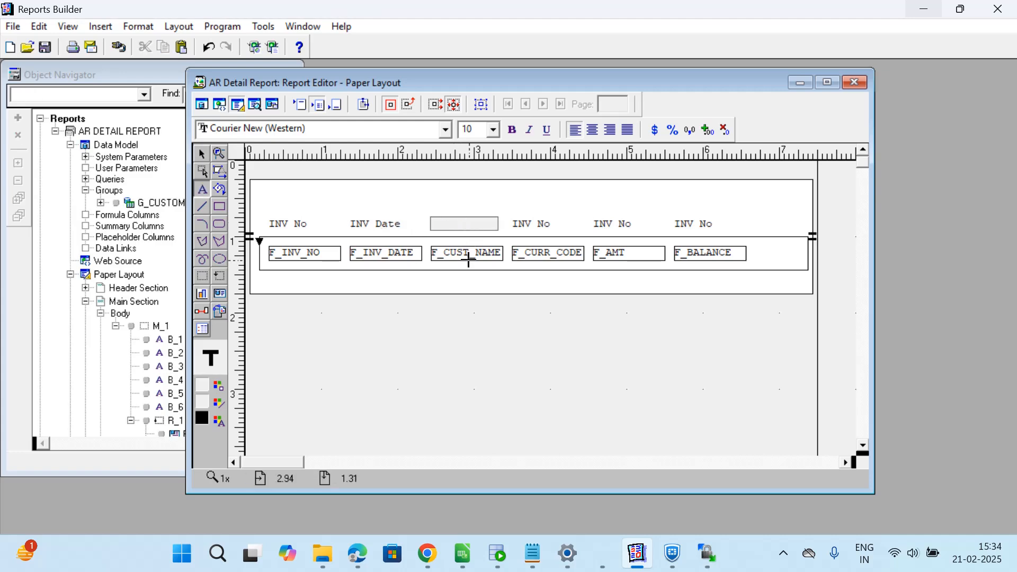
pyautogui.write('Cou')
pyautogui.press('BackSpace')
pyautogui.write('s')
pyautogui.press('BackSpace')
pyautogui.write('ust Name')
pyautogui.click(540, 229)
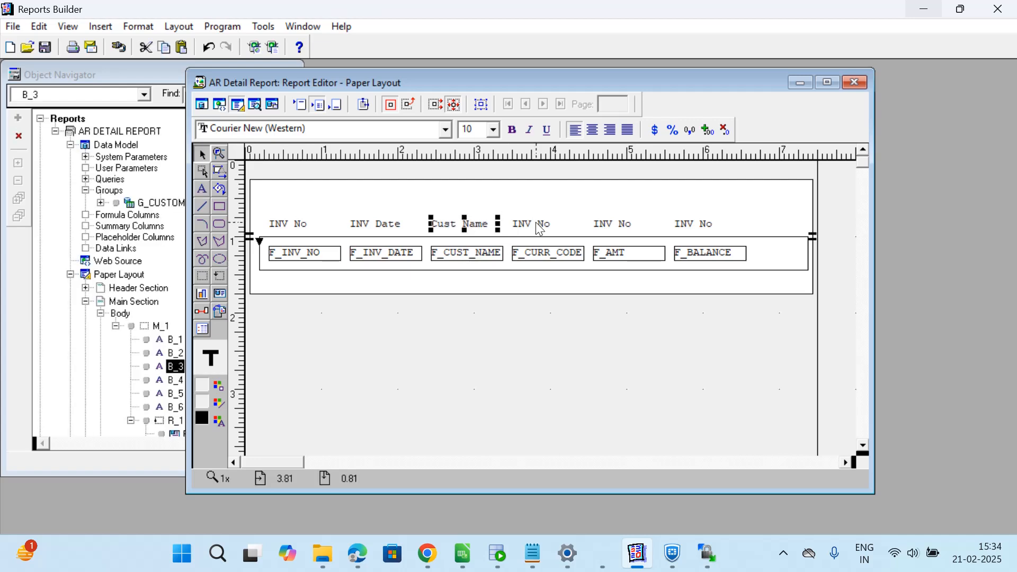
# Replace the heading text above the F_CURR_CODE field with "Currency".
pyautogui.click(536, 223)
pyautogui.click(538, 224)
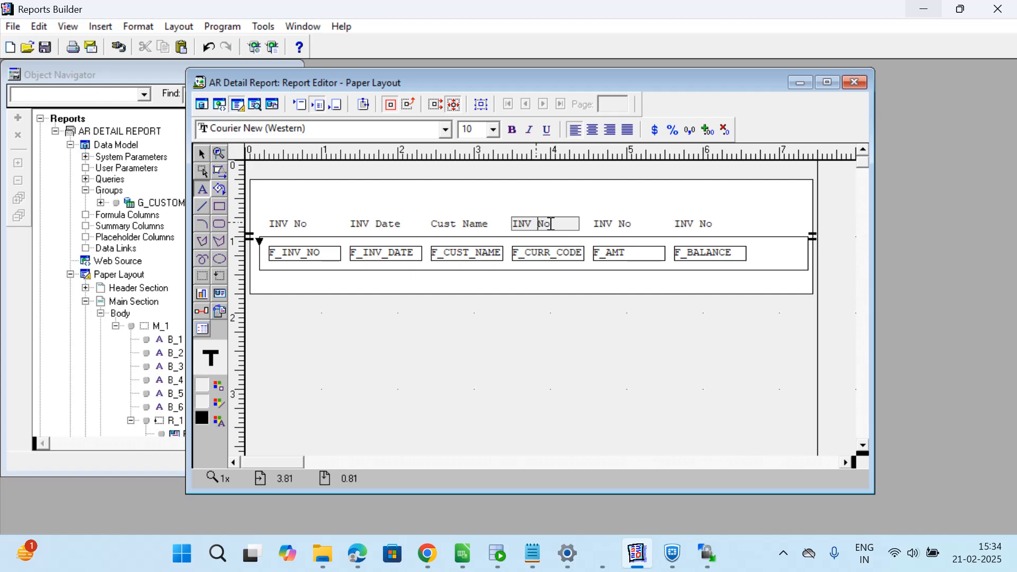
pyautogui.moveTo(544, 224); pyautogui.dragTo(513, 224)
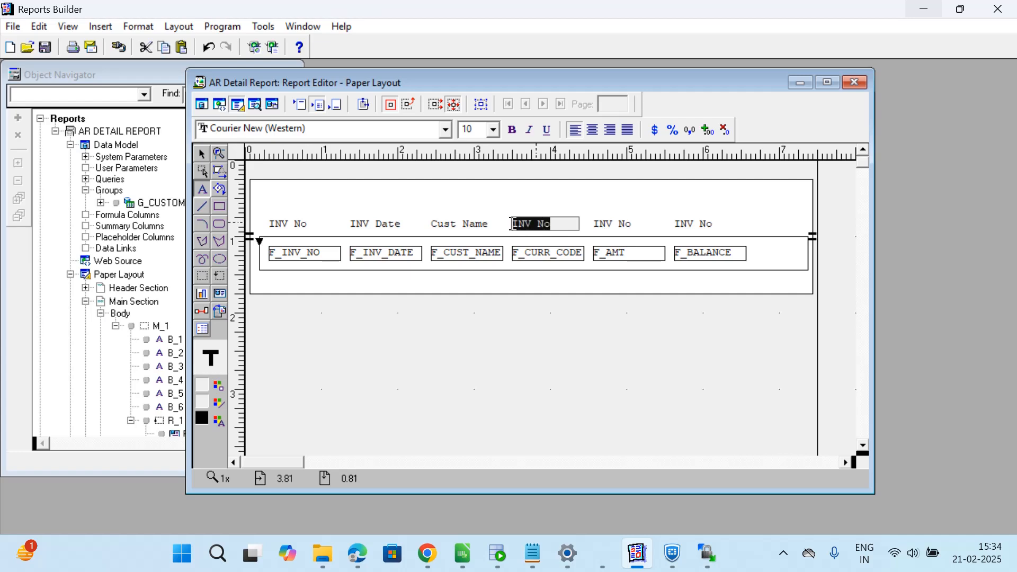
pyautogui.write('Cu')
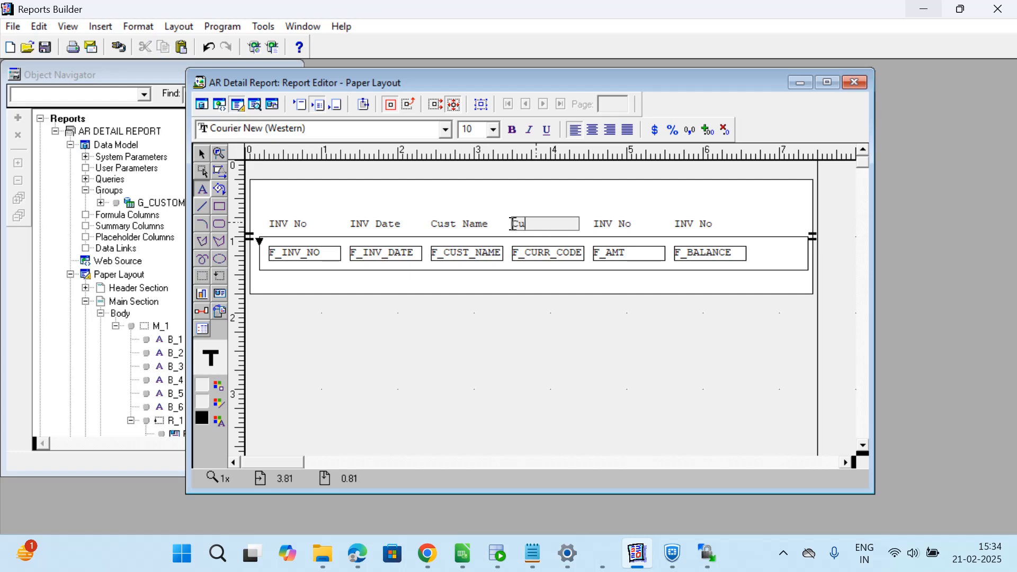
pyautogui.write('rr')
pyautogui.press('BackSpace')
pyautogui.click(615, 225)
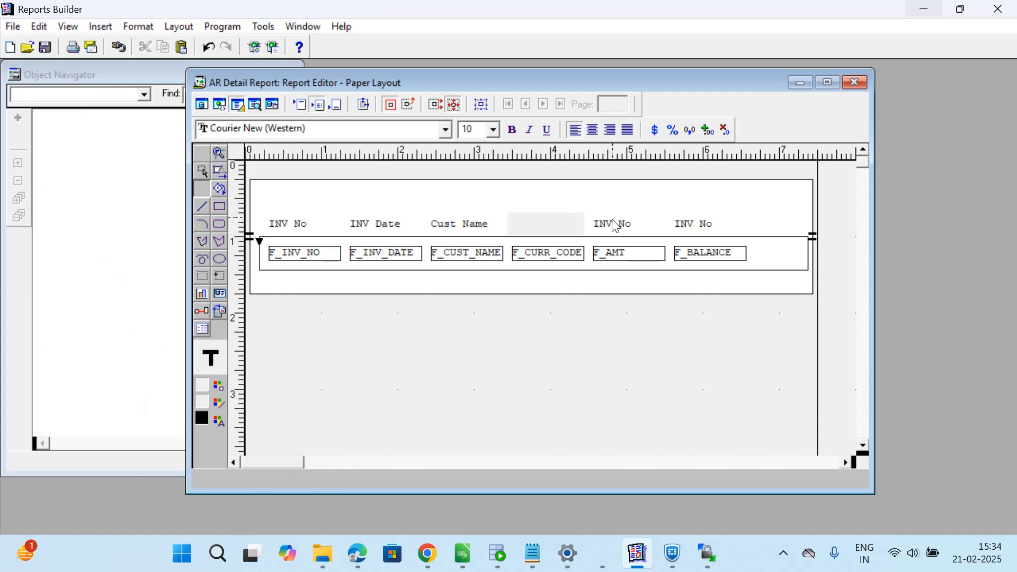
# Replace the heading text above the F_AMT field with "Amount".
pyautogui.click(622, 227)
pyautogui.click(622, 227)
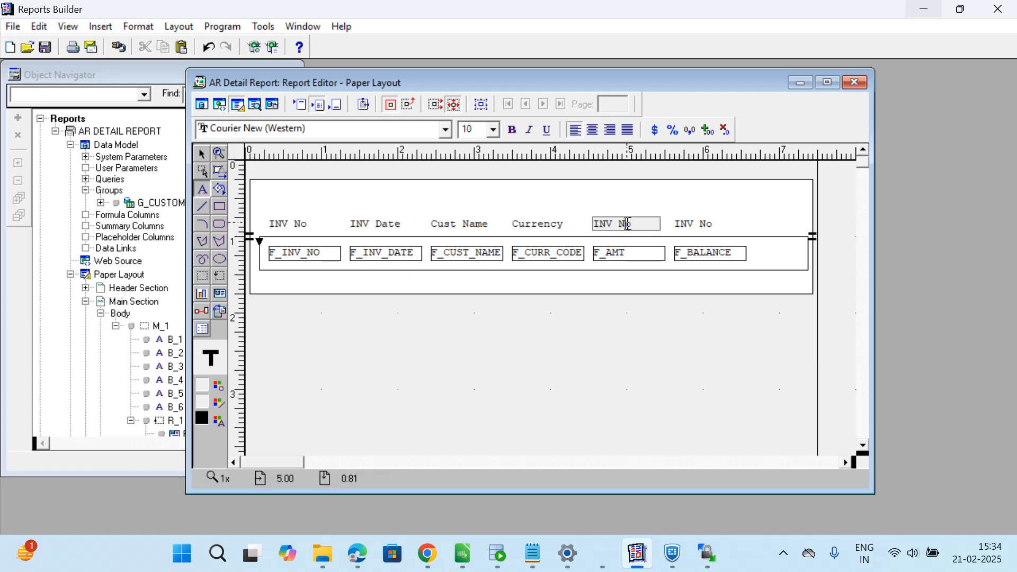
pyautogui.moveTo(635, 223); pyautogui.dragTo(596, 225)
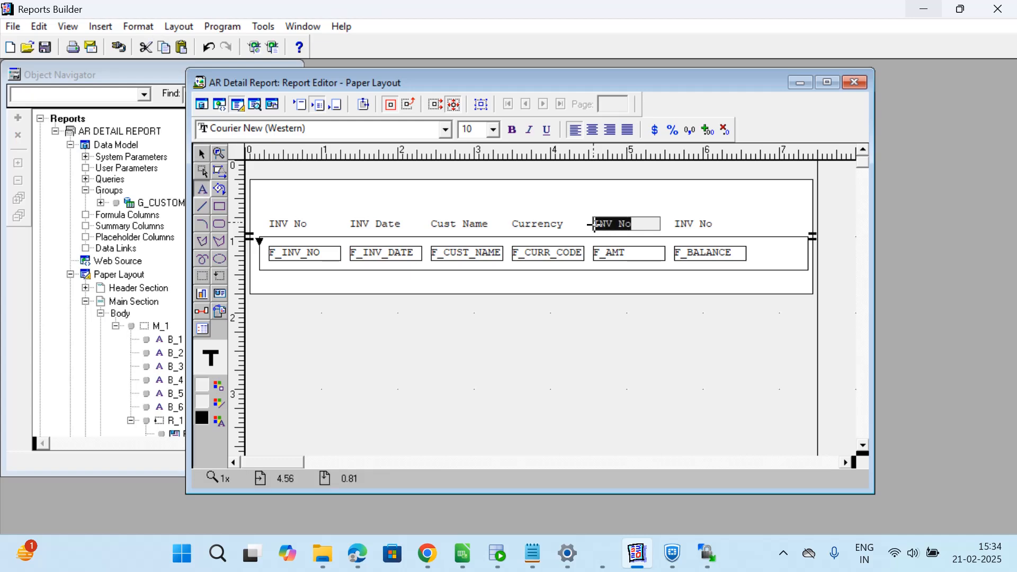
pyautogui.press('BackSpace')
pyautogui.write('Amount')
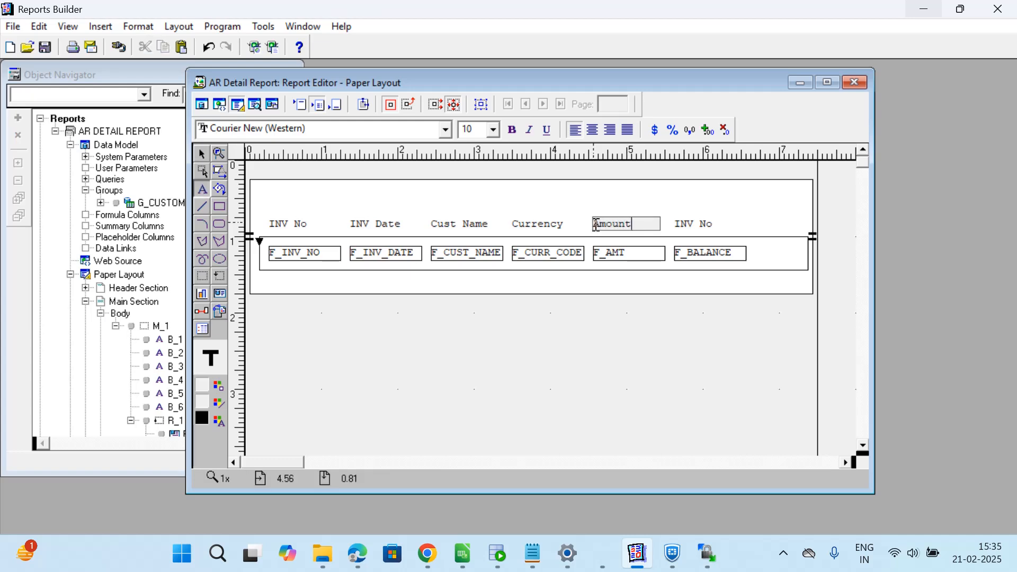
# Replace the heading text above the F_BALANCE field with "Balance Amt".
pyautogui.click(704, 230)
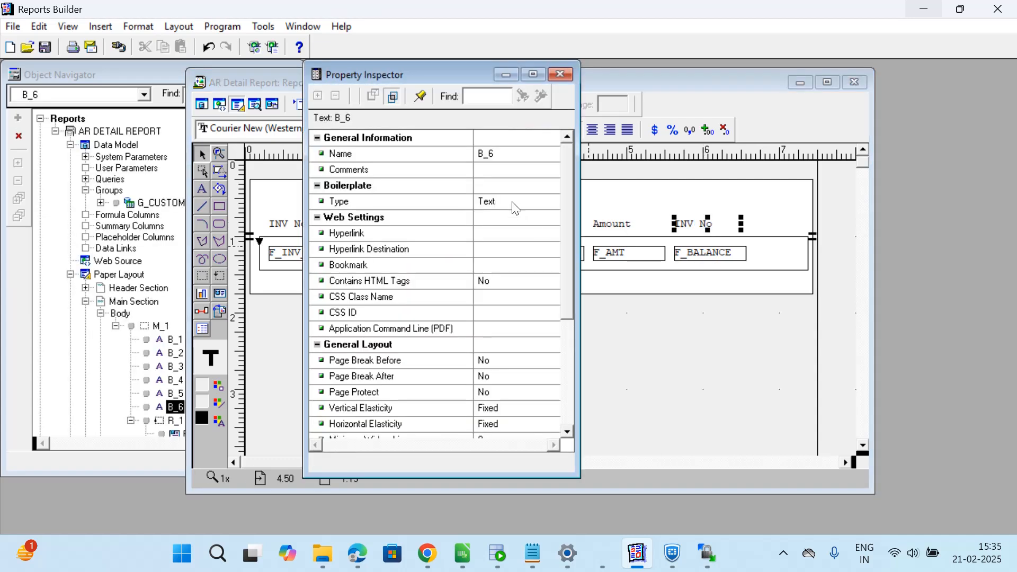
pyautogui.click(561, 74)
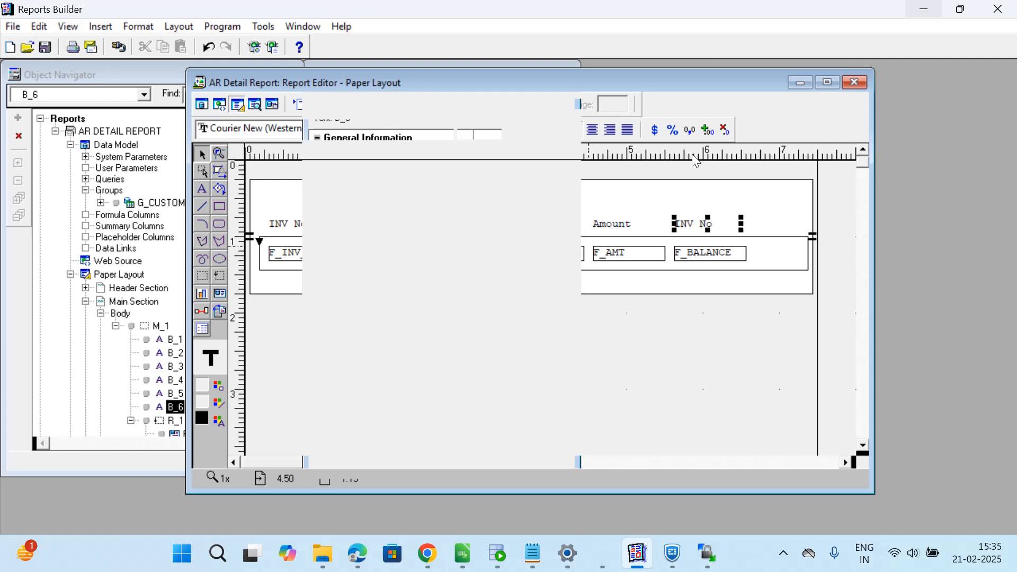
pyautogui.click(708, 228)
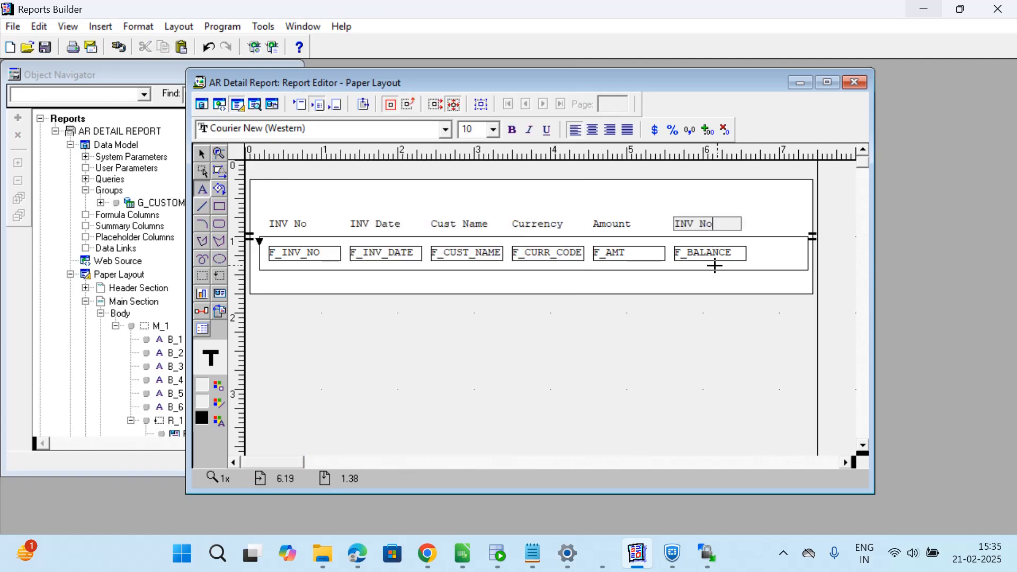
pyautogui.press('BackSpace')
pyautogui.press('BackSpace')
pyautogui.press('BackSpace')
pyautogui.press('BackSpace')
pyautogui.press('BackSpace')
pyautogui.press('BackSpace')
pyautogui.write('Balance Amt')
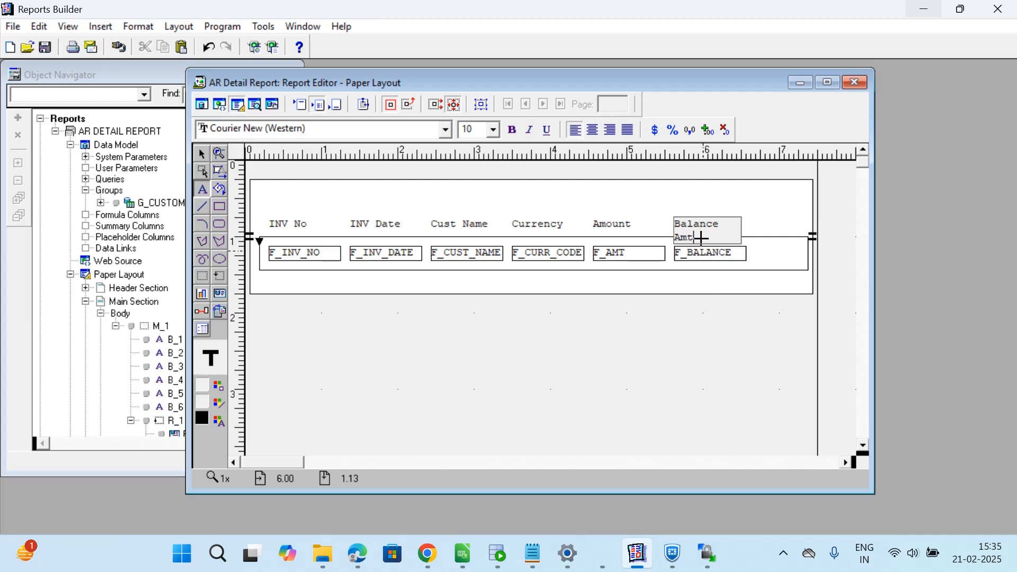
# Finish the "Balance Amt" heading and widen its text box so both words fit on one line.
pyautogui.click(696, 302)
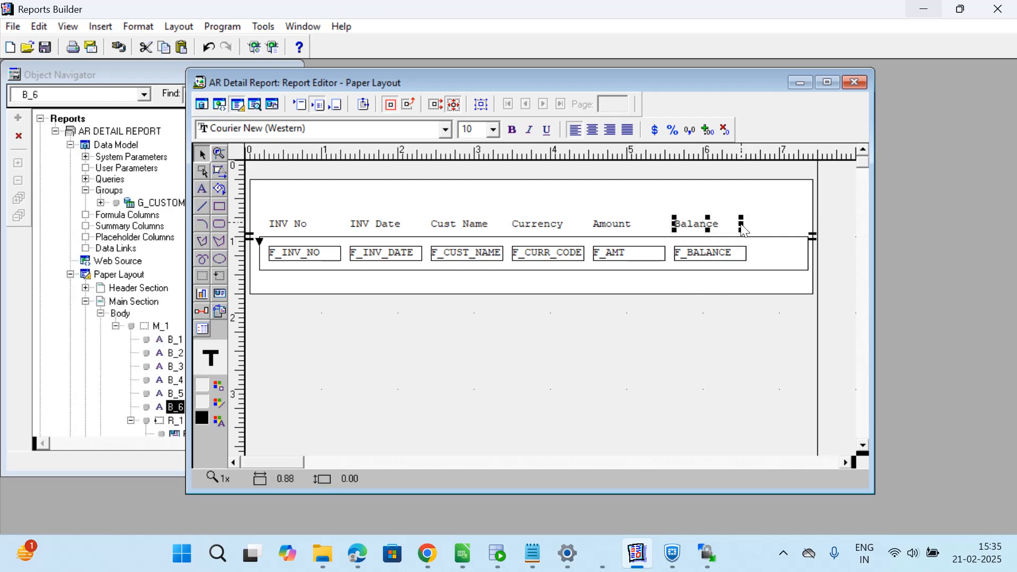
pyautogui.moveTo(741, 223); pyautogui.dragTo(761, 223)
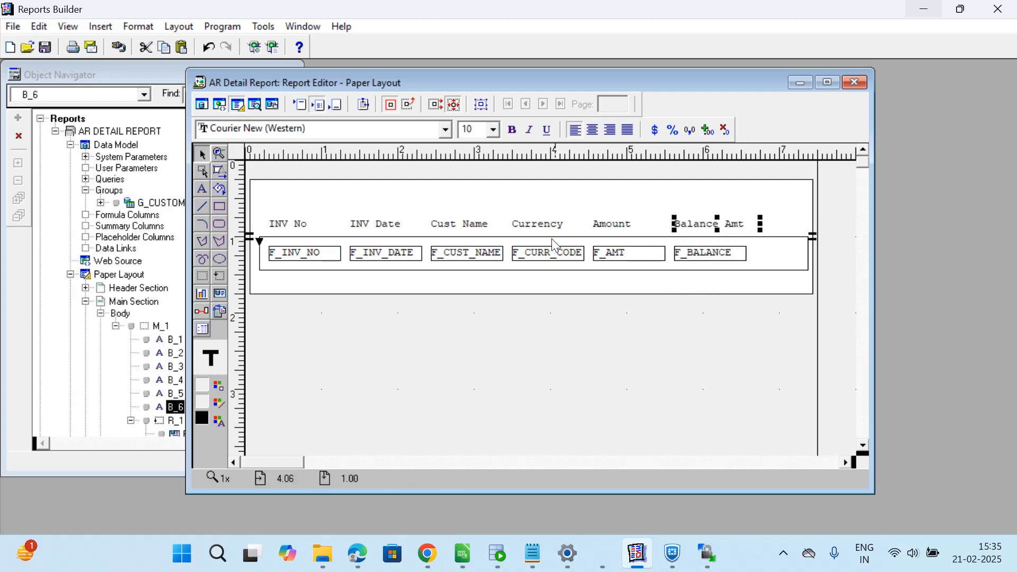
pyautogui.click(470, 229)
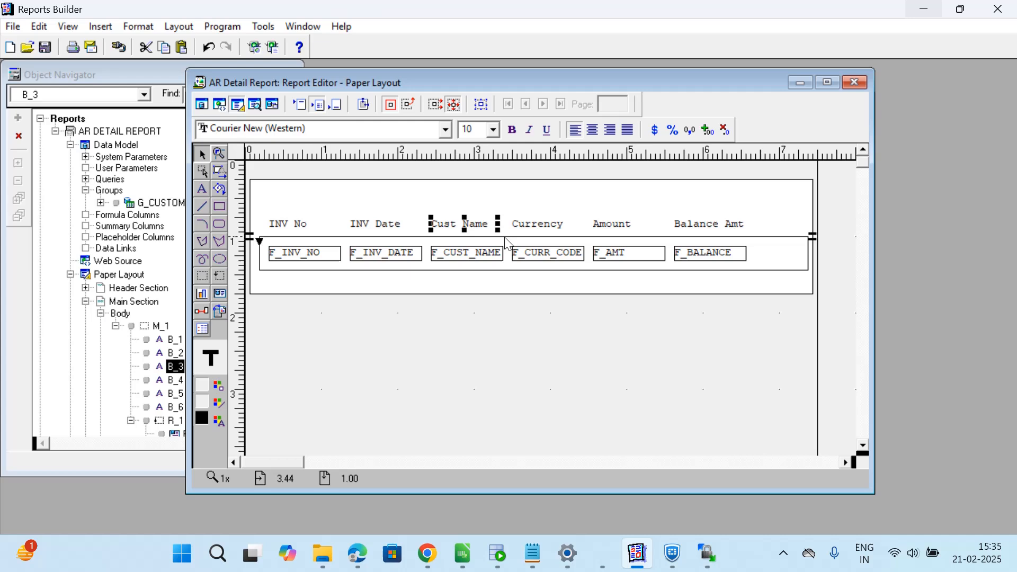
pyautogui.click(553, 226)
pyautogui.click(562, 254)
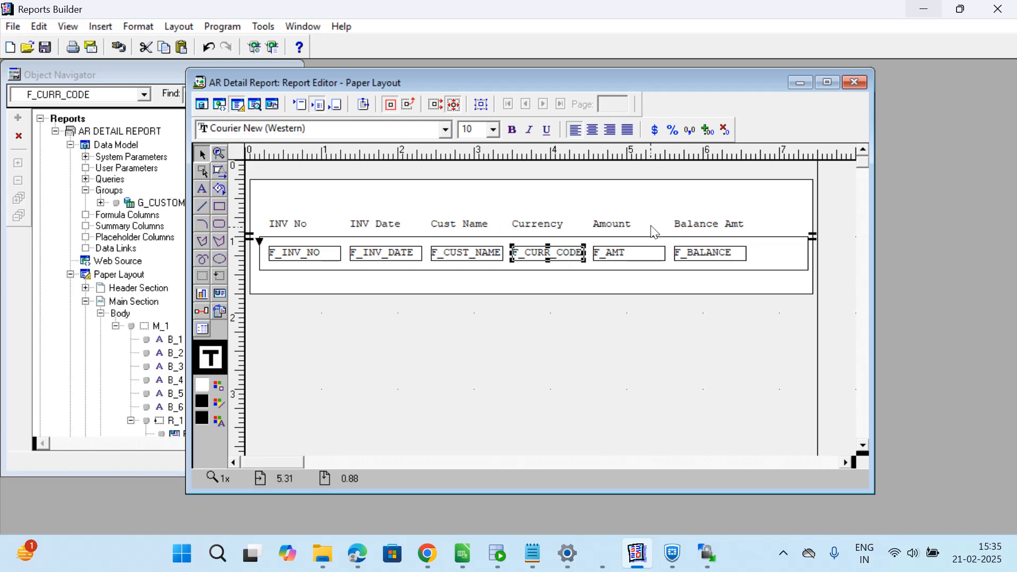
# Shift the "Balance Amt" heading to the right to free space for the neighbouring columns.
pyautogui.click(714, 226)
pyautogui.press('Right')
pyautogui.press('Right')
pyautogui.press('Right')
pyautogui.press('Right')
pyautogui.press('Right')
pyautogui.press('Right')
pyautogui.press('Right')
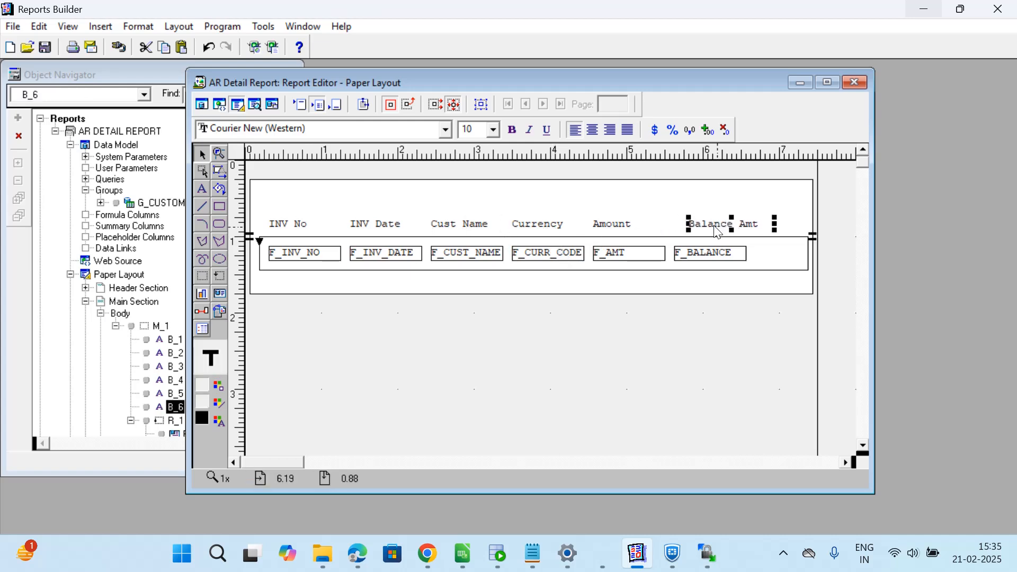
pyautogui.press('Right')
pyautogui.press('Right')
# Shift the F_BALANCE field right so it sits beneath the "Balance Amt" heading.
pyautogui.click(732, 258)
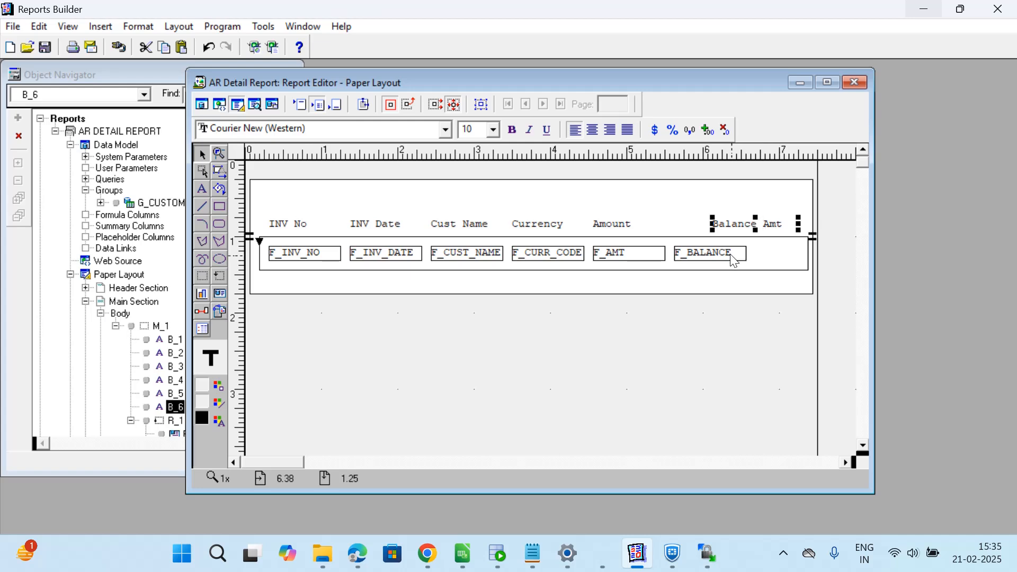
pyautogui.press('Right')
pyautogui.press('Right')
pyautogui.press('Right')
pyautogui.press('Right')
pyautogui.press('Right')
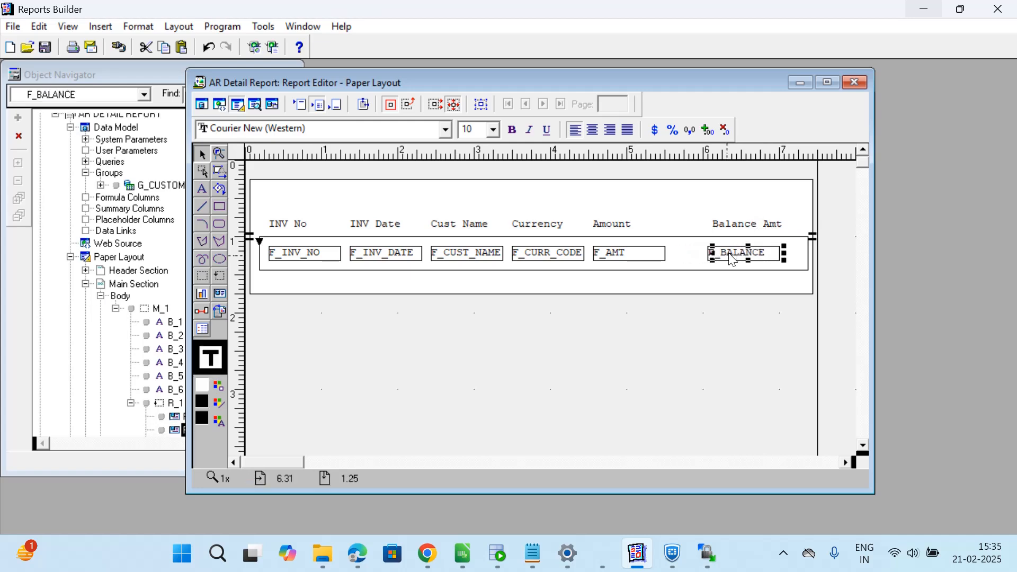
# Shift the "Amount" heading right until it sits just before the "Balance Amt" heading.
pyautogui.click(623, 227)
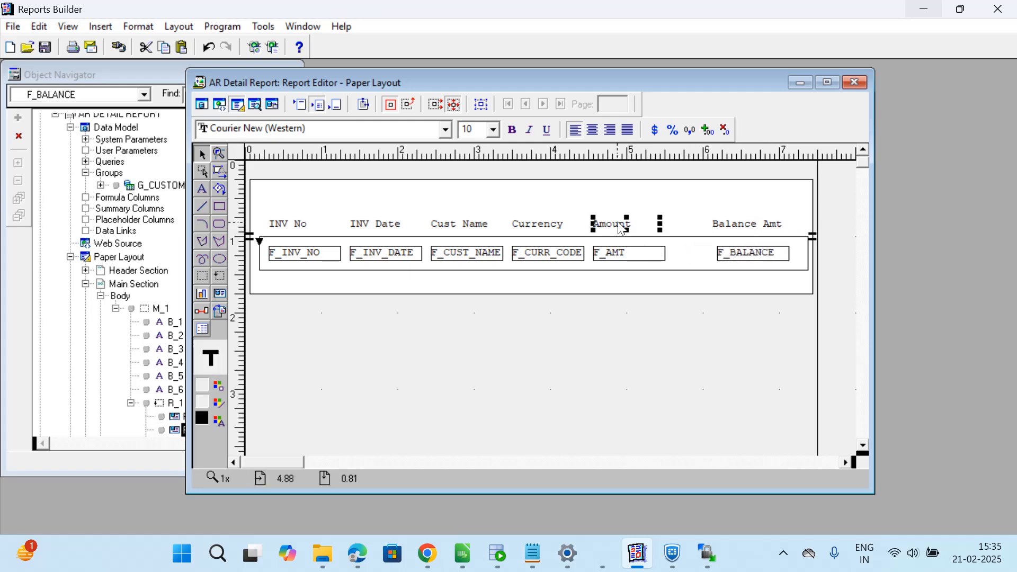
pyautogui.press('Right')
pyautogui.press('Right')
pyautogui.press('Right')
pyautogui.press('Right')
pyautogui.press('Right')
pyautogui.press('Right')
pyautogui.press('Right')
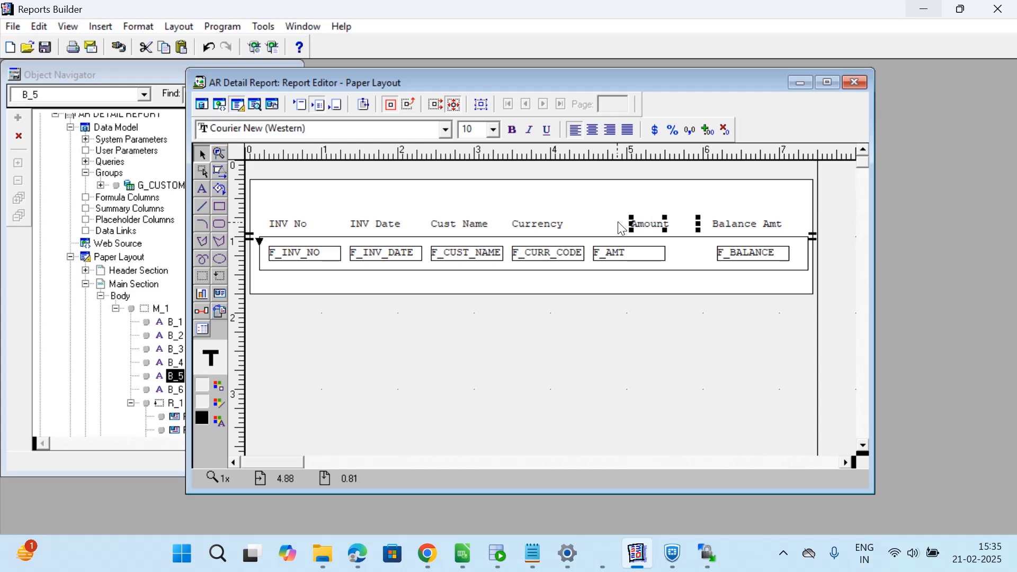
# Shift the F_AMT field right until its left edge aligns with the "Amount" heading.
pyautogui.click(635, 256)
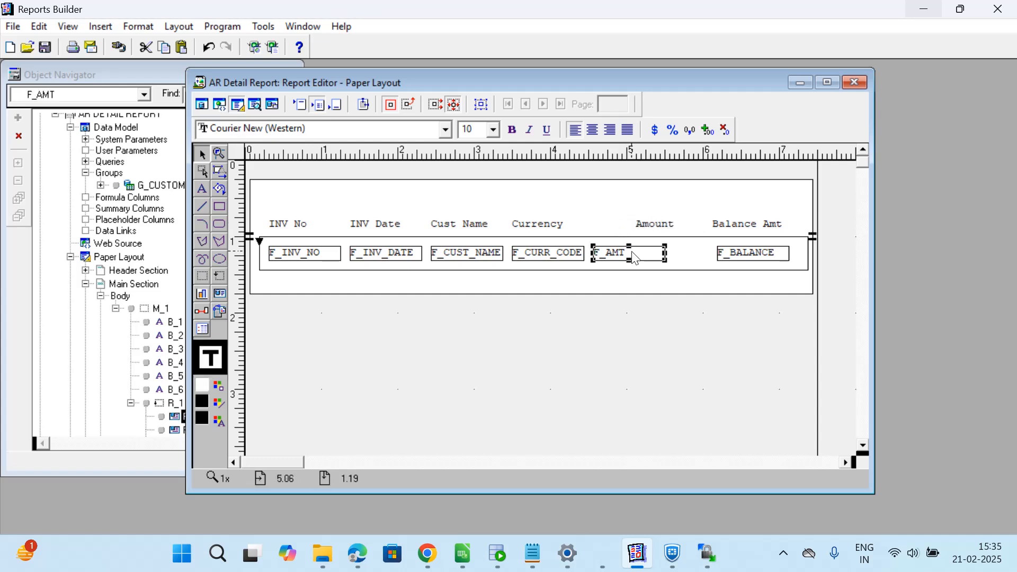
pyautogui.press('Right')
pyautogui.press('Right')
pyautogui.press('Right')
pyautogui.press('Right')
pyautogui.press('Right')
pyautogui.press('Right')
pyautogui.press('Right')
pyautogui.press('Right')
pyautogui.press('Right')
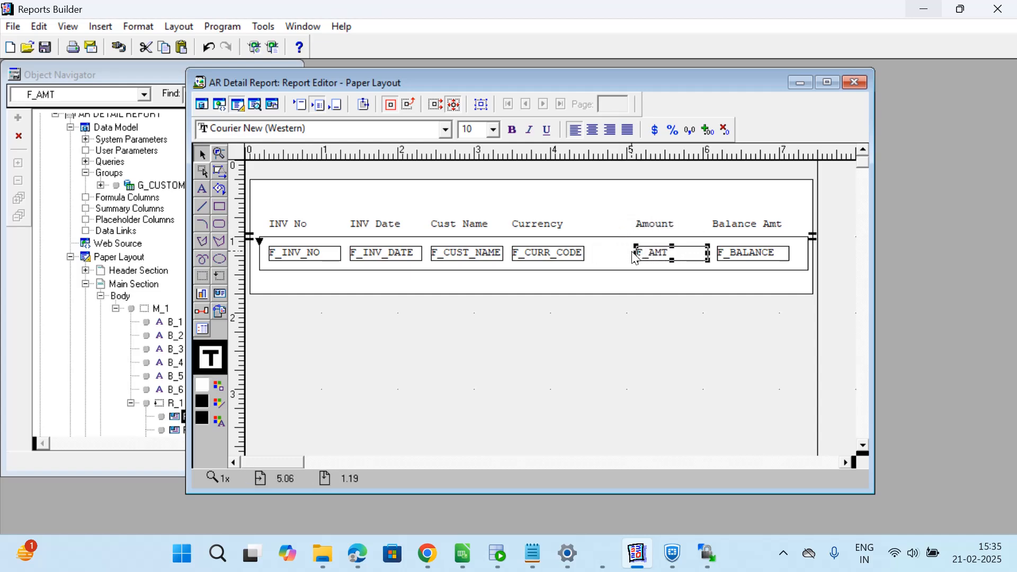
# Shift the "Currency" heading right, leaving a gap after the "Cust Name" column.
pyautogui.click(547, 228)
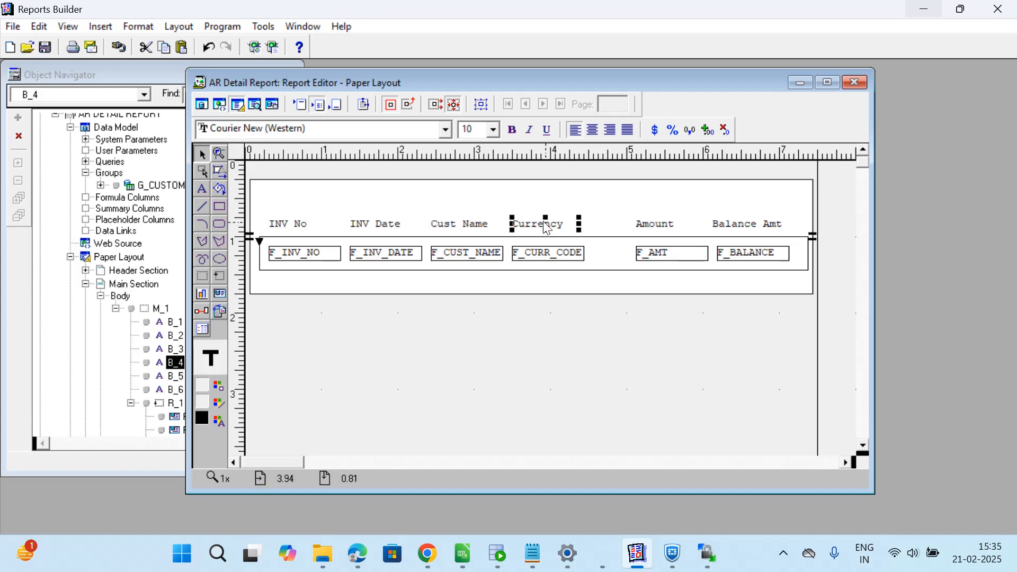
pyautogui.press('Right')
pyautogui.press('Right')
pyautogui.press('Right')
pyautogui.press('Right')
pyautogui.press('Right')
pyautogui.press('Right')
pyautogui.press('Right')
pyautogui.press('Right')
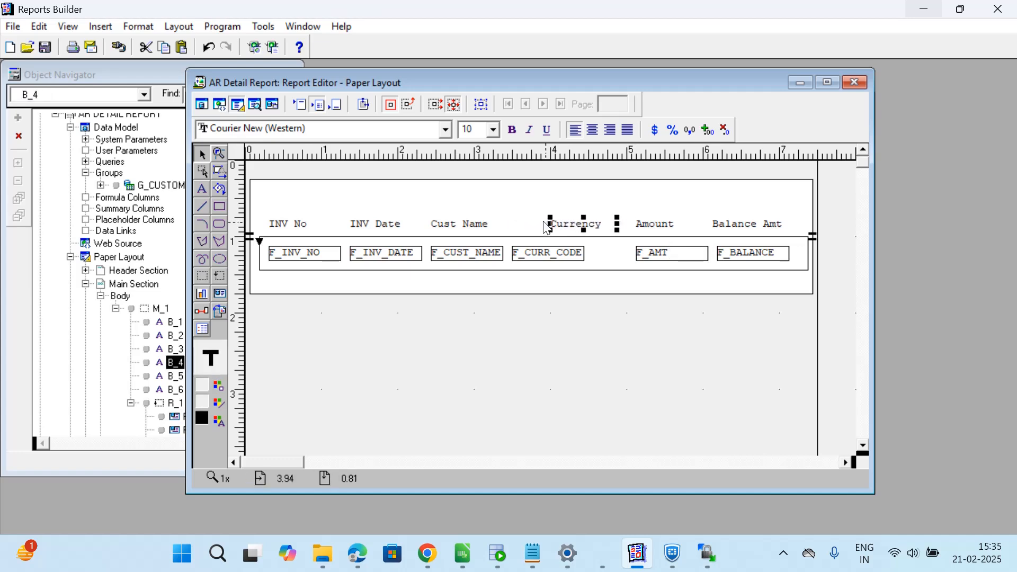
# Shift the F_CURR_CODE field right until its left edge aligns with the "Currency" heading.
pyautogui.click(553, 255)
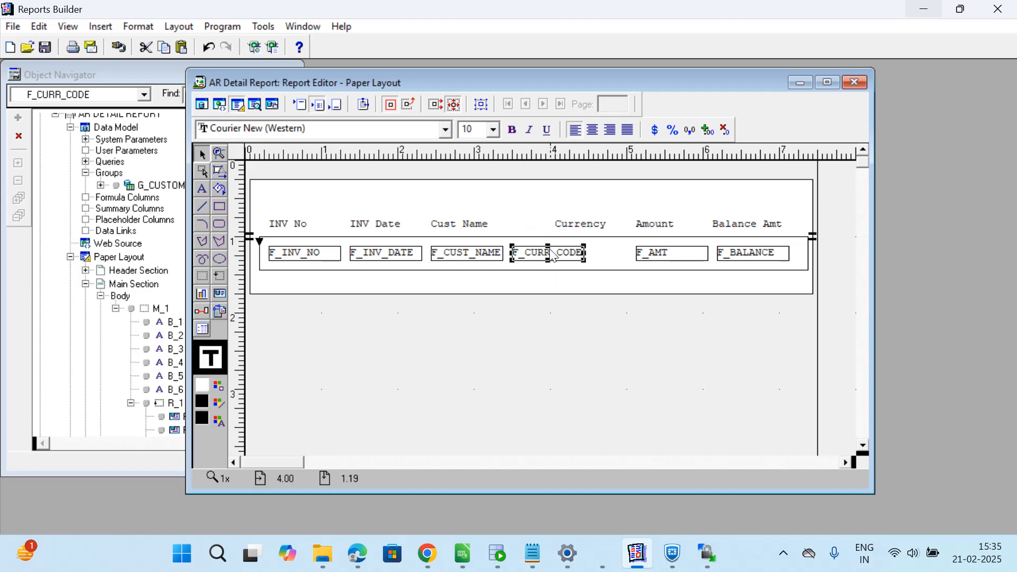
pyautogui.press('Right')
pyautogui.press('Right')
pyautogui.press('Right')
pyautogui.press('Right')
pyautogui.press('Right')
pyautogui.press('Right')
pyautogui.press('Right')
pyautogui.press('Right')
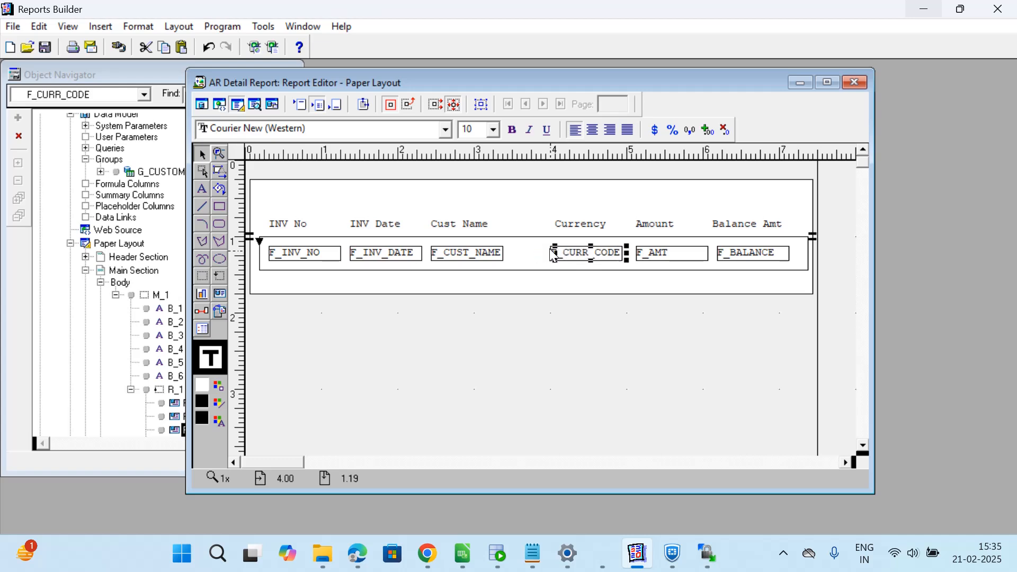
# Widen the F_CUST_NAME field to the right so it reaches the F_CURR_CODE field.
pyautogui.click(482, 226)
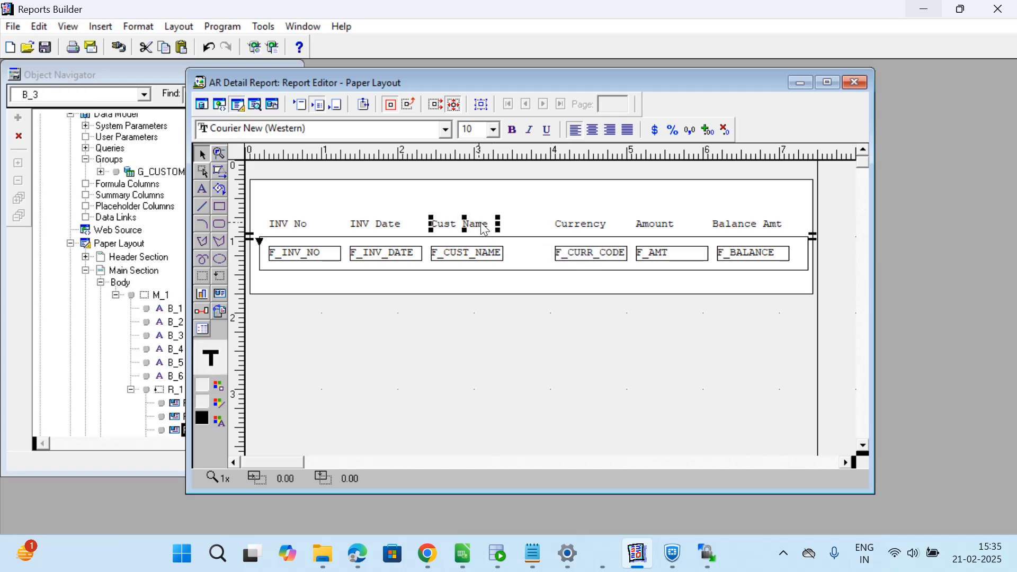
pyautogui.click(500, 256)
pyautogui.moveTo(507, 258); pyautogui.dragTo(552, 258)
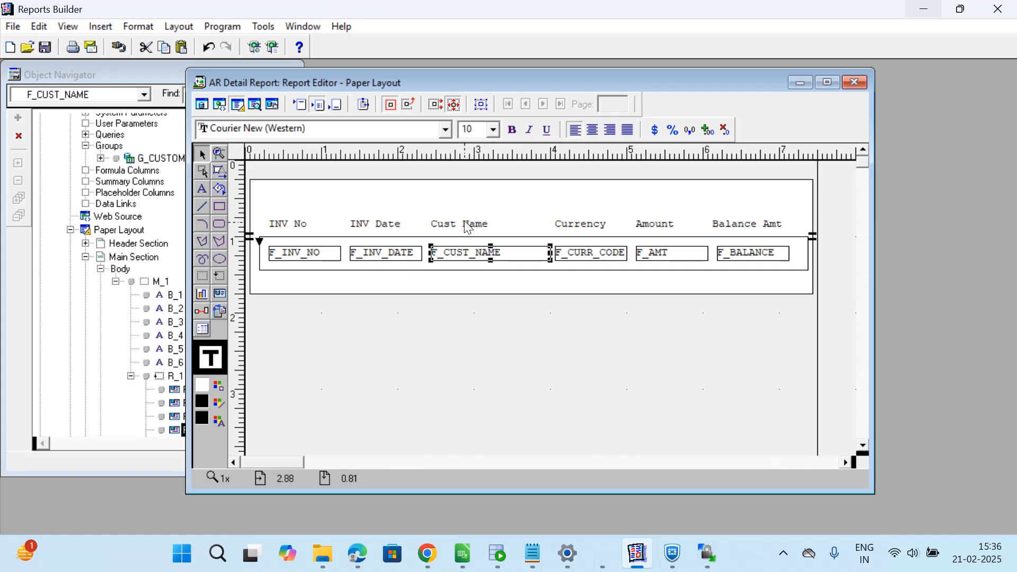
# Run the paper layout, check the column spacing and customer name width in the output, and close the preview.
pyautogui.click(857, 83)
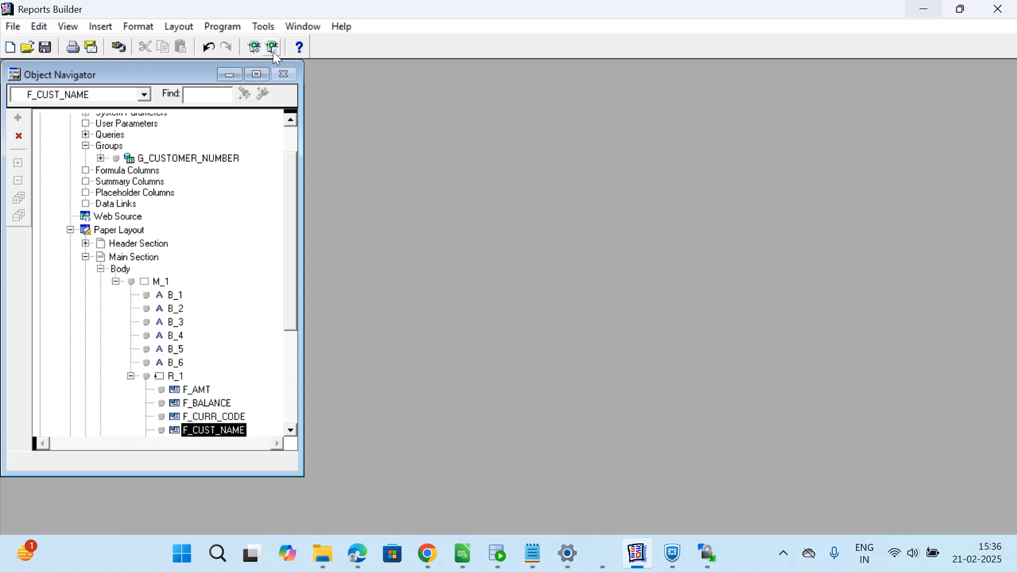
pyautogui.click(273, 52)
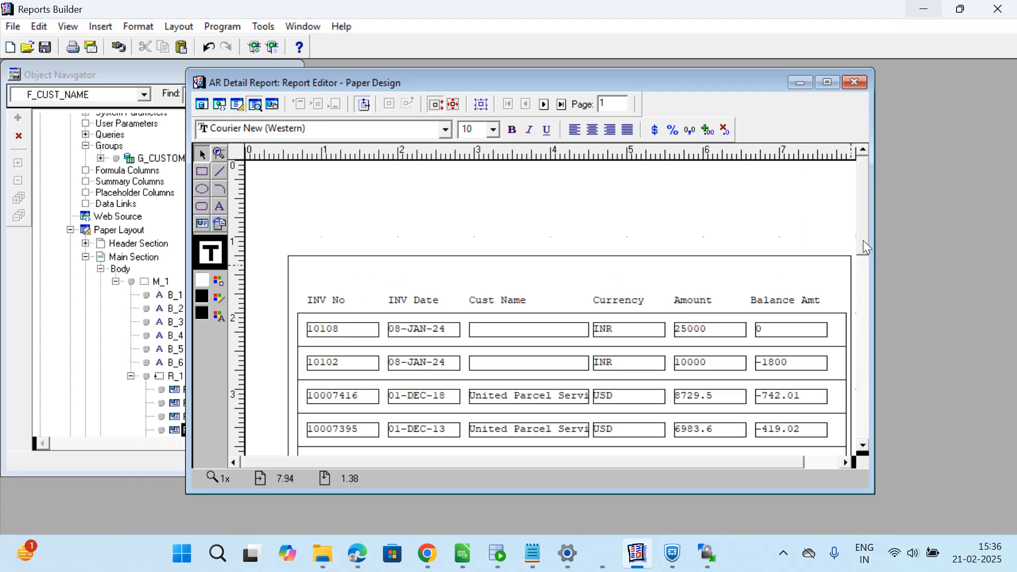
pyautogui.moveTo(863, 240)
pyautogui.mouseDown()
pyautogui.moveTo(869, 447)
pyautogui.moveTo(866, 258)
pyautogui.mouseUp()
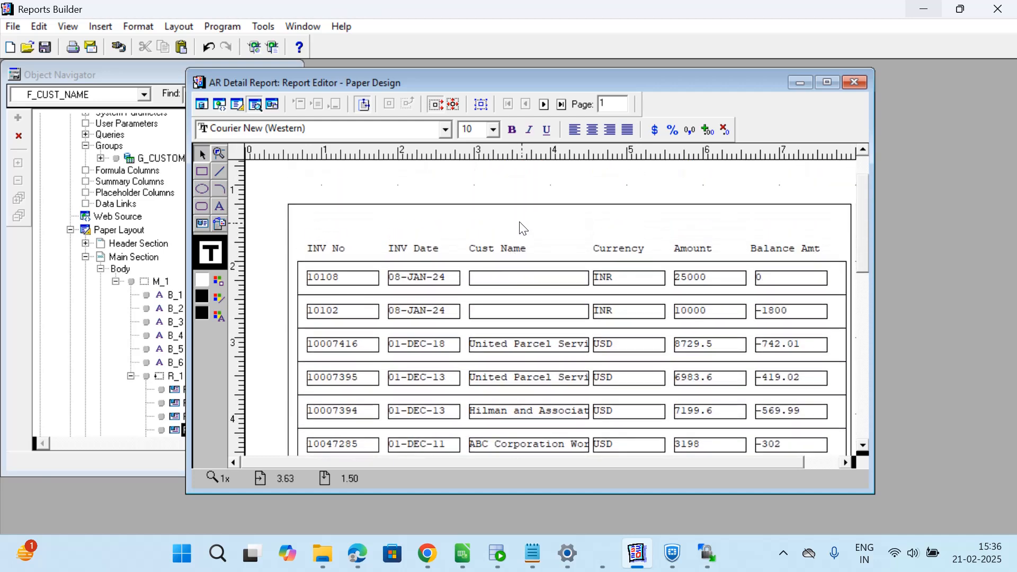
pyautogui.click(854, 83)
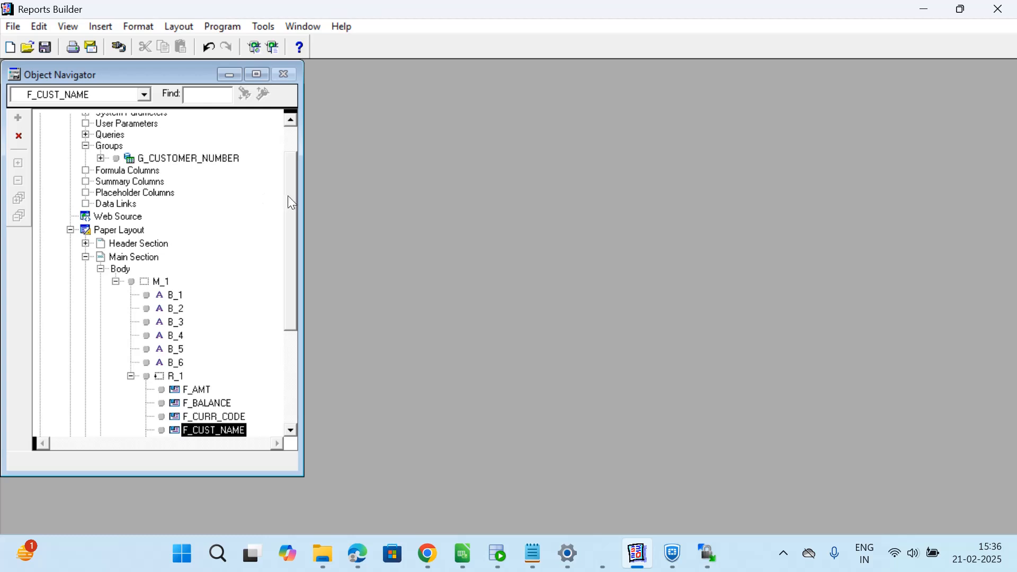
# Reopen the report's data model in the Report Editor and display its Paper Layout.
pyautogui.moveTo(292, 203); pyautogui.dragTo(294, 149)
pyautogui.doubleClick(84, 145)
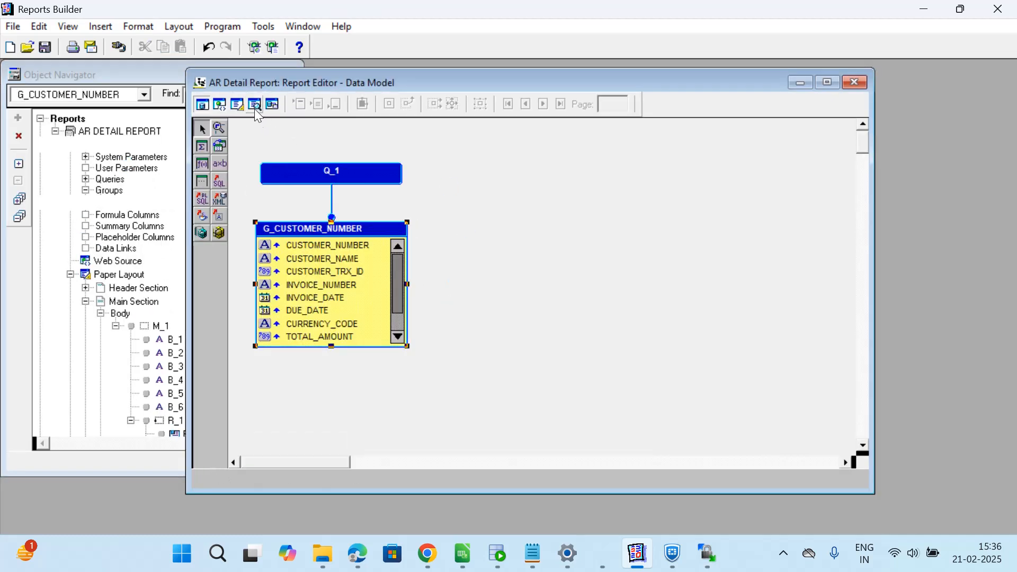
pyautogui.click(237, 103)
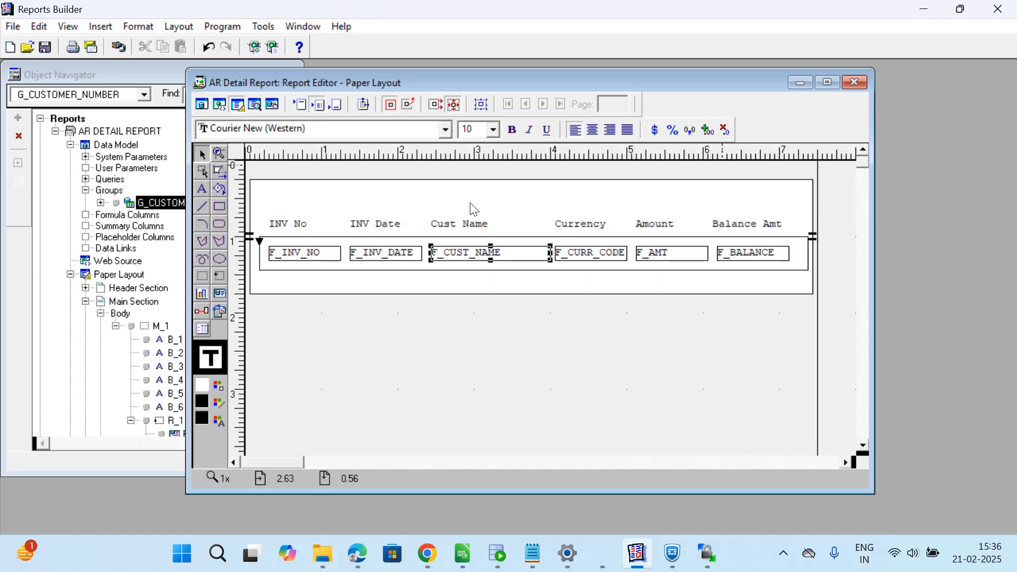
# Reduce the height of frame M_1 by lowering its top edge and raising its bottom edge closer to the contents.
pyautogui.click(507, 193)
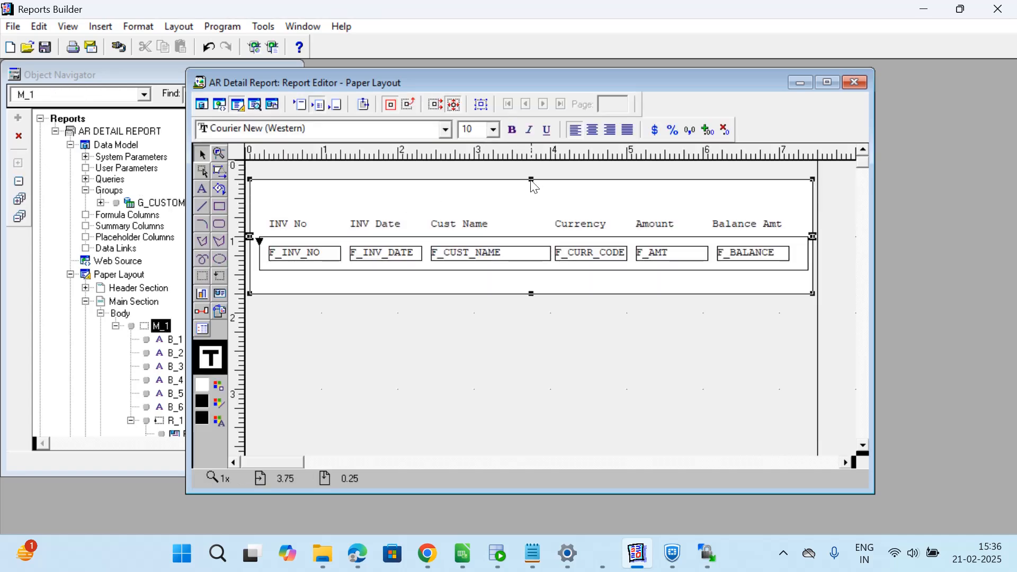
pyautogui.moveTo(531, 186); pyautogui.dragTo(535, 200)
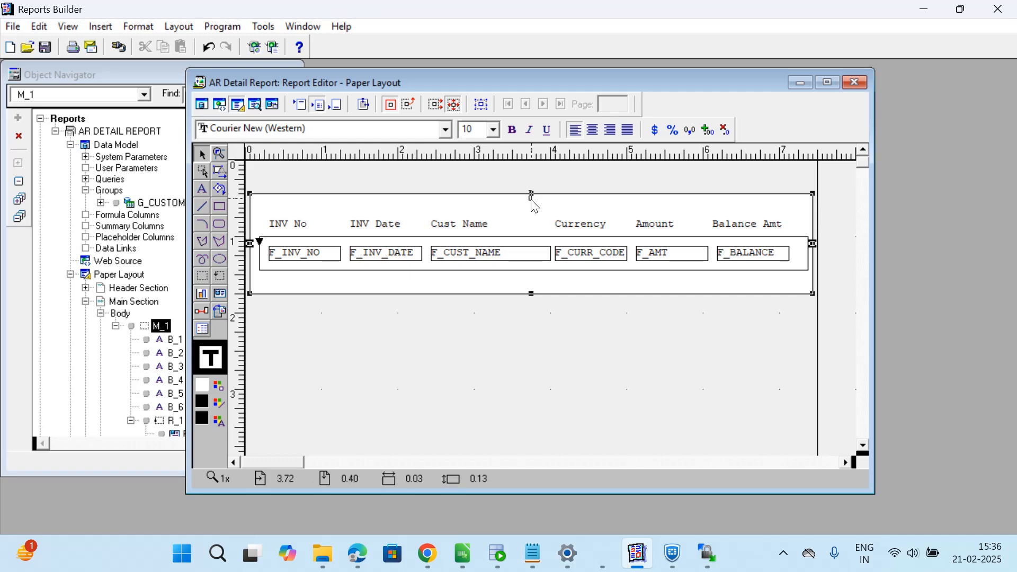
pyautogui.click(535, 200)
pyautogui.click(535, 200)
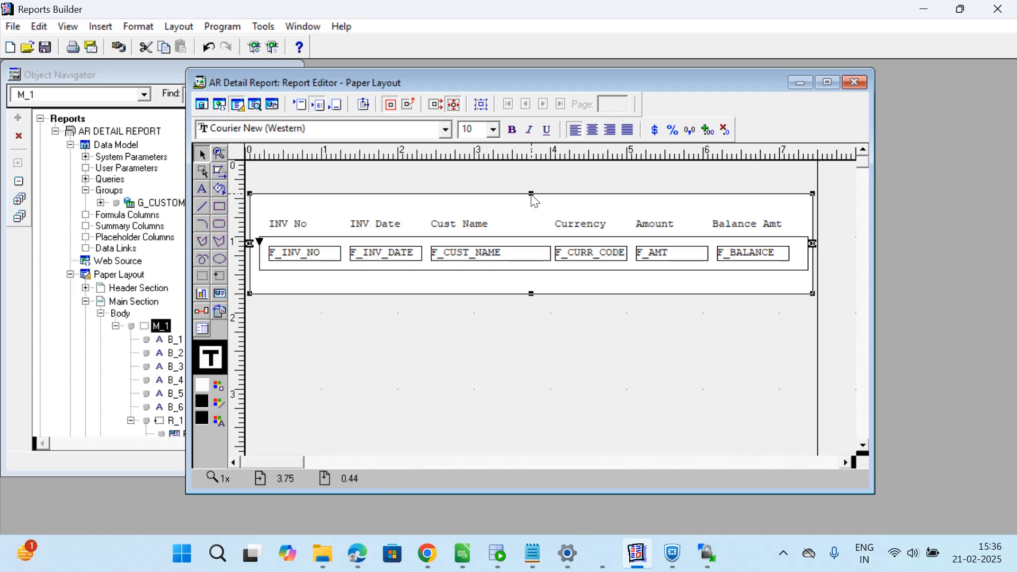
pyautogui.moveTo(535, 200); pyautogui.dragTo(535, 203)
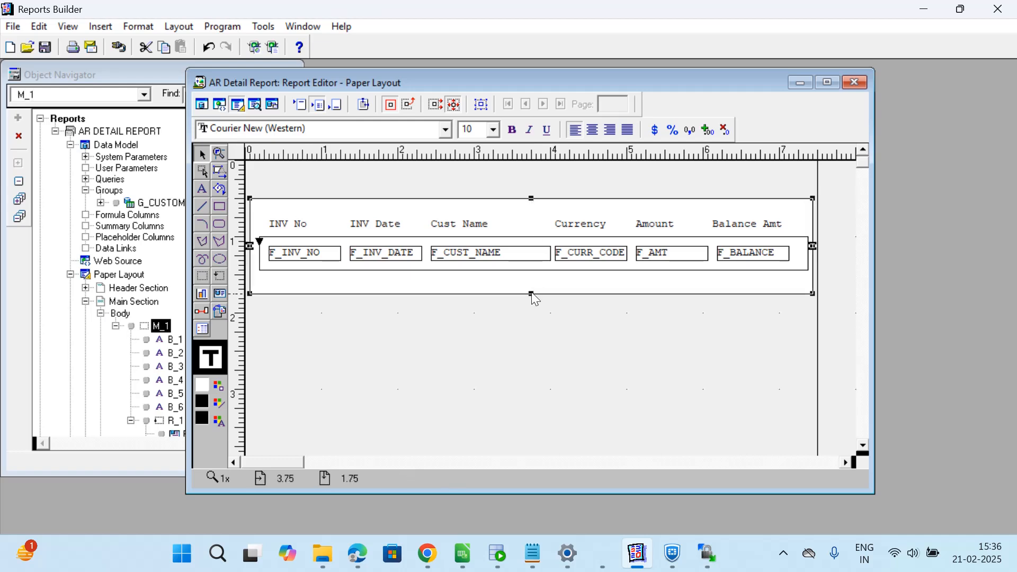
pyautogui.moveTo(532, 293); pyautogui.dragTo(532, 280)
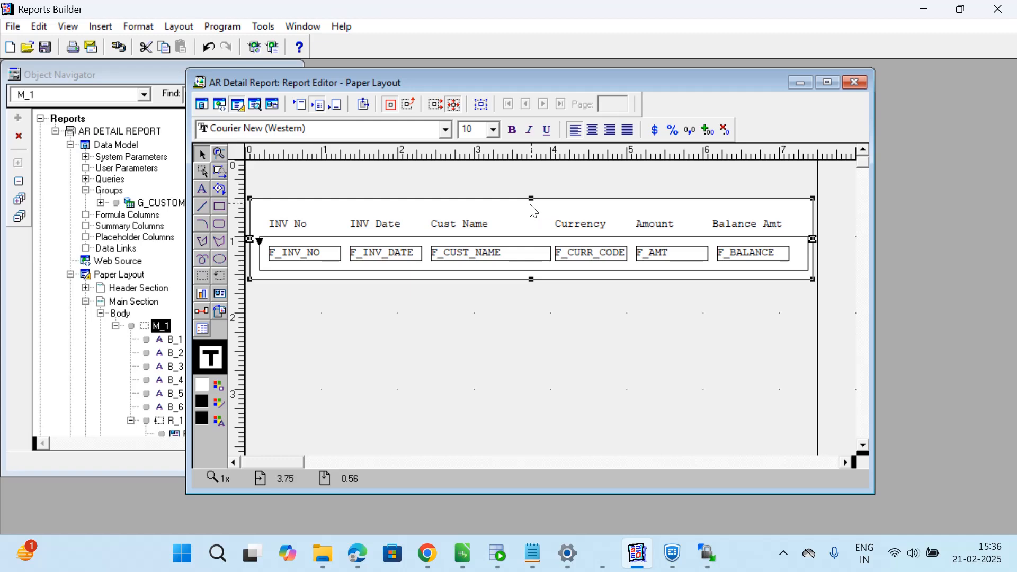
# Move frame M_1 with its headings and fields up to the top of the layout body.
pyautogui.press('Up')
pyautogui.press('Up')
pyautogui.press('Up')
pyautogui.press('Up')
pyautogui.press('Up')
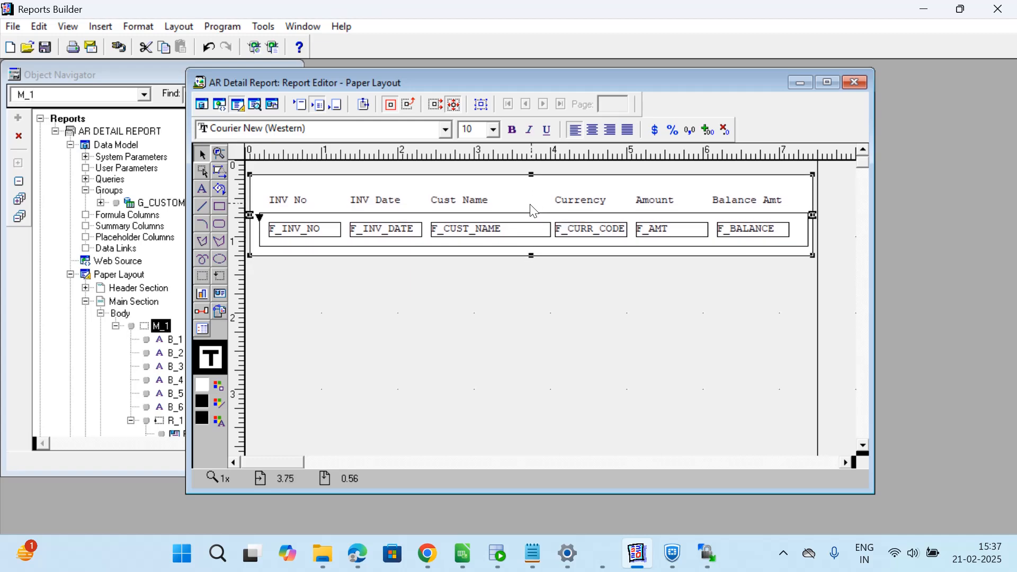
pyautogui.press('Up')
pyautogui.press('Up')
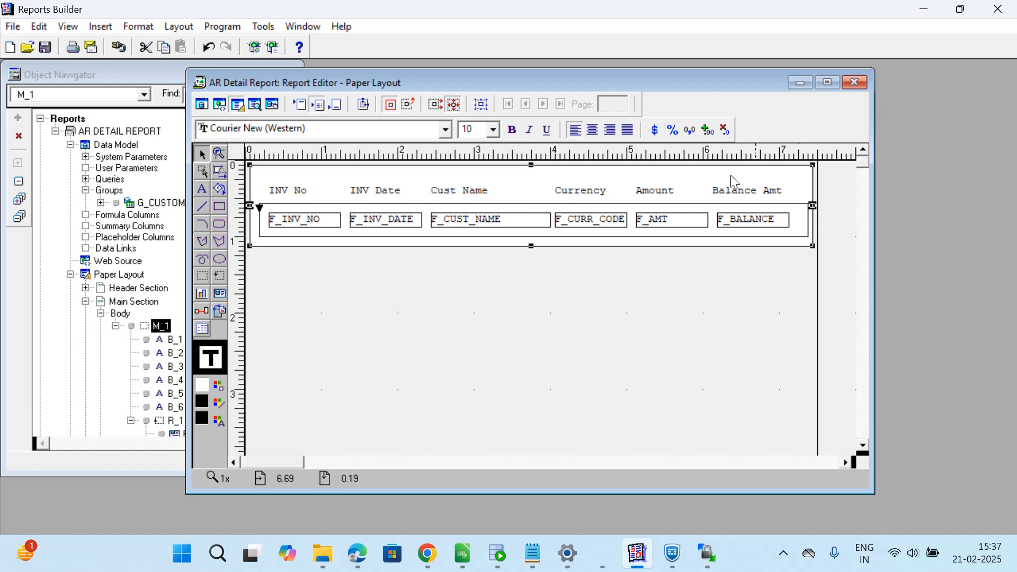
# Run the paper layout again, check the position of the headings and rows on the page, and close the preview.
pyautogui.click(857, 83)
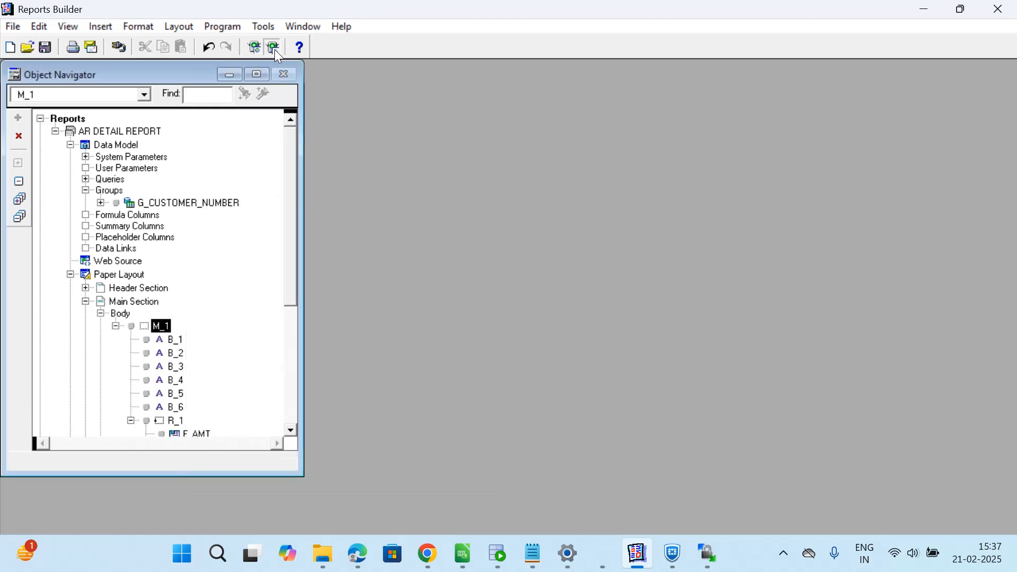
pyautogui.click(274, 48)
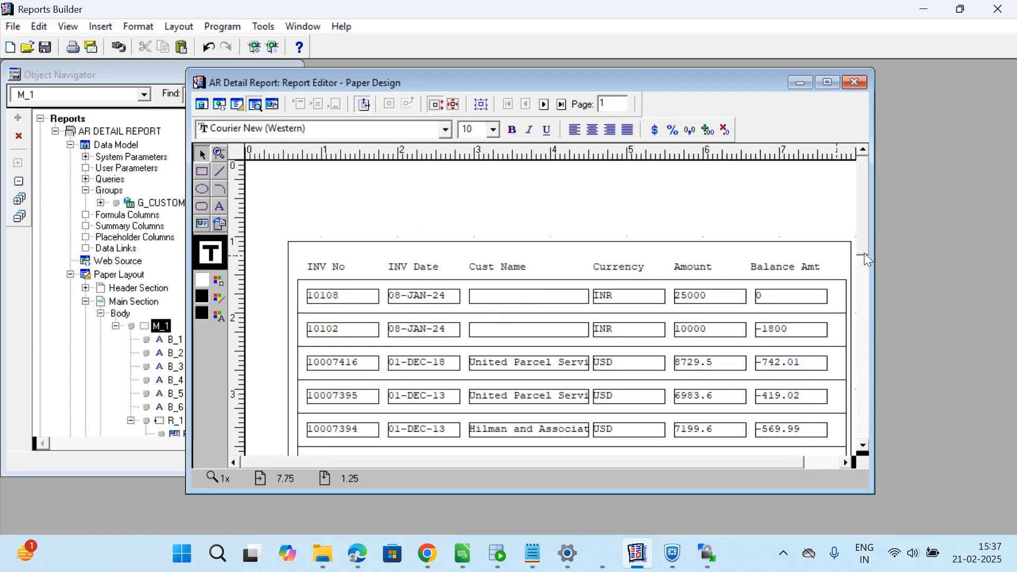
pyautogui.moveTo(866, 232)
pyautogui.mouseDown()
pyautogui.moveTo(870, 395)
pyautogui.moveTo(864, 218)
pyautogui.mouseUp()
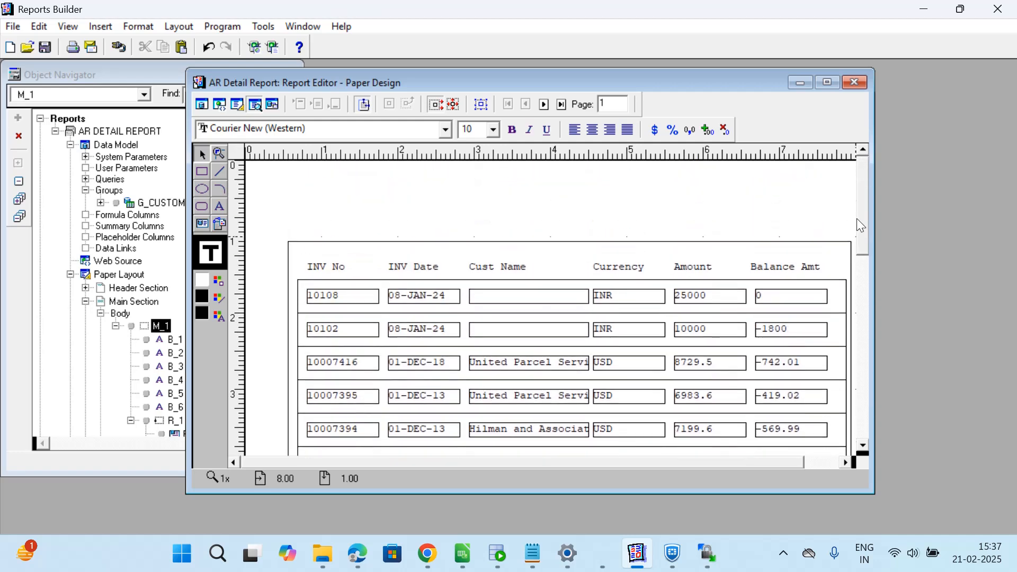
pyautogui.click(854, 82)
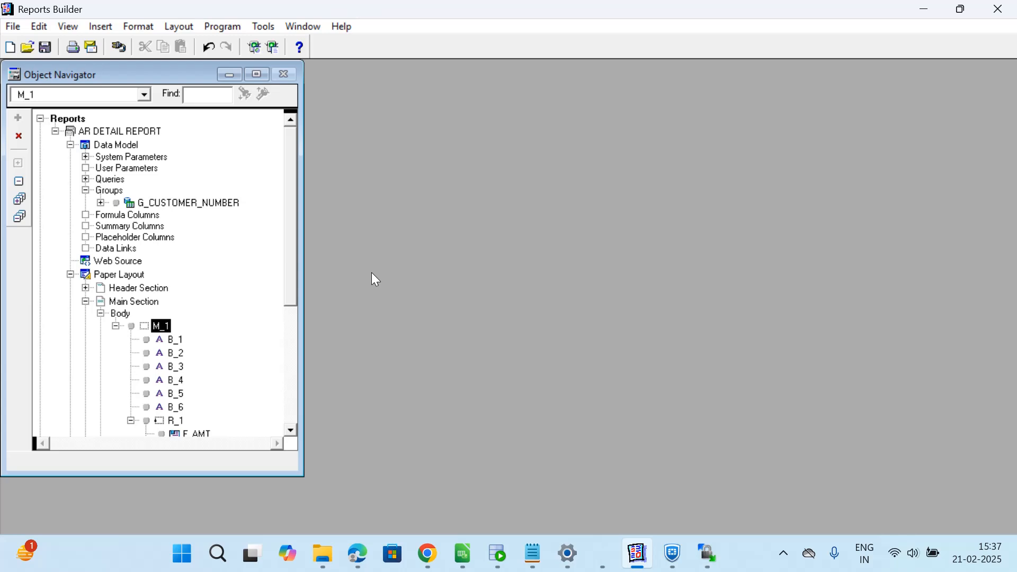
# Switch to WinSCP, upload AR Detail Report.rdf from D:\Reports to the remote po/12.0.0/reports/US folder, and look through the folder's files.
pyautogui.click(708, 554)
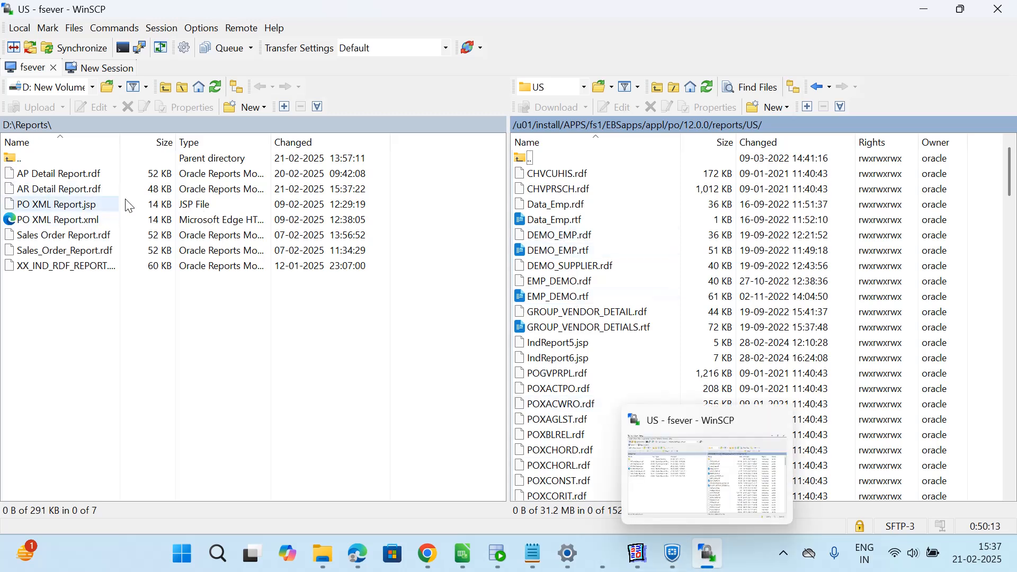
pyautogui.click(64, 196)
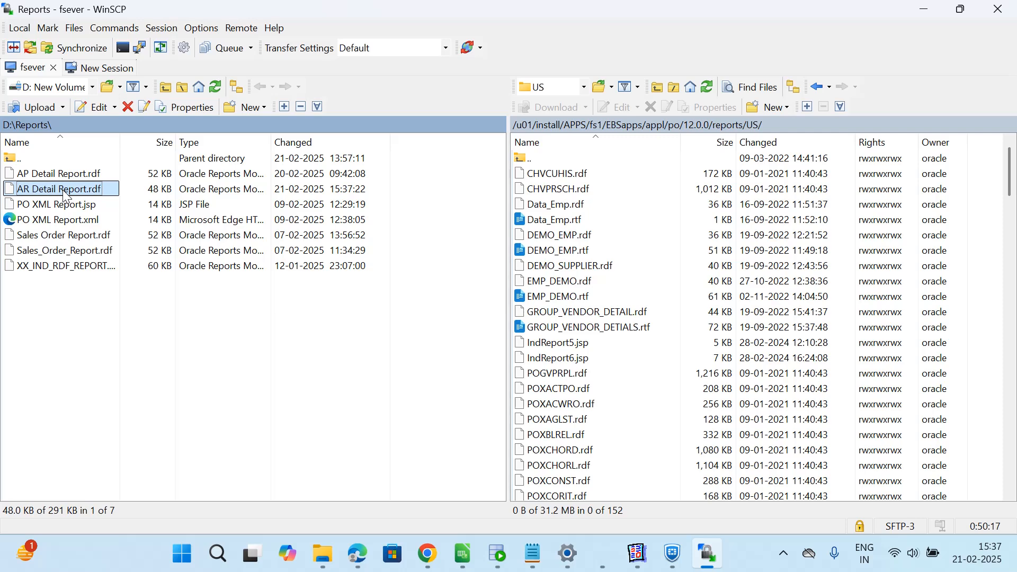
pyautogui.moveTo(64, 196); pyautogui.dragTo(609, 281)
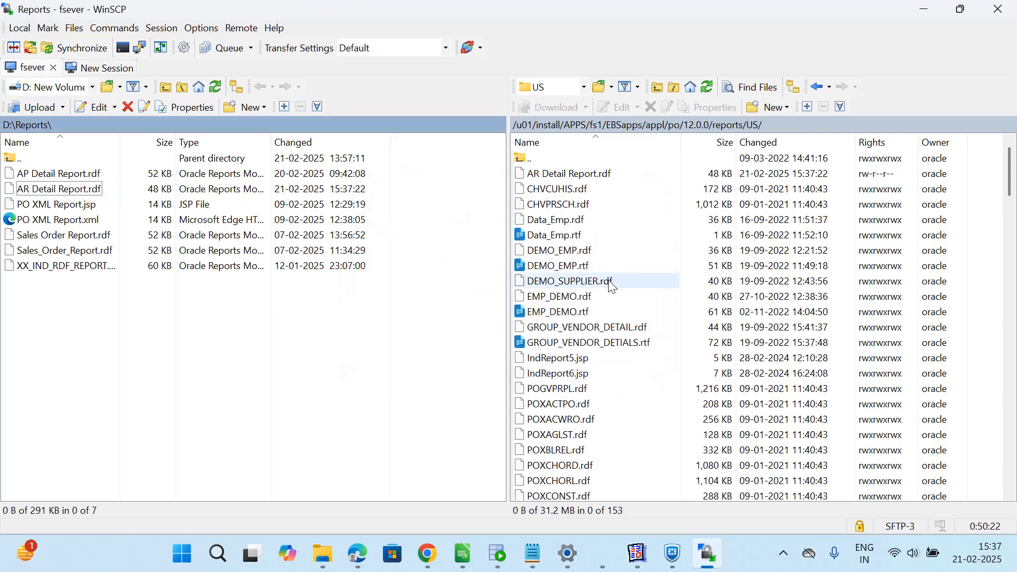
pyautogui.scroll(-20, 688, 298)
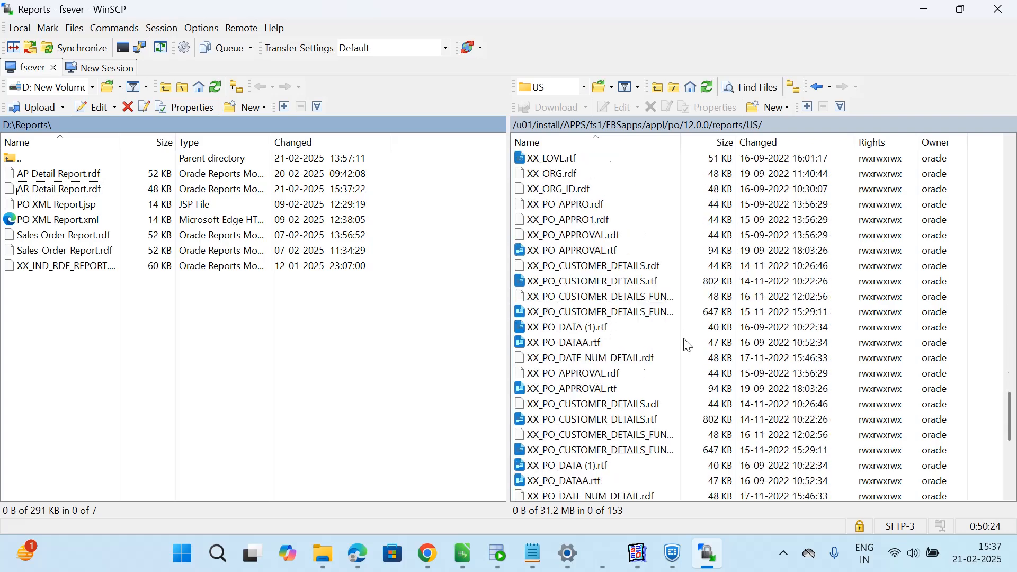
pyautogui.scroll(-10, 685, 342)
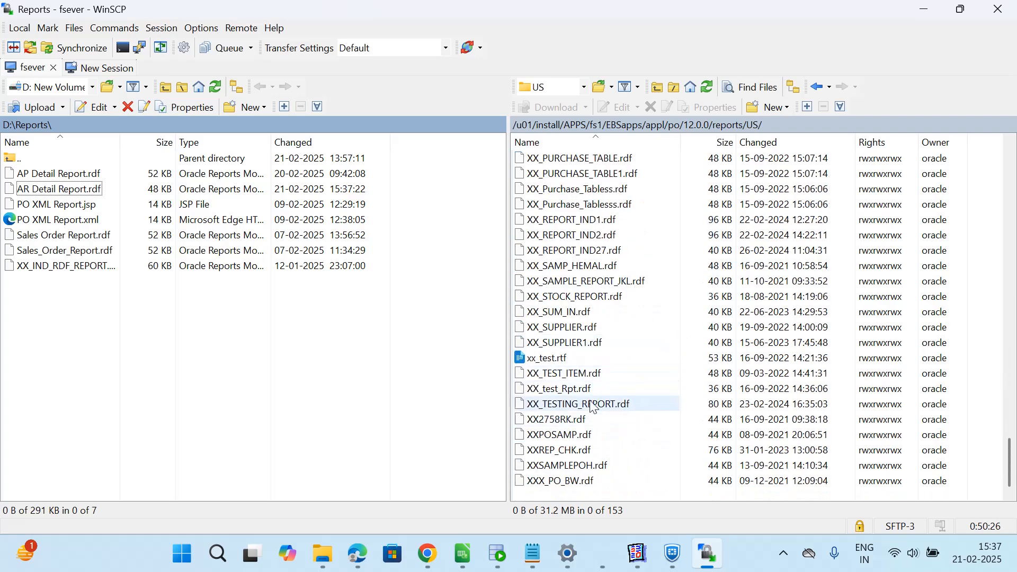
pyautogui.scroll(20, 593, 407)
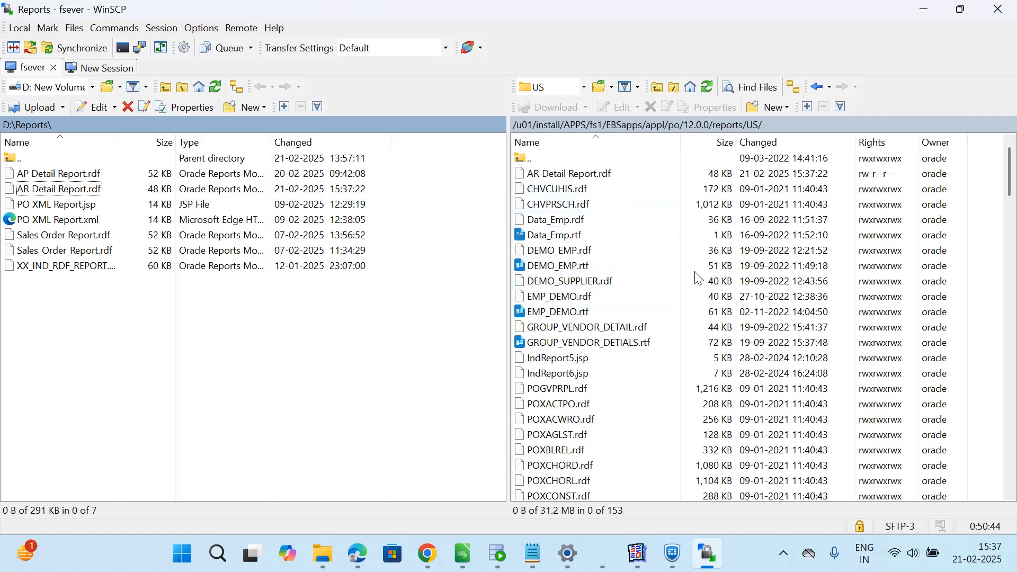
pyautogui.click(786, 555)
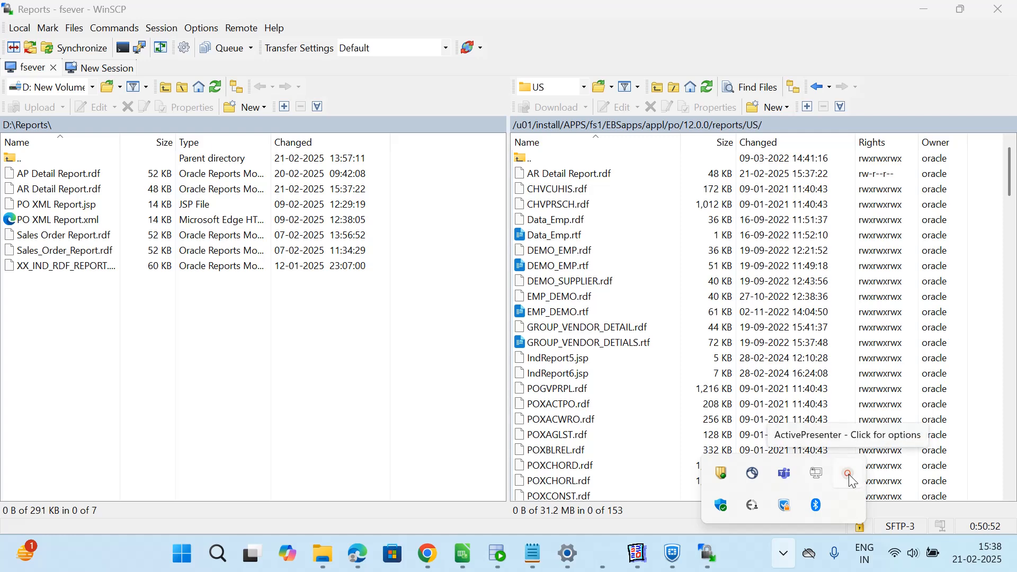
pyautogui.click(849, 475)
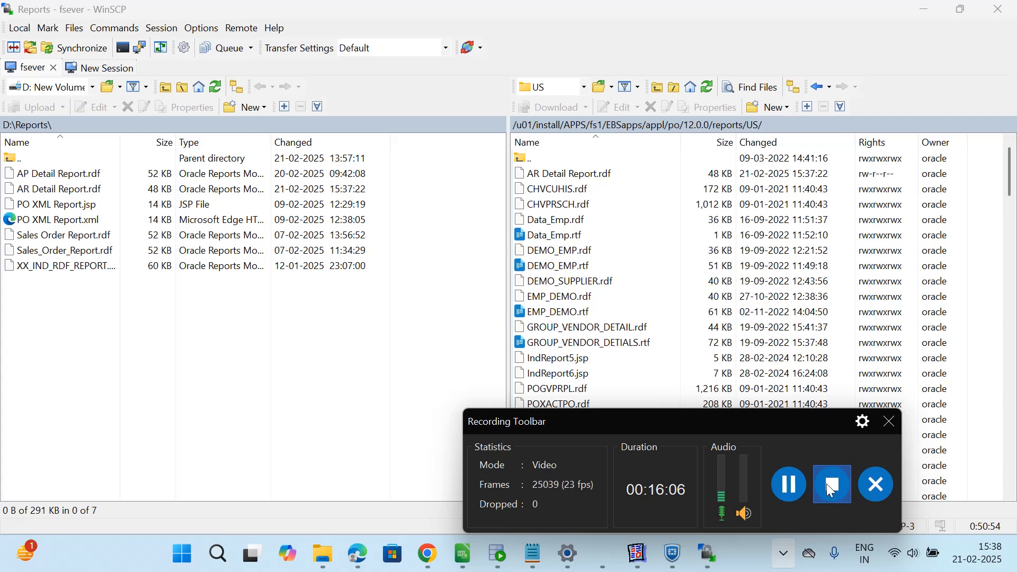
pyautogui.click(779, 492)
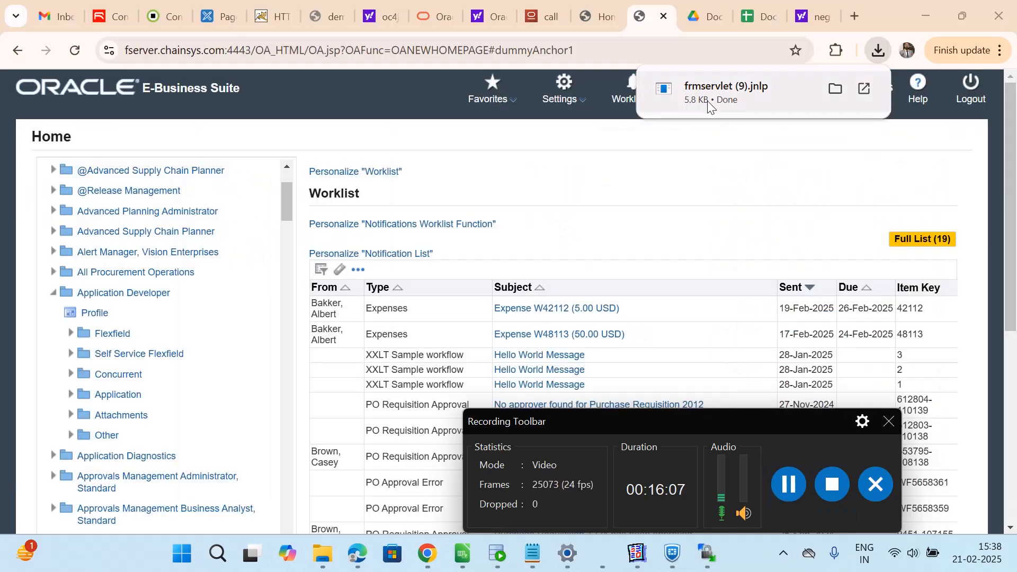
# Launch Oracle Applications from the downloaded frmservlet (9).jnlp and open the Concurrent Program Executable form under Application Developer.
pyautogui.click(709, 108)
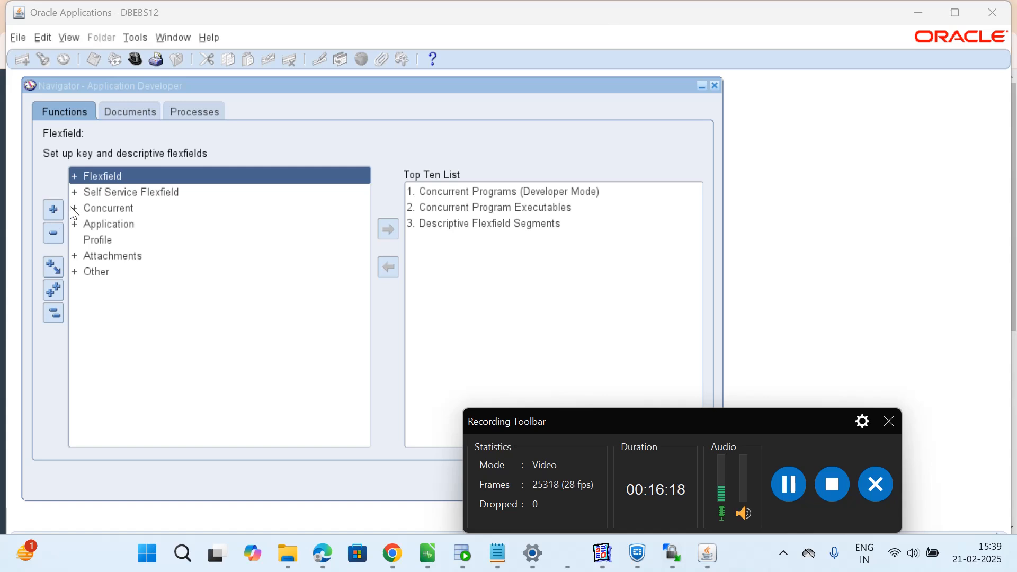
pyautogui.click(93, 226)
pyautogui.click(110, 211)
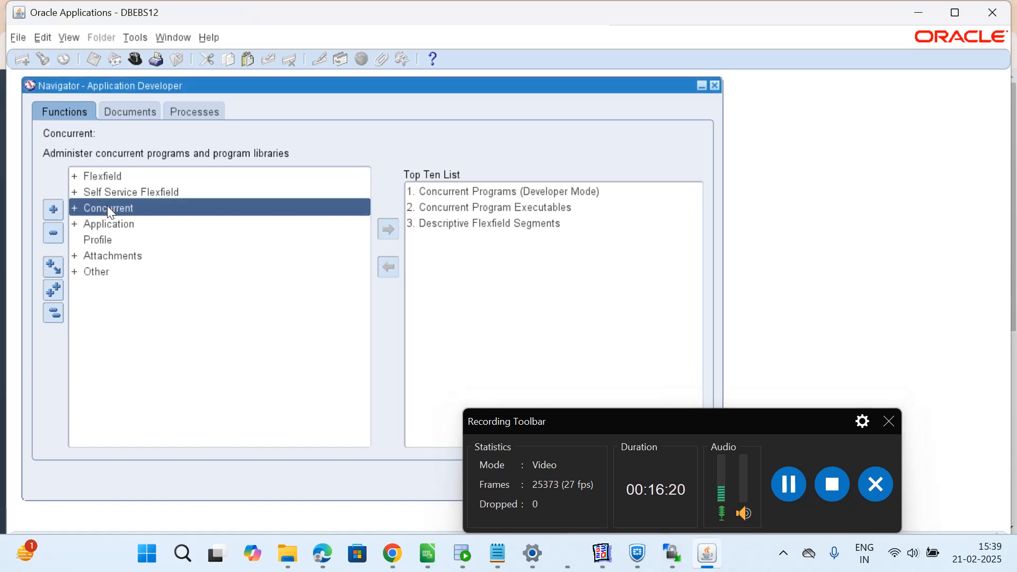
pyautogui.click(53, 210)
pyautogui.click(124, 238)
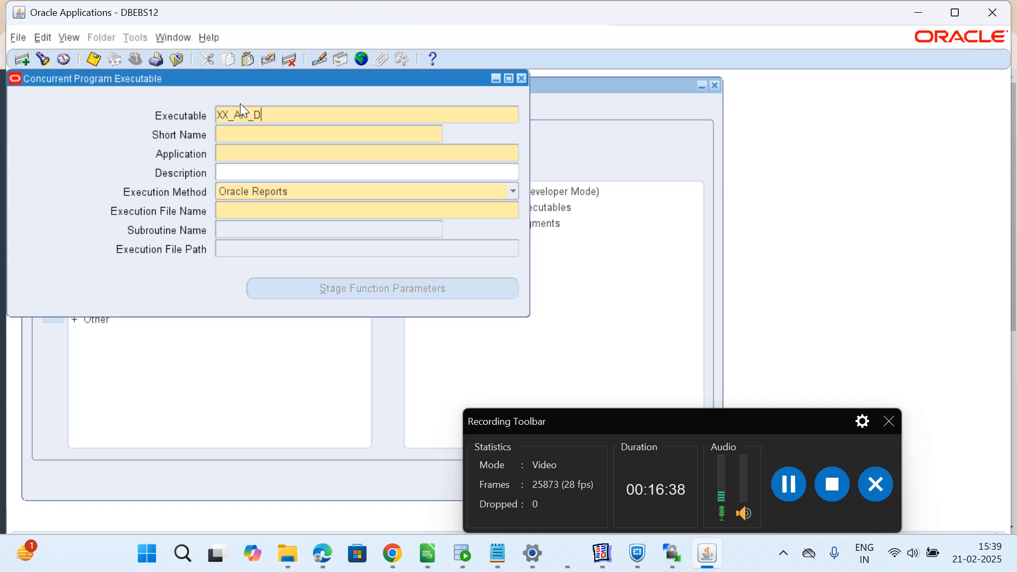
# Enter XX_AR_DETAIL_IND_REPORT as both the executable name and its short name.
pyautogui.write('ETAIL_IND_R')
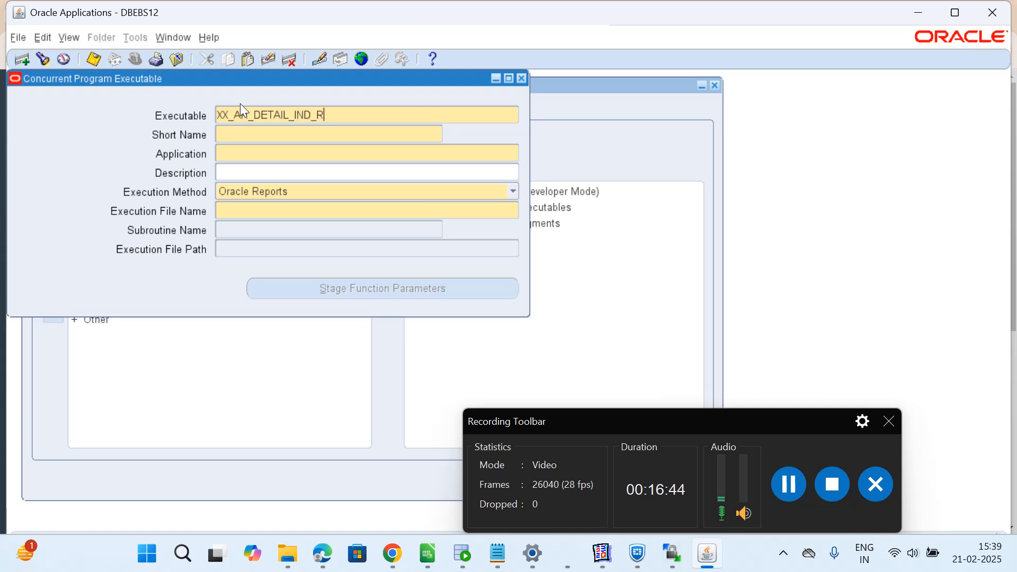
pyautogui.write('EPORT')
pyautogui.moveTo(385, 114); pyautogui.dragTo(212, 129)
pyautogui.hotkey('ctrl', 'c')
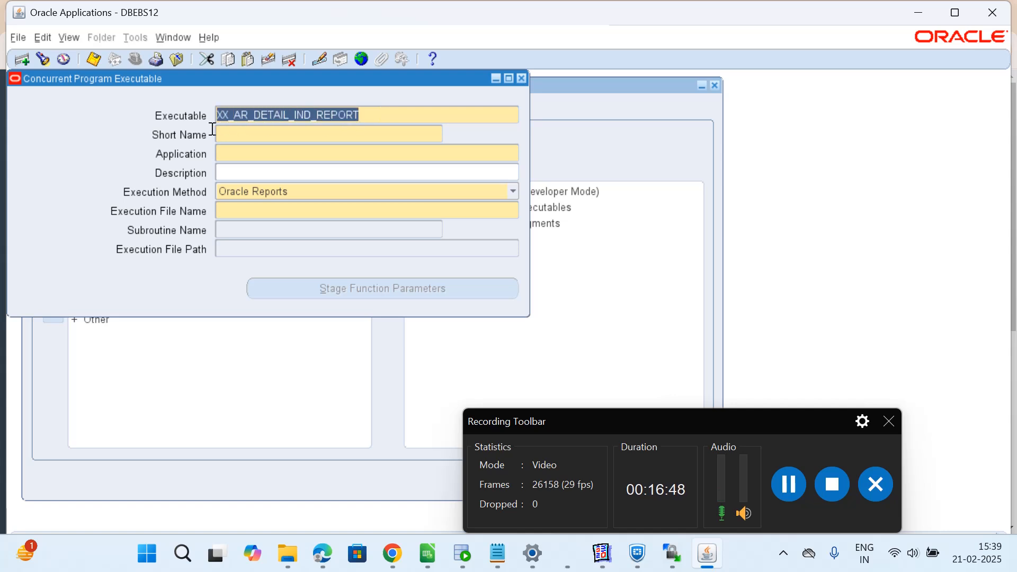
pyautogui.click(285, 140)
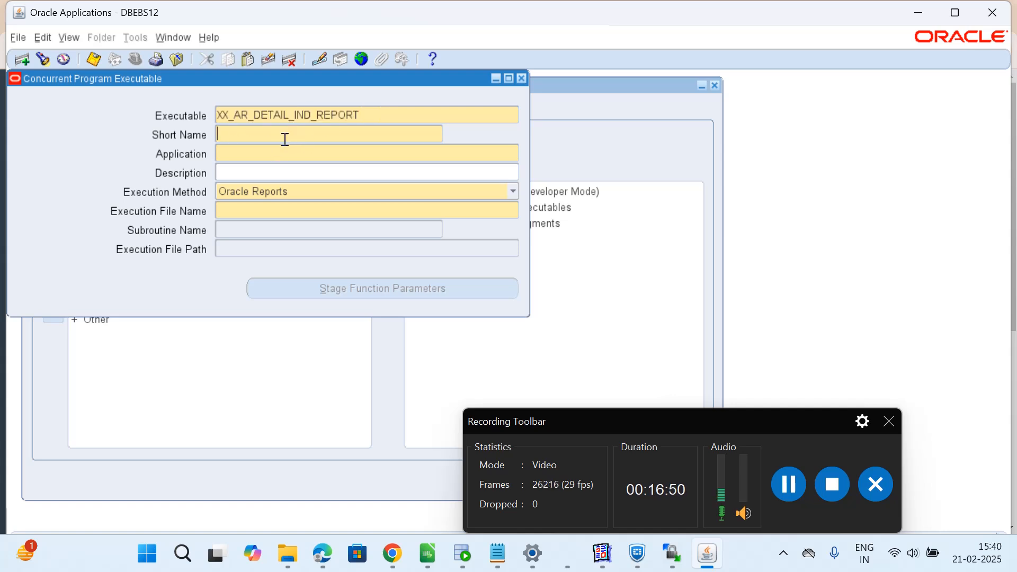
pyautogui.hotkey('ctrl', 'v')
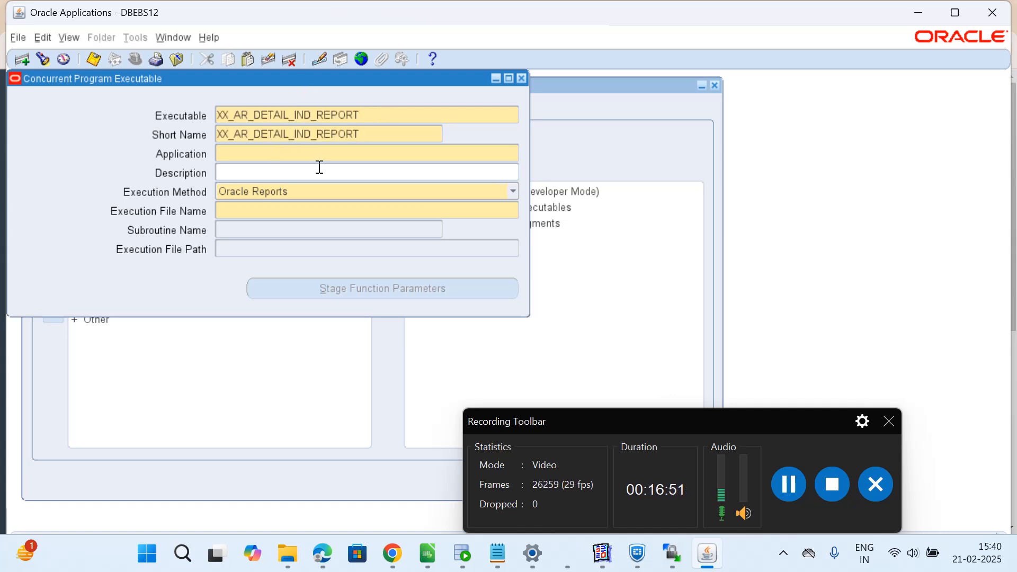
# Set the executable's application to Application Object Library.
pyautogui.click(282, 155)
pyautogui.write('Appli')
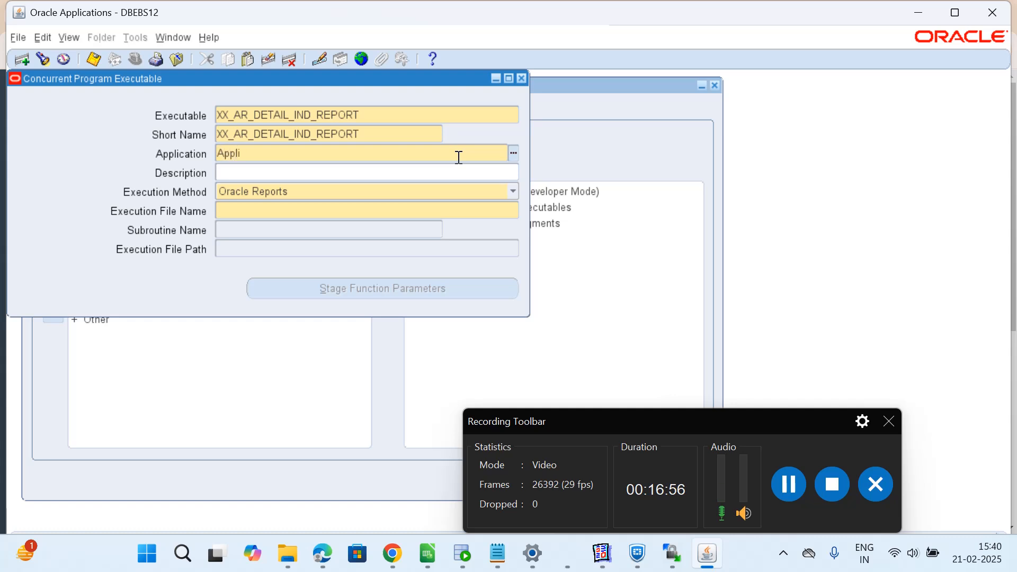
pyautogui.write('cation De')
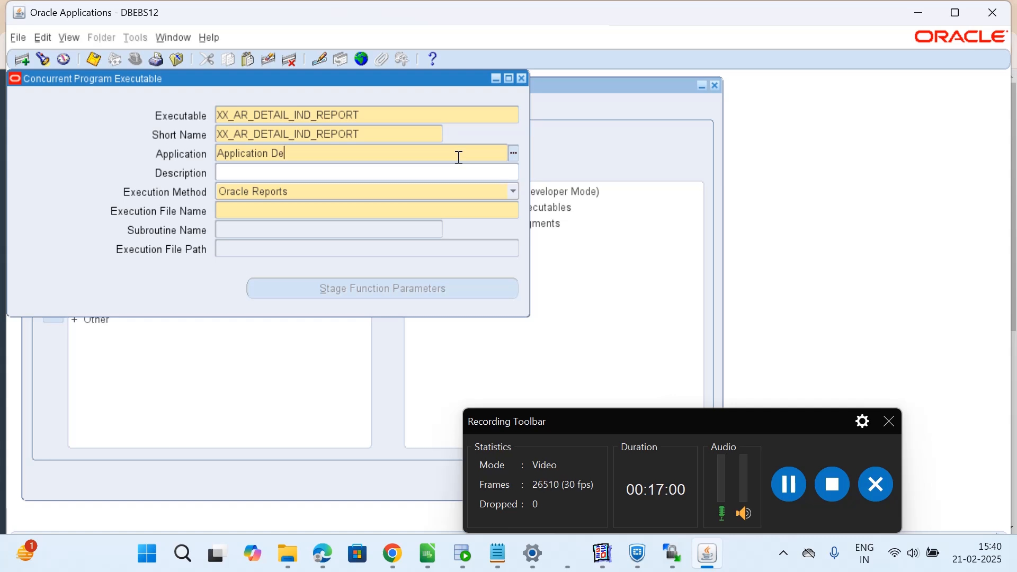
pyautogui.press('BackSpace')
pyautogui.press('BackSpace')
pyautogui.press('BackSpace')
pyautogui.press('Tab')
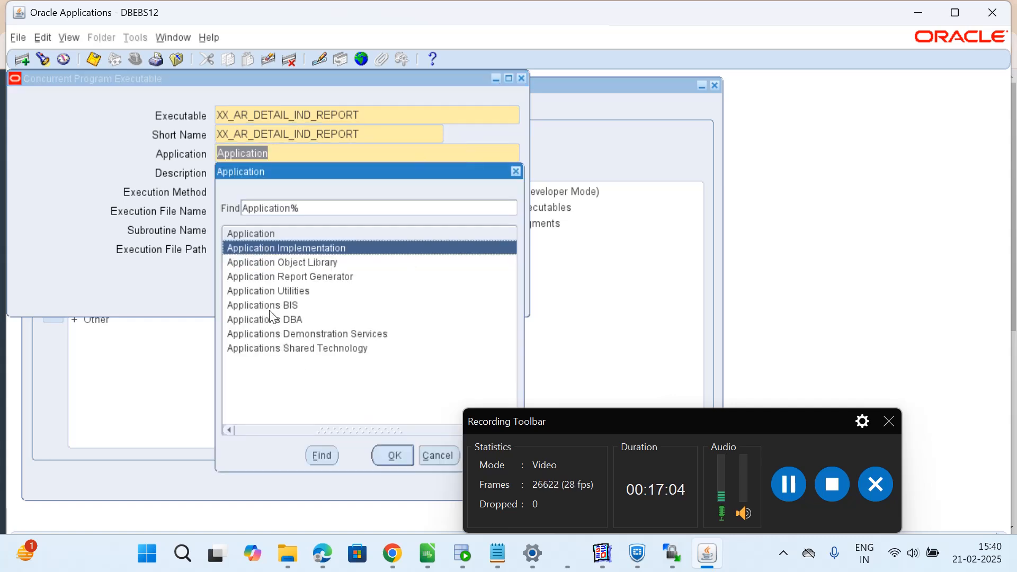
pyautogui.click(269, 263)
pyautogui.doubleClick(269, 263)
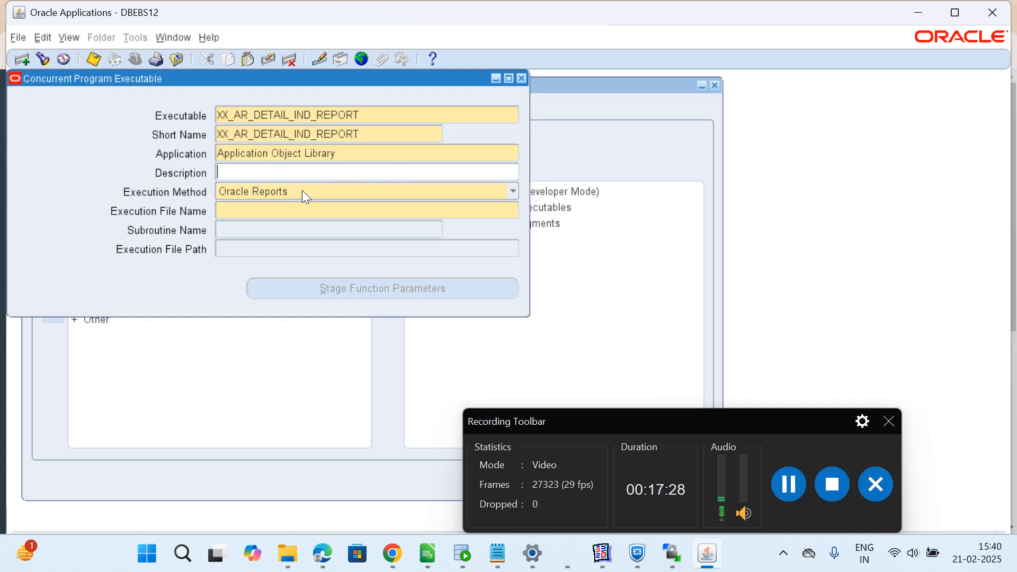
pyautogui.click(238, 213)
pyautogui.click(676, 565)
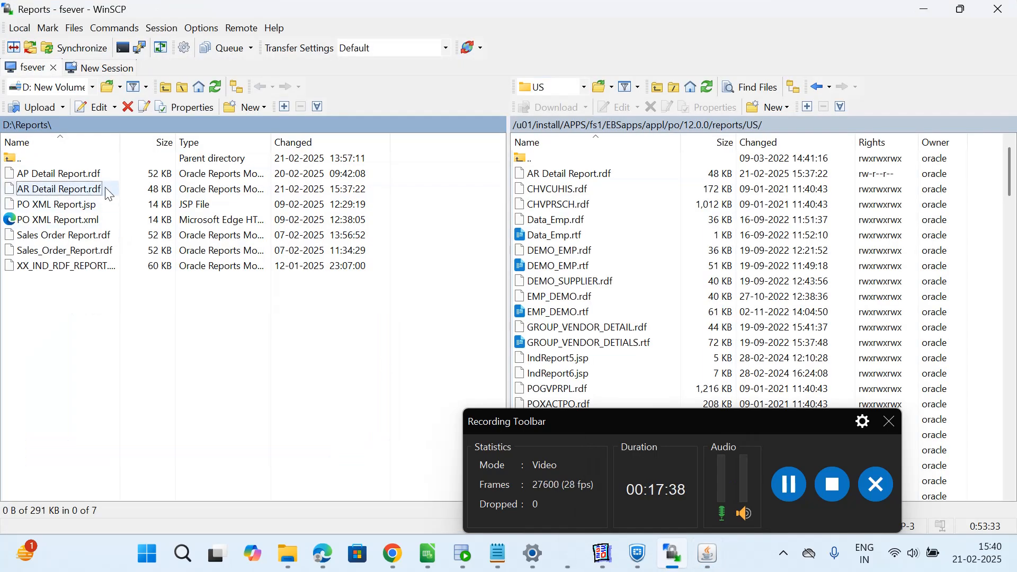
pyautogui.moveTo(103, 186); pyautogui.dragTo(81, 187)
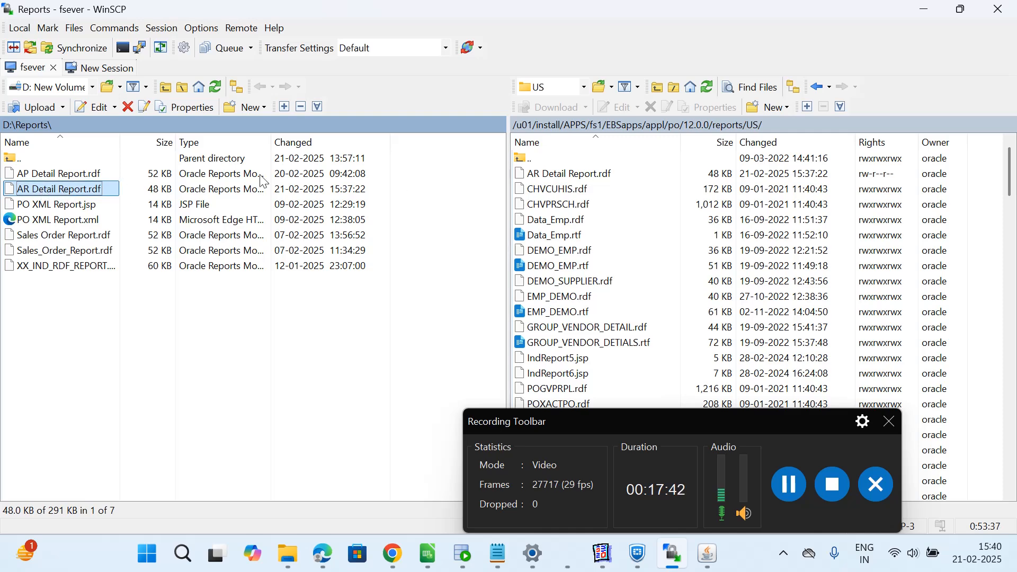
pyautogui.click(924, 10)
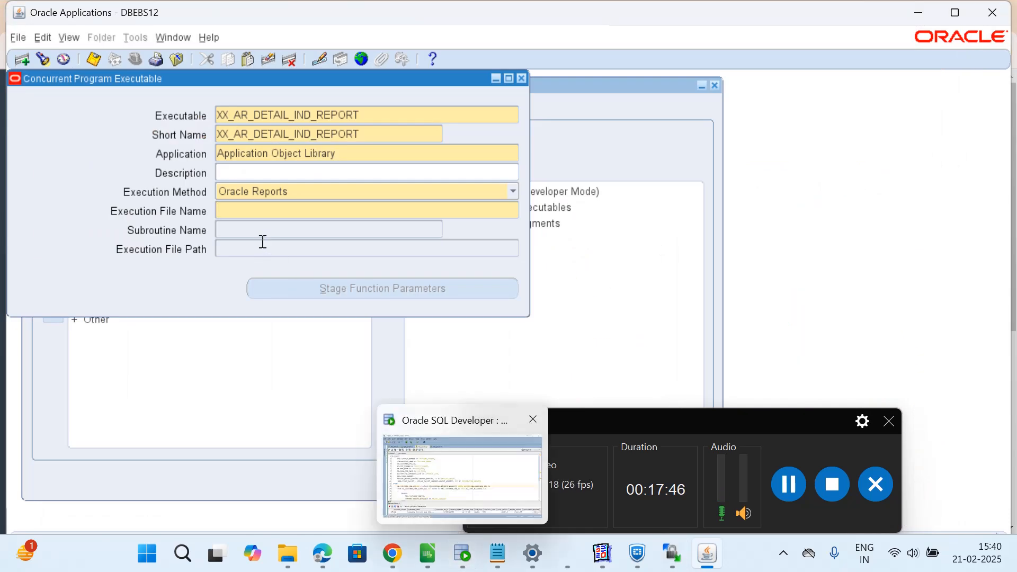
pyautogui.click(251, 212)
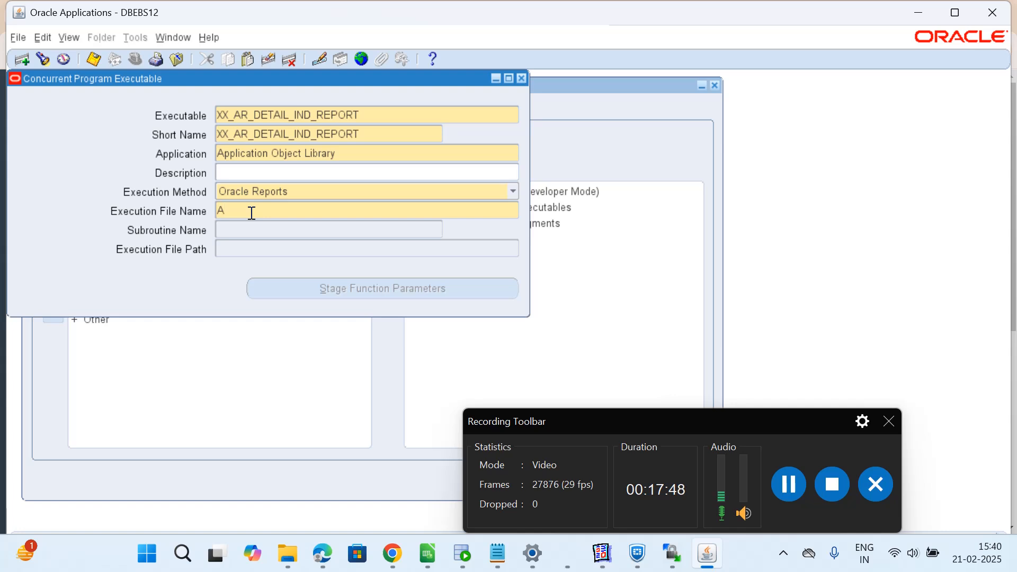
pyautogui.write('AR De')
pyautogui.press('BackSpace')
pyautogui.press('BackSpace')
pyautogui.press('BackSpace')
pyautogui.press('BackSpace')
pyautogui.press('BackSpace')
# Switch to Reports Builder and save a copy of the AR Detail Report as AR_Detail_Report in Reports Binary (*.rdf) format.
pyautogui.click(604, 555)
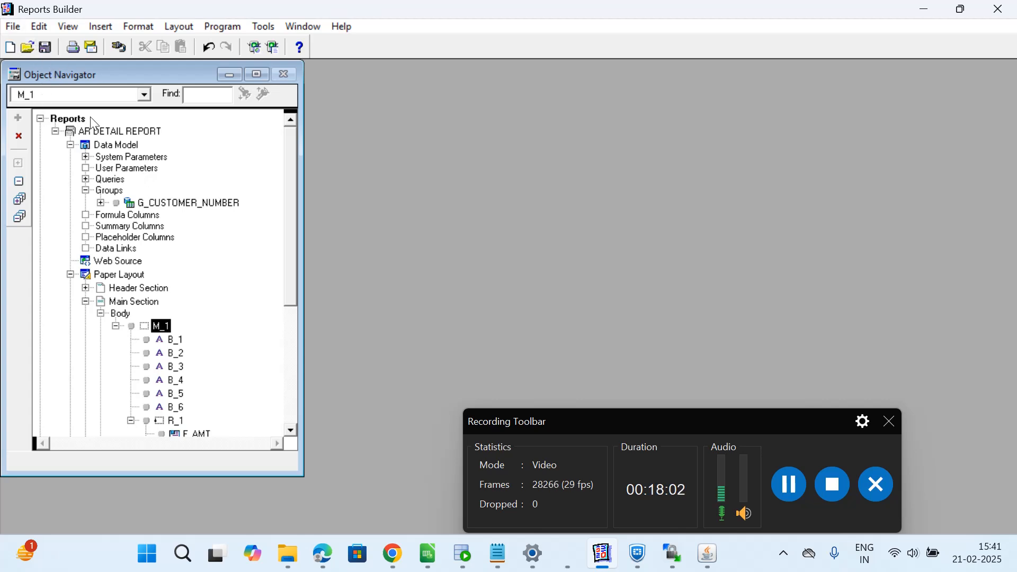
pyautogui.click(16, 28)
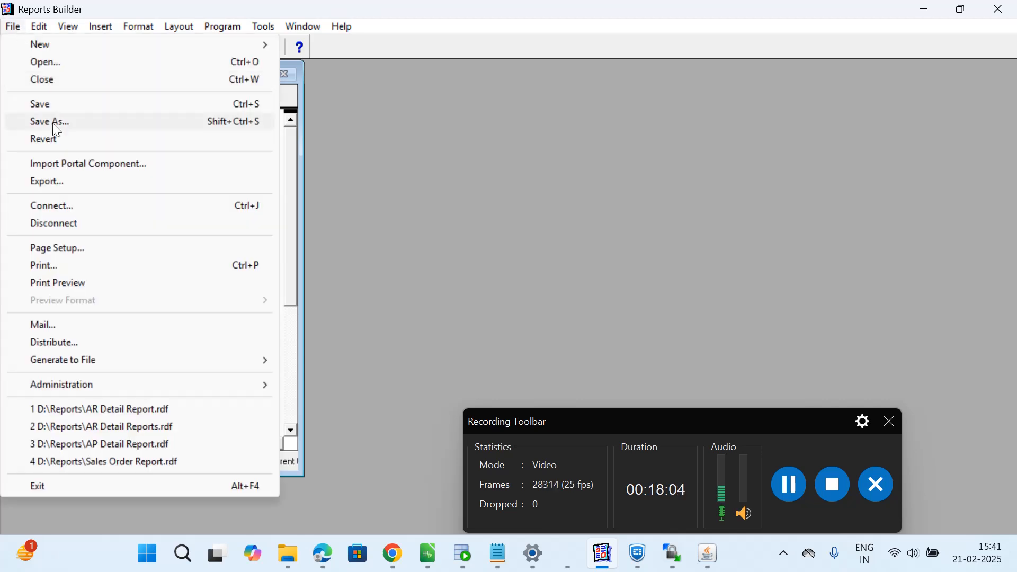
pyautogui.click(52, 123)
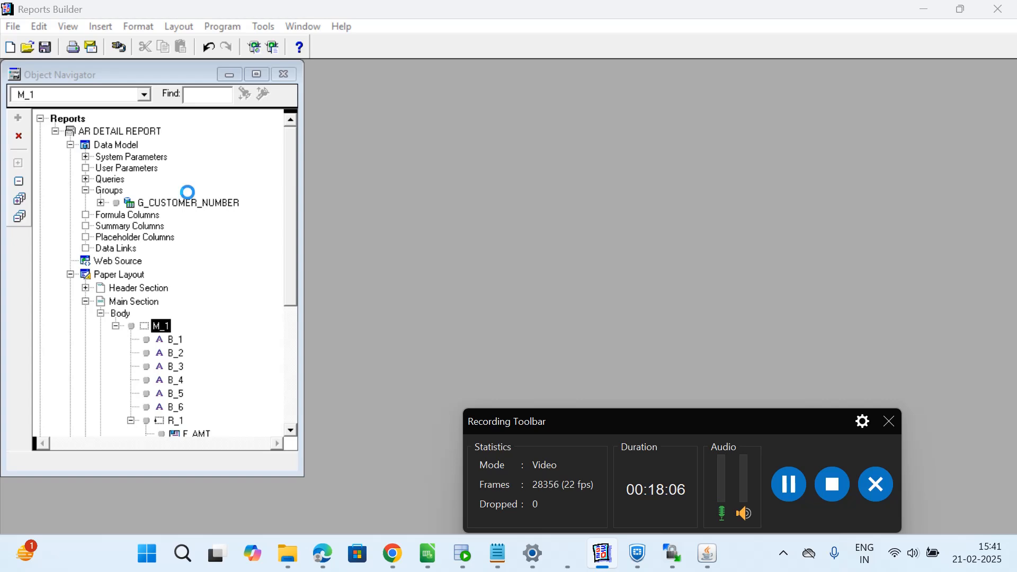
pyautogui.click(83, 207)
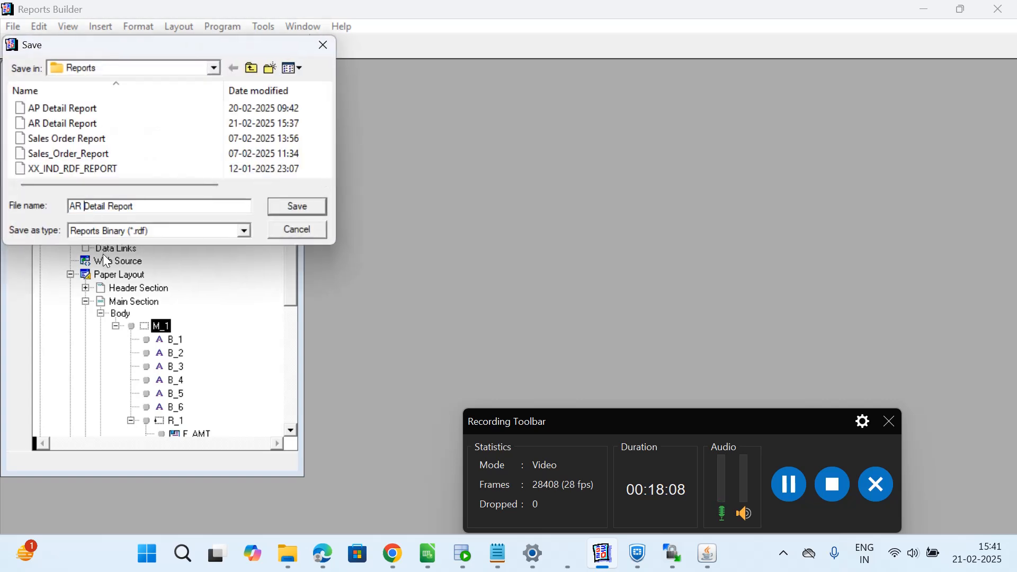
pyautogui.press('BackSpace')
pyautogui.write('_')
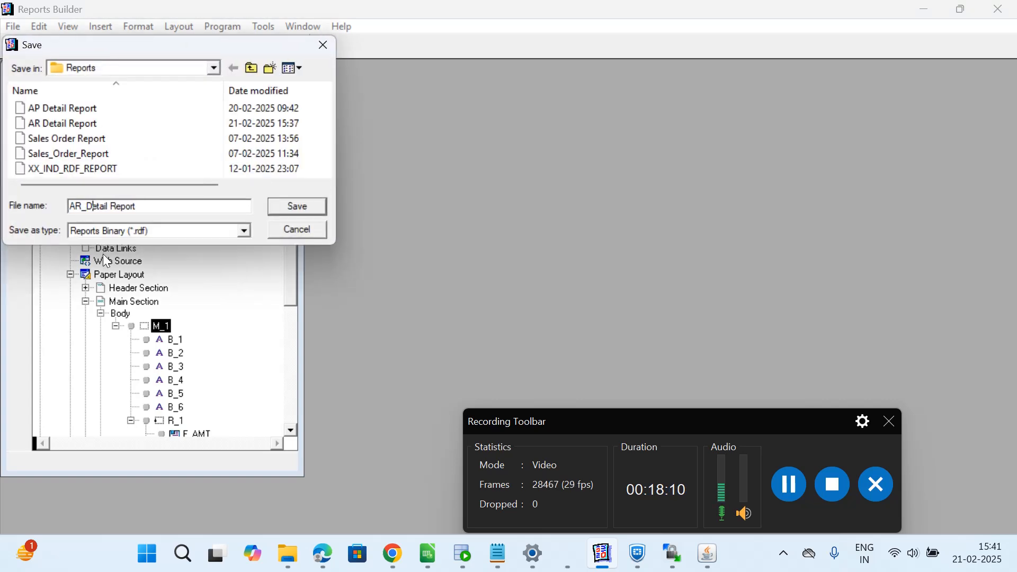
pyautogui.press('Right')
pyautogui.press('Right')
pyautogui.press('Right')
pyautogui.press('Right')
pyautogui.press('Right')
pyautogui.press('Right')
pyautogui.press('Delete')
pyautogui.write('_')
pyautogui.click(289, 206)
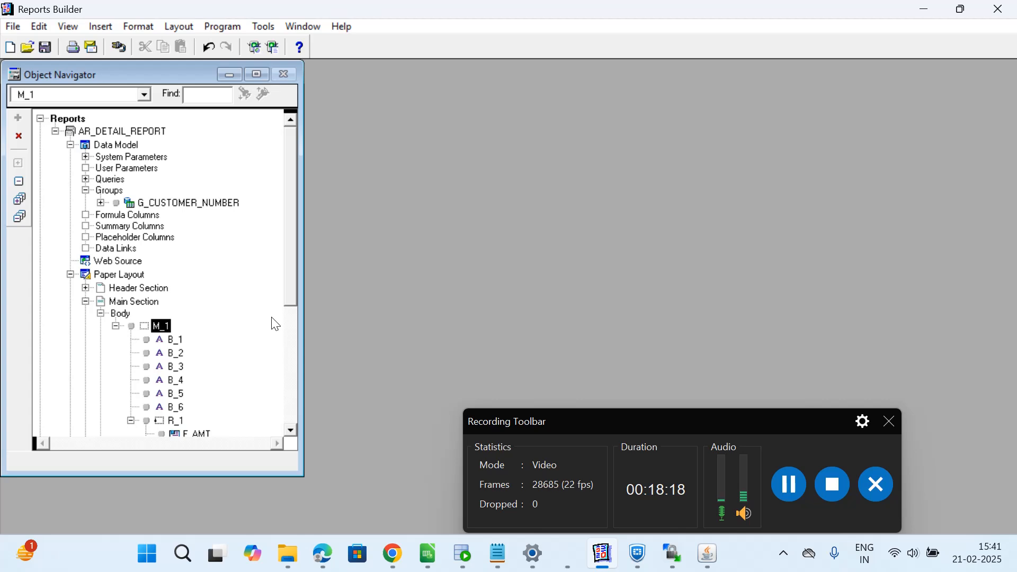
# Return to WinSCP and upload AR_Detail_Report.rdf from D:\Reports to the remote po/12.0.0/reports/US folder.
pyautogui.click(927, 16)
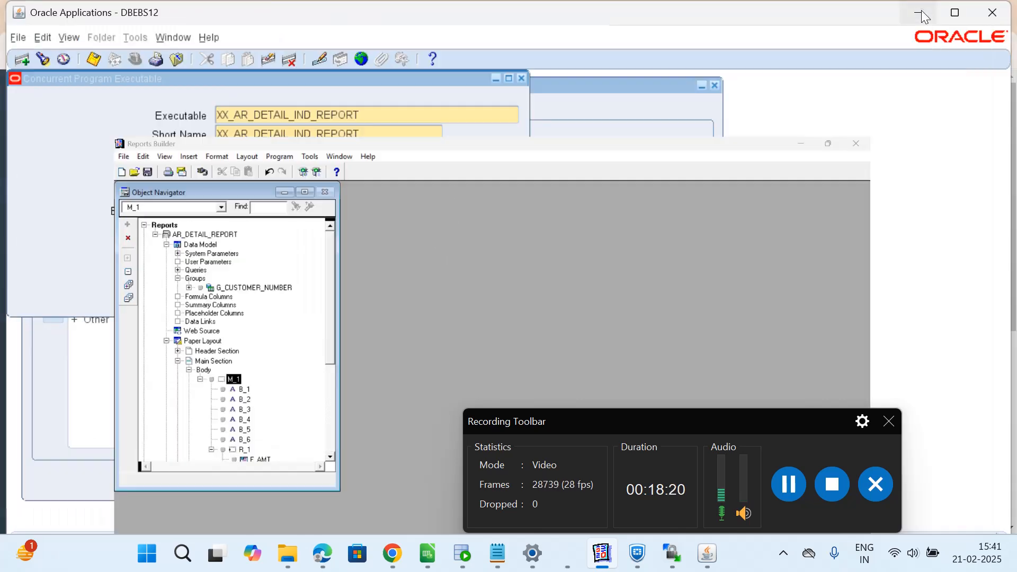
pyautogui.click(673, 557)
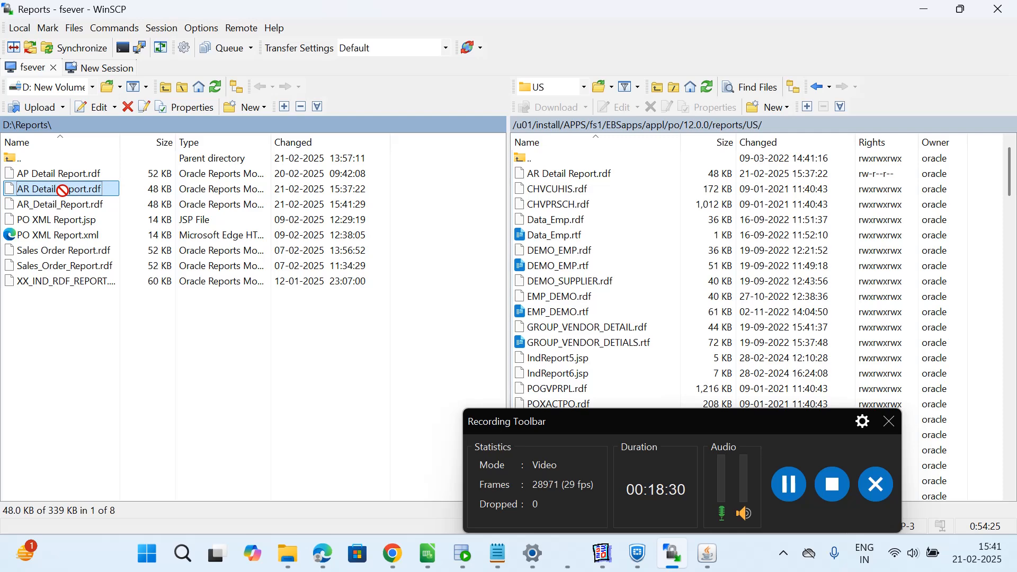
pyautogui.moveTo(55, 207); pyautogui.dragTo(618, 247)
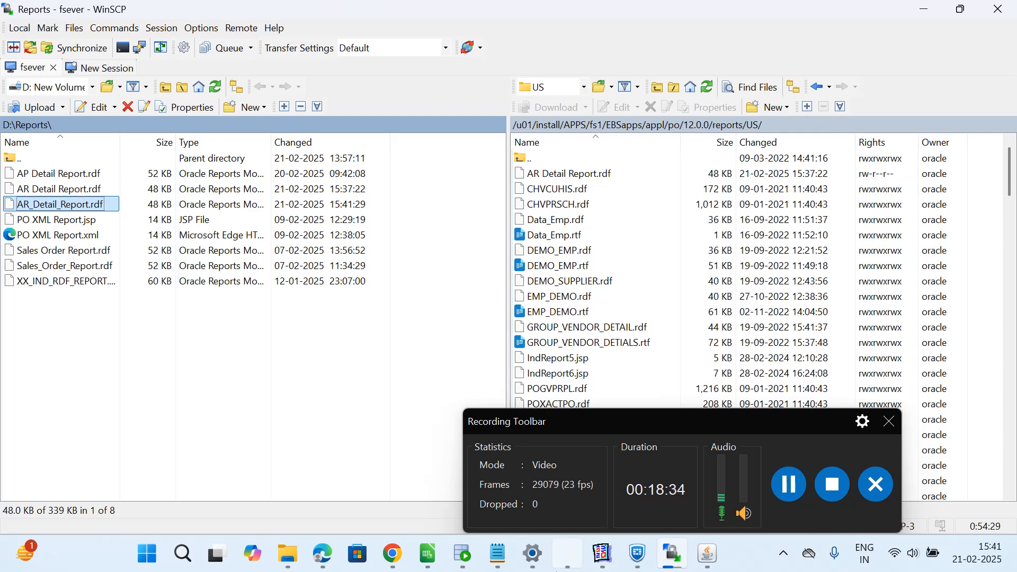
# Switch back to Oracle Applications and enter AR_DEATIL_REPORT as the executable's execution file name.
pyautogui.click(712, 566)
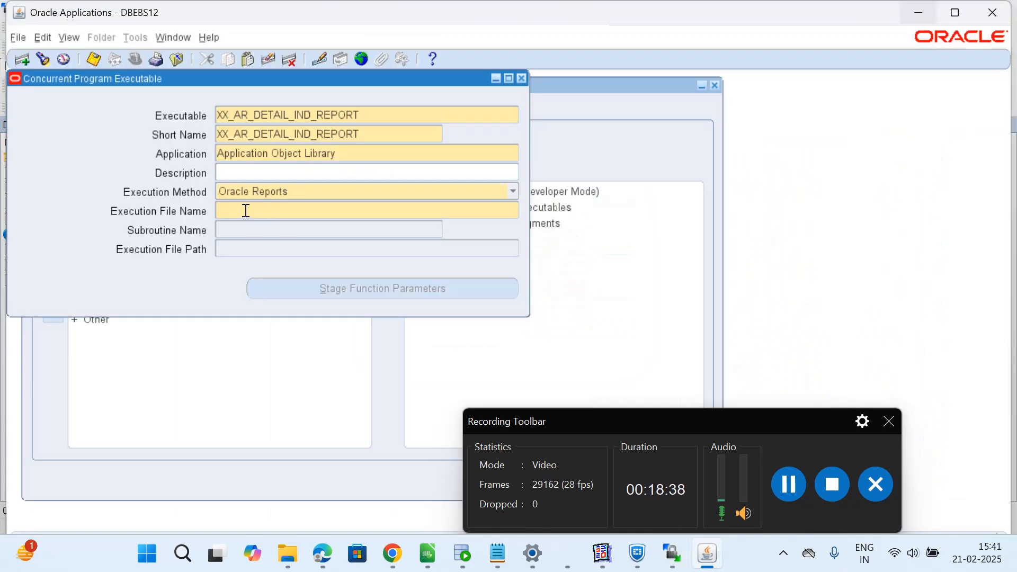
pyautogui.write('AR_DEATIL_REPORT')
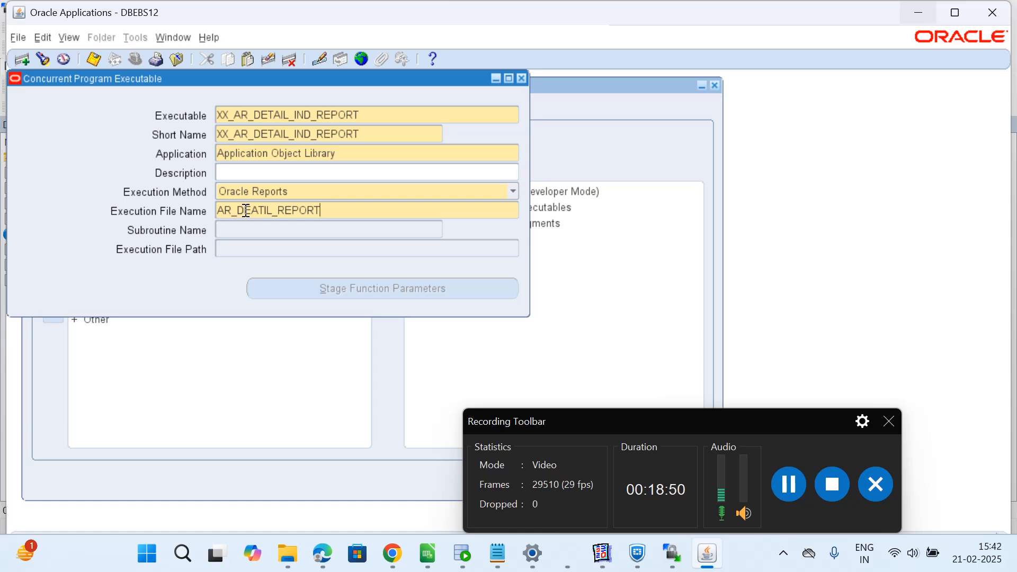
# Correct the executable's execution file name to AR_Detail_Report.
pyautogui.press('Left')
pyautogui.press('Left')
pyautogui.press('BackSpace')
pyautogui.press('BackSpace')
pyautogui.press('BackSpace')
pyautogui.press('BackSpace')
pyautogui.write('tail')
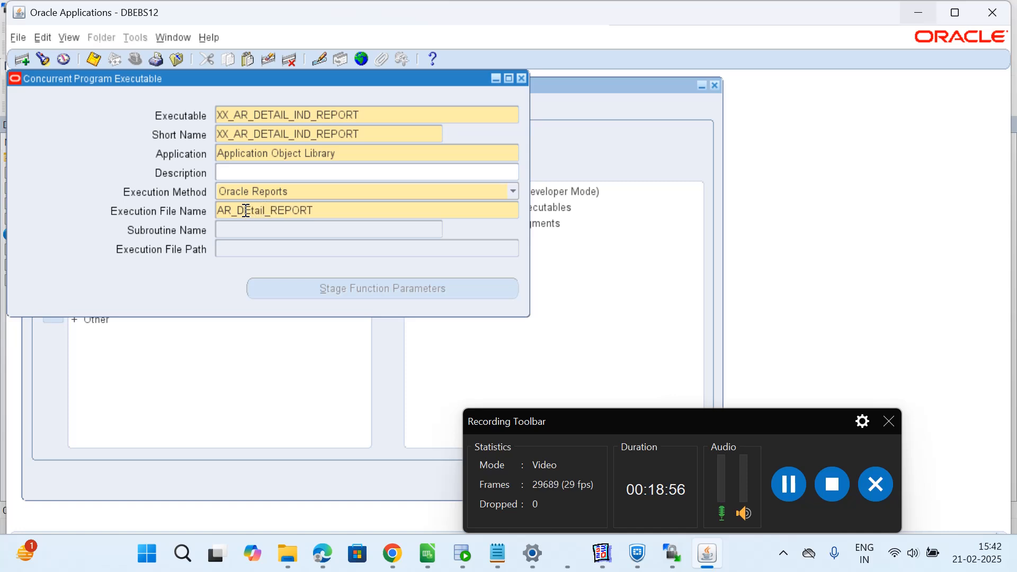
pyautogui.press('Left')
pyautogui.press('Left')
pyautogui.press('BackSpace')
pyautogui.write('e')
pyautogui.press('Right')
pyautogui.press('Right')
pyautogui.press('Right')
pyautogui.press('Right')
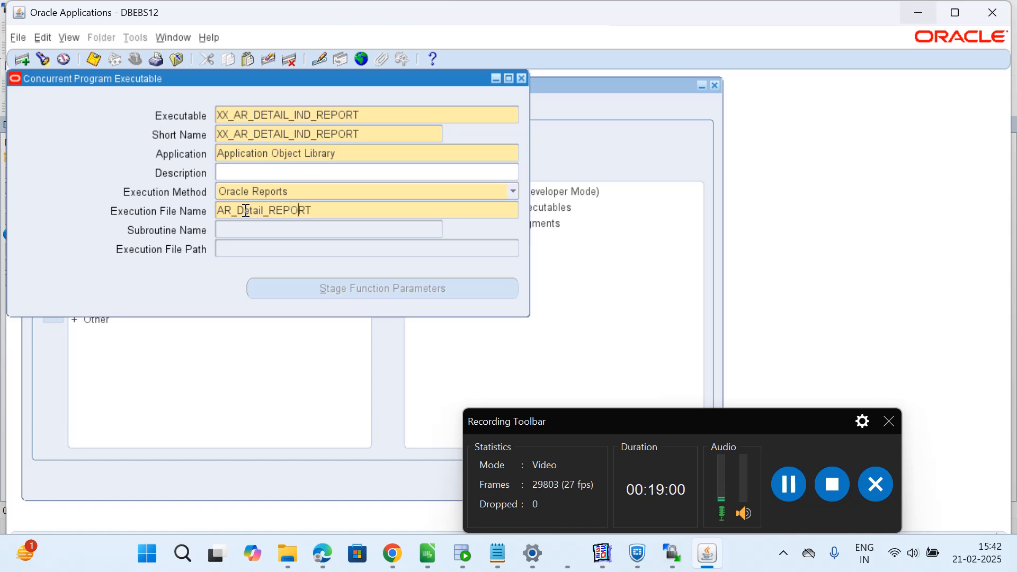
pyautogui.press('BackSpace')
pyautogui.press('BackSpace')
pyautogui.press('BackSpace')
pyautogui.press('BackSpace')
pyautogui.press('BackSpace')
pyautogui.write('eport')
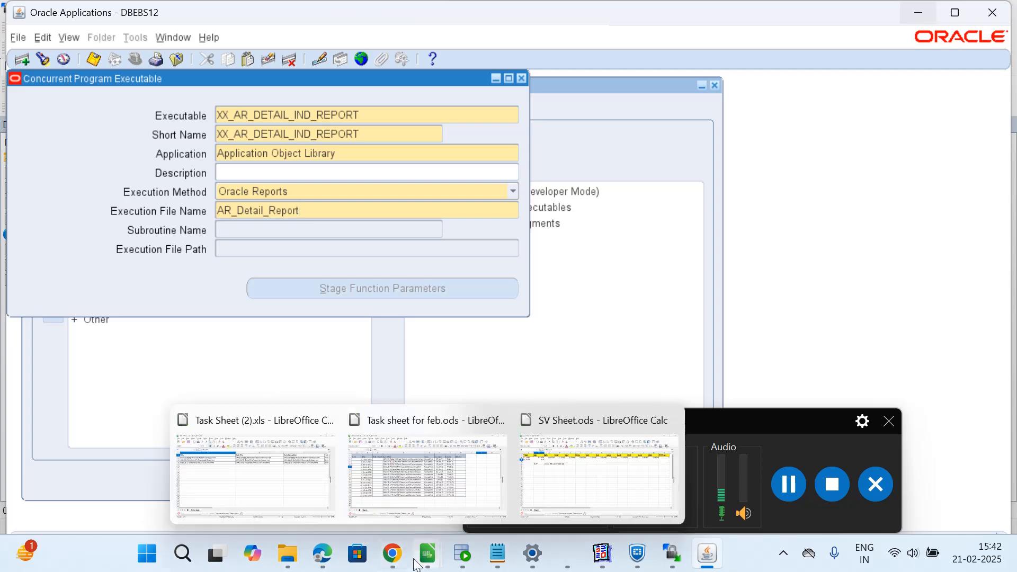
# Check the uploaded report's file name in WinSCP, return to Oracle Applications, and save and close the concurrent program executable.
pyautogui.click(639, 564)
pyautogui.click(639, 564)
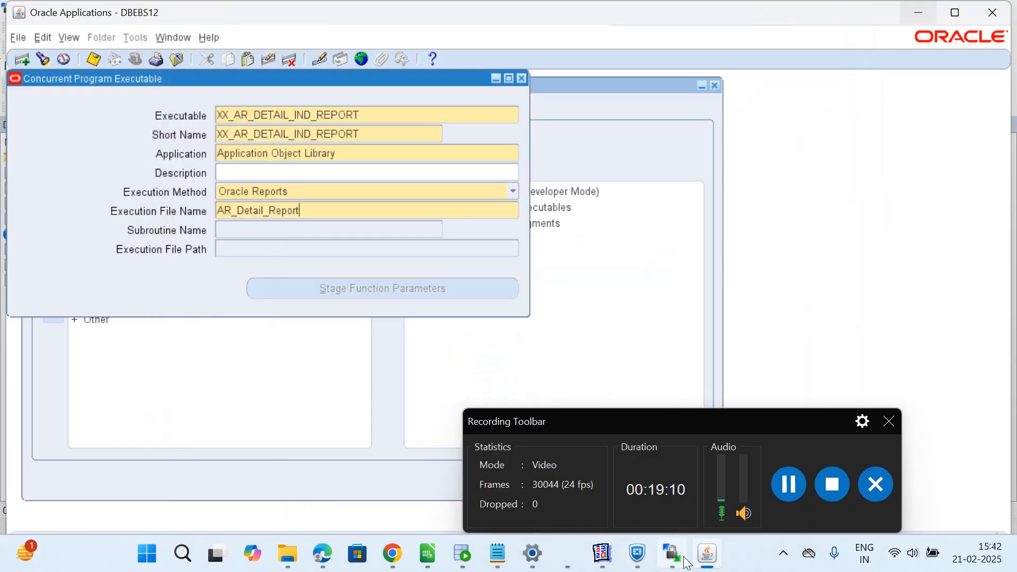
pyautogui.click(680, 560)
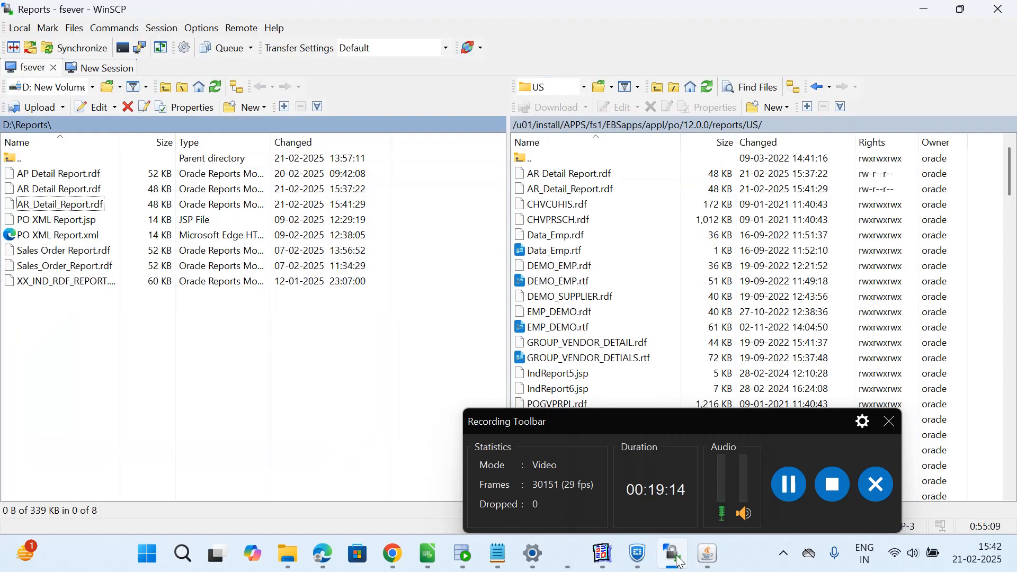
pyautogui.click(680, 561)
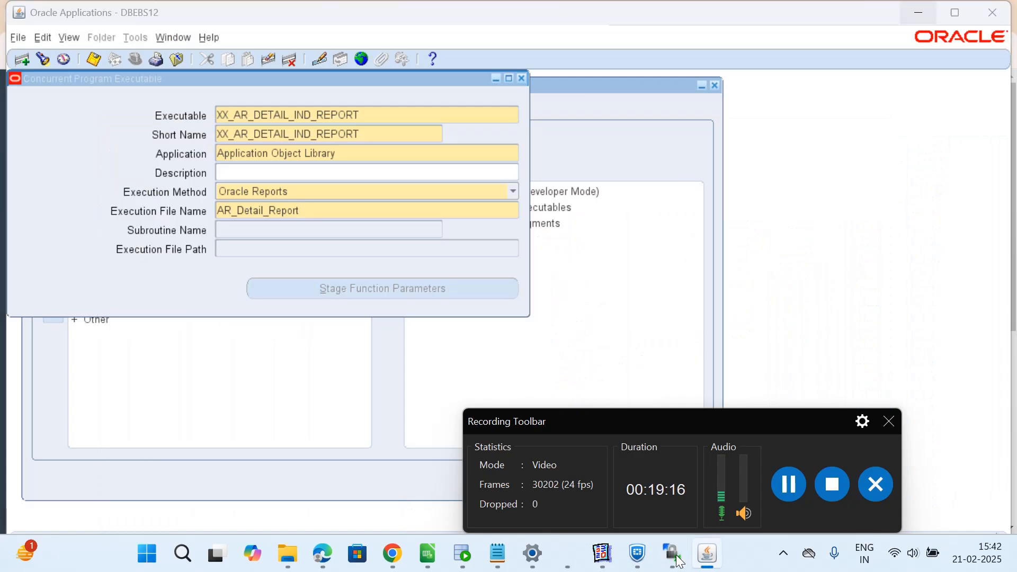
pyautogui.click(681, 561)
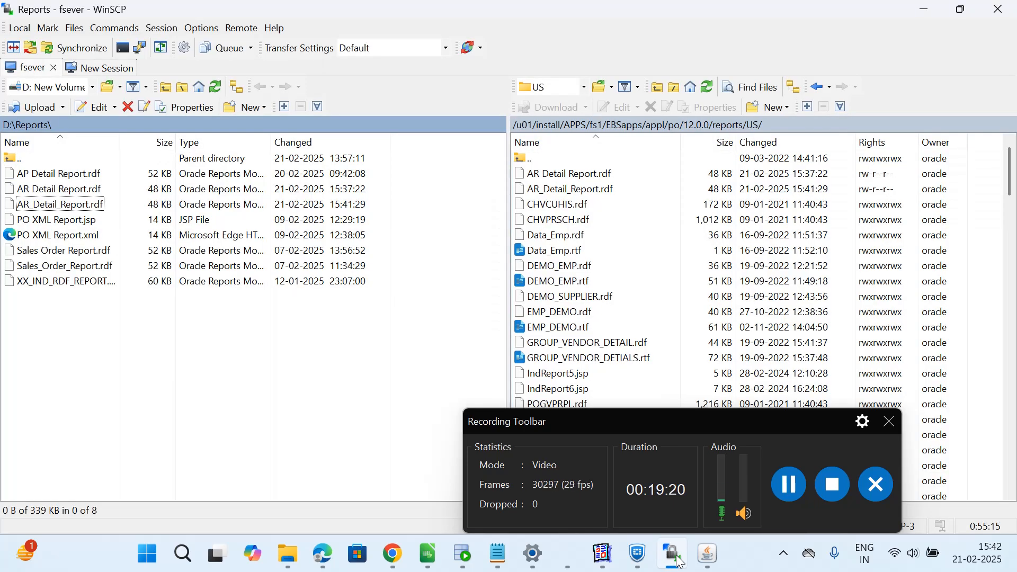
pyautogui.click(681, 561)
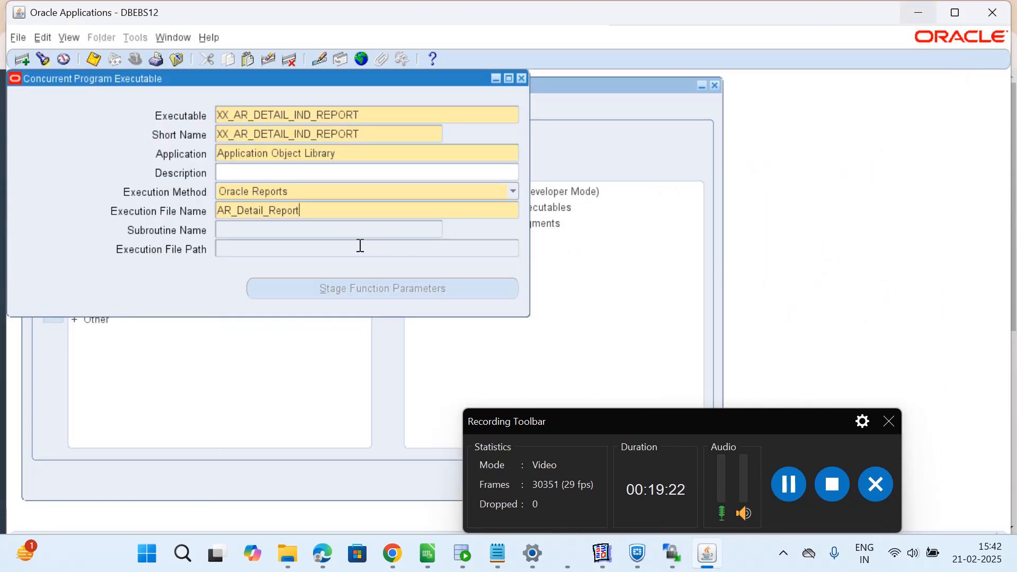
pyautogui.hotkey('ctrl', 's')
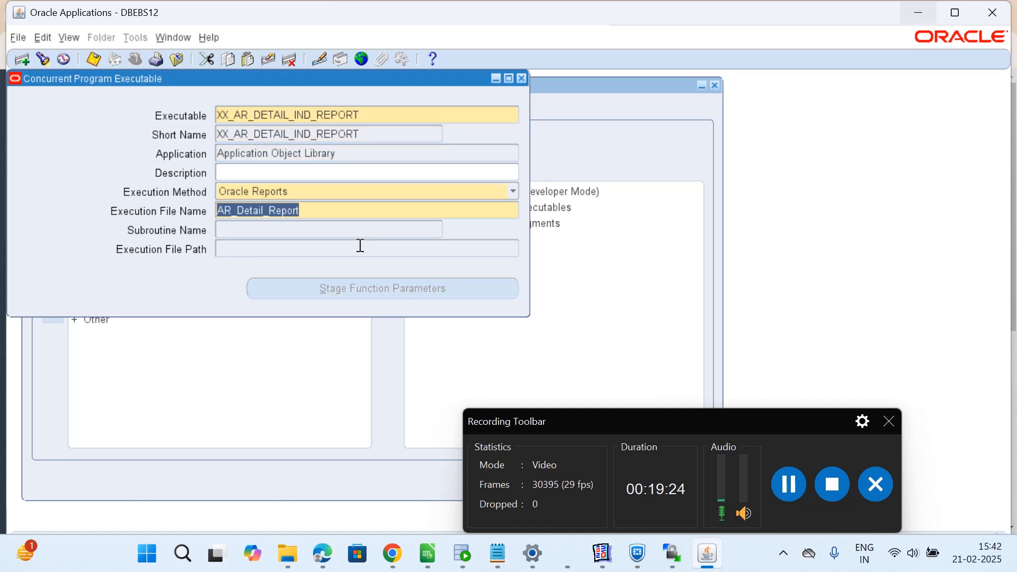
pyautogui.click(522, 79)
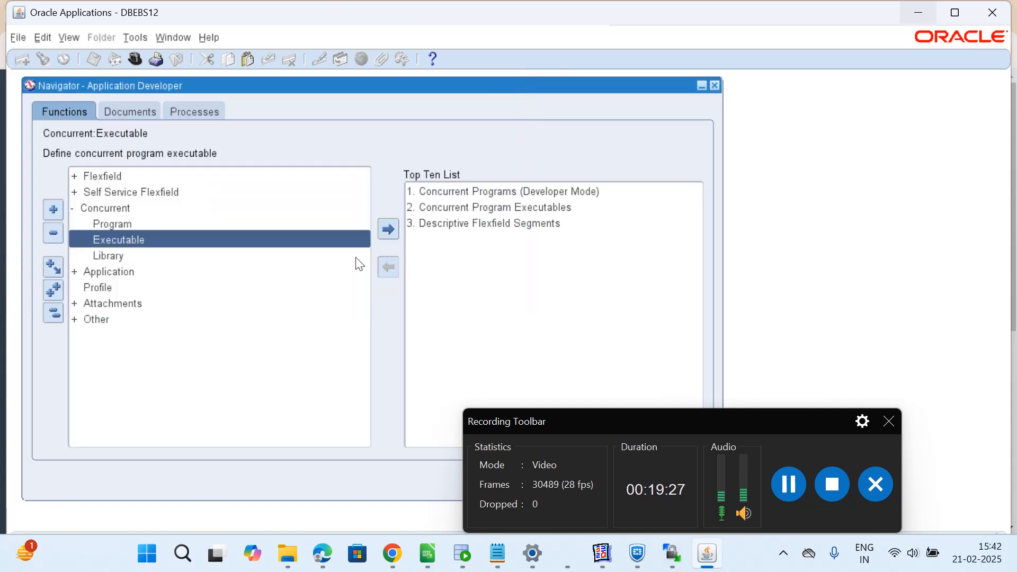
pyautogui.doubleClick(115, 224)
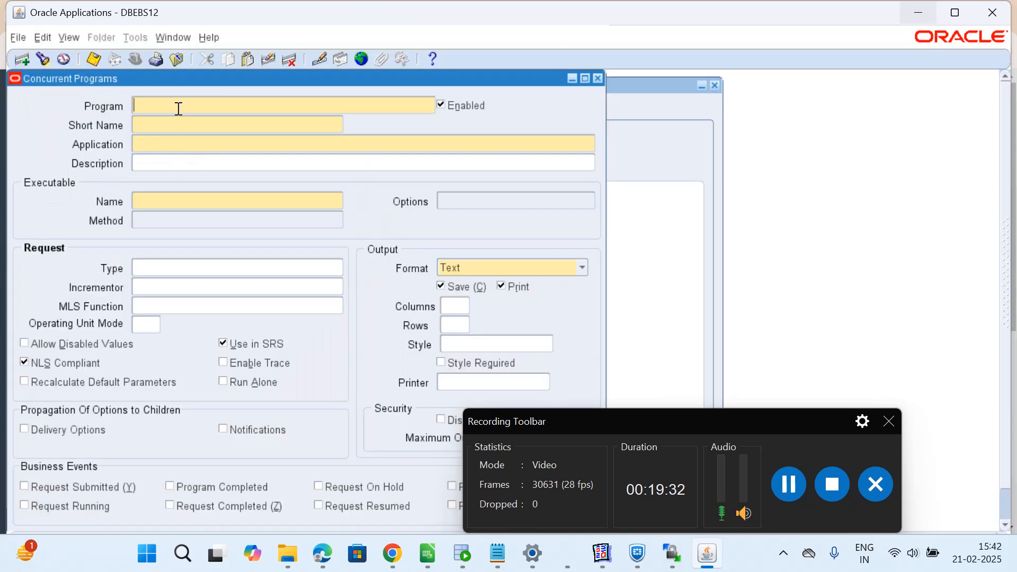
pyautogui.write('XX_AR_DETAIL')
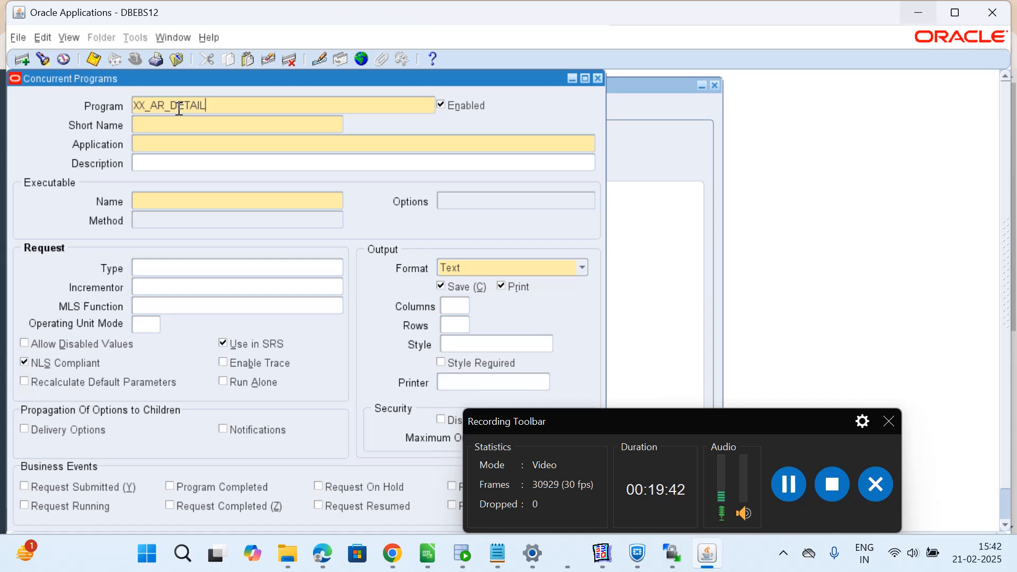
pyautogui.write('_IND_REPORT')
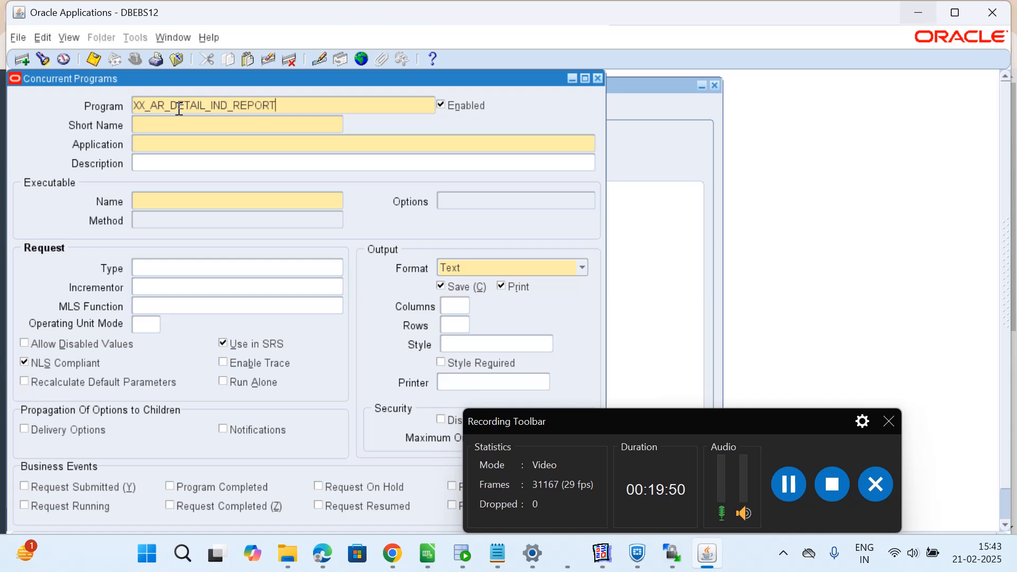
pyautogui.moveTo(293, 106); pyautogui.dragTo(138, 112)
pyautogui.hotkey('ctrl', 'c')
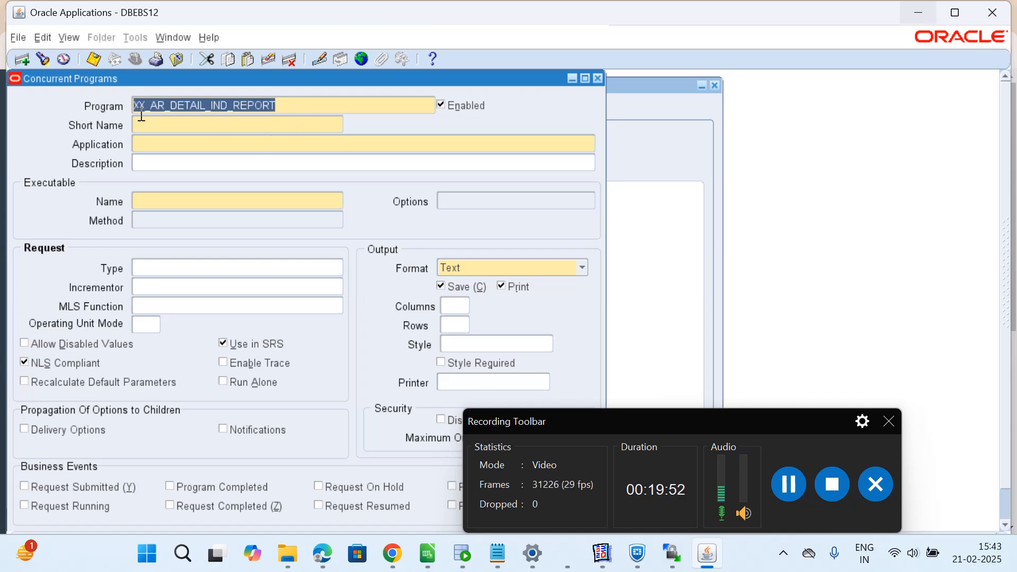
pyautogui.click(597, 78)
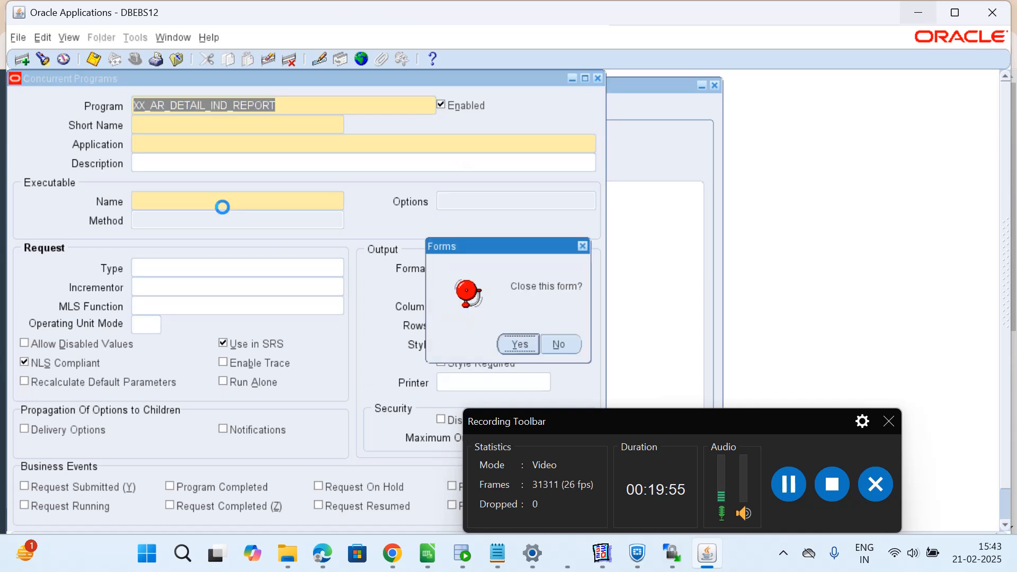
pyautogui.click(519, 342)
# Query the concurrent program executables for XX_AR_DETAIL_IND_REPORT, copy the executable name and close the form.
pyautogui.doubleClick(107, 239)
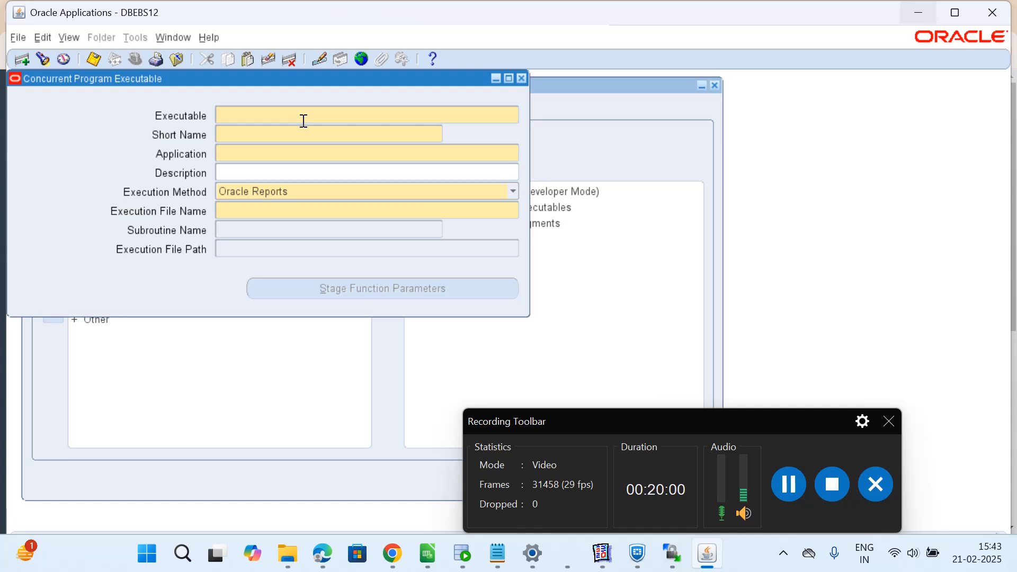
pyautogui.press('F11')
pyautogui.hotkey('ctrl', 'v')
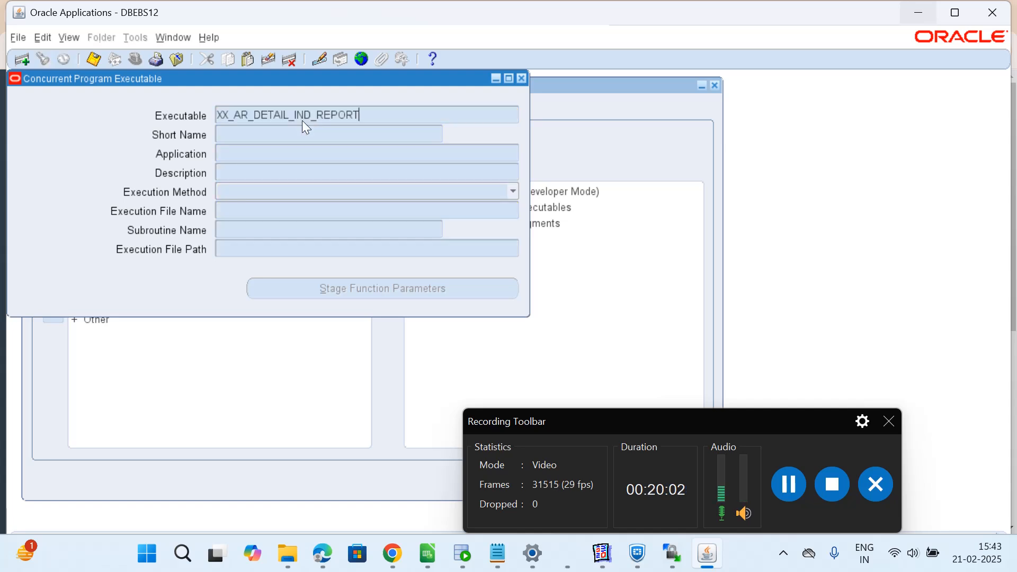
pyautogui.hotkey('ctrl', 'F11')
pyautogui.hotkey('ctrl', 'c')
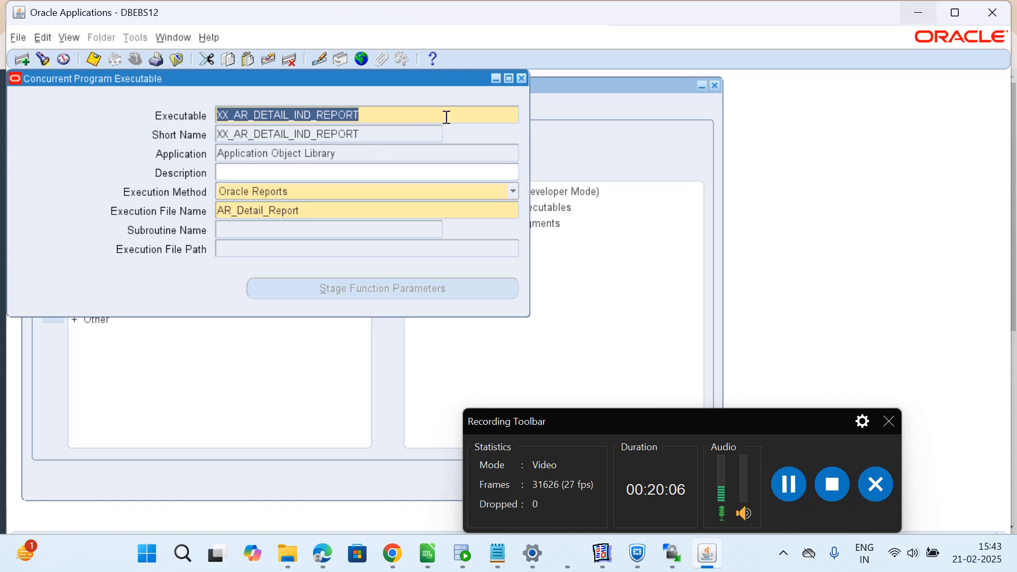
pyautogui.click(521, 80)
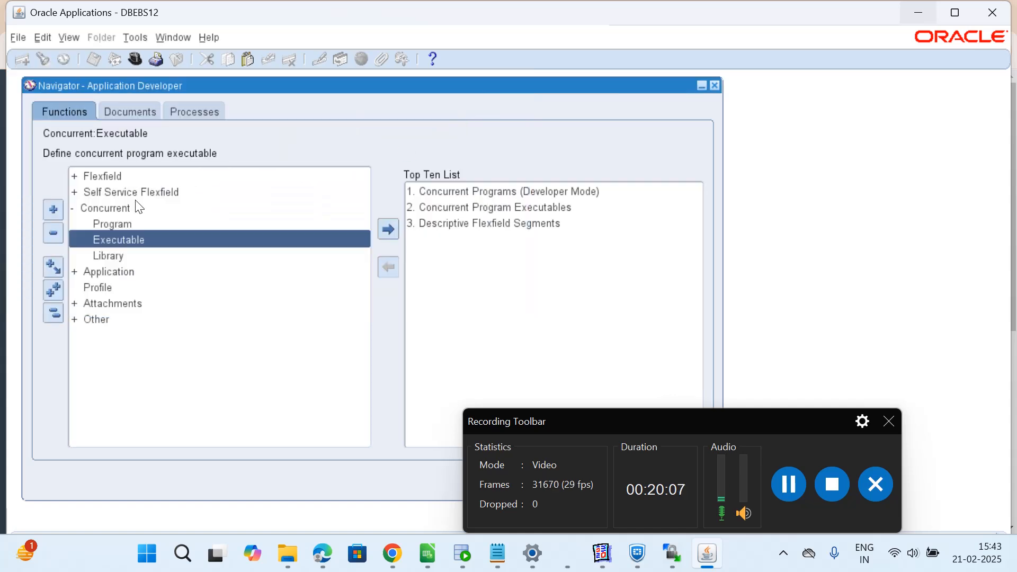
# Start a new concurrent program with XX_AR_DETAIL_IND_REPORT as both its program name and short name.
pyautogui.doubleClick(116, 225)
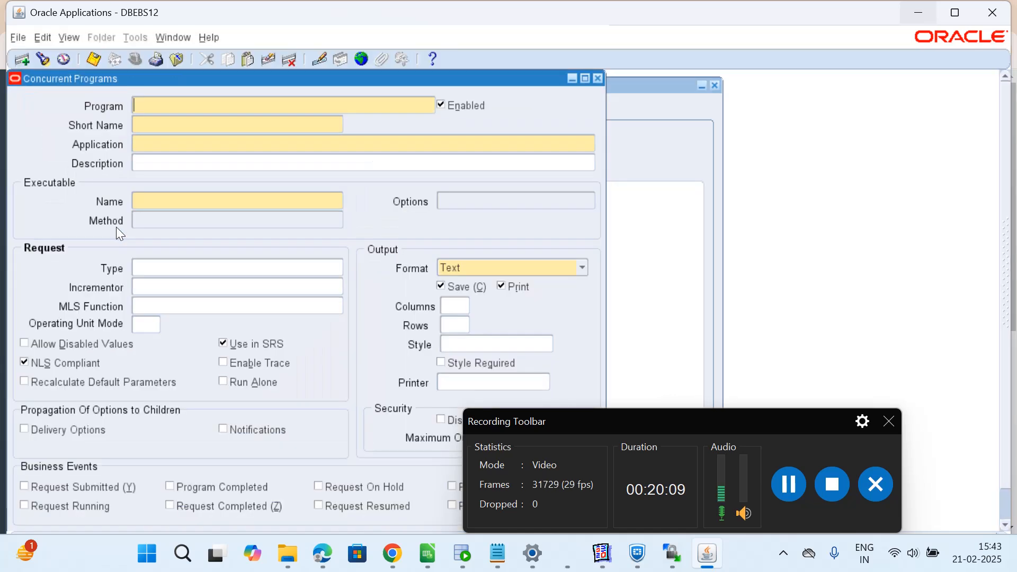
pyautogui.hotkey('ctrl', 'v')
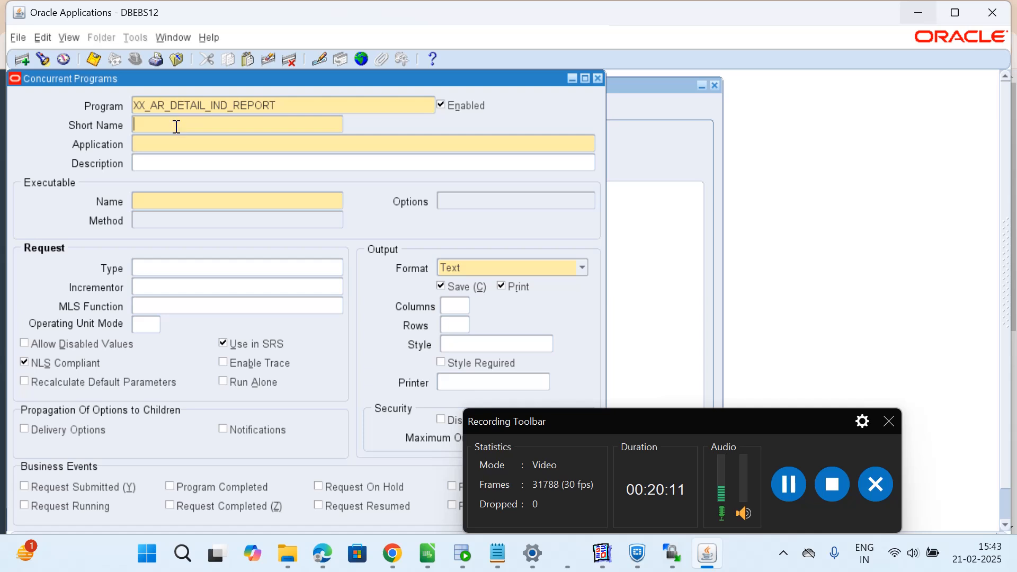
pyautogui.hotkey('ctrl', 'v')
# Set the program's application to Application Object Library and its executable to XX_AR_DETAIL_IND_REPORT.
pyautogui.click(153, 148)
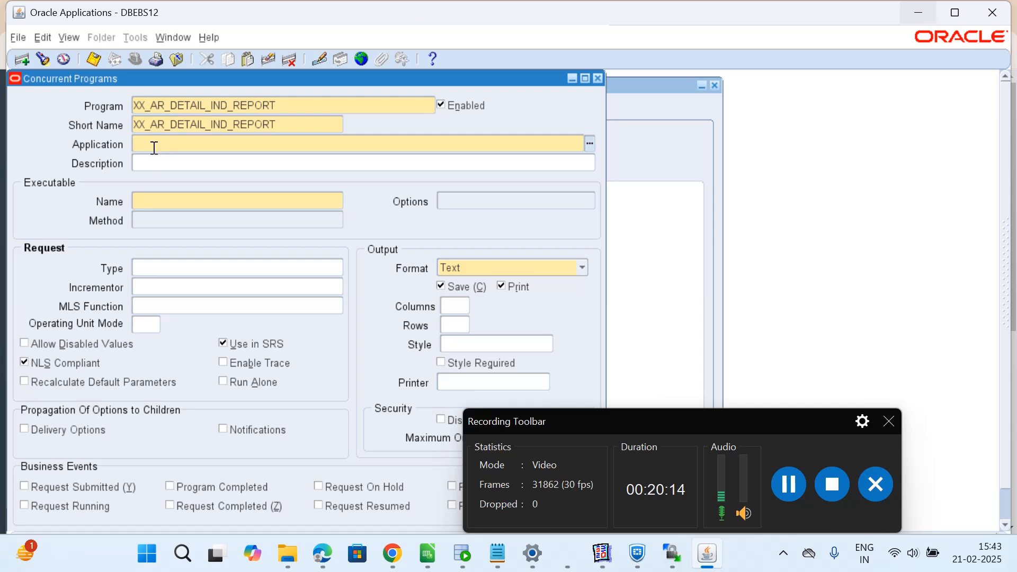
pyautogui.write('Application')
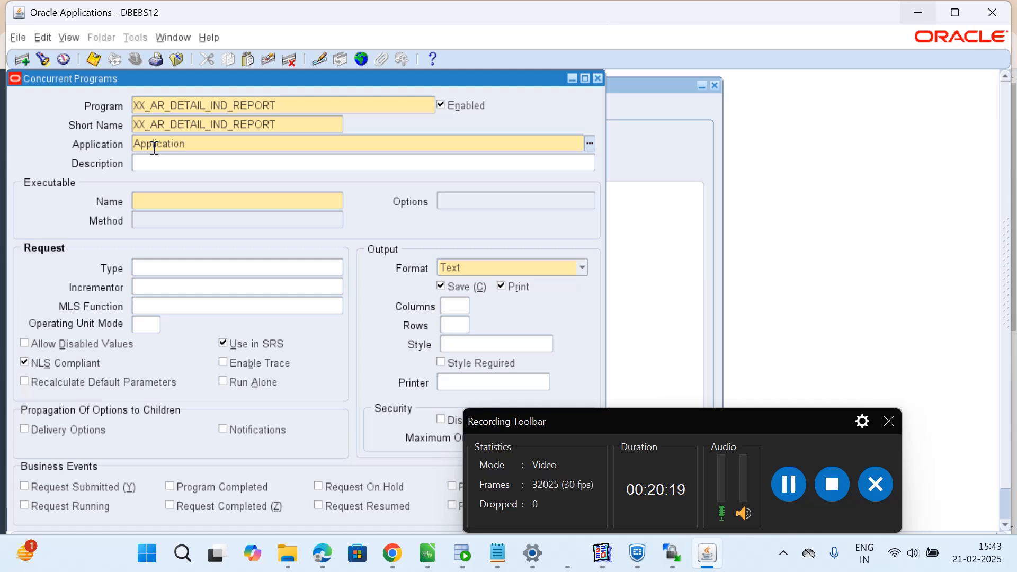
pyautogui.press('Tab')
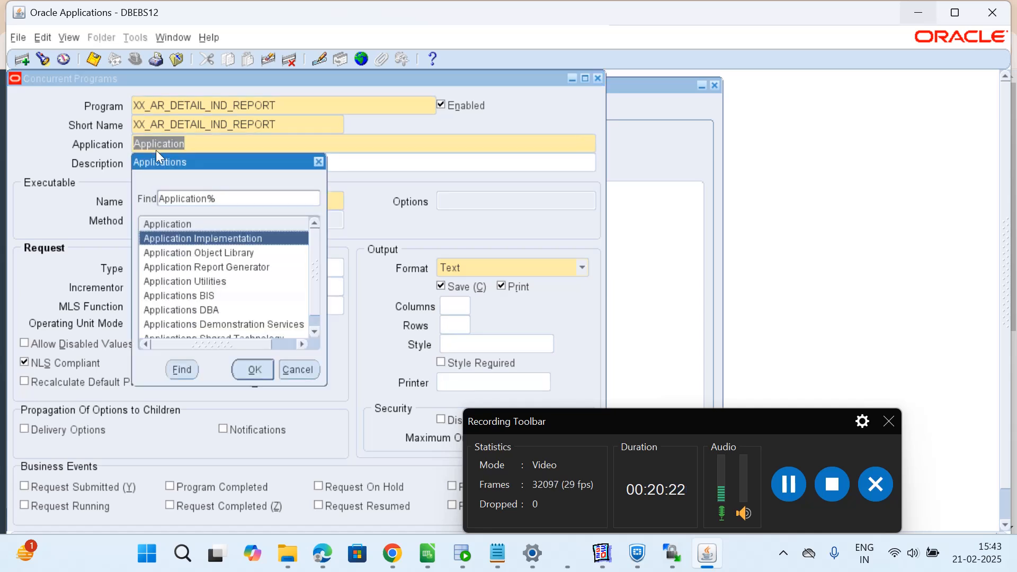
pyautogui.doubleClick(172, 253)
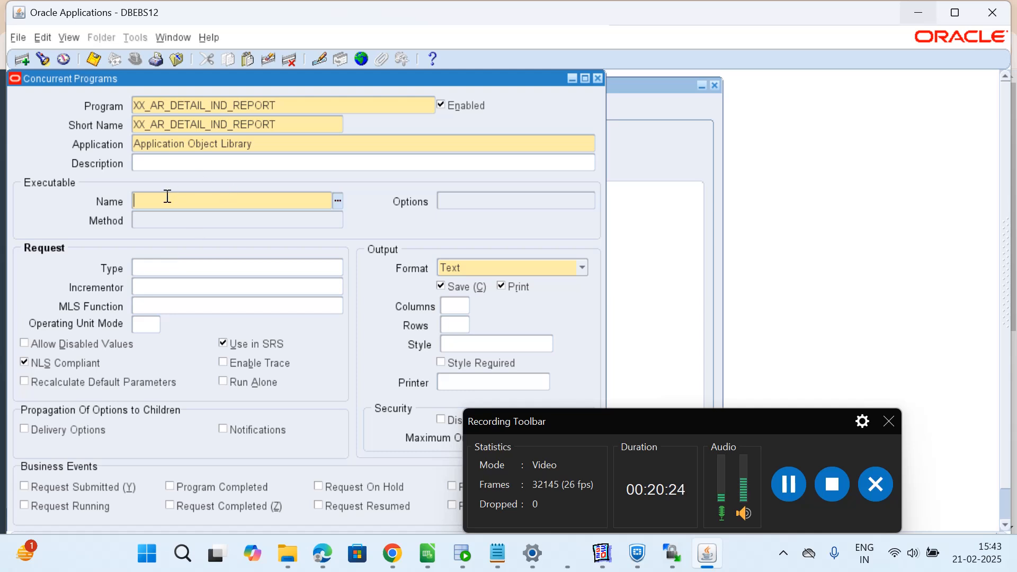
pyautogui.hotkey('ctrl', 'v')
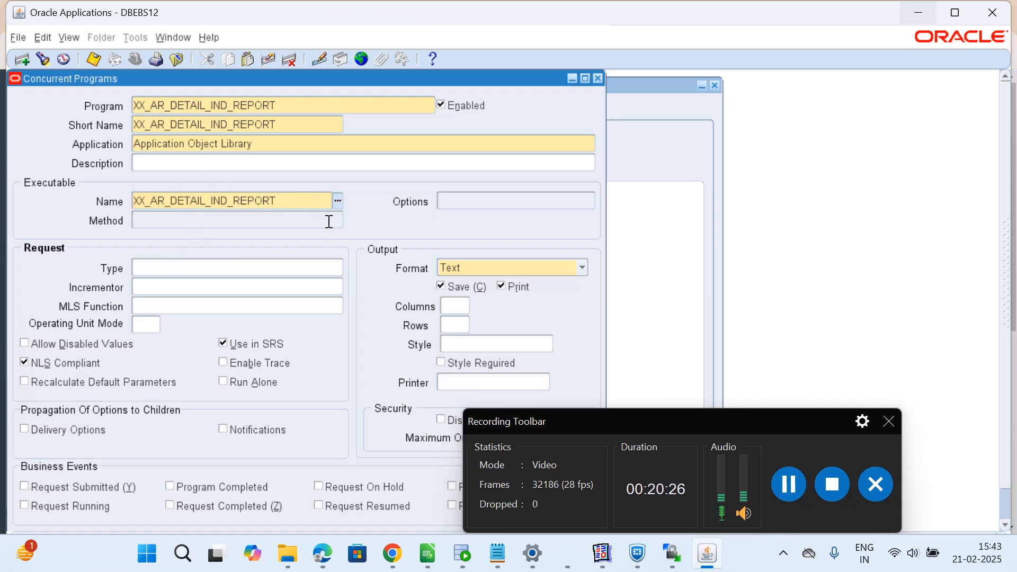
pyautogui.press('Tab')
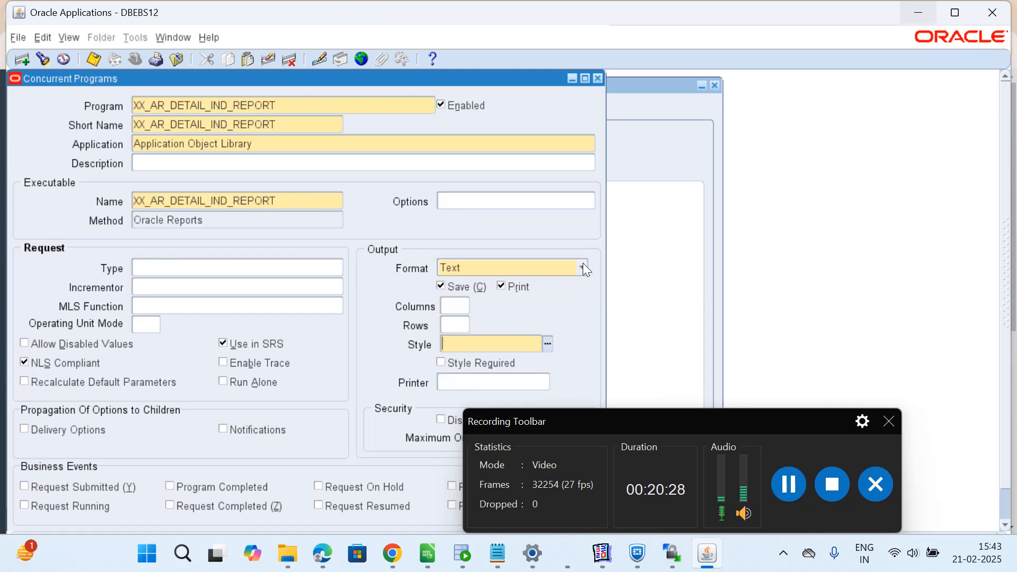
# Keep the output format as Text, set the print style to A4, and save and close the concurrent program.
pyautogui.click(583, 267)
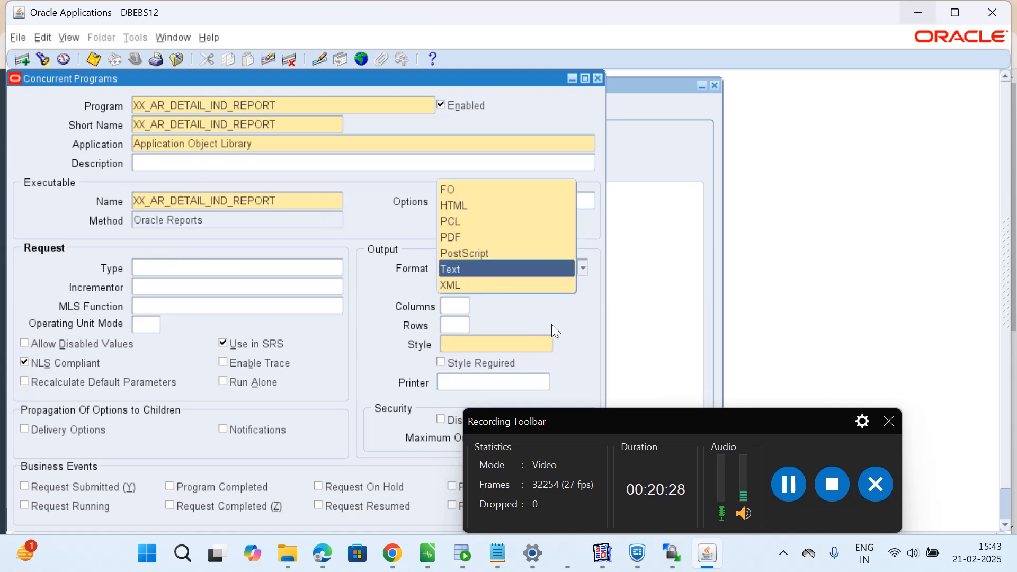
pyautogui.click(493, 268)
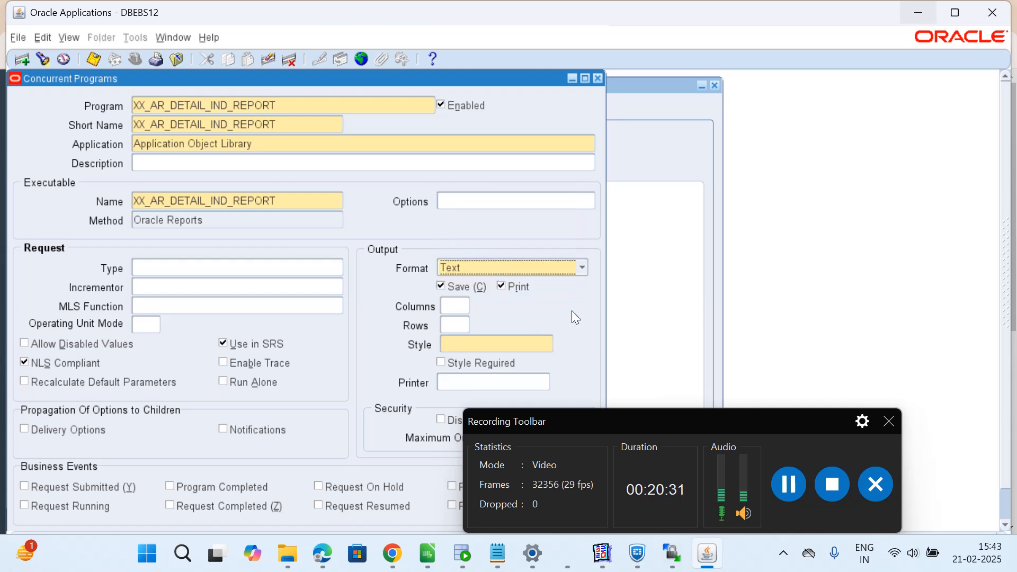
pyautogui.click(512, 344)
pyautogui.click(549, 345)
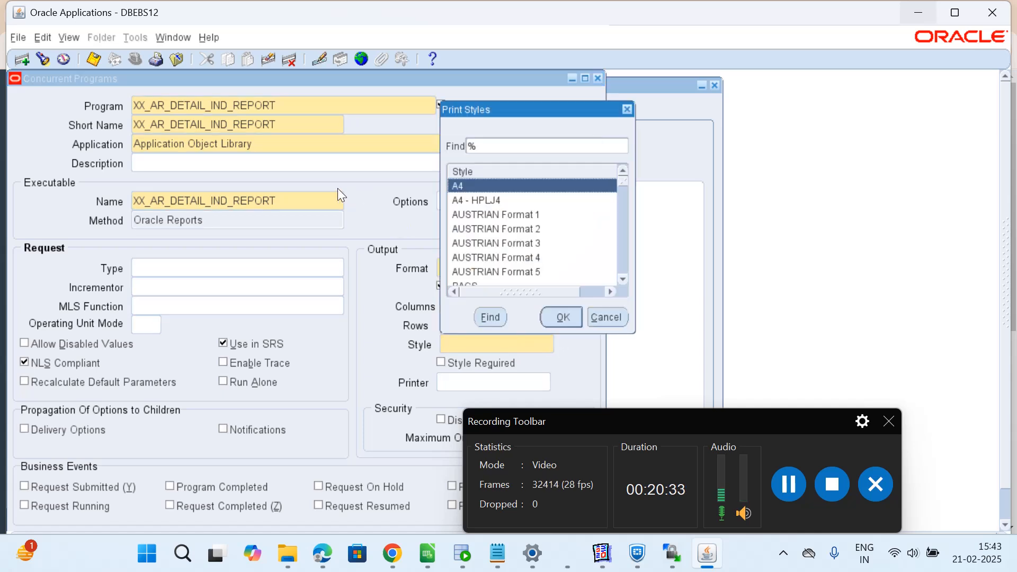
pyautogui.click(561, 316)
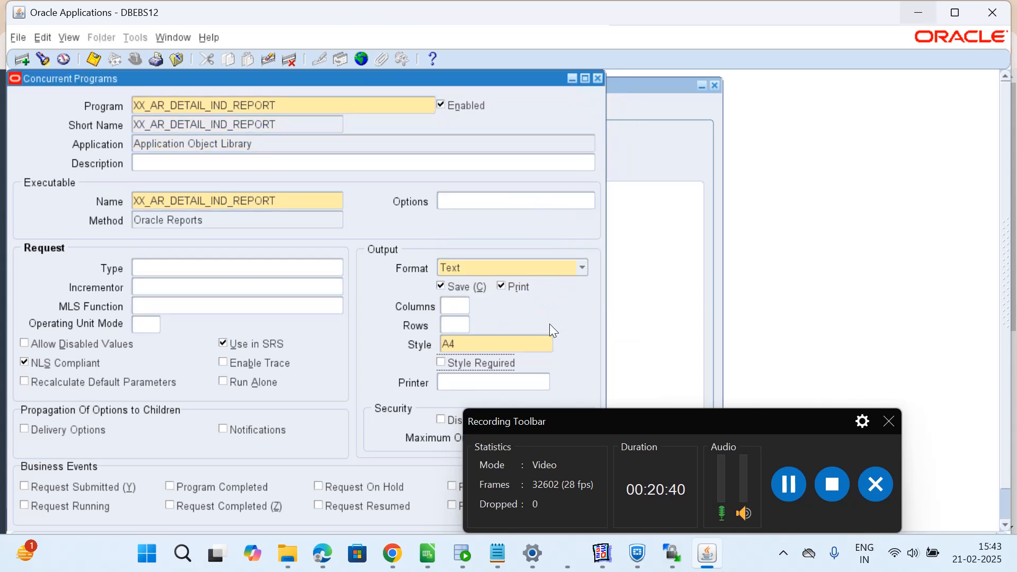
pyautogui.click(597, 79)
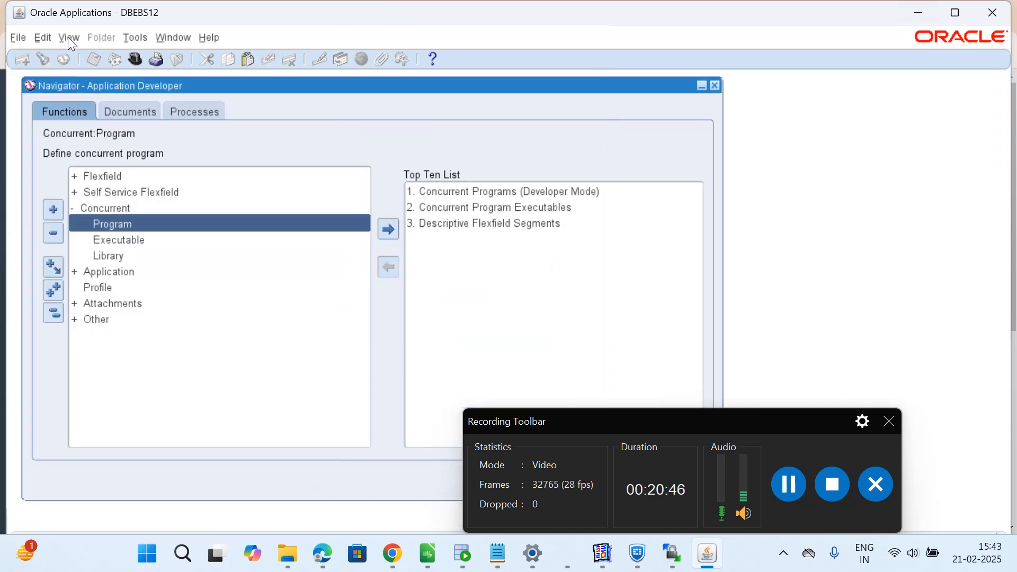
# Switch the responsibility to System Administrator, filtering the responsibilities list by %sys.
pyautogui.click(135, 59)
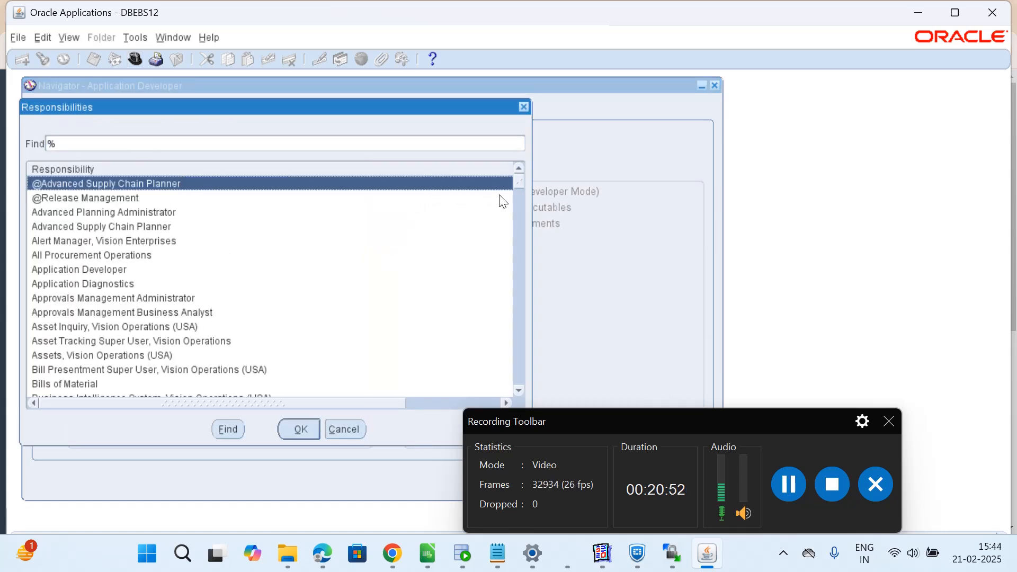
pyautogui.click(126, 140)
pyautogui.write('sys')
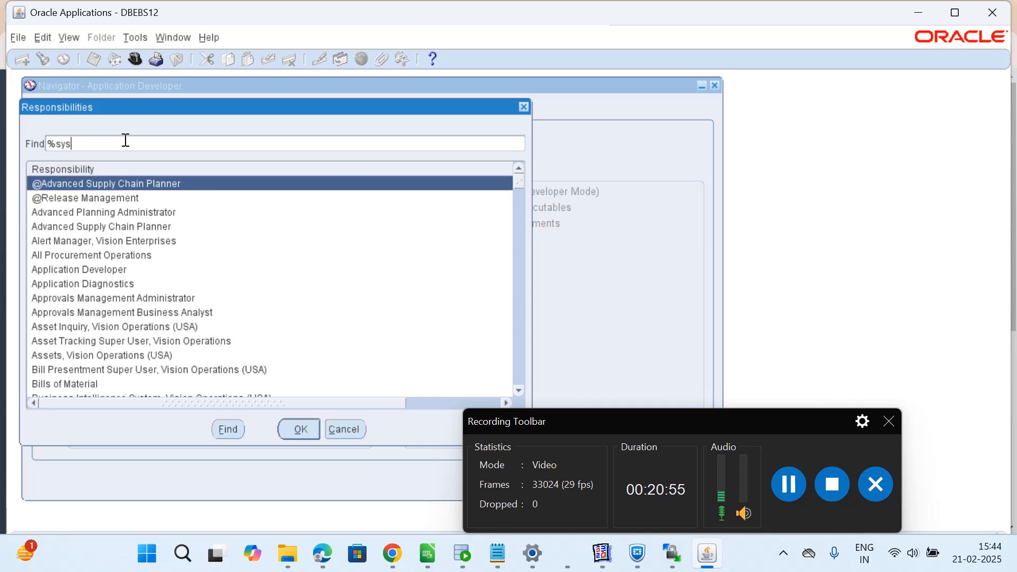
pyautogui.press('Return')
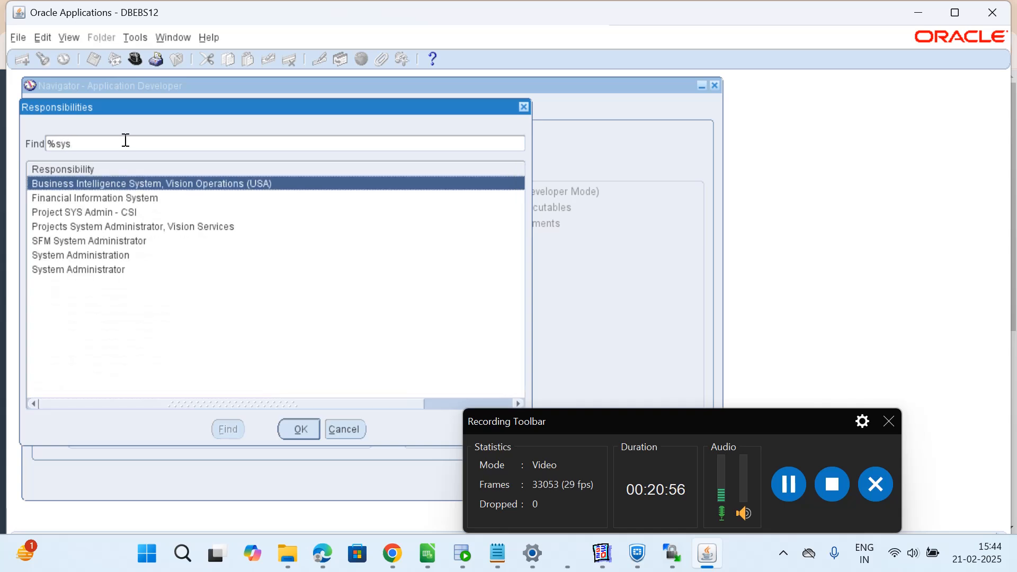
pyautogui.doubleClick(110, 269)
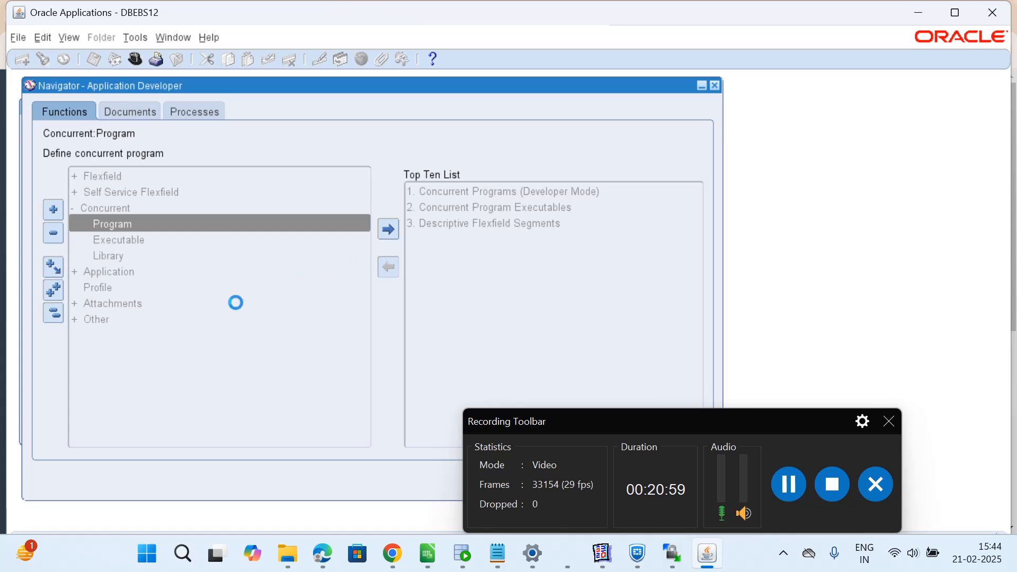
# Open the form for defining responsibilities in the Responsibility branch of Security.
pyautogui.click(100, 320)
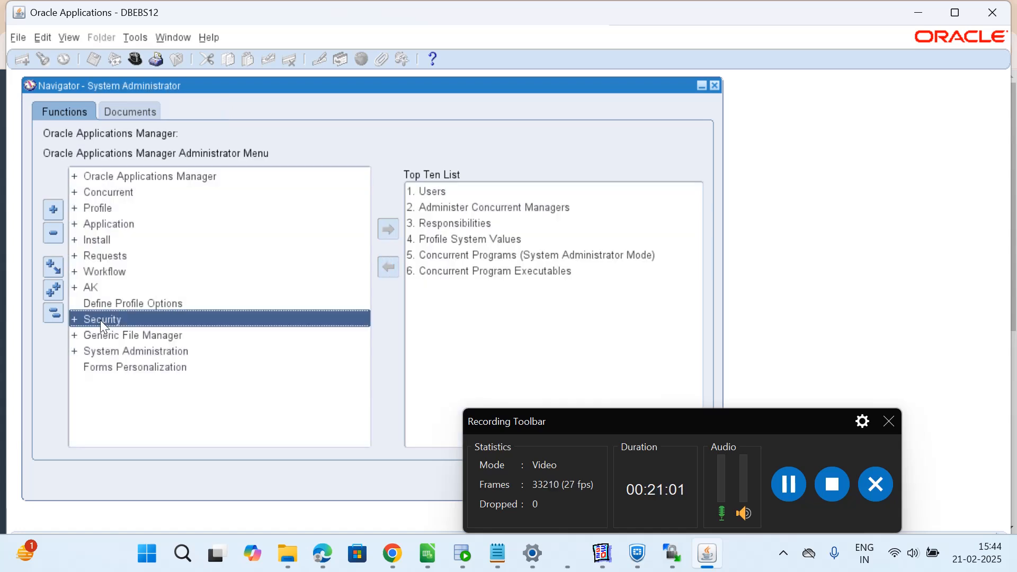
pyautogui.click(57, 219)
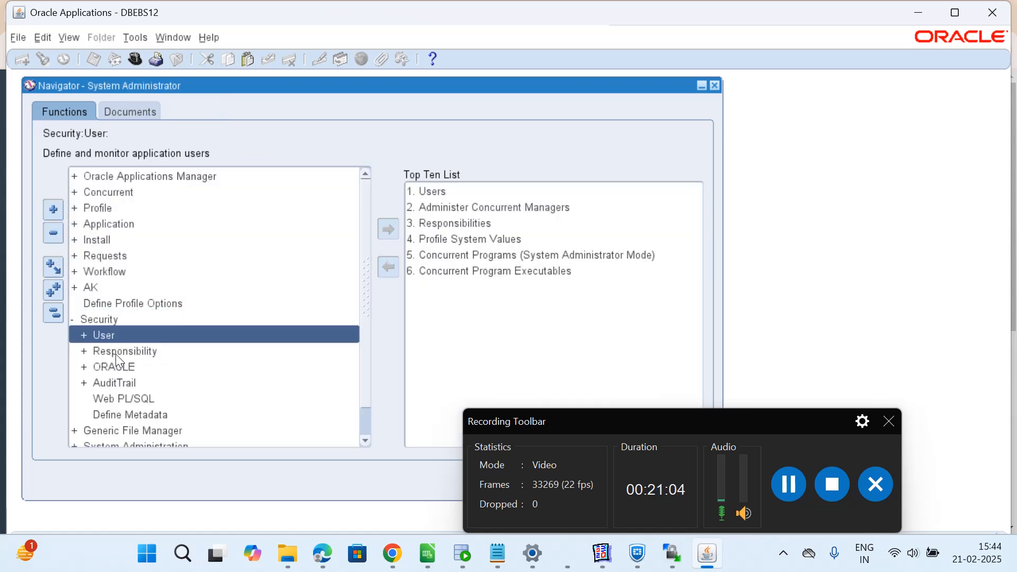
pyautogui.click(115, 354)
pyautogui.click(53, 212)
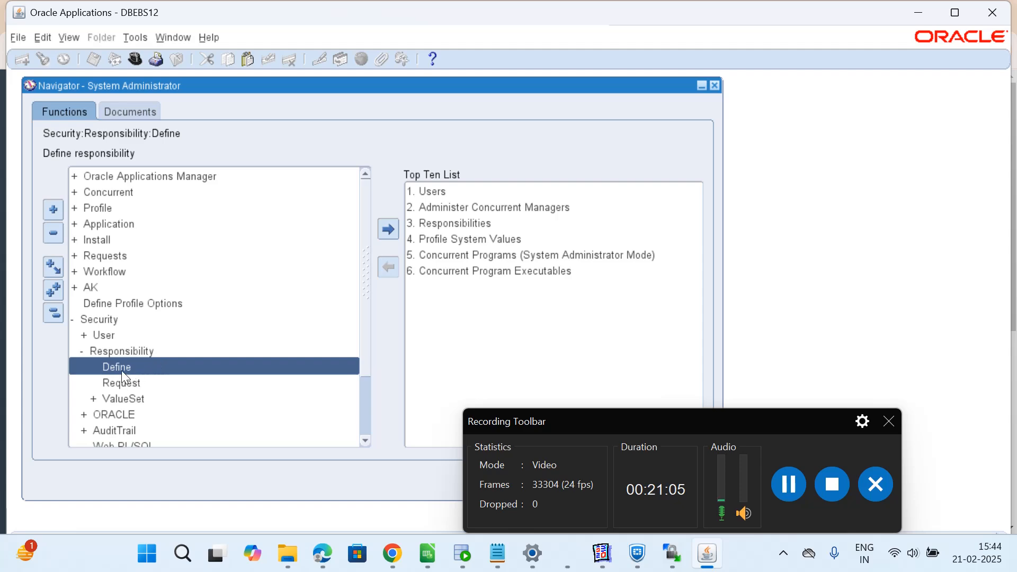
pyautogui.doubleClick(119, 368)
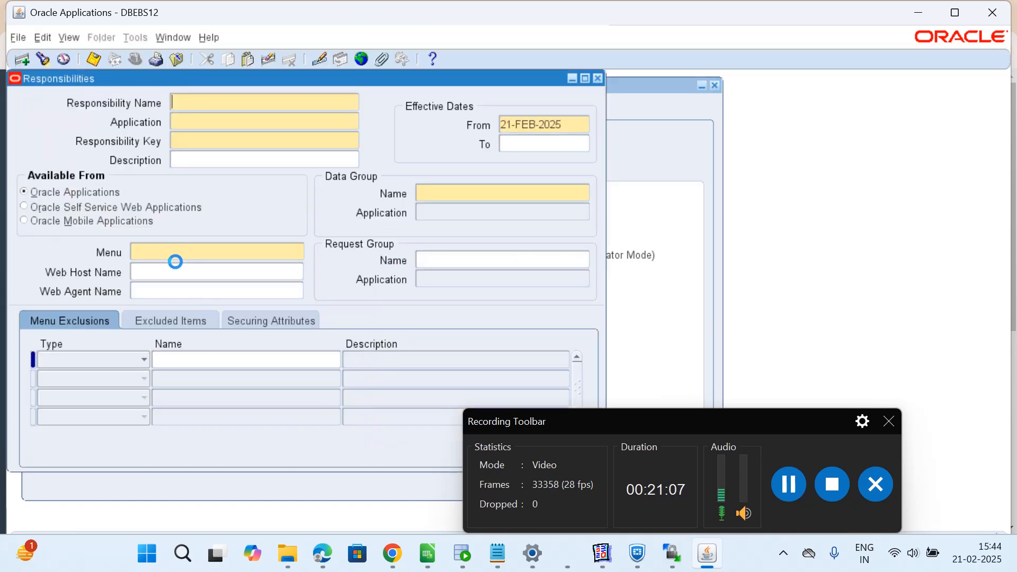
# Switch to SQL Developer, replace the Test_server~5 worksheet text with XX_AR_DETAIL_IND_REPORT, and return to Oracle Applications.
pyautogui.click(462, 553)
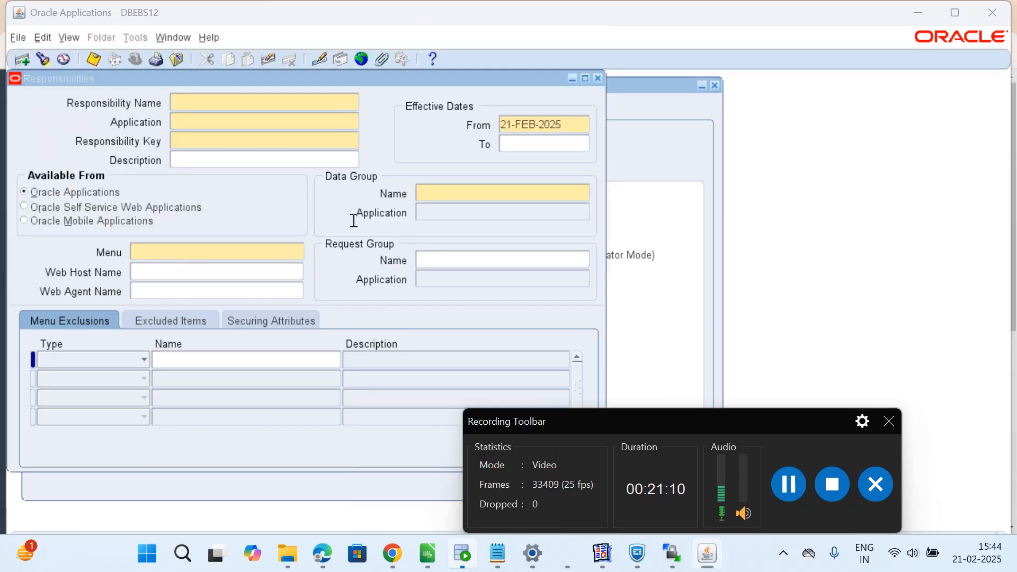
pyautogui.click(326, 80)
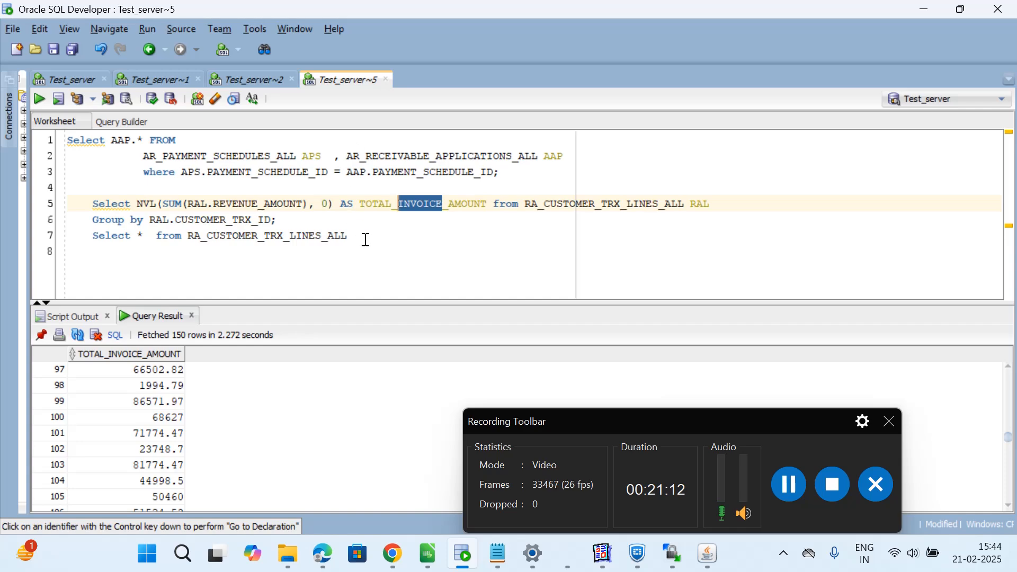
pyautogui.hotkey('ctrl', 'a')
pyautogui.write('XX_AR_DETAIL_IND_REPORT')
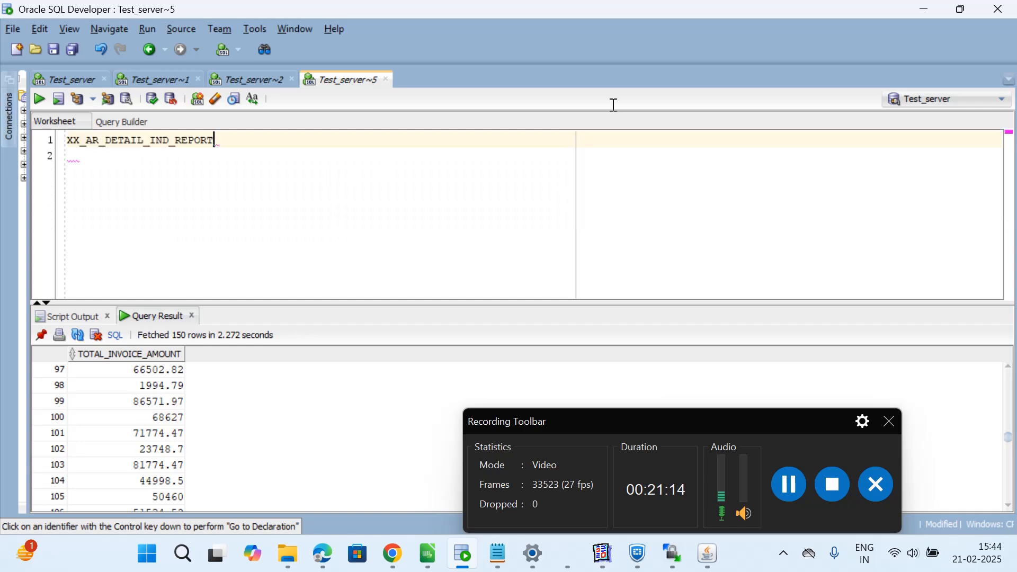
pyautogui.click(921, 9)
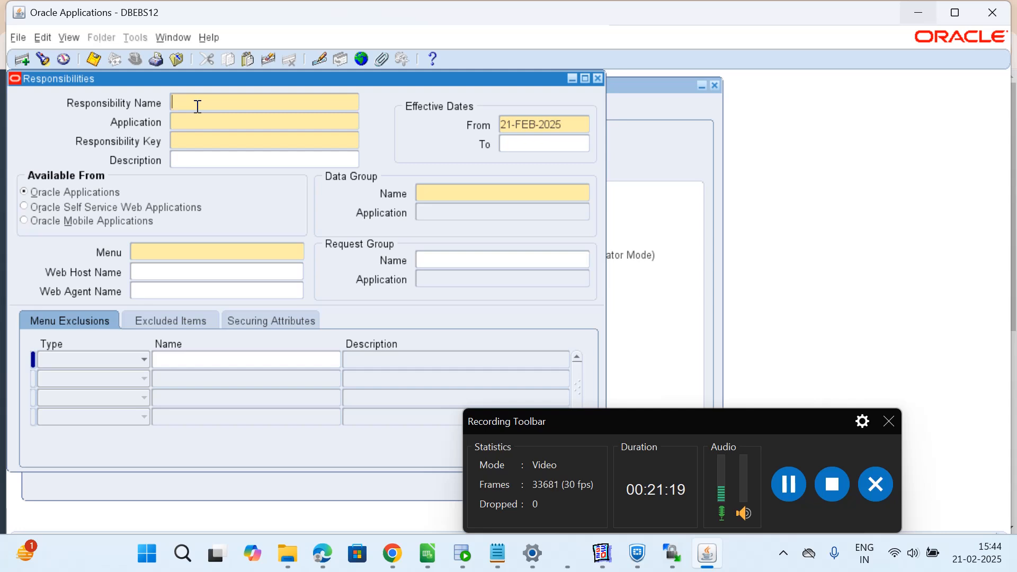
# Query the responsibilities whose application is Application Object Library and go to the Application Developer record.
pyautogui.press('F11')
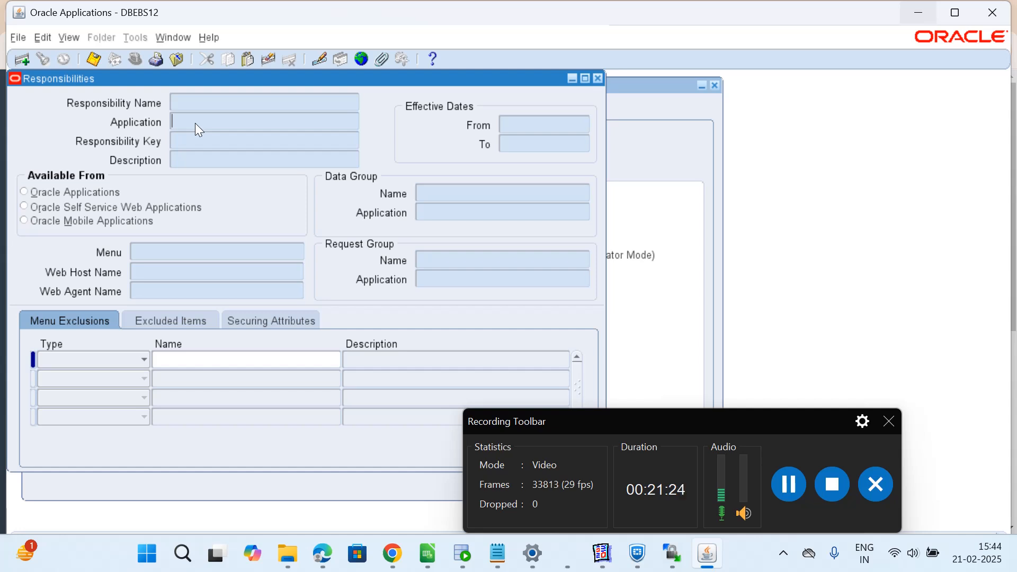
pyautogui.write('Application Obje')
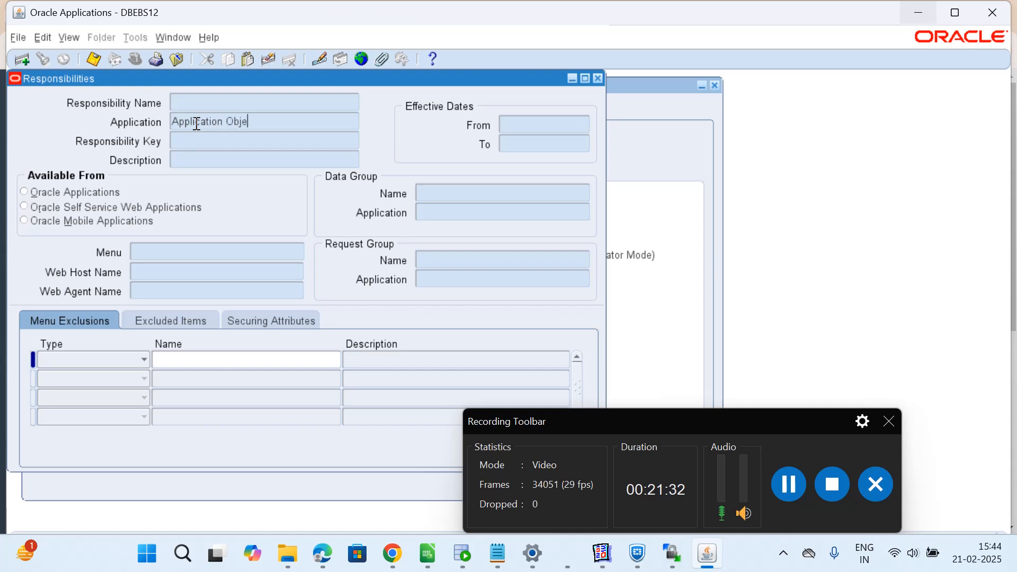
pyautogui.write('ct Lib')
pyautogui.hotkey('ctrl', 'F11')
pyautogui.click(283, 122)
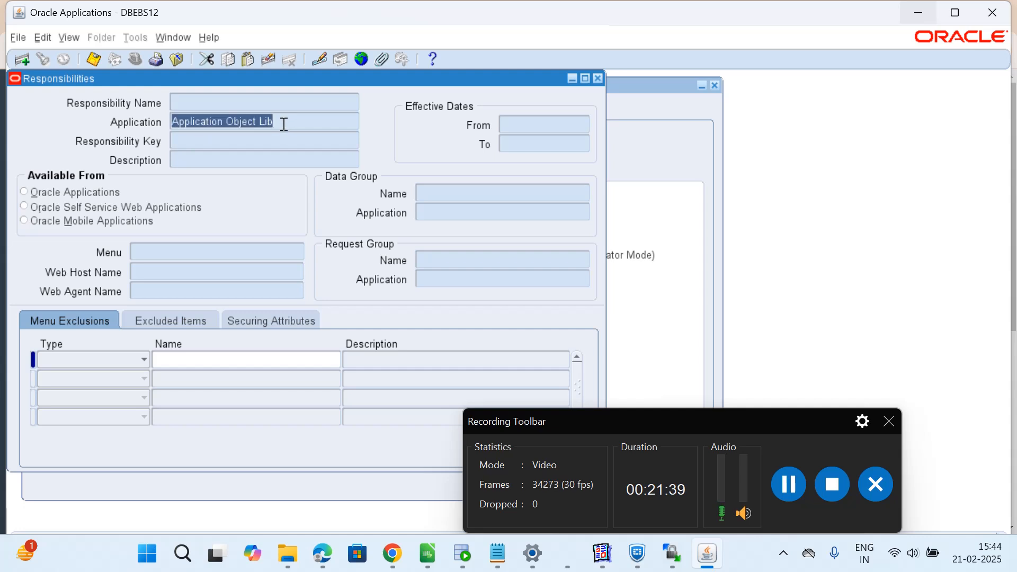
pyautogui.write('r')
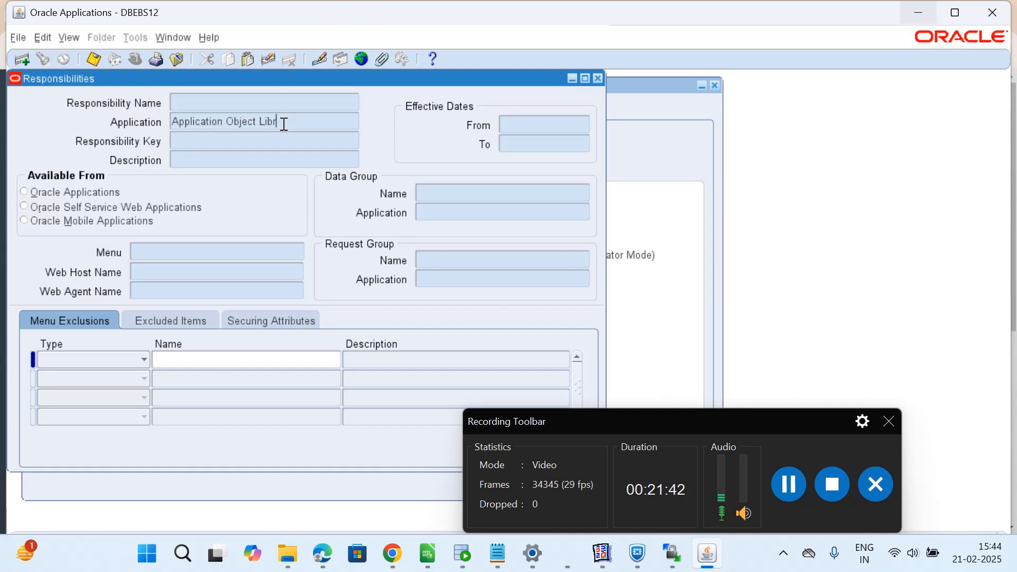
pyautogui.write('ary')
pyautogui.hotkey('ctrl', 'F11')
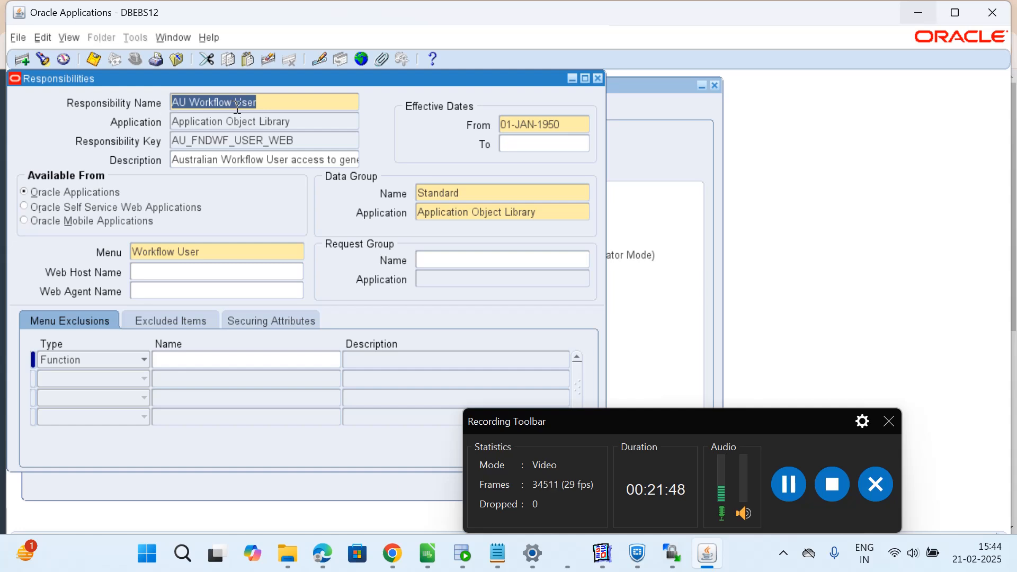
pyautogui.press('Down')
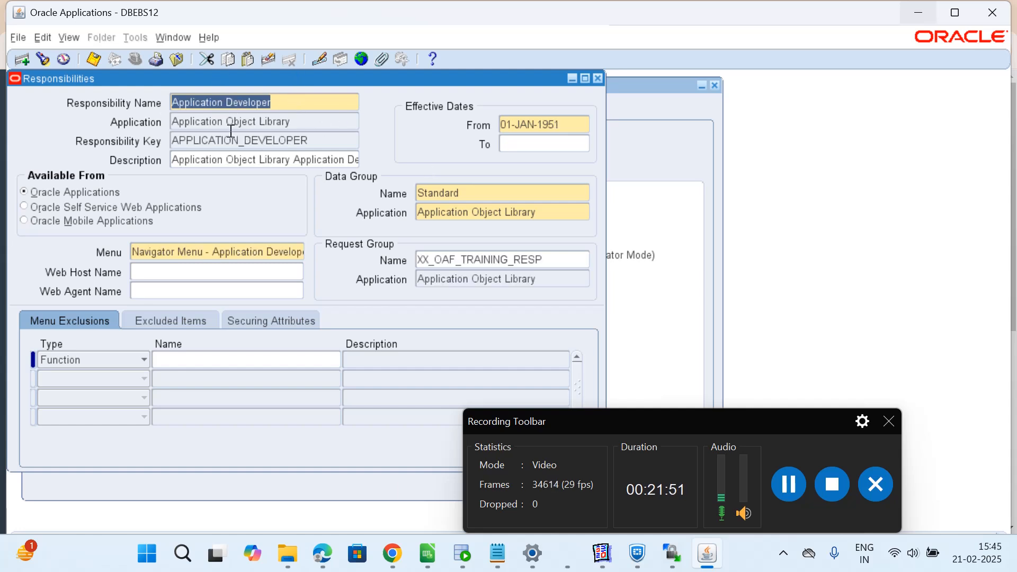
# Copy the request group name of the Application Developer responsibility and close the Responsibilities form.
pyautogui.click(555, 261)
pyautogui.hotkey('ctrl', 'c')
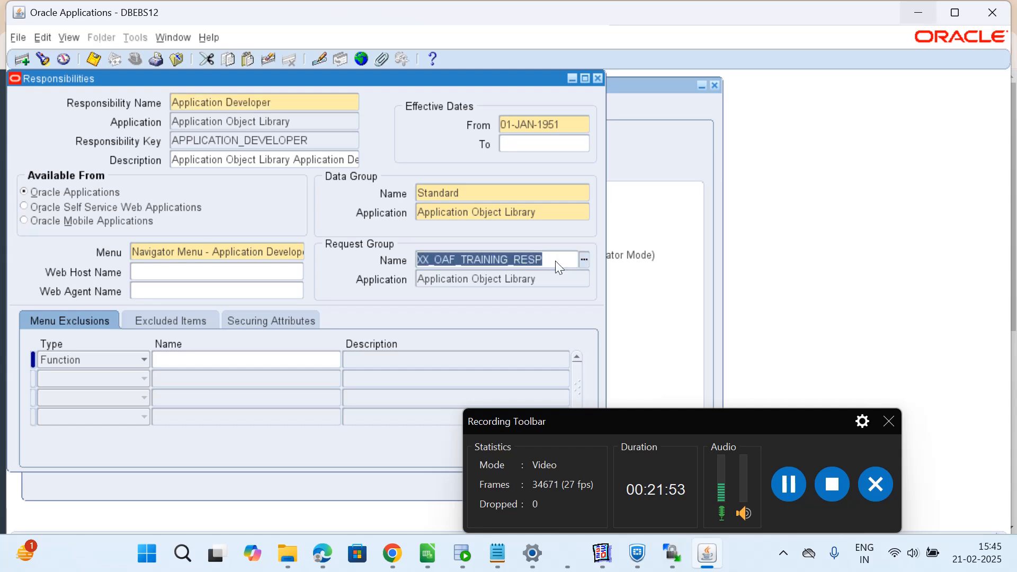
pyautogui.click(598, 80)
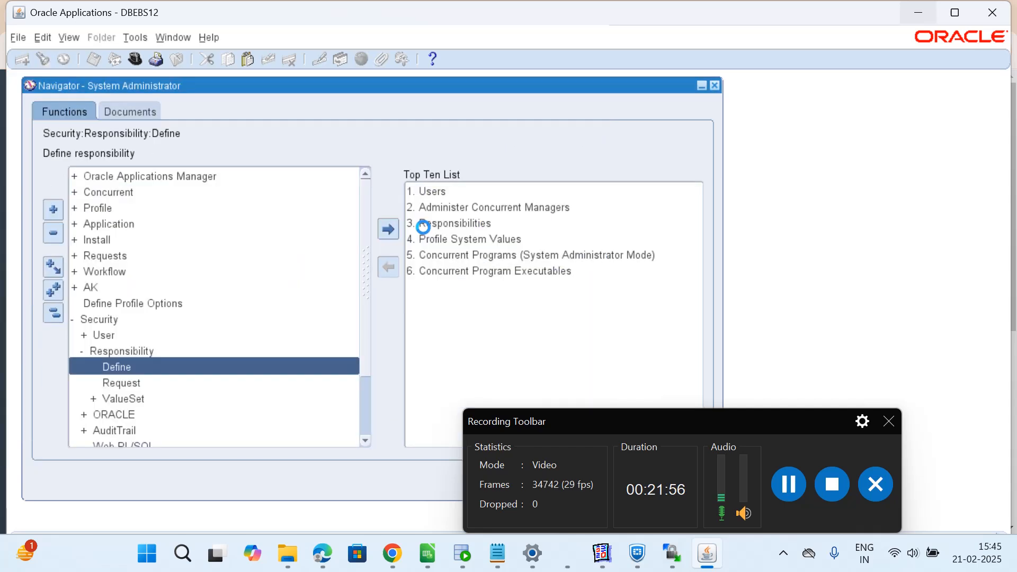
# Open the Request Groups form, query group XX_OAF_TRAINING_RESP, and go to its Application Object Library record.
pyautogui.doubleClick(113, 382)
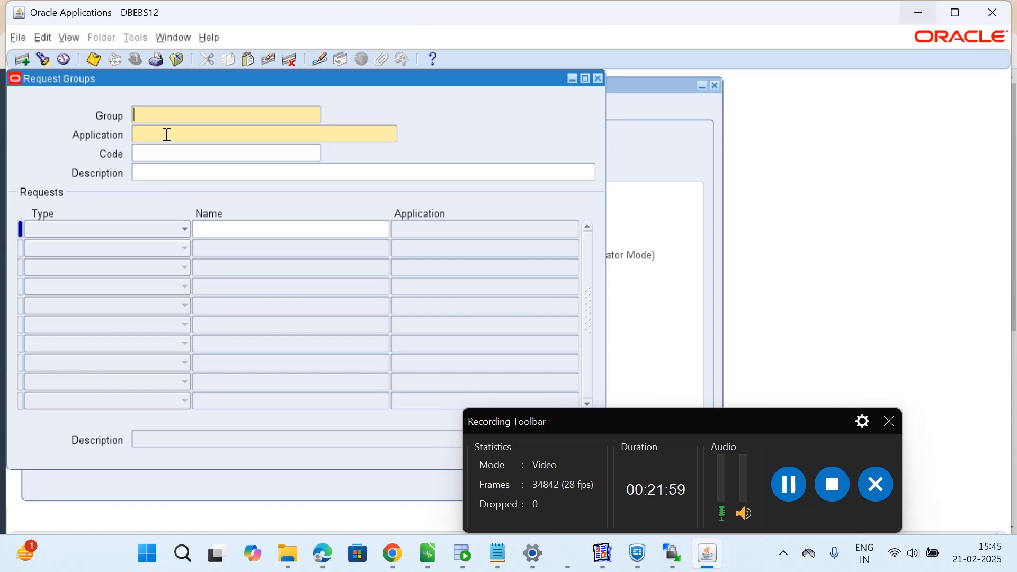
pyautogui.press('F11')
pyautogui.hotkey('ctrl', 'v')
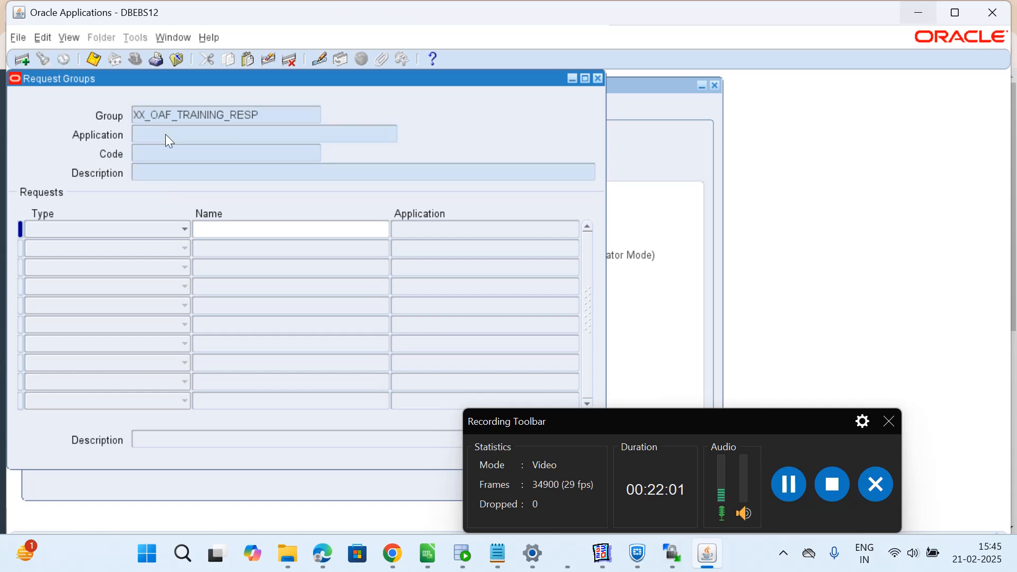
pyautogui.hotkey('ctrl', 'F11')
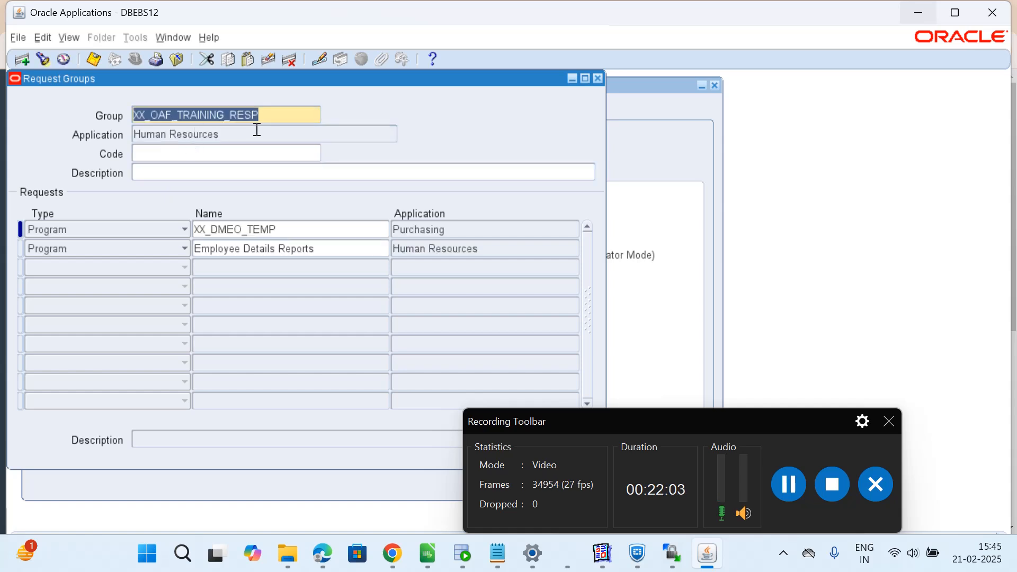
pyautogui.press('Down')
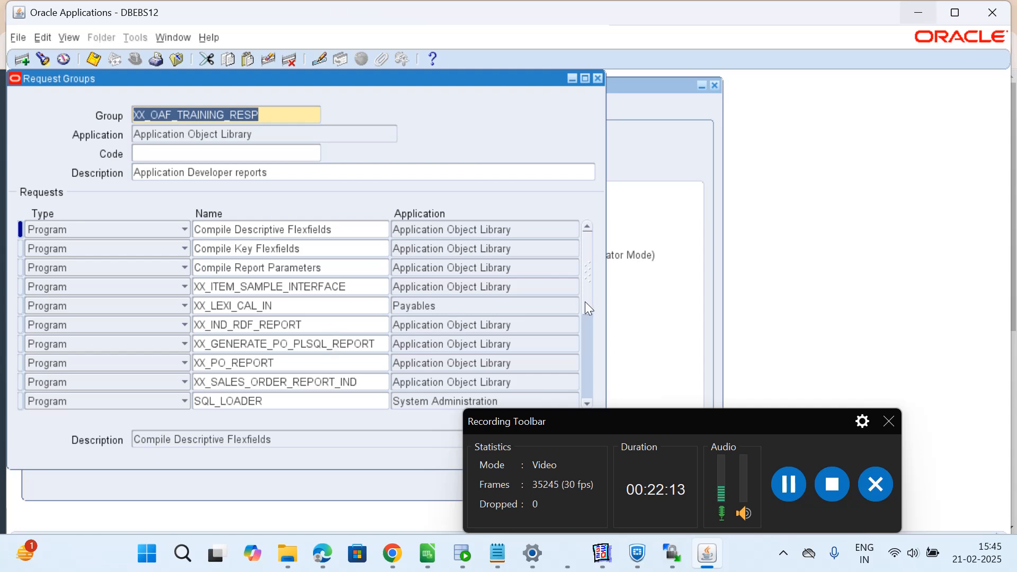
# Insert a new request row below XX_IND_RDF_REPORT in the request group, keeping its type as Program.
pyautogui.moveTo(586, 306); pyautogui.dragTo(593, 373)
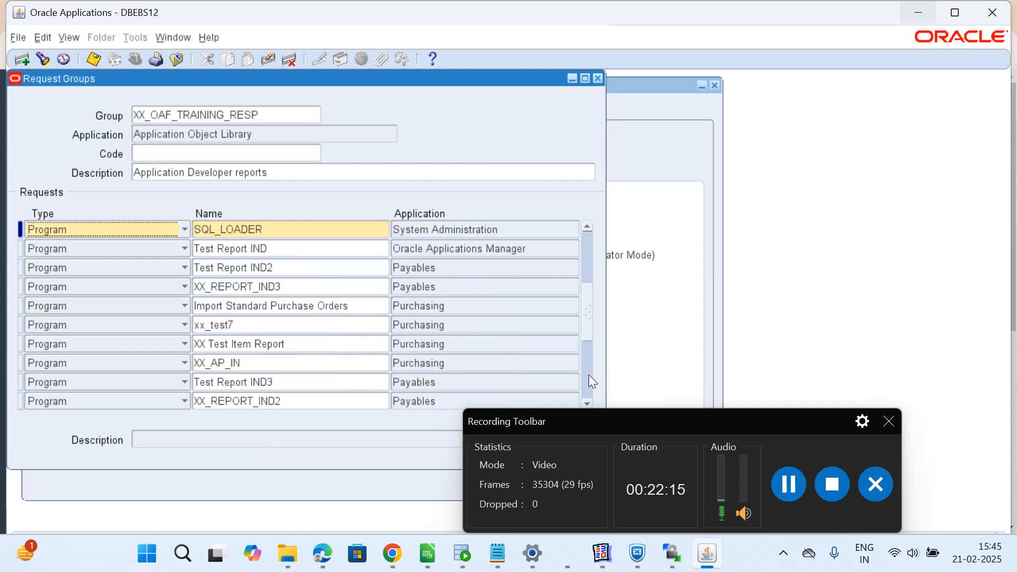
pyautogui.moveTo(587, 250); pyautogui.dragTo(586, 242)
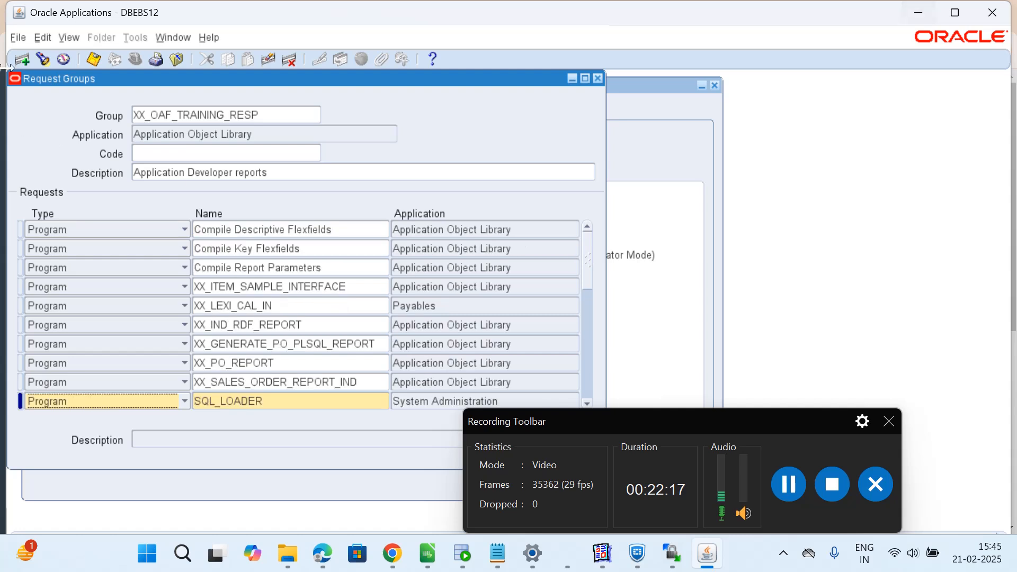
pyautogui.click(316, 324)
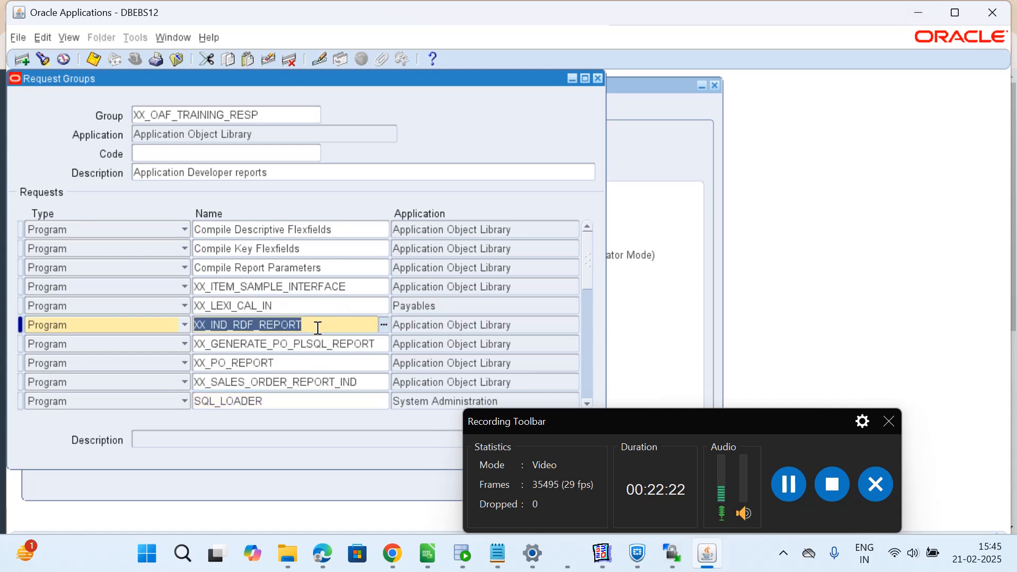
pyautogui.click(21, 58)
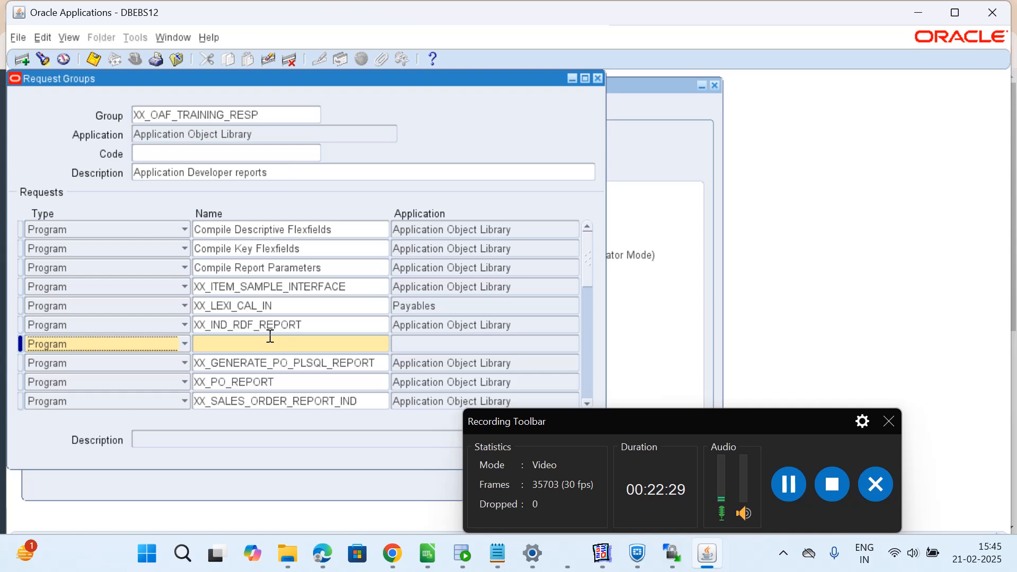
pyautogui.click(185, 347)
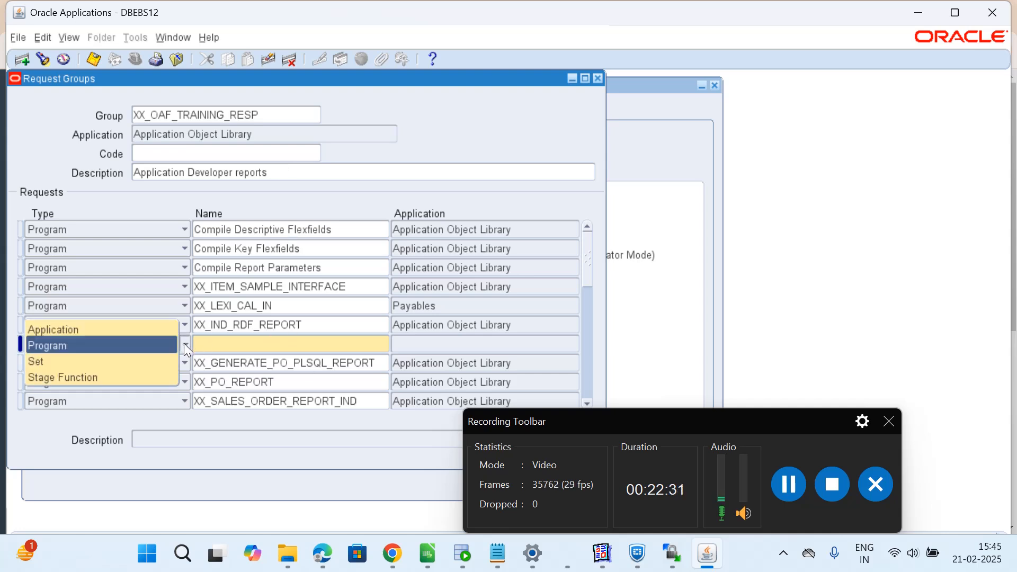
pyautogui.click(184, 345)
pyautogui.click(185, 346)
pyautogui.click(186, 345)
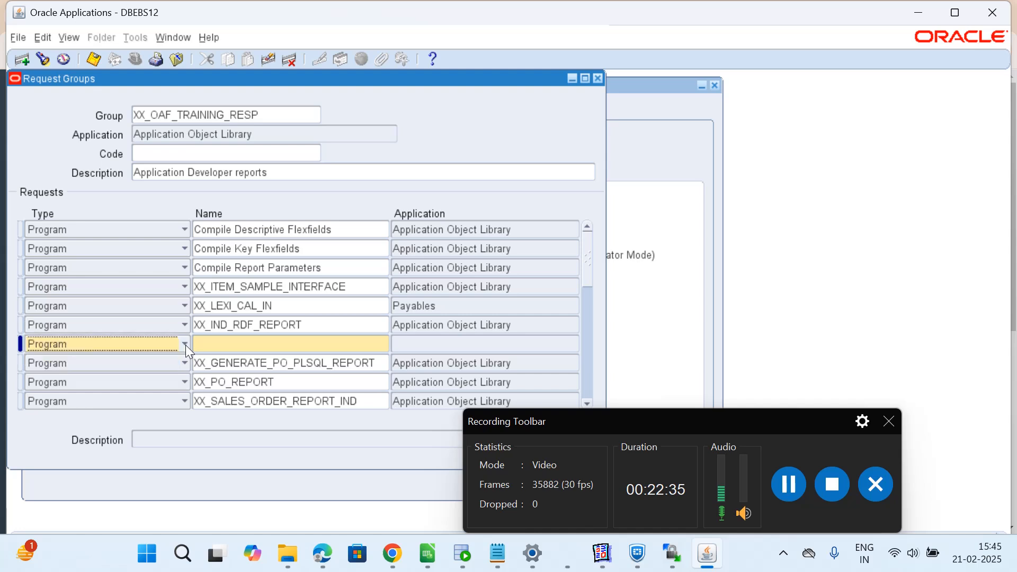
pyautogui.click(253, 345)
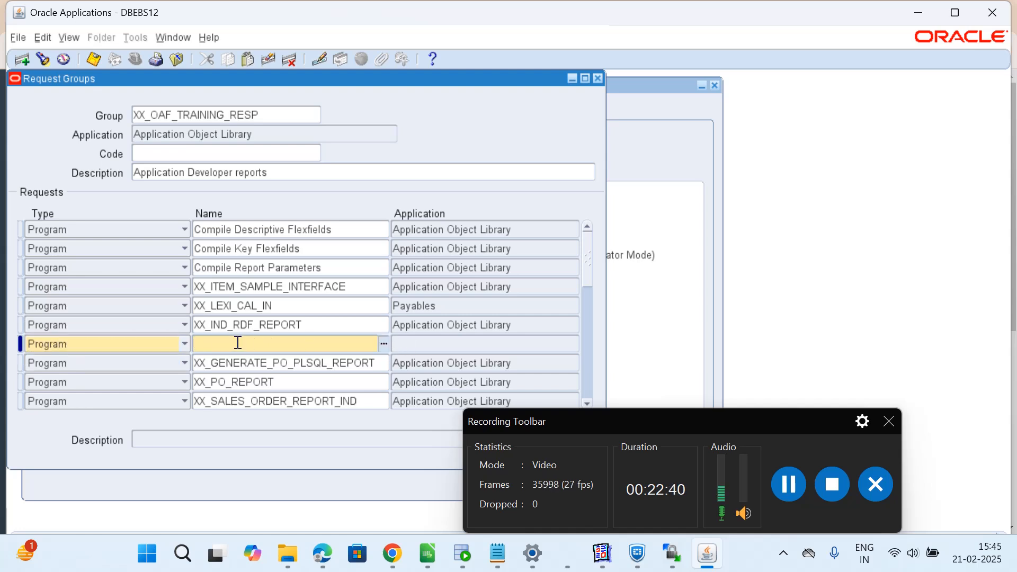
# Copy XX_AR_DETAIL_IND_REPORT from the SQL Developer worksheet and enter it as the new request row's program name.
pyautogui.click(461, 552)
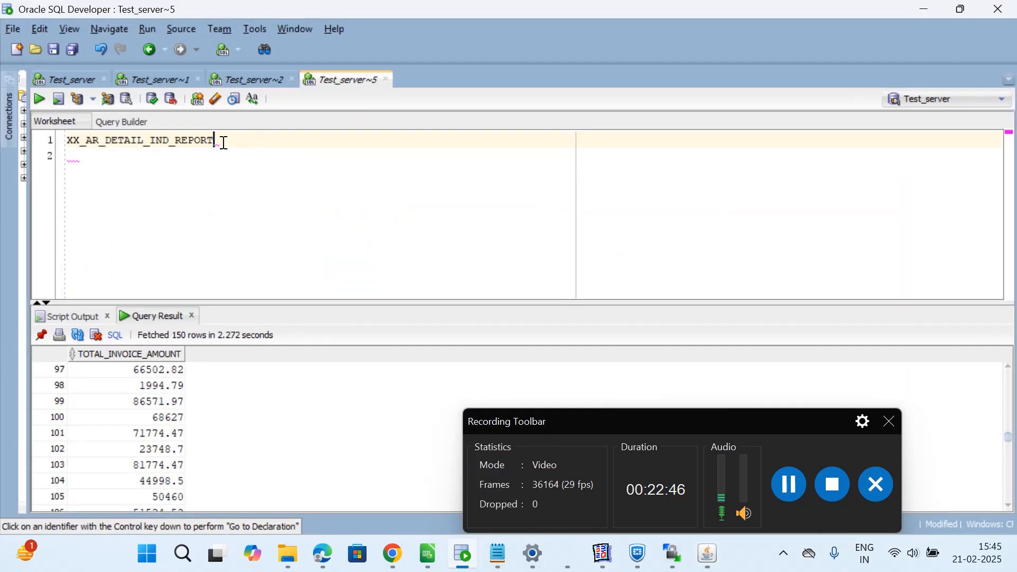
pyautogui.moveTo(223, 140); pyautogui.dragTo(67, 141)
pyautogui.hotkey('ctrl', 'c')
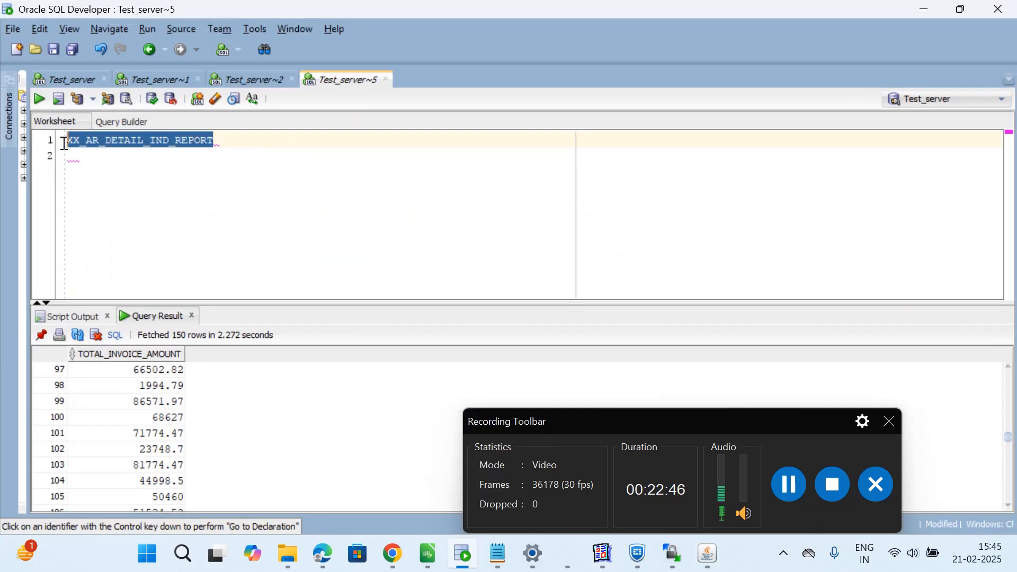
pyautogui.click(926, 11)
pyautogui.hotkey('ctrl', 'v')
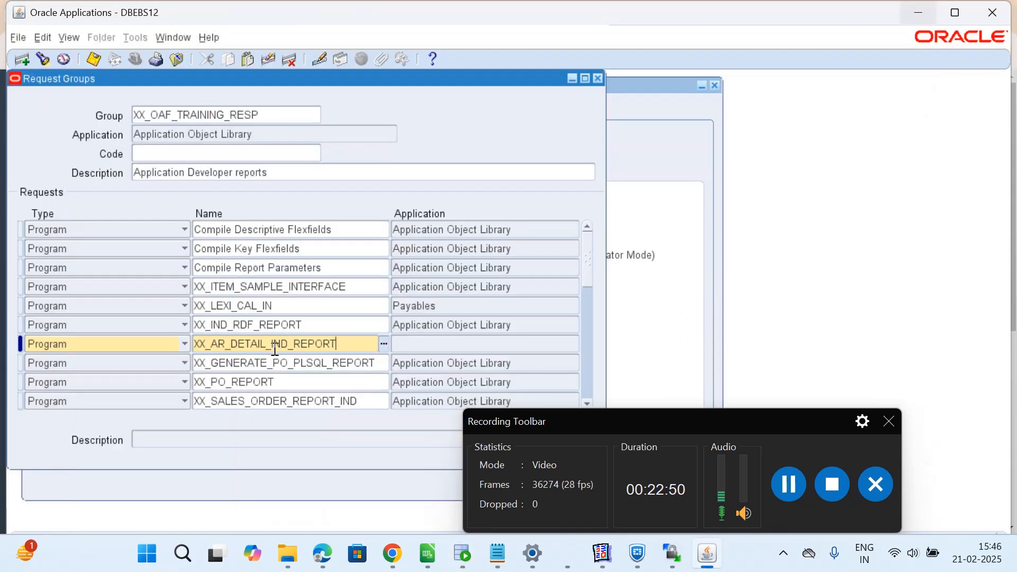
pyautogui.doubleClick(321, 345)
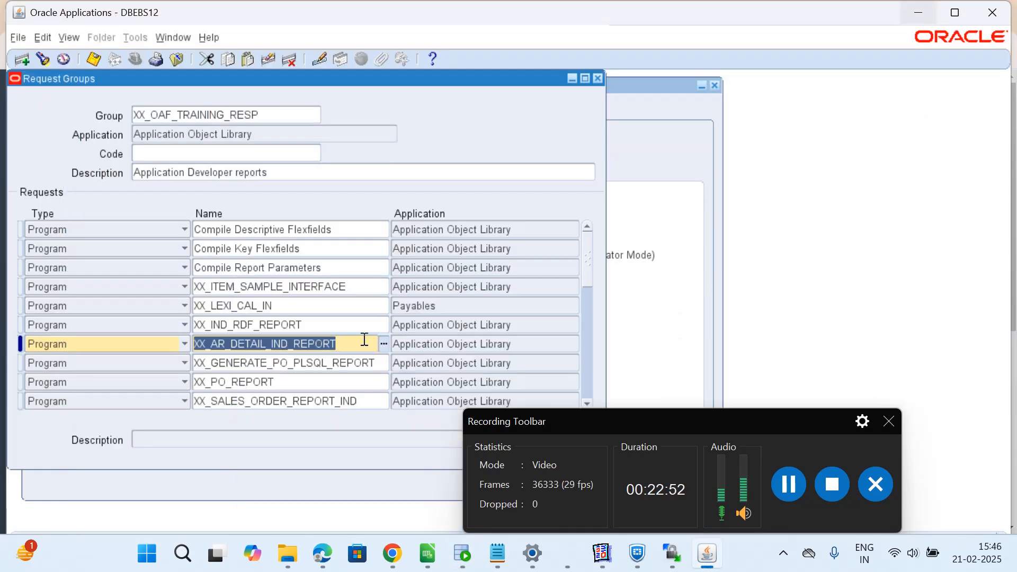
# Copy the name XX_AR_DETAIL_IND_REPORT from the new request row and close the Request Groups form.
pyautogui.click(340, 346)
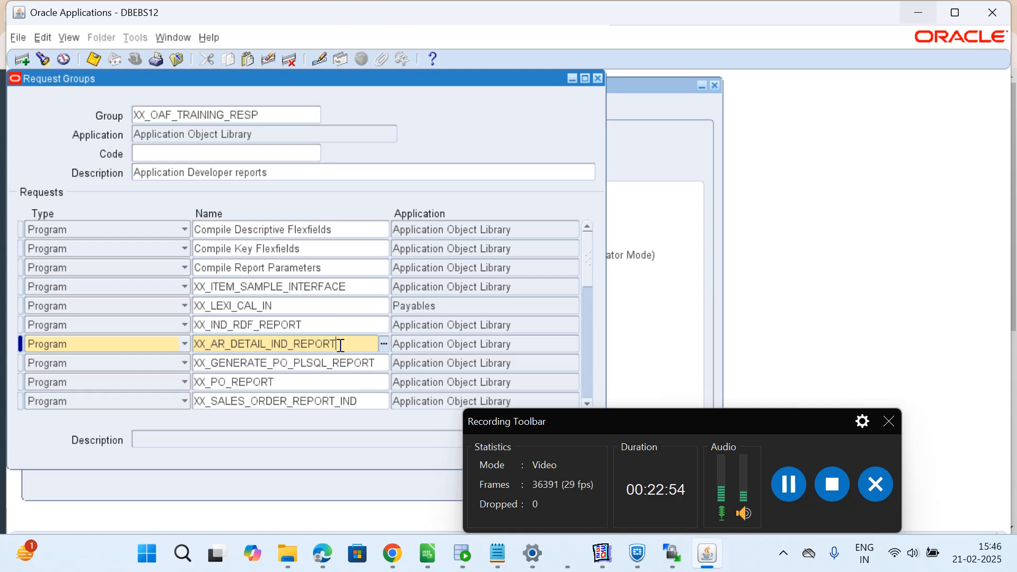
pyautogui.moveTo(340, 345); pyautogui.dragTo(193, 345)
pyautogui.hotkey('ctrl', 'c')
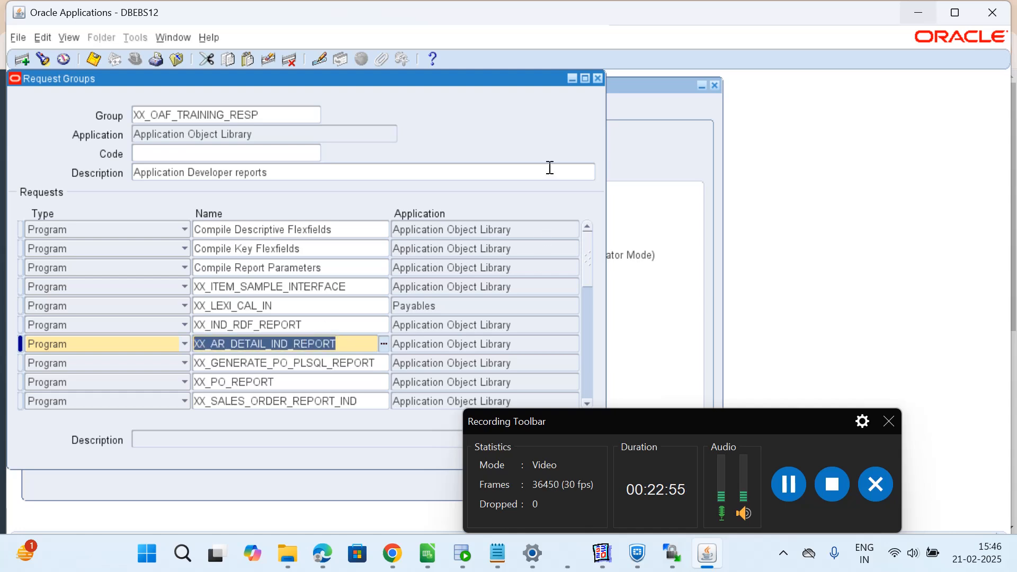
pyautogui.click(615, 136)
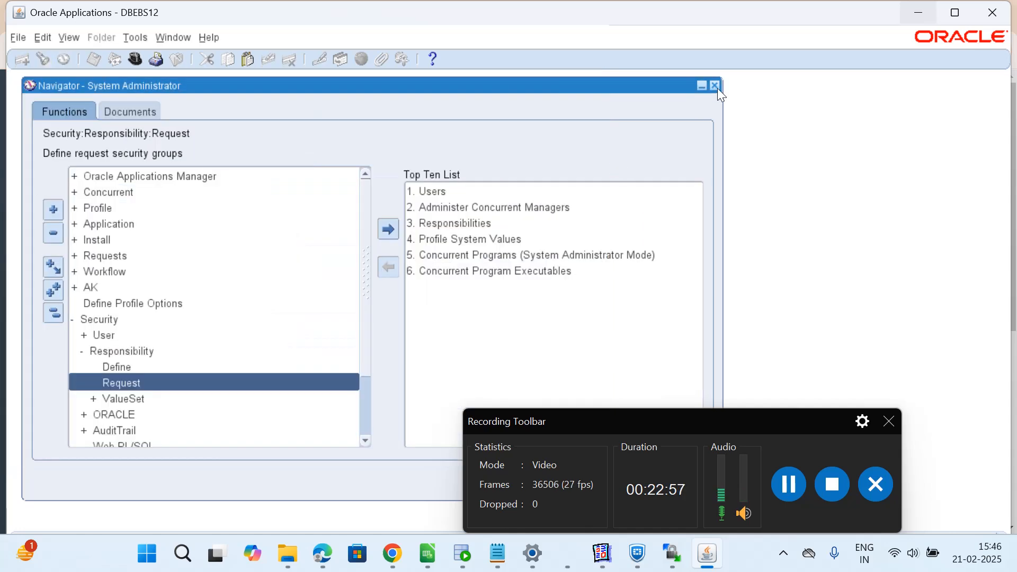
# Switch to the Application Developer responsibility and open the Find Requests form.
pyautogui.click(131, 60)
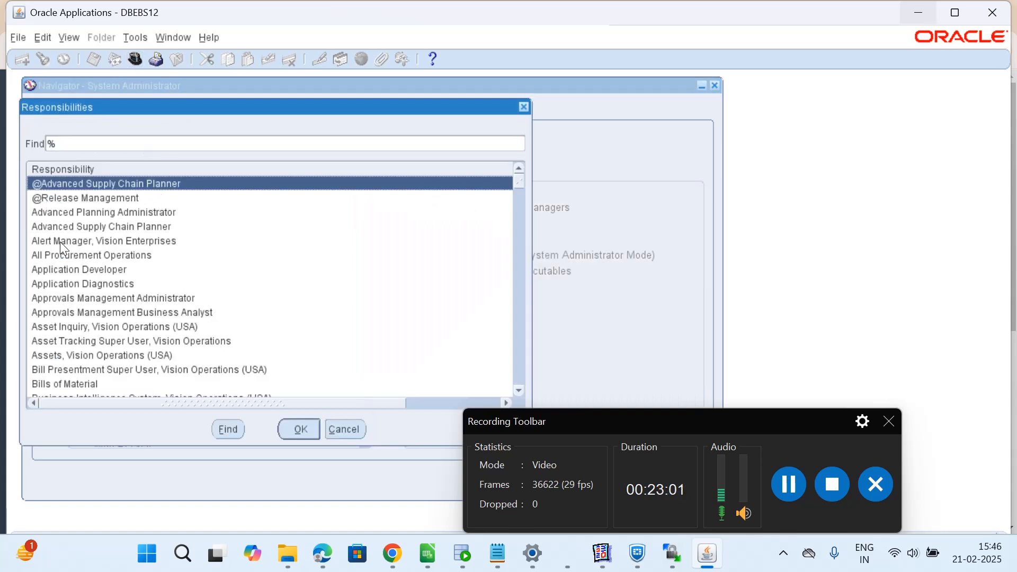
pyautogui.doubleClick(61, 270)
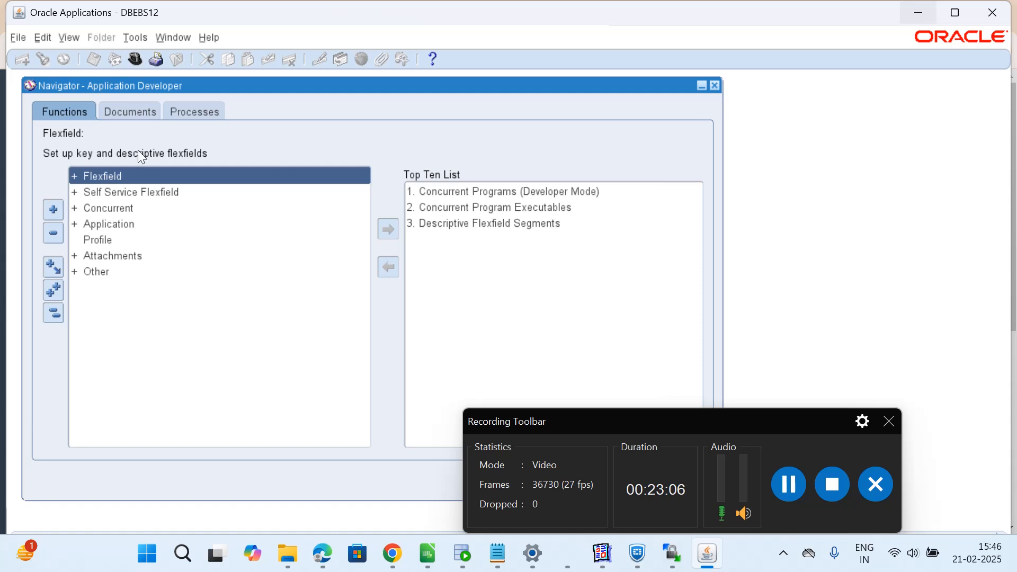
pyautogui.click(69, 39)
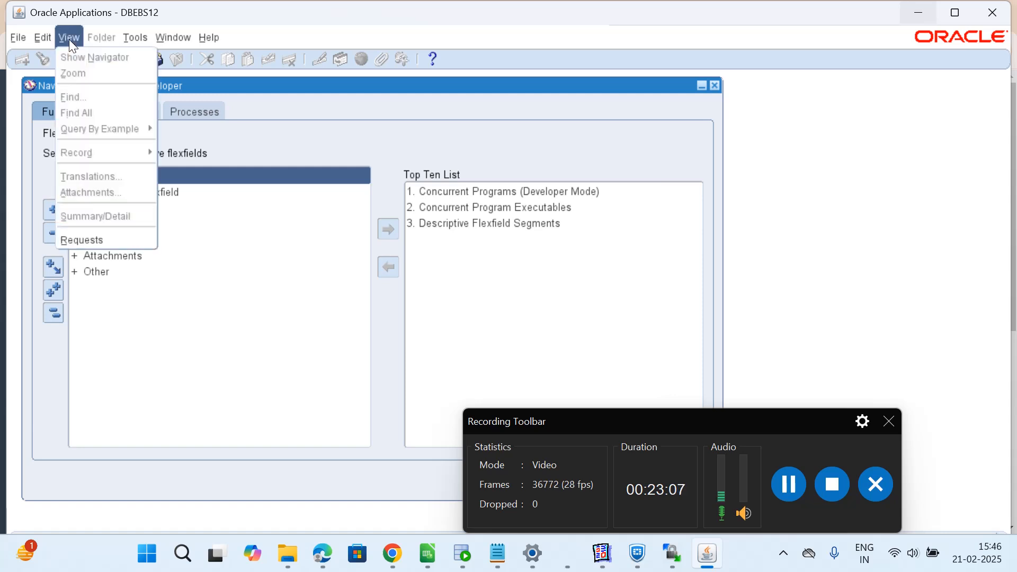
pyautogui.click(82, 237)
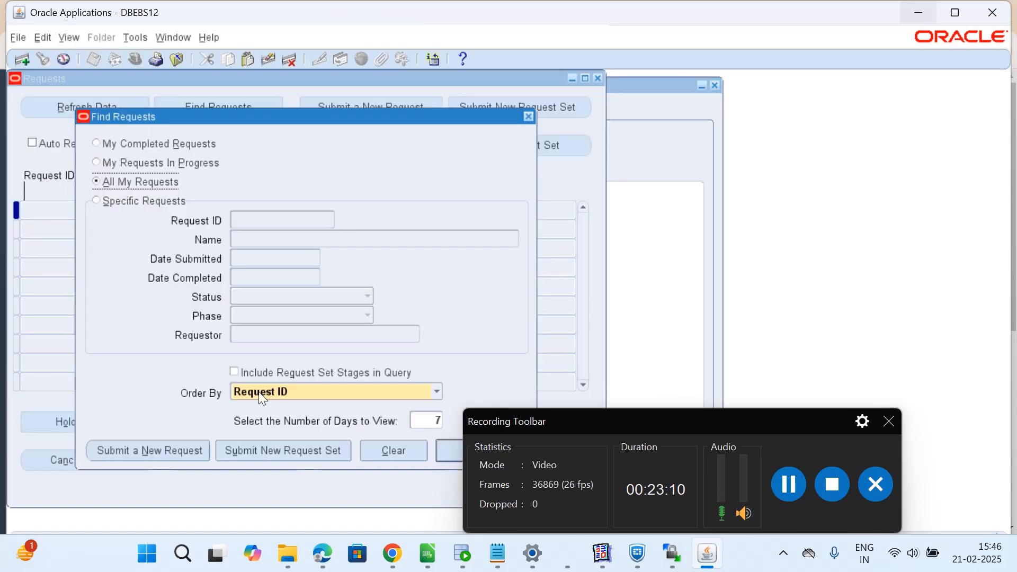
# Submit a new request for the program XX_AR_DETAIL_IND_REPORT and decline submitting another one.
pyautogui.click(171, 450)
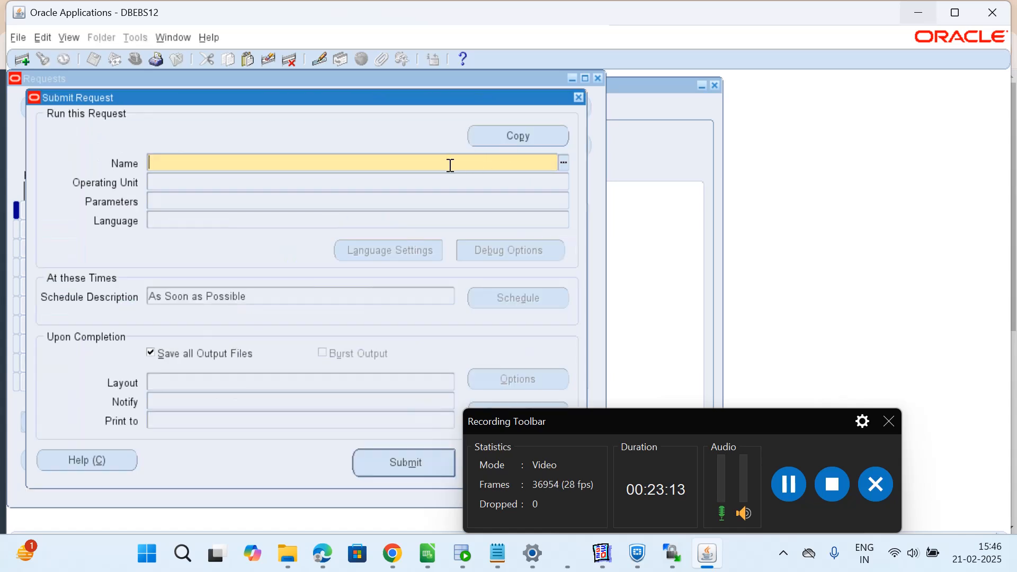
pyautogui.hotkey('ctrl', 'v')
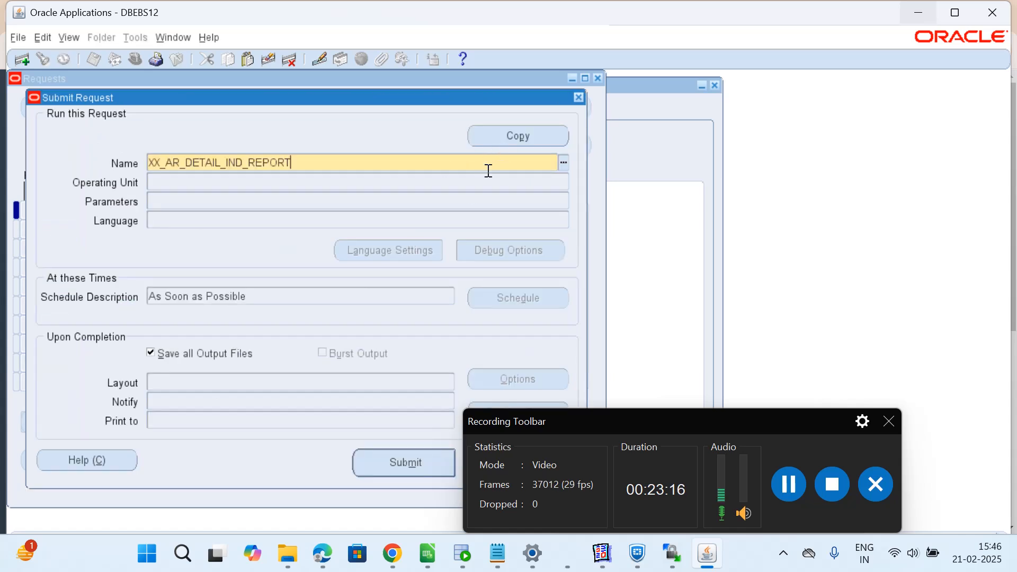
pyautogui.click(391, 463)
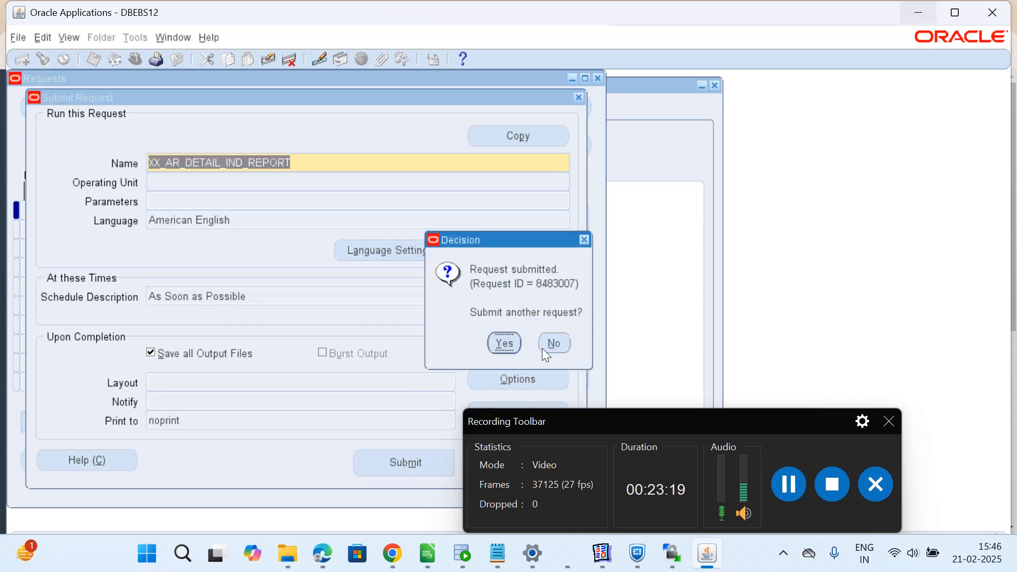
pyautogui.click(552, 277)
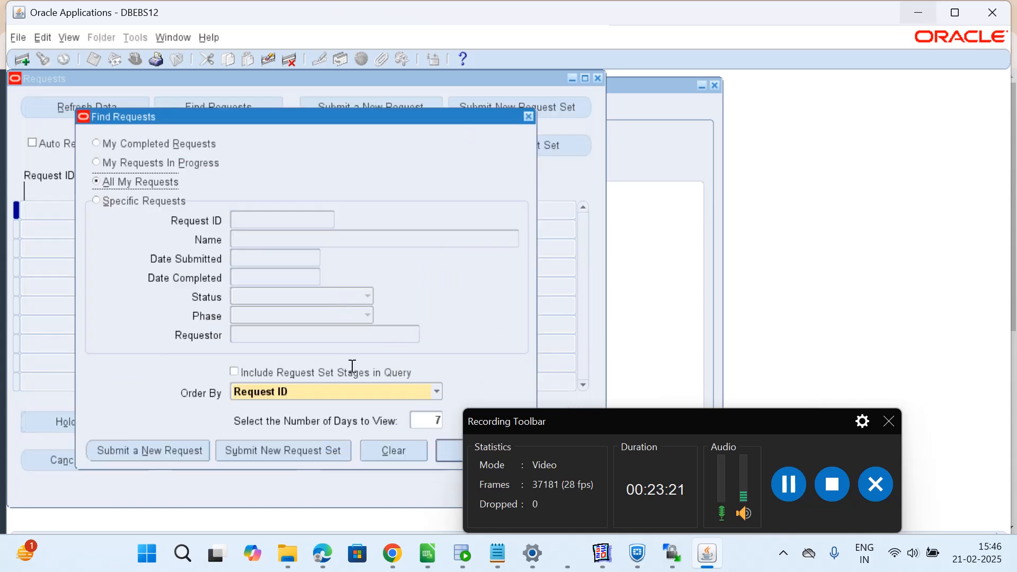
# List all own requests ordered by Request ID and refresh their status.
pyautogui.moveTo(590, 412); pyautogui.dragTo(803, 416)
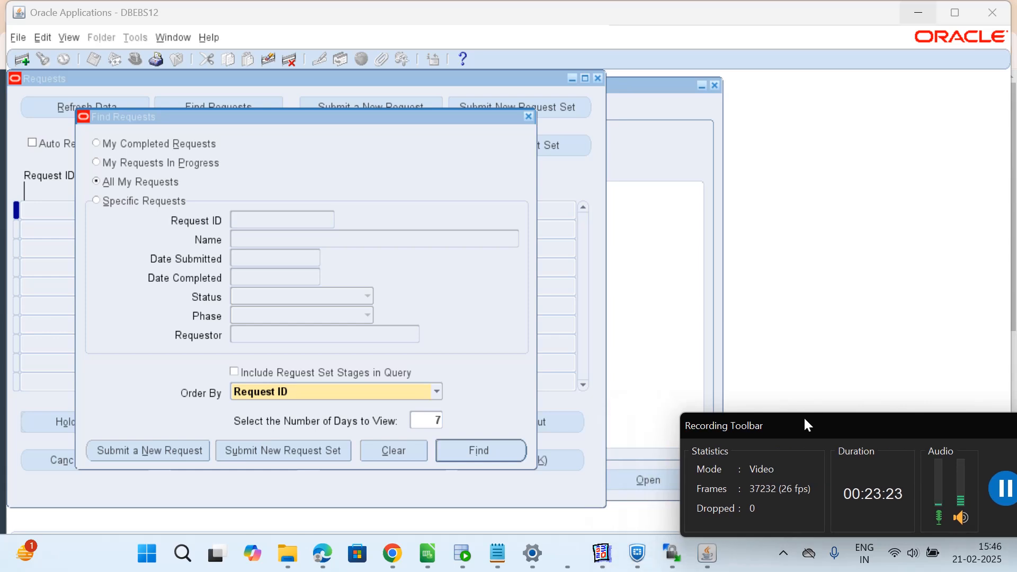
pyautogui.click(479, 447)
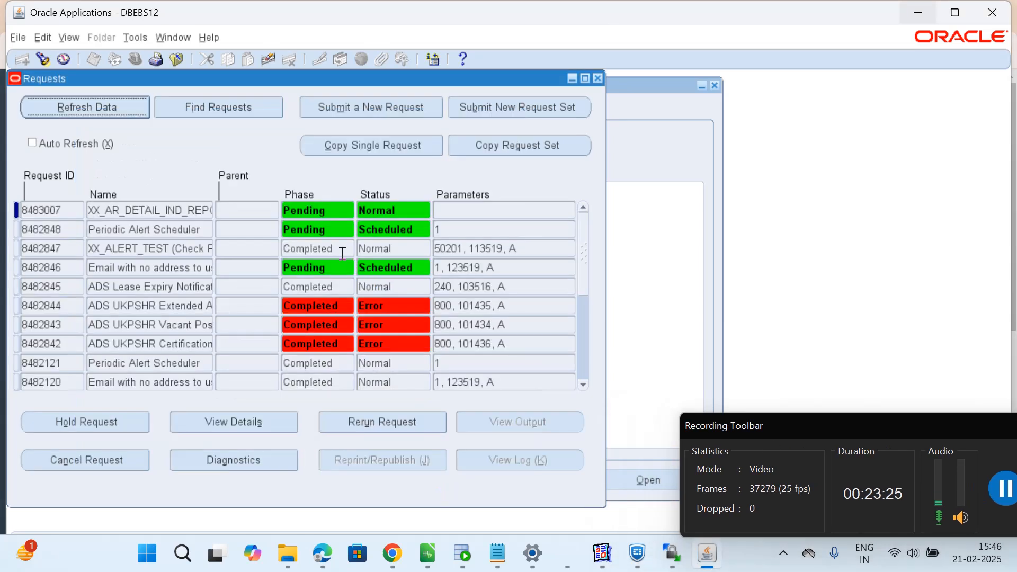
pyautogui.click(87, 106)
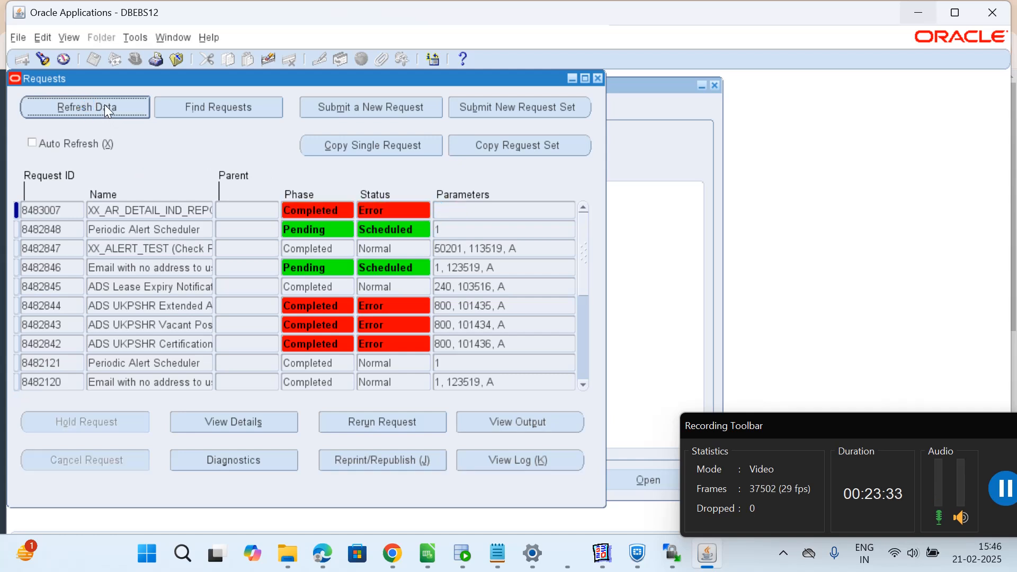
# Try to view the output of the XX_AR_DETAIL_IND_REPORT request and open its log.
pyautogui.click(493, 210)
pyautogui.click(529, 422)
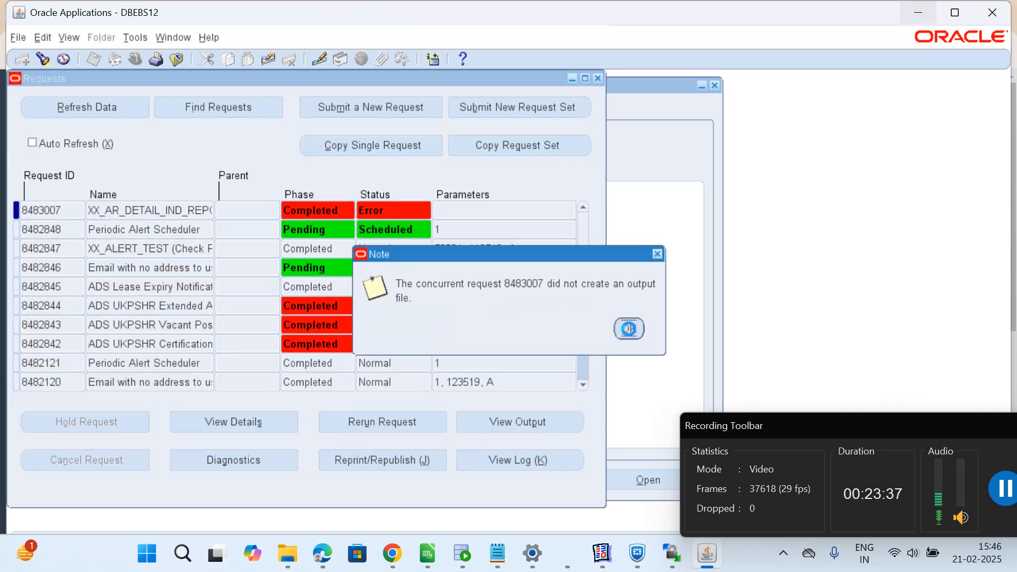
pyautogui.click(629, 329)
pyautogui.click(513, 463)
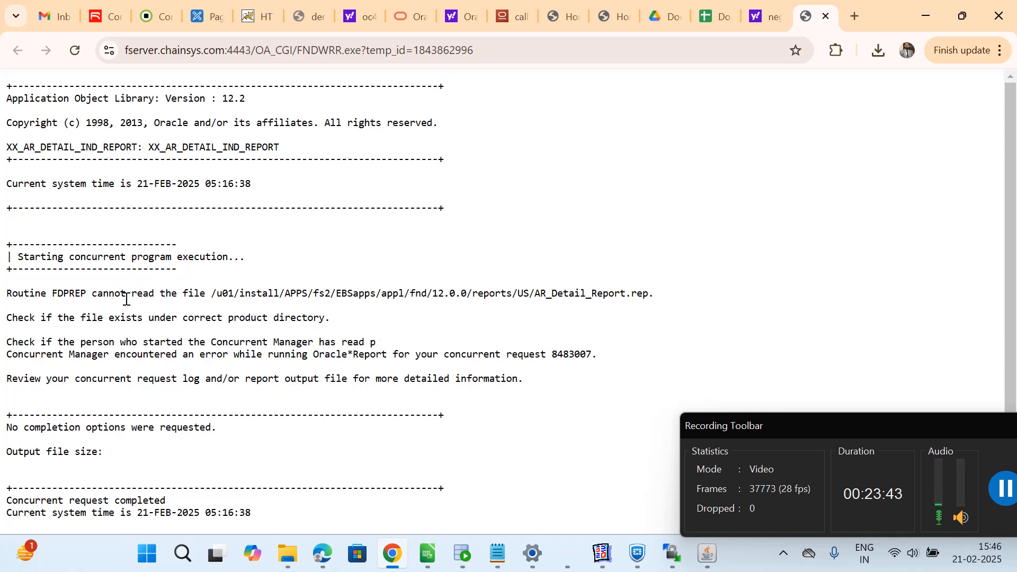
# Copy the directory /u01/install/APPS/fs2/EBSapps/appl/fnd/12.0.0/reports/US/ from the log and open it on the server in WinSCP.
pyautogui.moveTo(211, 295); pyautogui.dragTo(537, 300)
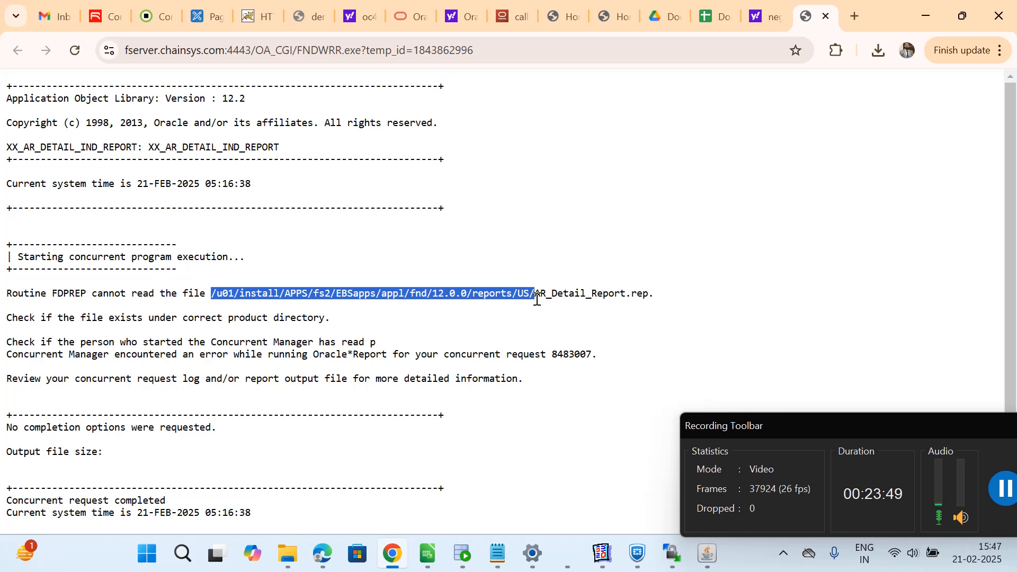
pyautogui.moveTo(537, 300); pyautogui.dragTo(532, 300)
pyautogui.click(672, 557)
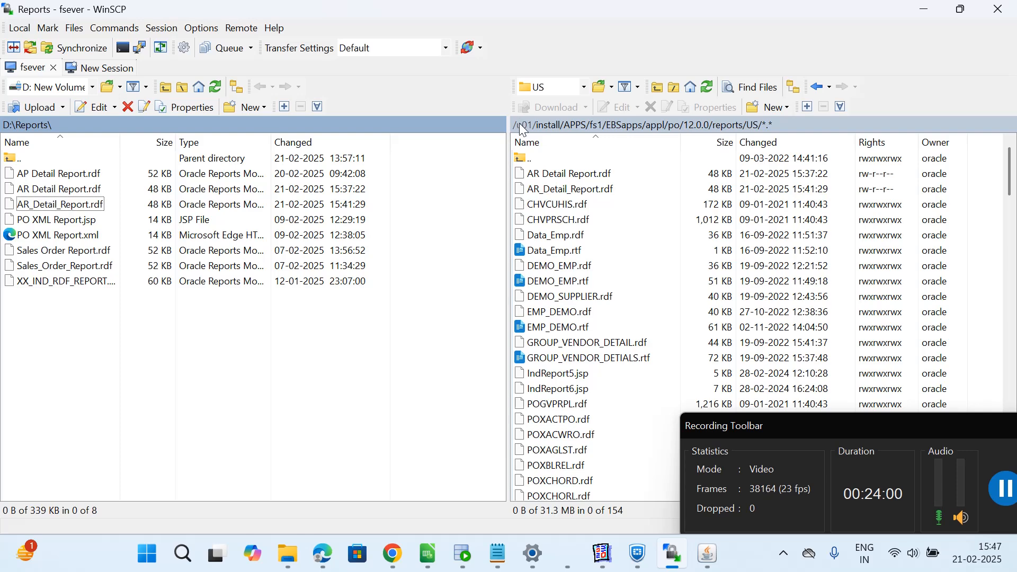
pyautogui.click(520, 125)
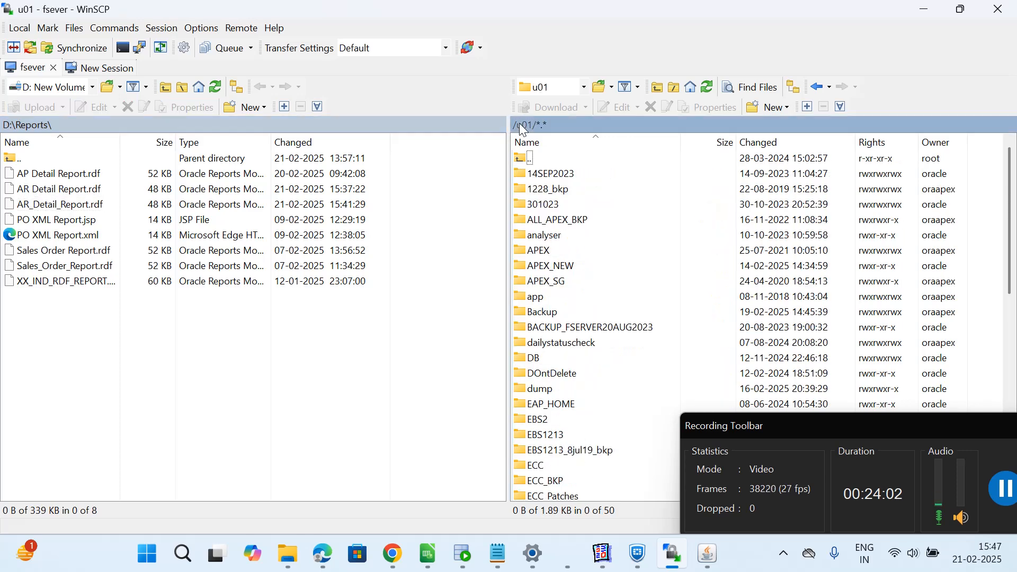
pyautogui.doubleClick(519, 124)
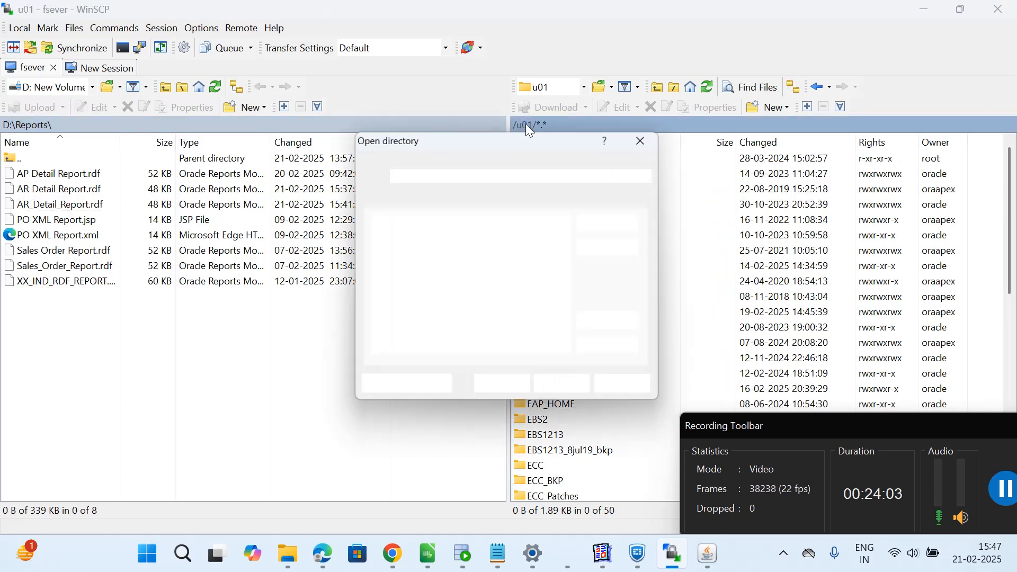
pyautogui.click(449, 174)
pyautogui.moveTo(448, 174); pyautogui.dragTo(378, 175)
pyautogui.write('/u01/install/APPS/fs1/EBSapps/appl/fnd/12.0.0/reports/US/')
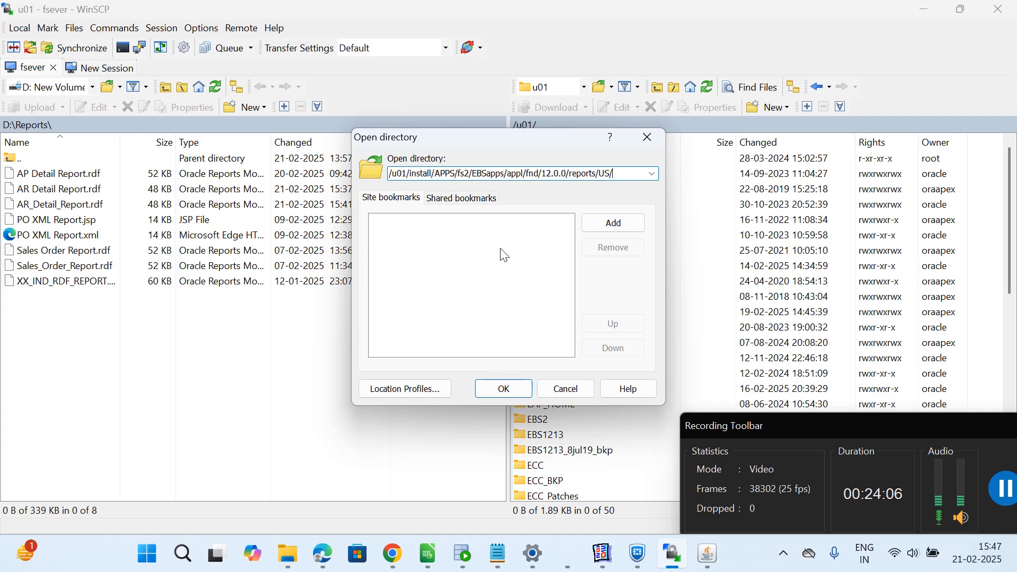
pyautogui.click(504, 388)
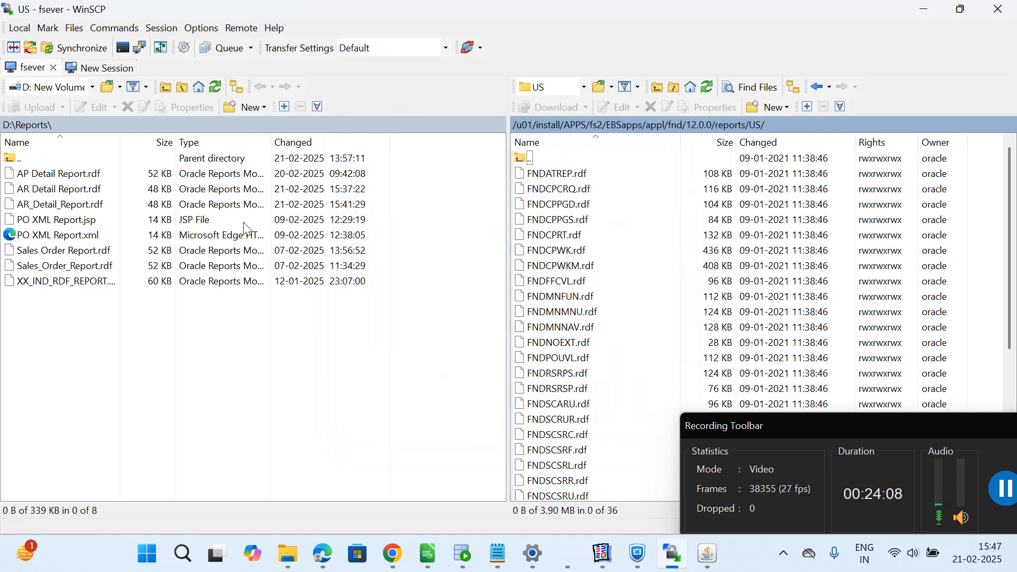
# Upload AR_Detail_Report.rdf from the local D:\Reports folder to the fnd reports/US directory on the server.
pyautogui.click(63, 205)
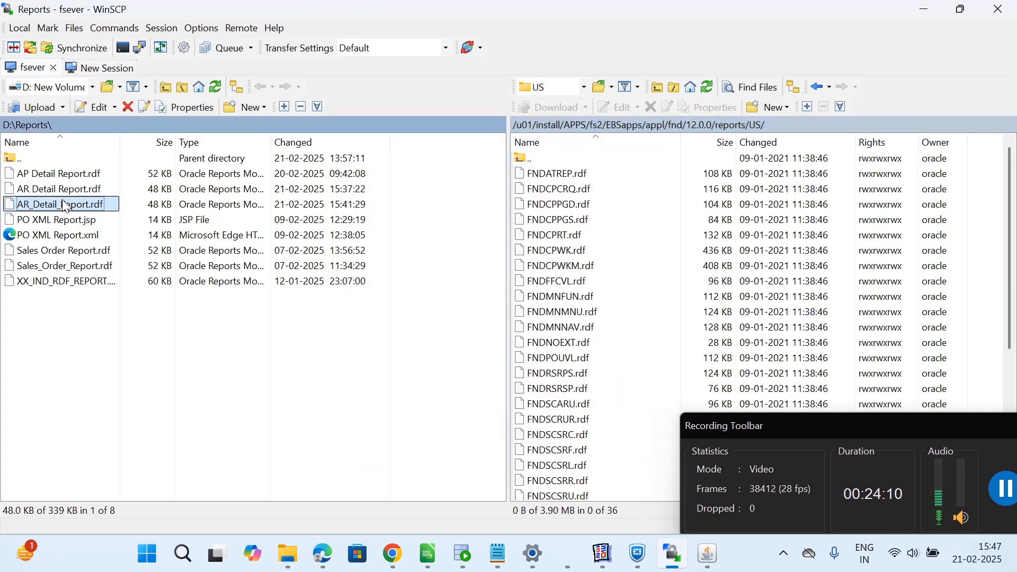
pyautogui.moveTo(63, 200); pyautogui.dragTo(723, 252)
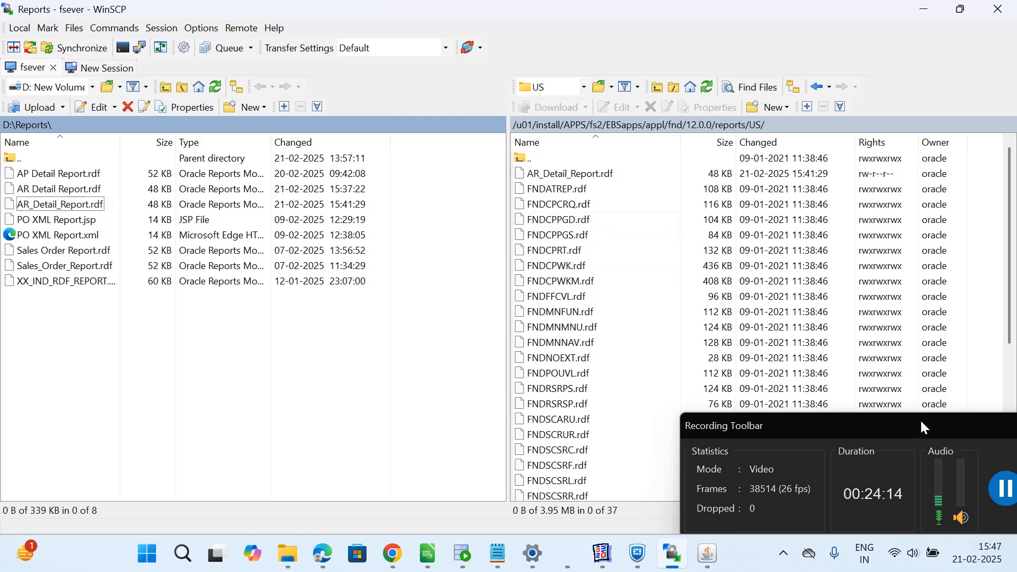
pyautogui.moveTo(922, 424); pyautogui.dragTo(768, 333)
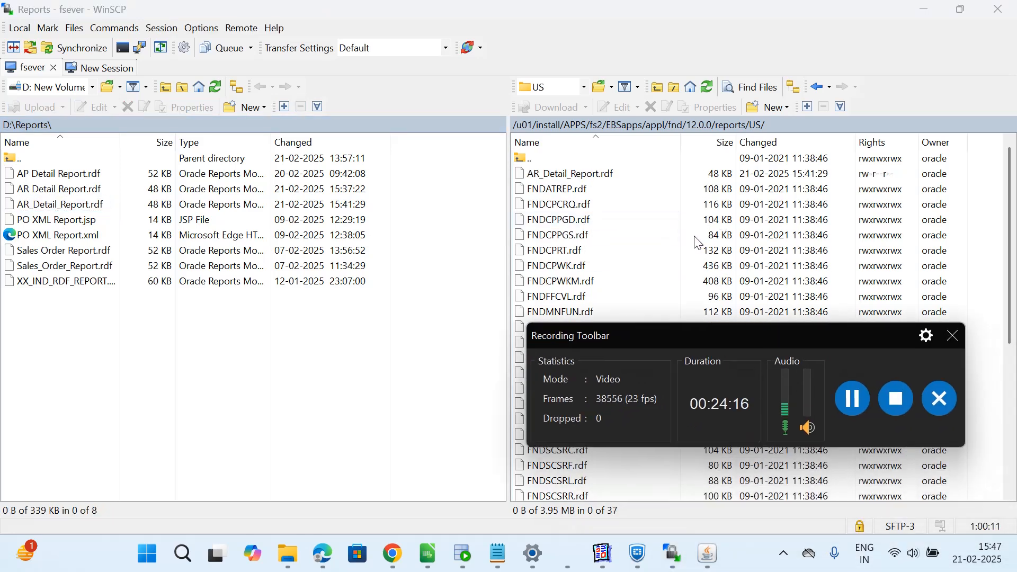
# Switch to Oracle Applications and resubmit XX_AR_DETAIL_IND_REPORT by copying its previous request, declining another submission.
pyautogui.click(707, 554)
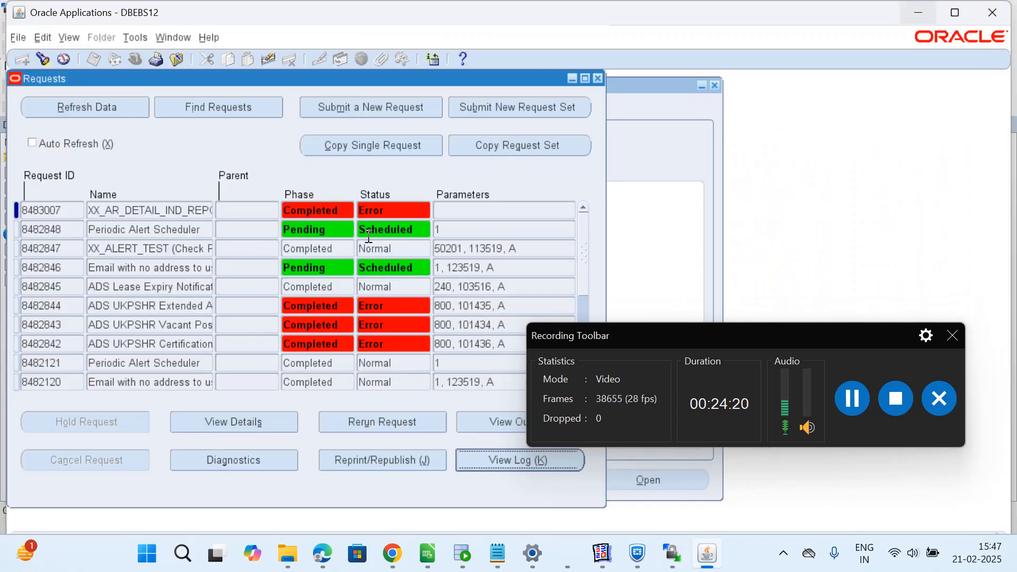
pyautogui.click(371, 107)
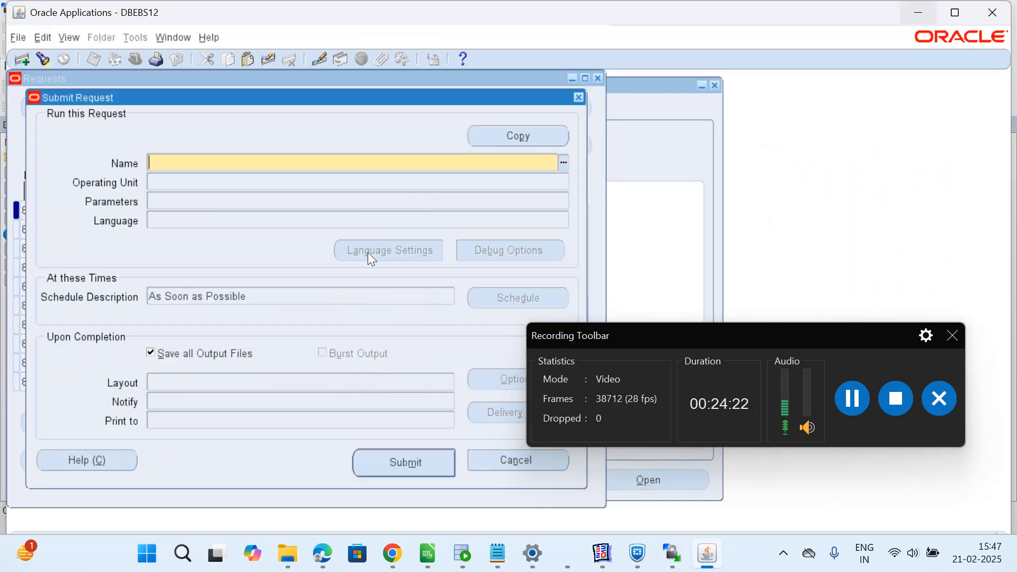
pyautogui.click(520, 133)
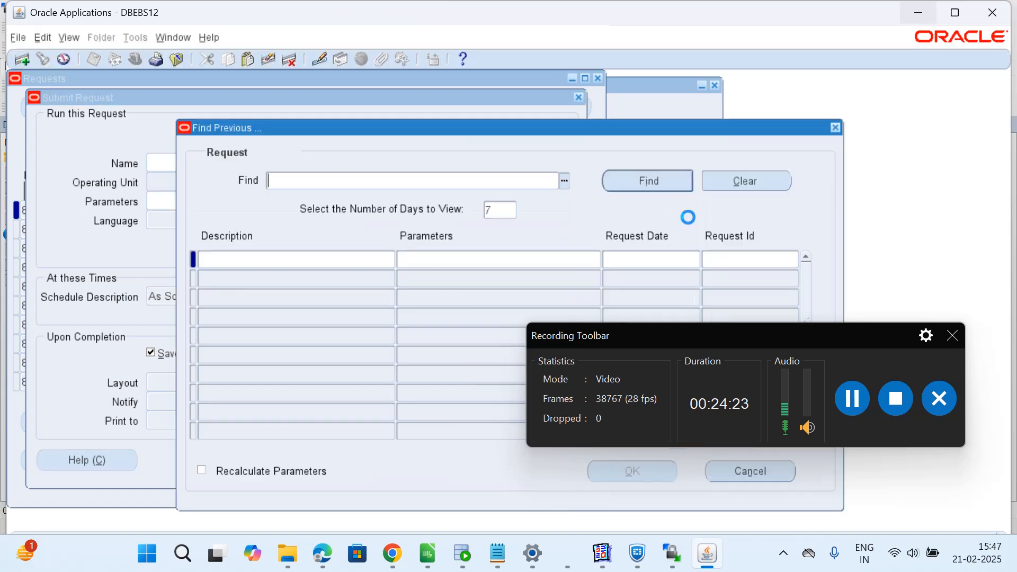
pyautogui.click(650, 181)
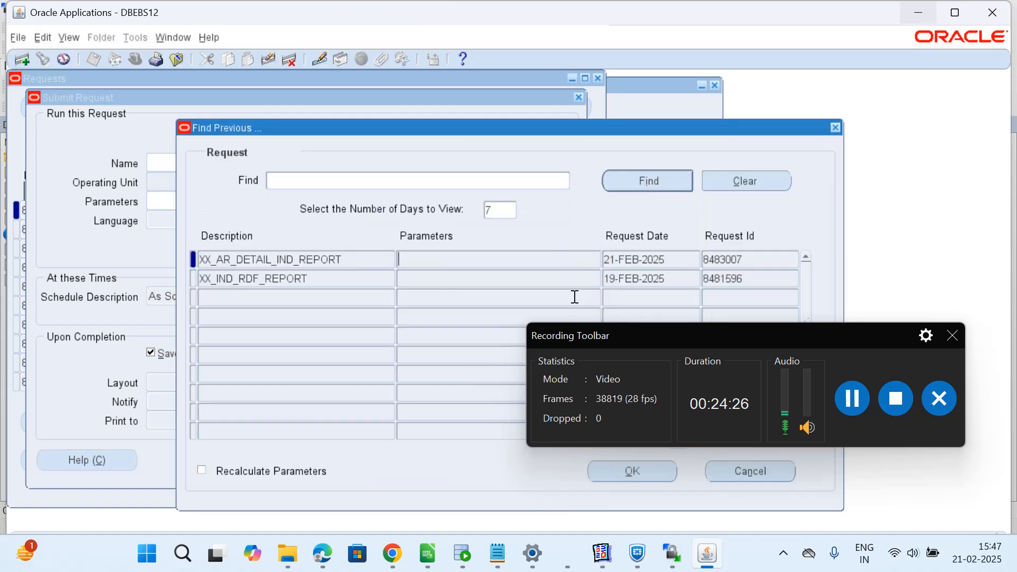
pyautogui.click(619, 473)
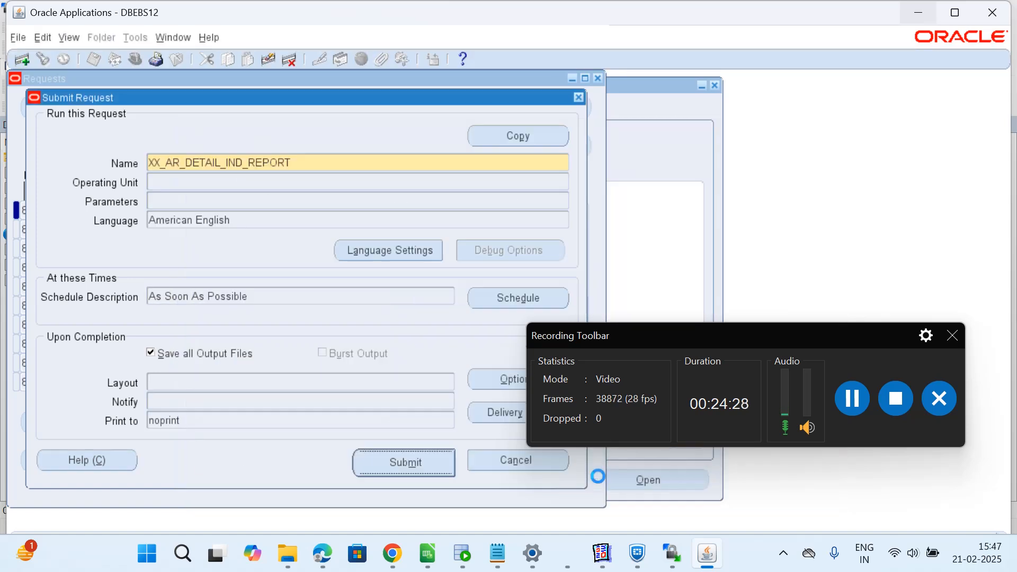
pyautogui.click(381, 461)
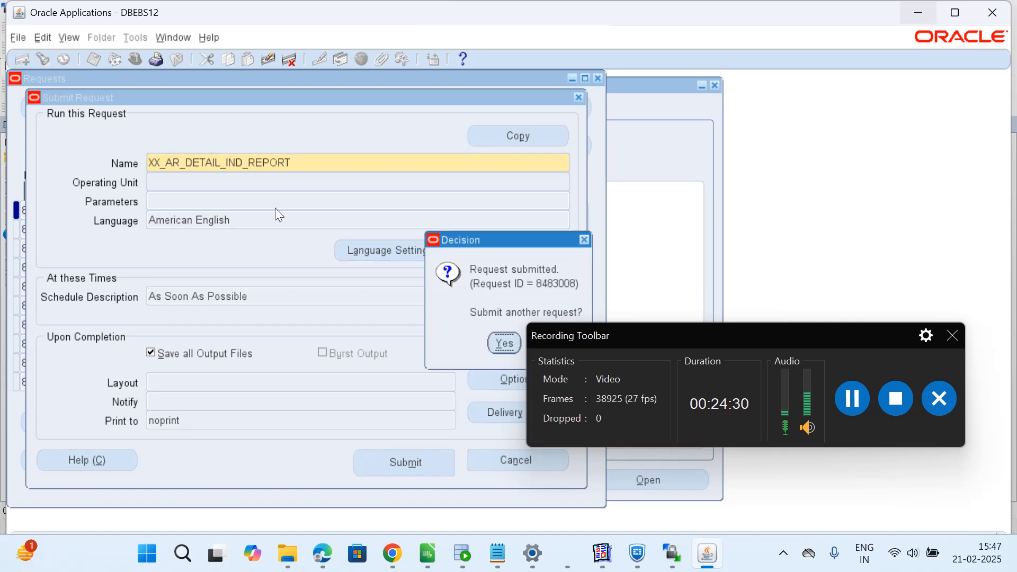
pyautogui.moveTo(613, 341); pyautogui.dragTo(680, 342)
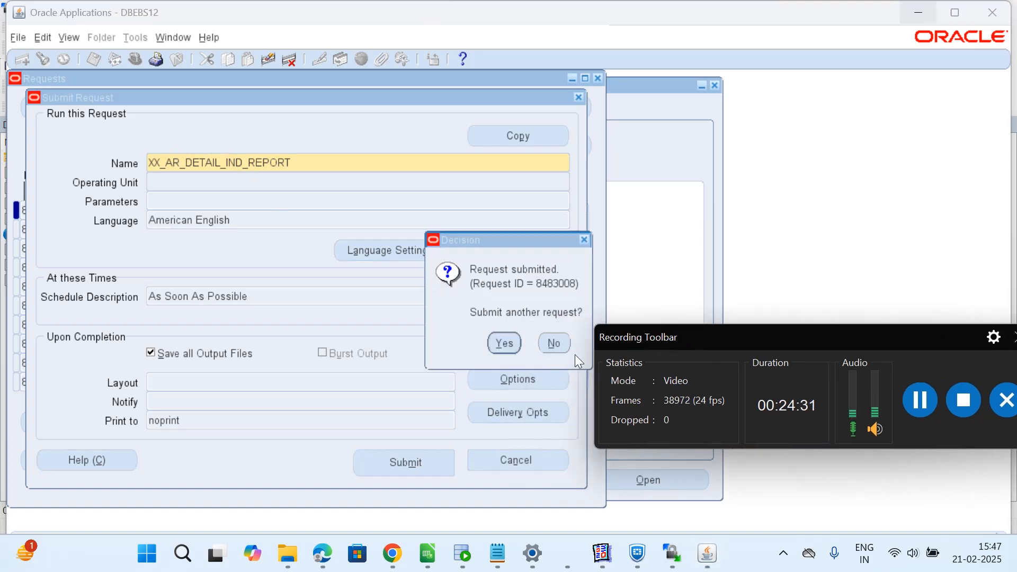
pyautogui.click(551, 343)
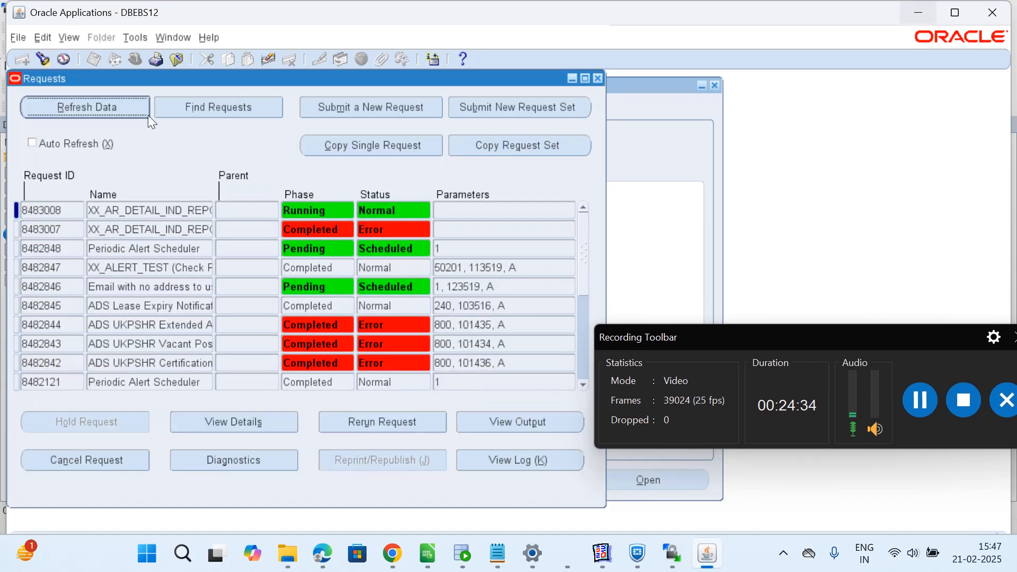
# Refresh the request list and open the output of the newest XX_AR_DETAIL_IND_REPORT request.
pyautogui.click(95, 103)
pyautogui.click(94, 107)
pyautogui.click(514, 421)
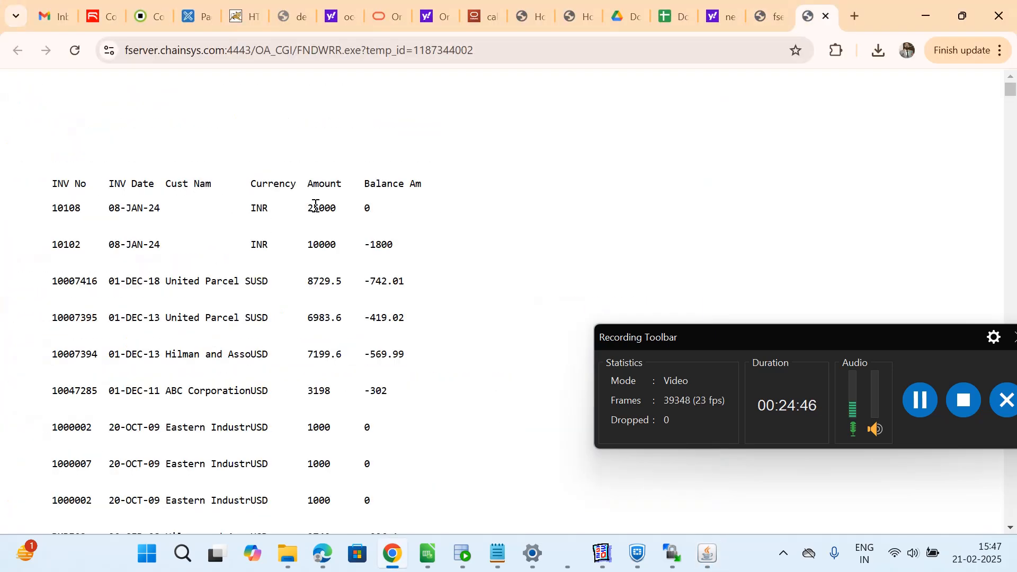
# Examine the report output's invoice number, date, customer, currency, amount and balance columns across its pages.
pyautogui.scroll(-8, 410, 310)
pyautogui.scroll(-8, 410, 310)
pyautogui.scroll(15, 410, 310)
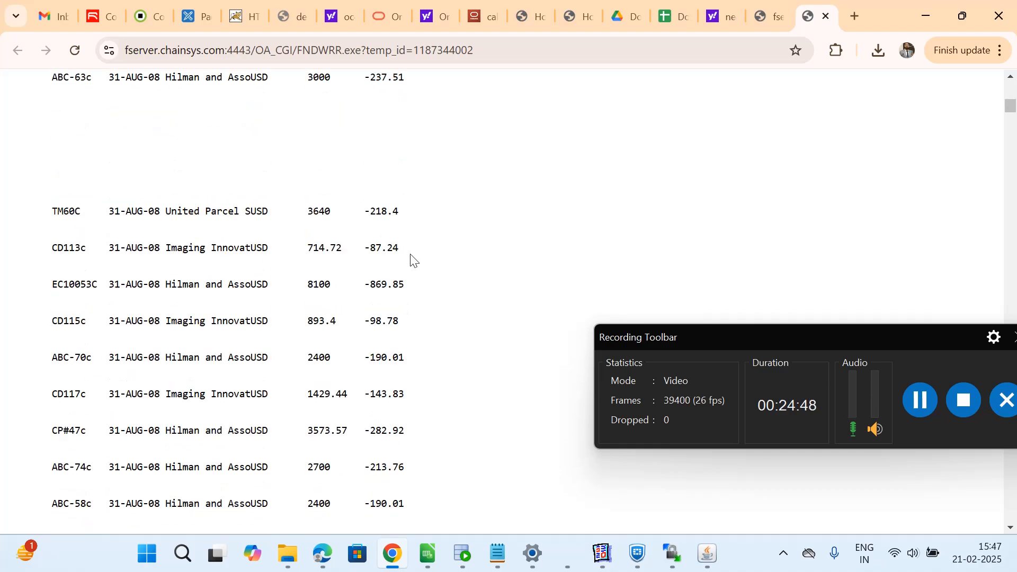
pyautogui.scroll(-17, 404, 236)
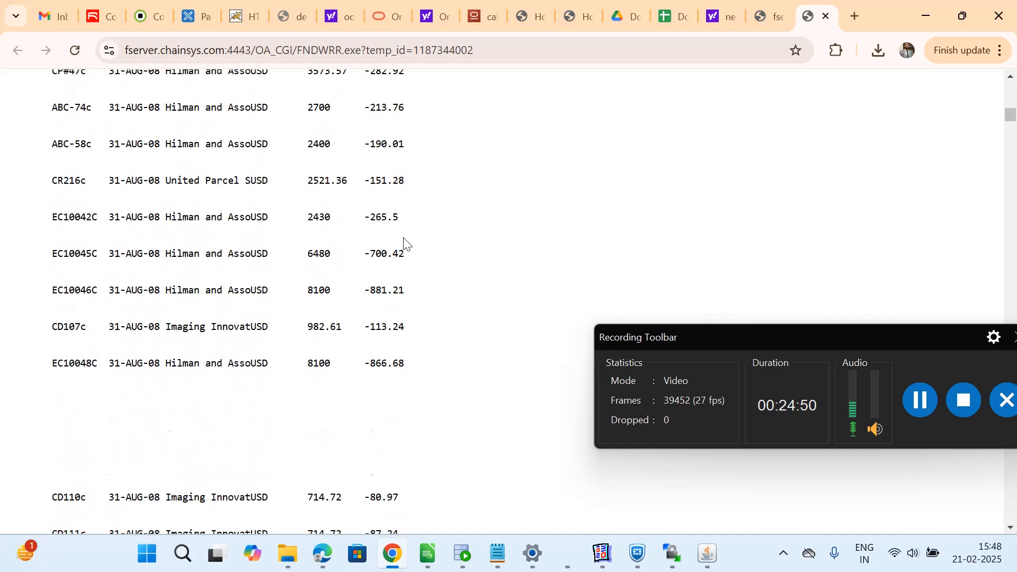
pyautogui.scroll(17, 406, 245)
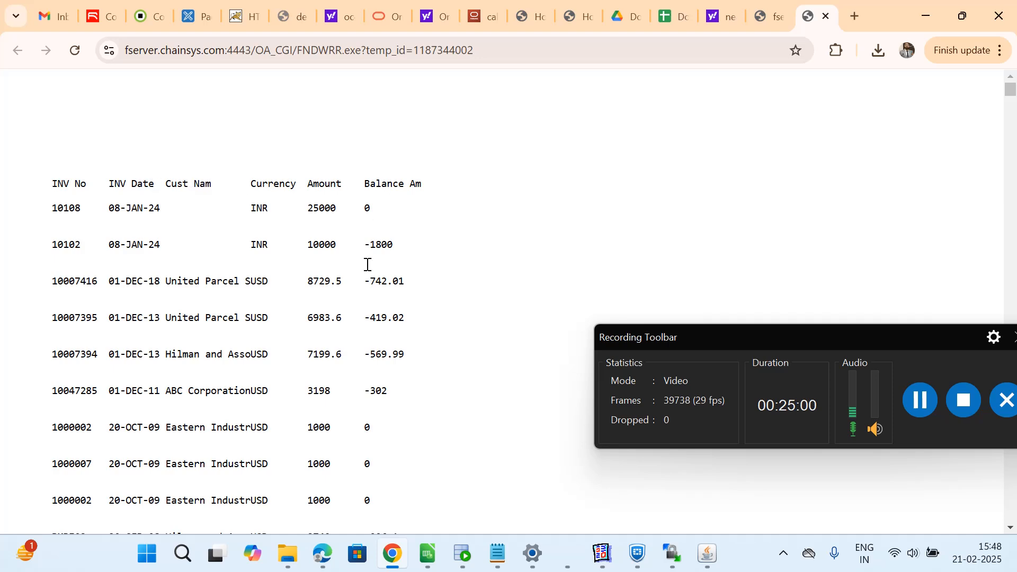
pyautogui.scroll(-15, 411, 283)
pyautogui.scroll(15, 416, 283)
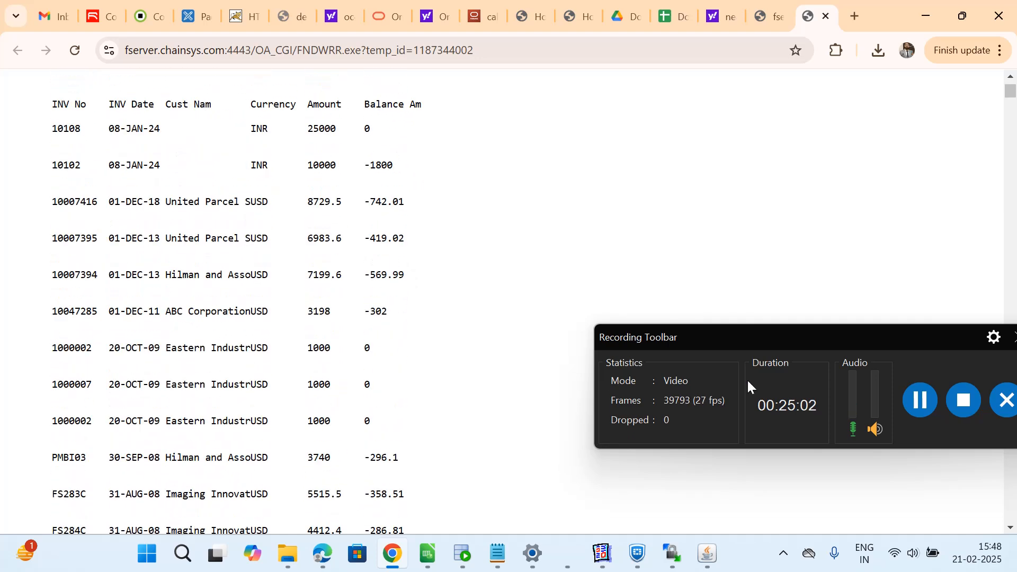
pyautogui.moveTo(760, 334); pyautogui.dragTo(680, 240)
pyautogui.scroll(2, 243, 234)
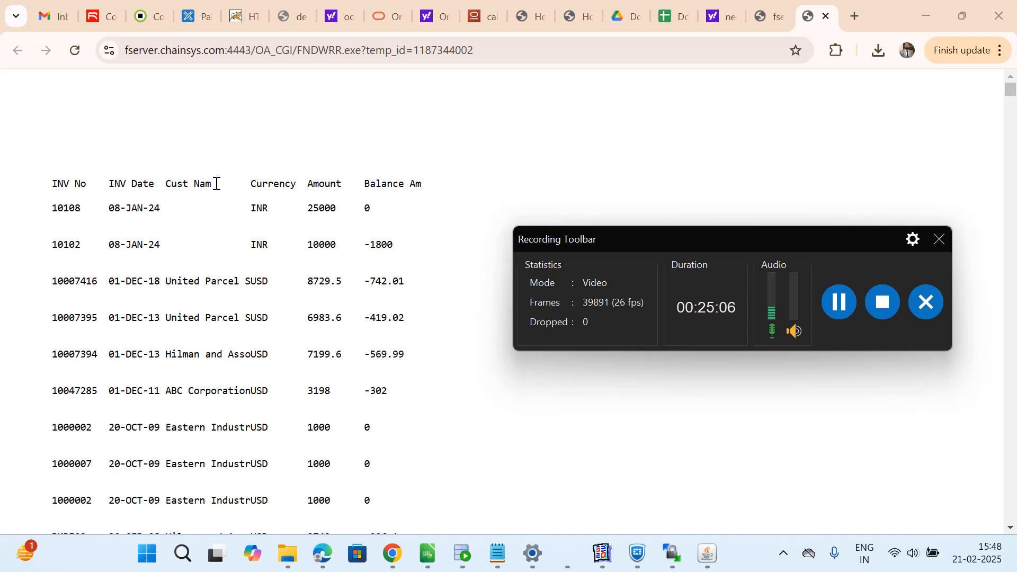
pyautogui.moveTo(688, 245); pyautogui.dragTo(684, 207)
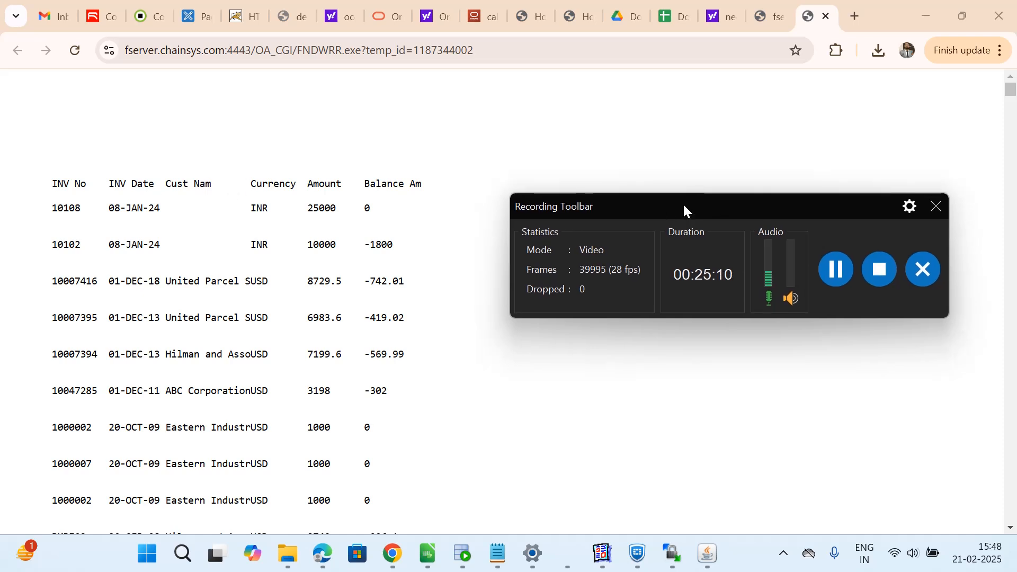